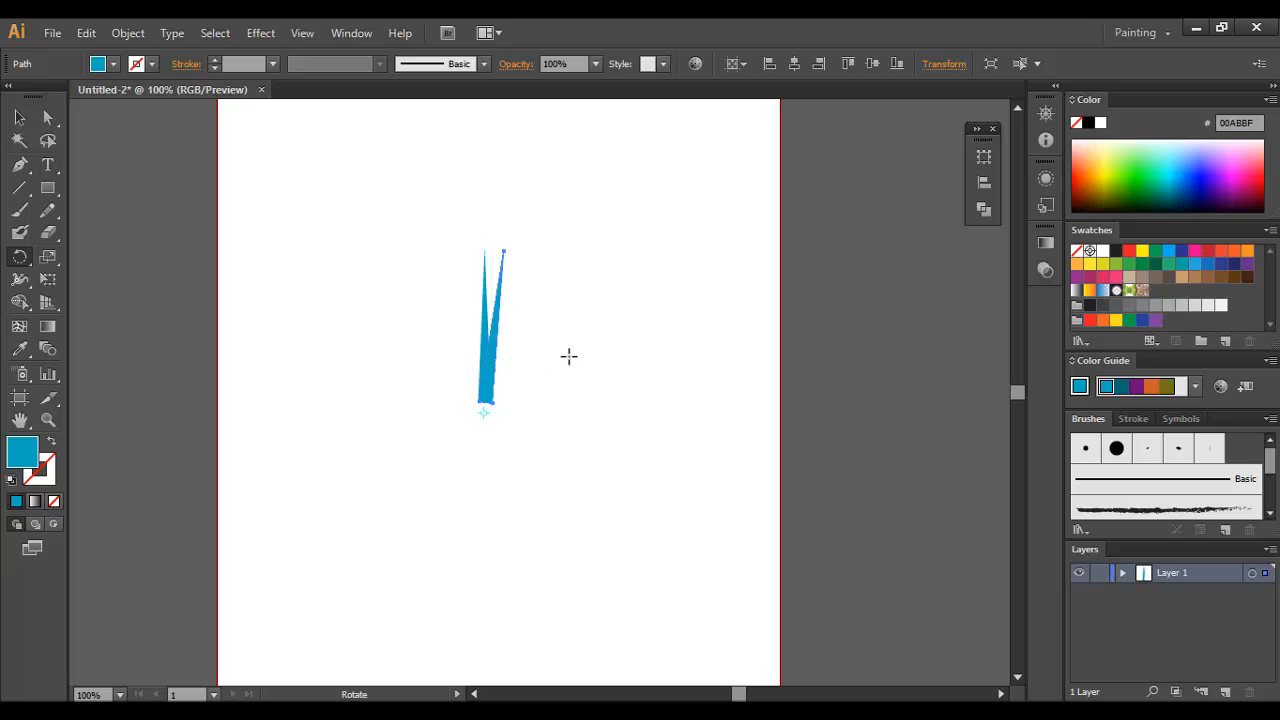
# Step: Repeat the rotated copy of the blue spike around its centre until the spikes form a full circular burst
pyautogui.hotkey('ctrl', 'd')
pyautogui.hotkey('ctrl', 'd')
pyautogui.hotkey('ctrl', 'd')
pyautogui.hotkey('ctrl', 'd')
pyautogui.hotkey('ctrl', 'd')
pyautogui.hotkey('ctrl', 'd')
pyautogui.hotkey('ctrl', 'd')
pyautogui.hotkey('ctrl', 'd')
pyautogui.hotkey('ctrl', 'd')
pyautogui.hotkey('ctrl', 'd')
pyautogui.hotkey('ctrl', 'd')
pyautogui.hotkey('ctrl', 'd')
pyautogui.hotkey('ctrl', 'd')
pyautogui.hotkey('ctrl', 'd')
pyautogui.hotkey('ctrl', 'd')
pyautogui.hotkey('ctrl', 'd')
pyautogui.hotkey('ctrl', 'd')
pyautogui.hotkey('ctrl', 'd')
pyautogui.hotkey('ctrl', 'd')
pyautogui.hotkey('ctrl', 'd')
pyautogui.hotkey('ctrl', 'd')
pyautogui.hotkey('ctrl', 'd')
pyautogui.hotkey('ctrl', 'd')
pyautogui.hotkey('ctrl', 'd')
pyautogui.hotkey('ctrl', 'd')
pyautogui.hotkey('ctrl', 'd')
pyautogui.hotkey('ctrl', 'd')
pyautogui.hotkey('ctrl', 'd')
pyautogui.hotkey('ctrl', 'd')
pyautogui.hotkey('ctrl', 'd')
pyautogui.hotkey('ctrl', 'd')
pyautogui.hotkey('ctrl', 'd')
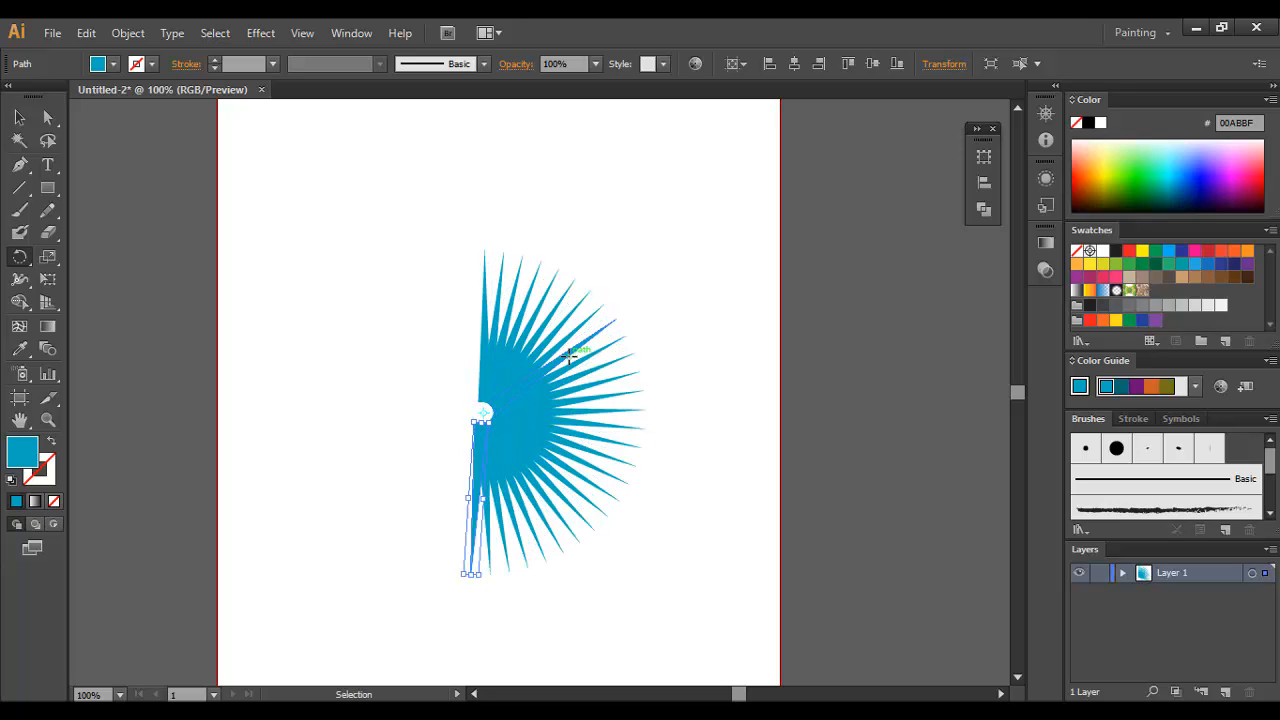
pyautogui.hotkey('ctrl', 'd')
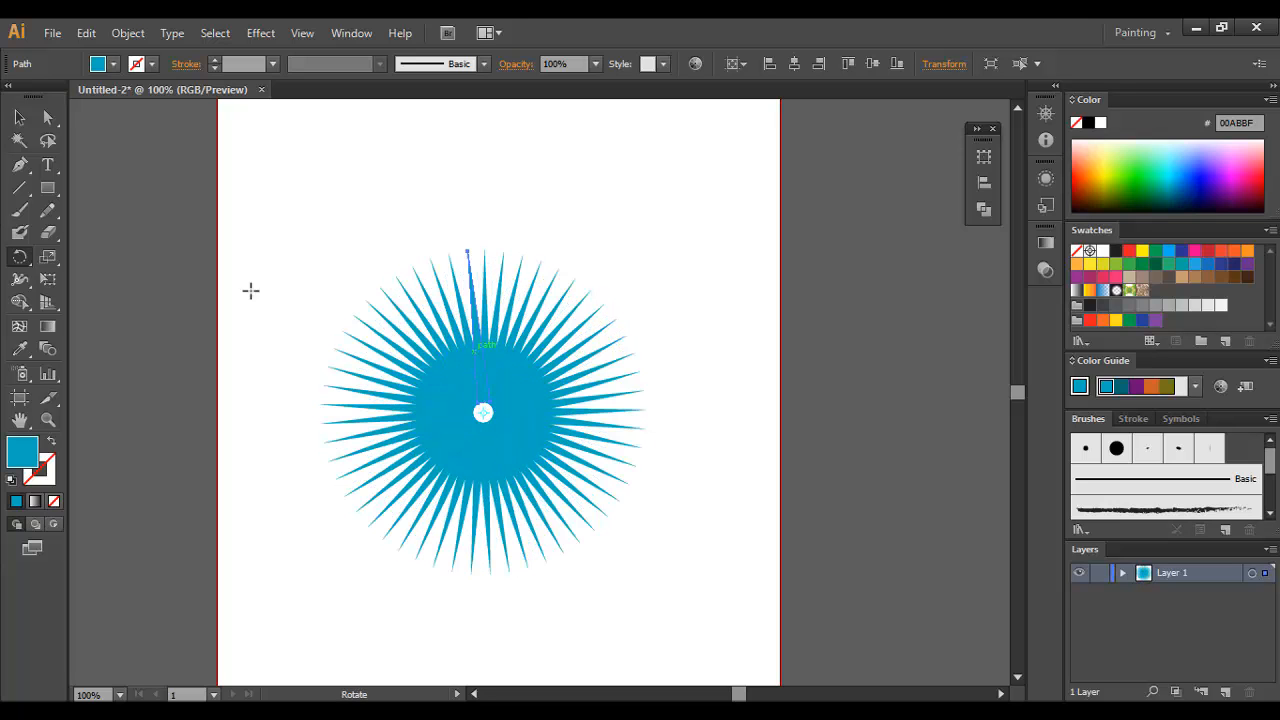
# Step: Select all spikes of the burst and rotate them together by 180°
pyautogui.click(22, 125)
pyautogui.click(603, 226)
pyautogui.moveTo(629, 220); pyautogui.dragTo(341, 556)
pyautogui.moveTo(653, 245); pyautogui.dragTo(343, 500)
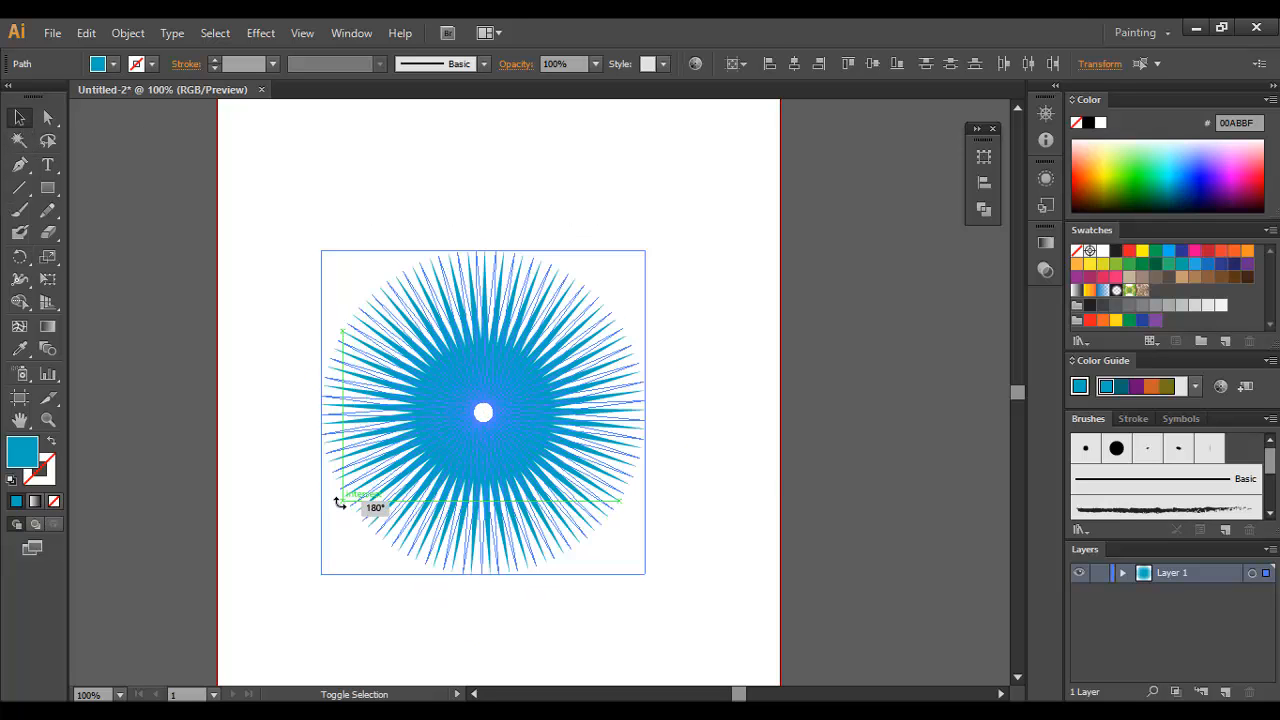
pyautogui.click(789, 463)
# Step: Draw a straight horizontal line across the burst through its centre with the Pen tool
pyautogui.keyDown('ctrl'); pyautogui.click(469, 459); pyautogui.keyUp('ctrl')
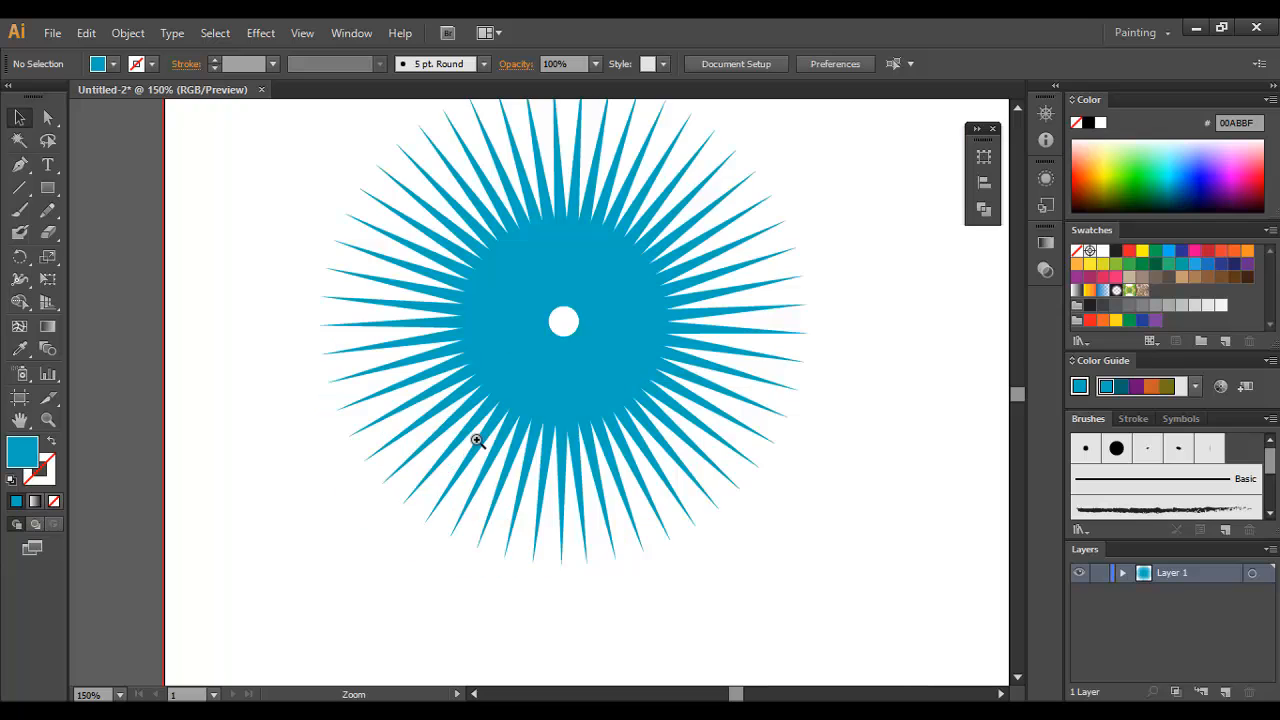
pyautogui.keyDown('ctrl'); pyautogui.click(516, 384); pyautogui.keyUp('ctrl')
pyautogui.click(20, 164)
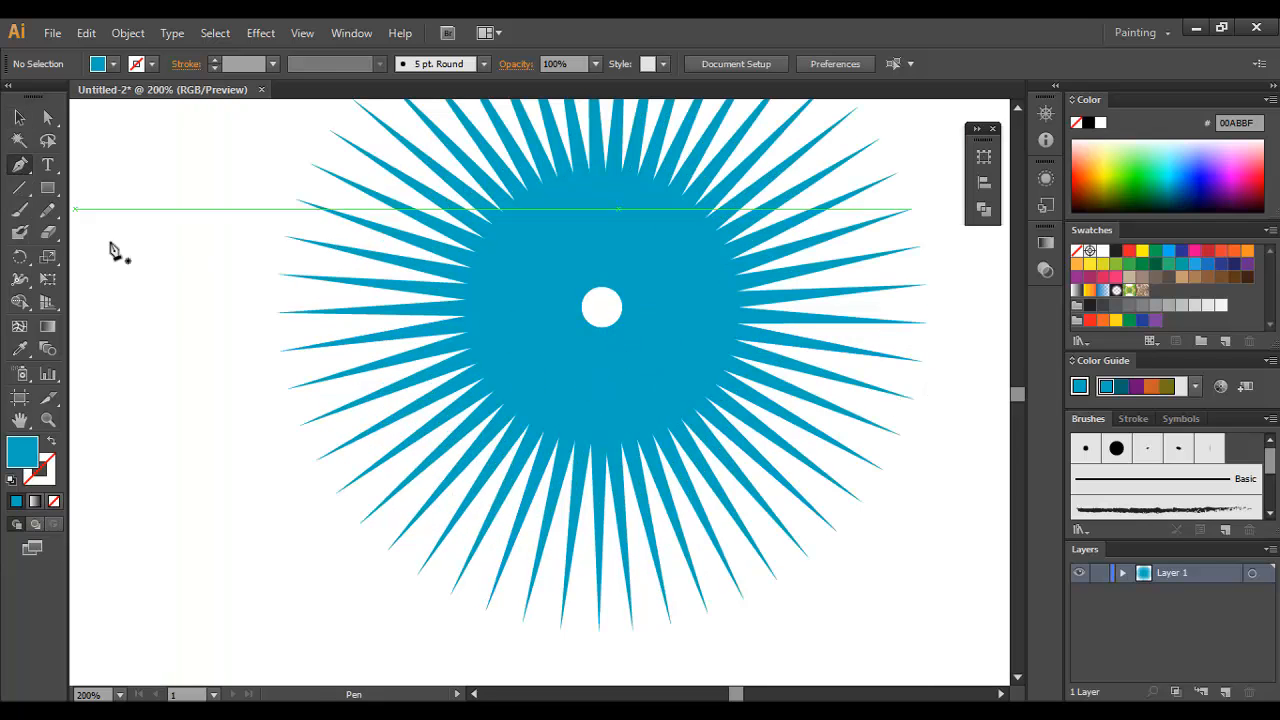
pyautogui.click(172, 315)
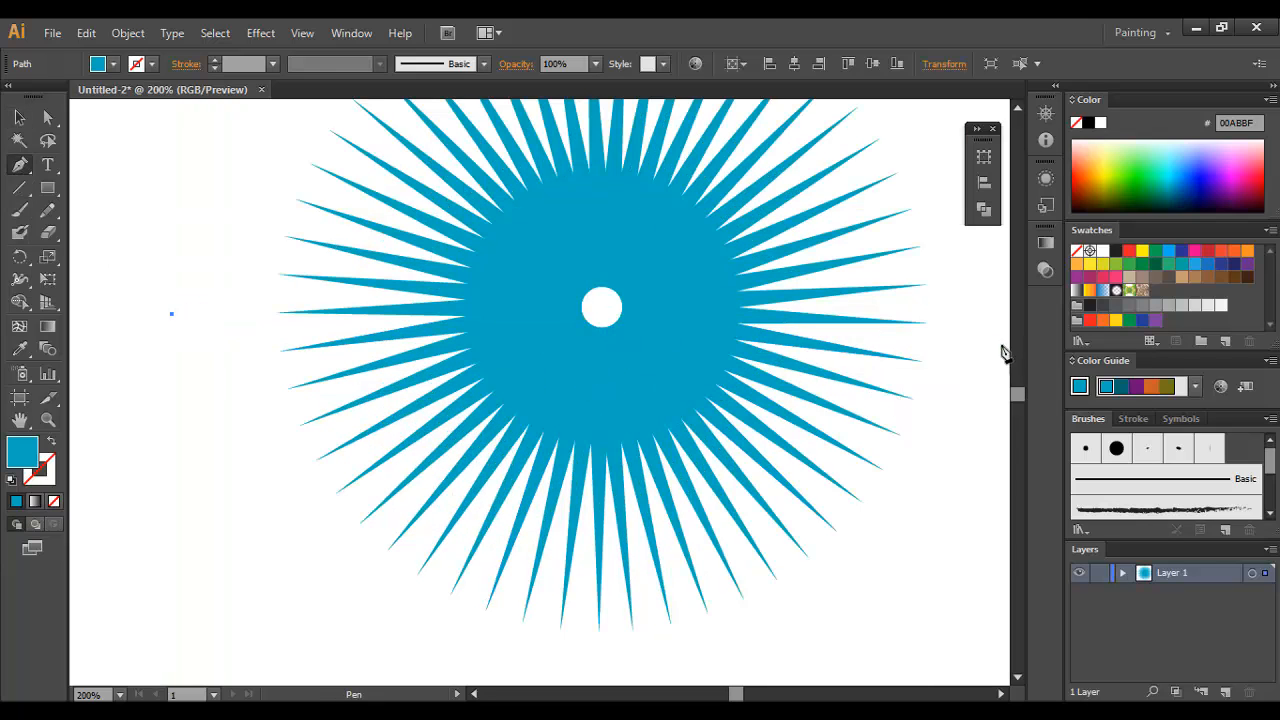
pyautogui.click(993, 315)
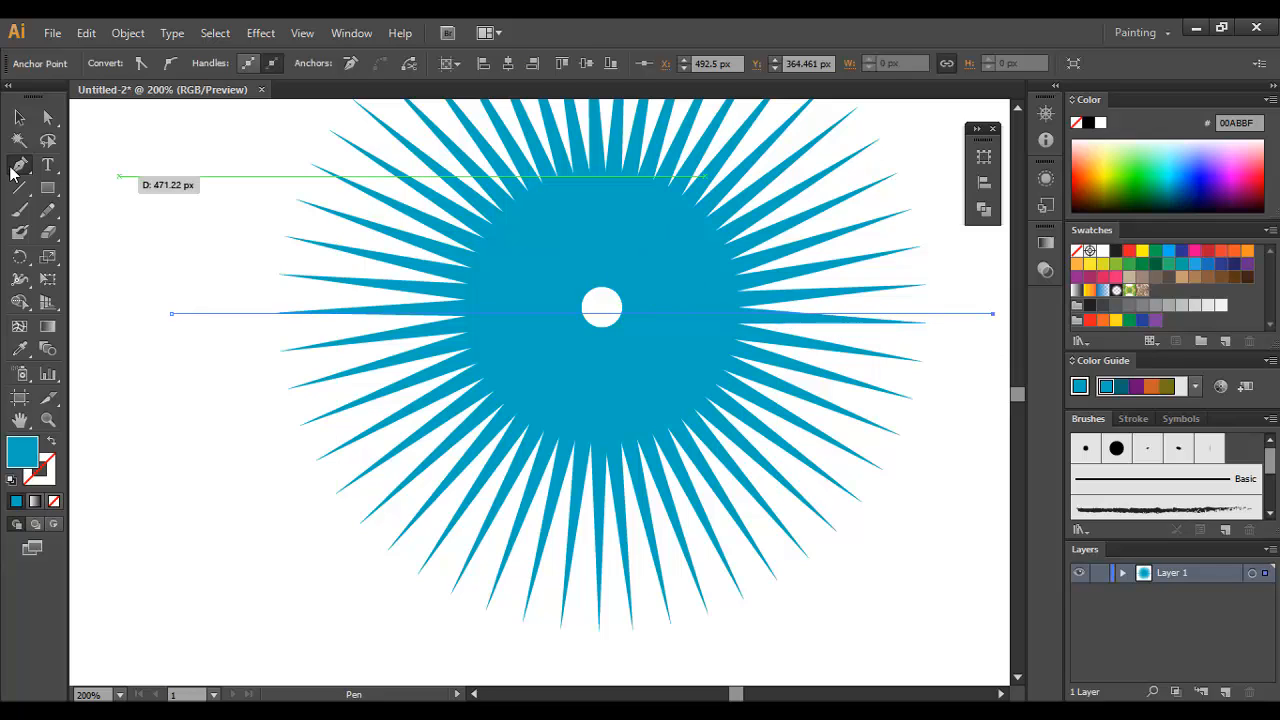
pyautogui.click(19, 117)
pyautogui.click(190, 352)
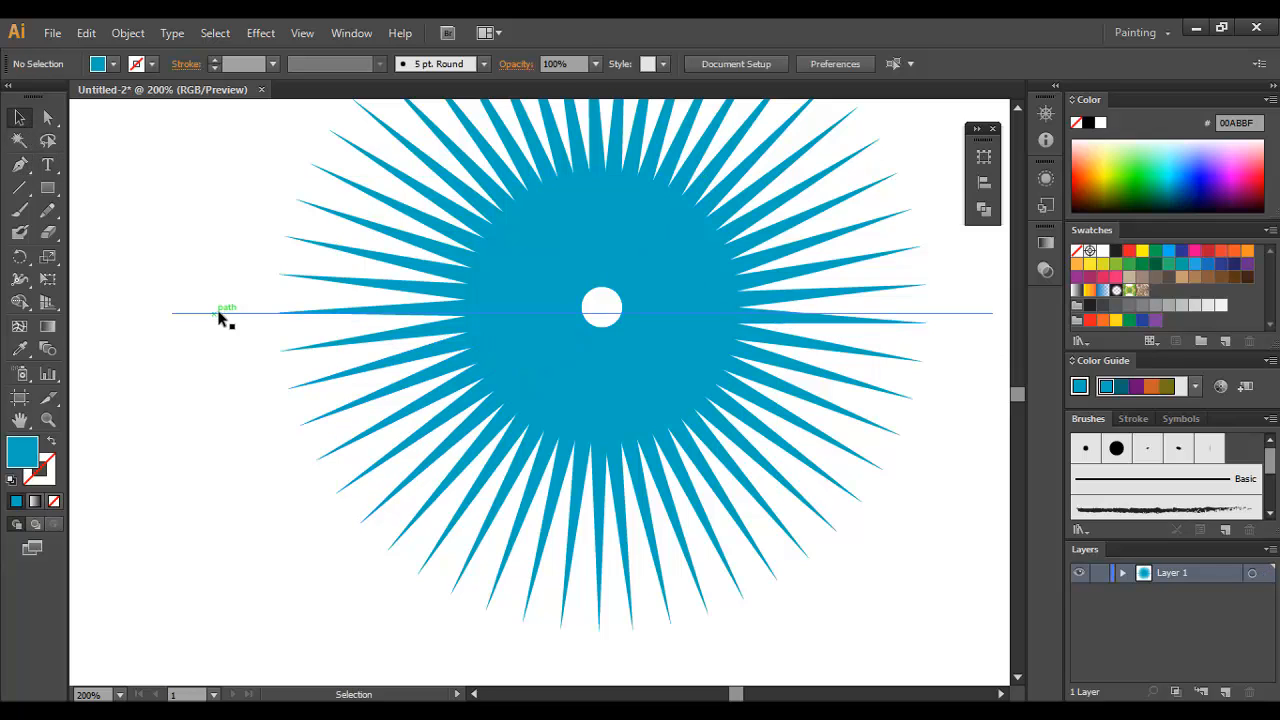
# Step: Remove the horizontal line's fill and give it a 3 pt green stroke, colour 008C2B
pyautogui.click(224, 315)
pyautogui.click(54, 503)
pyautogui.click(48, 477)
pyautogui.click(1149, 184)
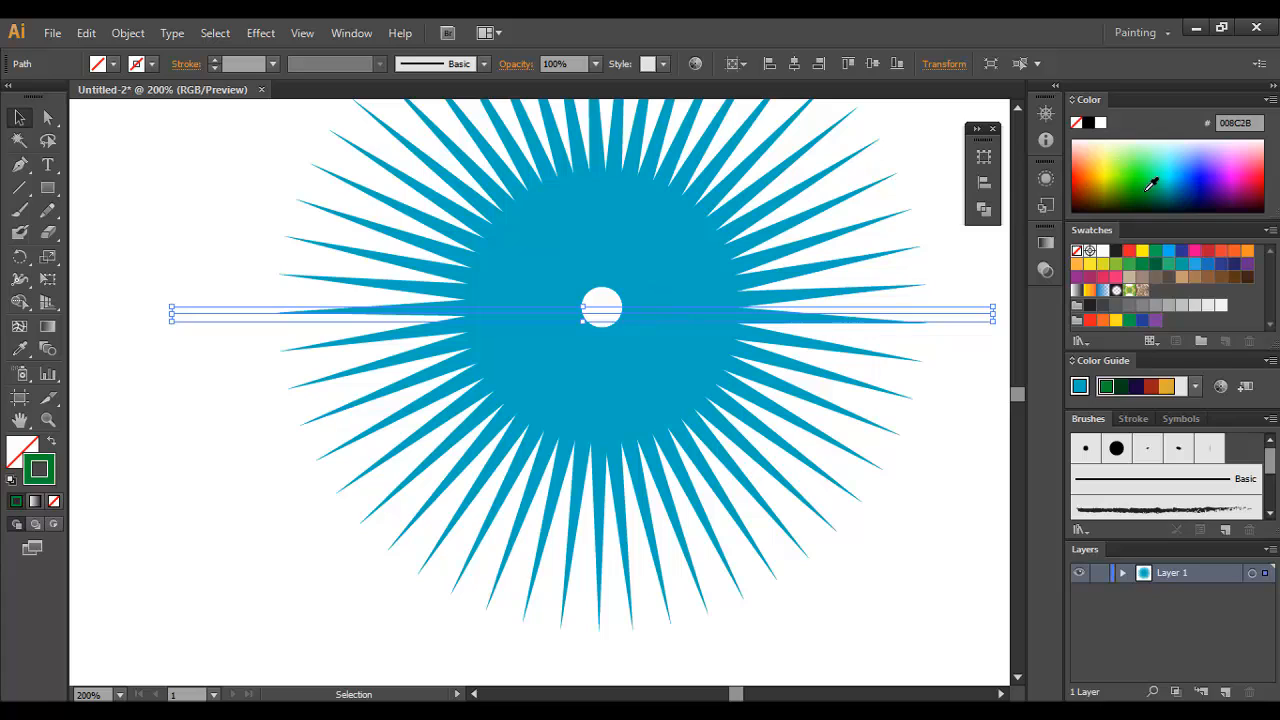
pyautogui.scroll(2, 245, 66)
pyautogui.click(221, 142)
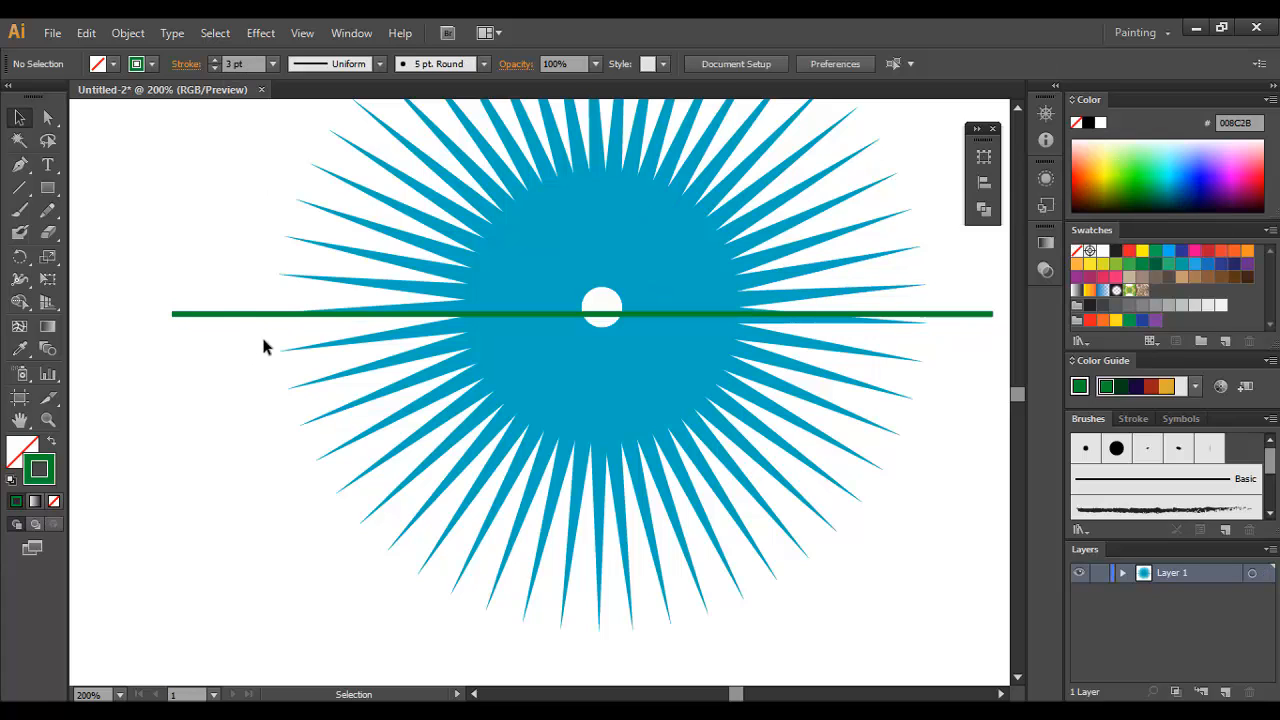
# Step: Delete the spikes below the green line and raise the tip of the lowest right-hand spike to the line
pyautogui.moveTo(264, 343)
pyautogui.mouseDown()
pyautogui.moveTo(827, 477)
pyautogui.moveTo(842, 493)
pyautogui.mouseUp()
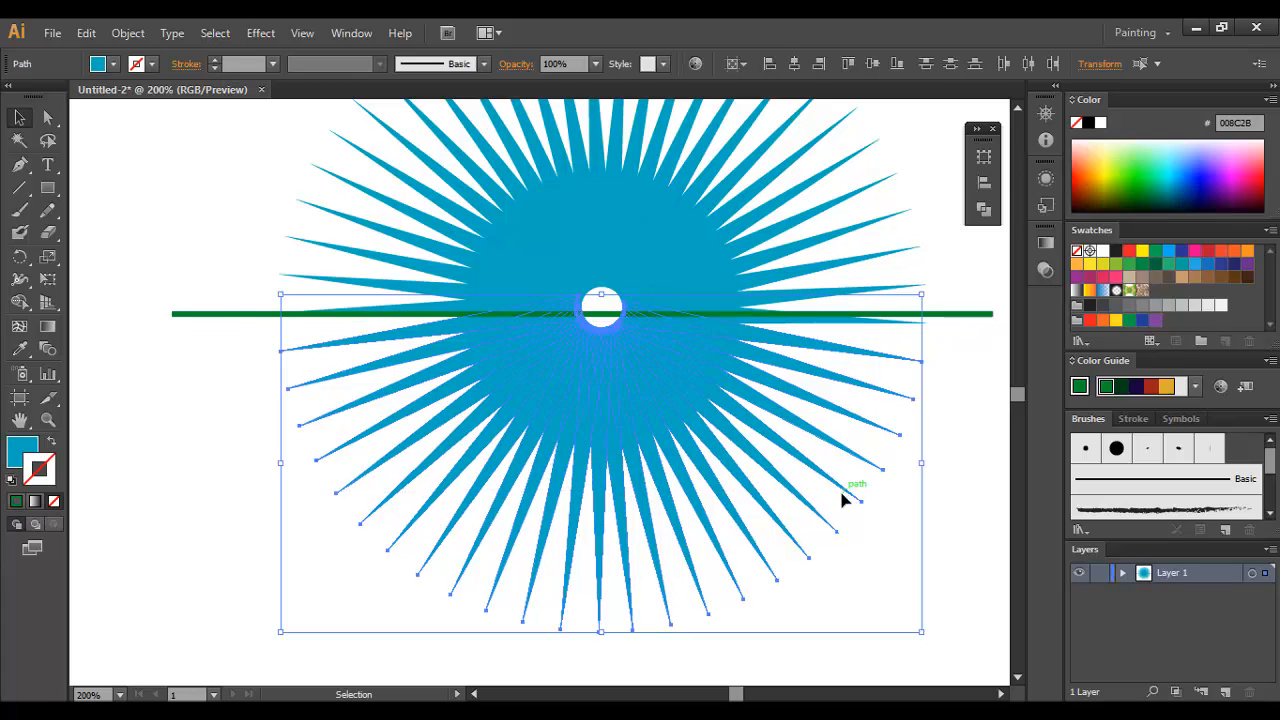
pyautogui.press('Delete')
pyautogui.keyDown('ctrl'); pyautogui.click(844, 348); pyautogui.keyUp('ctrl')
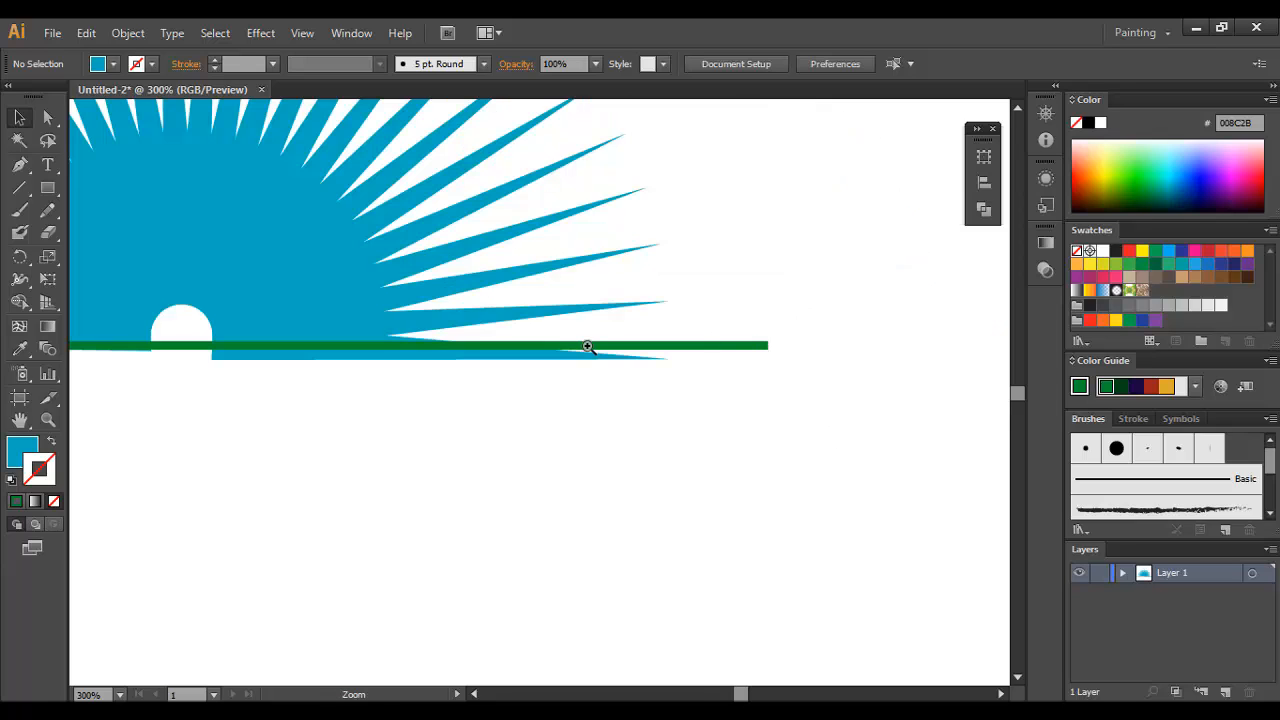
pyautogui.keyDown('ctrl'); pyautogui.click(586, 347); pyautogui.keyUp('ctrl')
pyautogui.press('a')
pyautogui.moveTo(649, 409); pyautogui.dragTo(654, 400)
pyautogui.press('v')
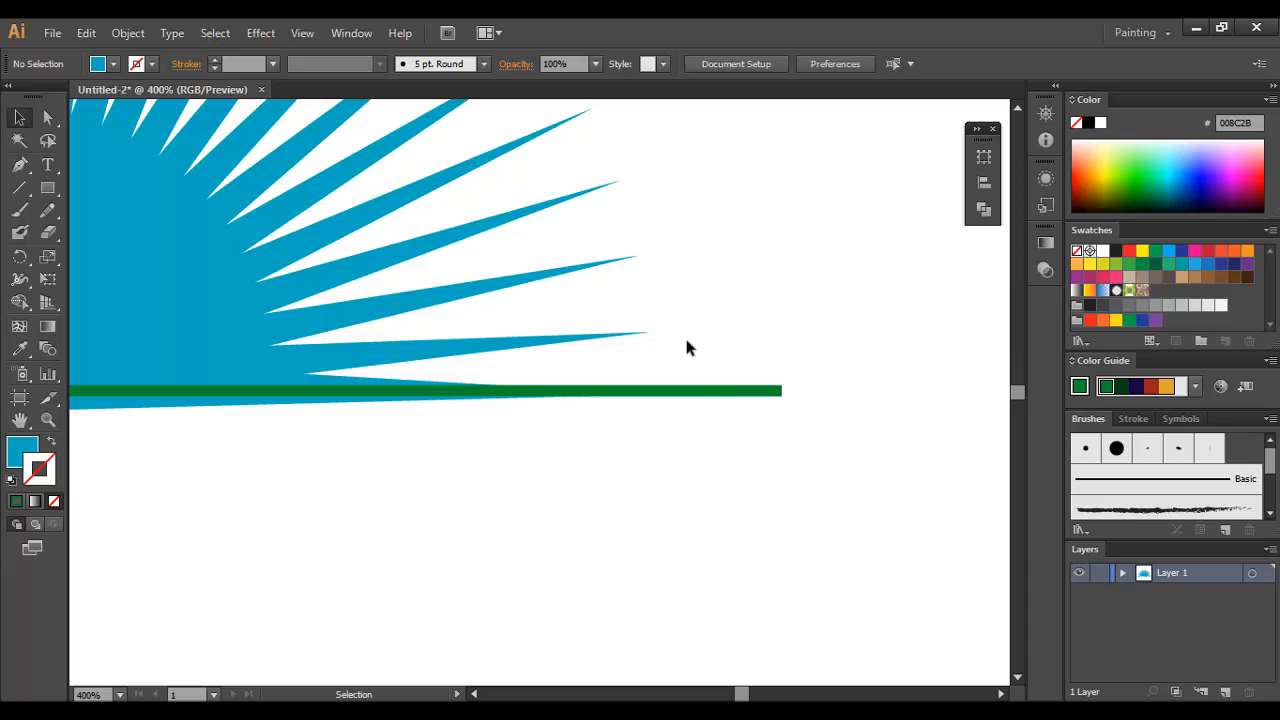
# Step: Delete the green horizontal guide line across the base of the half burst
pyautogui.click(745, 391)
pyautogui.press('Delete')
pyautogui.hotkey('ctrl', '-')
pyautogui.hotkey('ctrl', '-')
pyautogui.hotkey('ctrl', '-')
pyautogui.hotkey('ctrl', '-')
pyautogui.hotkey('ctrl', '-')
pyautogui.hotkey('ctrl', '-')
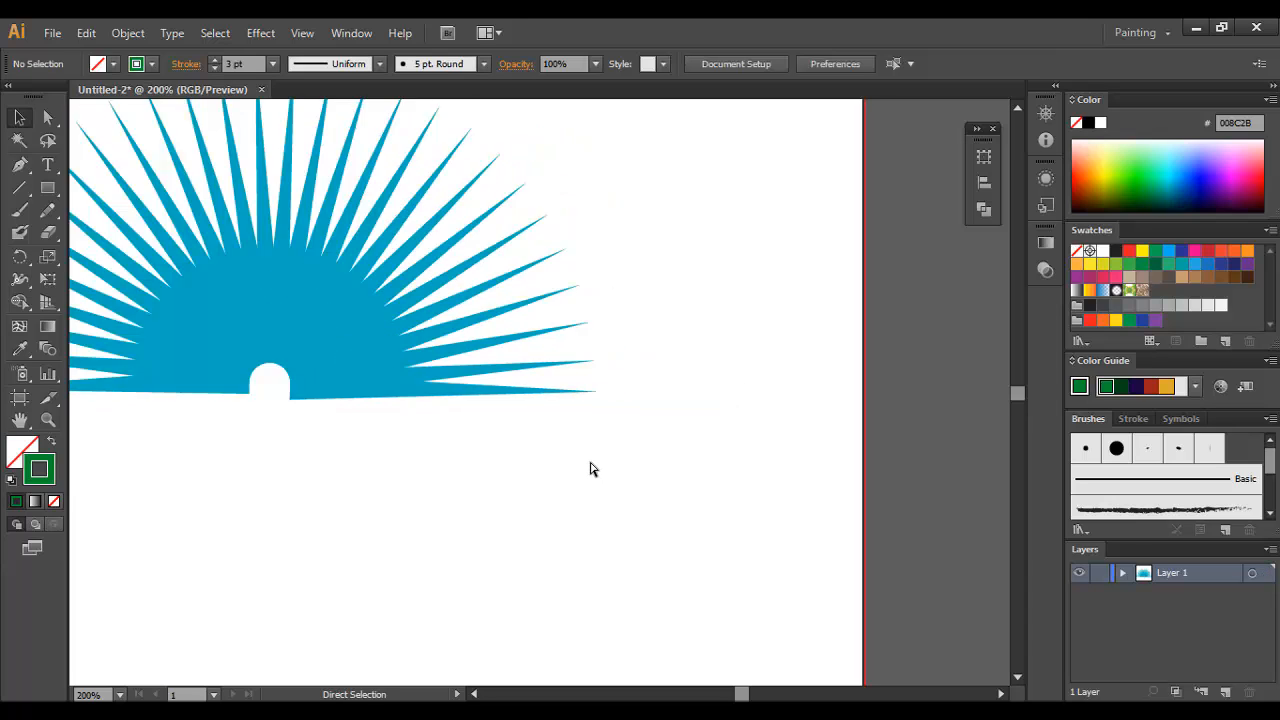
# Step: Select all spikes of the half burst and merge them into one shape with Pathfinder Unite
pyautogui.keyDown('ctrl'); pyautogui.click(509, 401); pyautogui.keyUp('ctrl')
pyautogui.keyDown('ctrl'); pyautogui.click(491, 392); pyautogui.keyUp('ctrl')
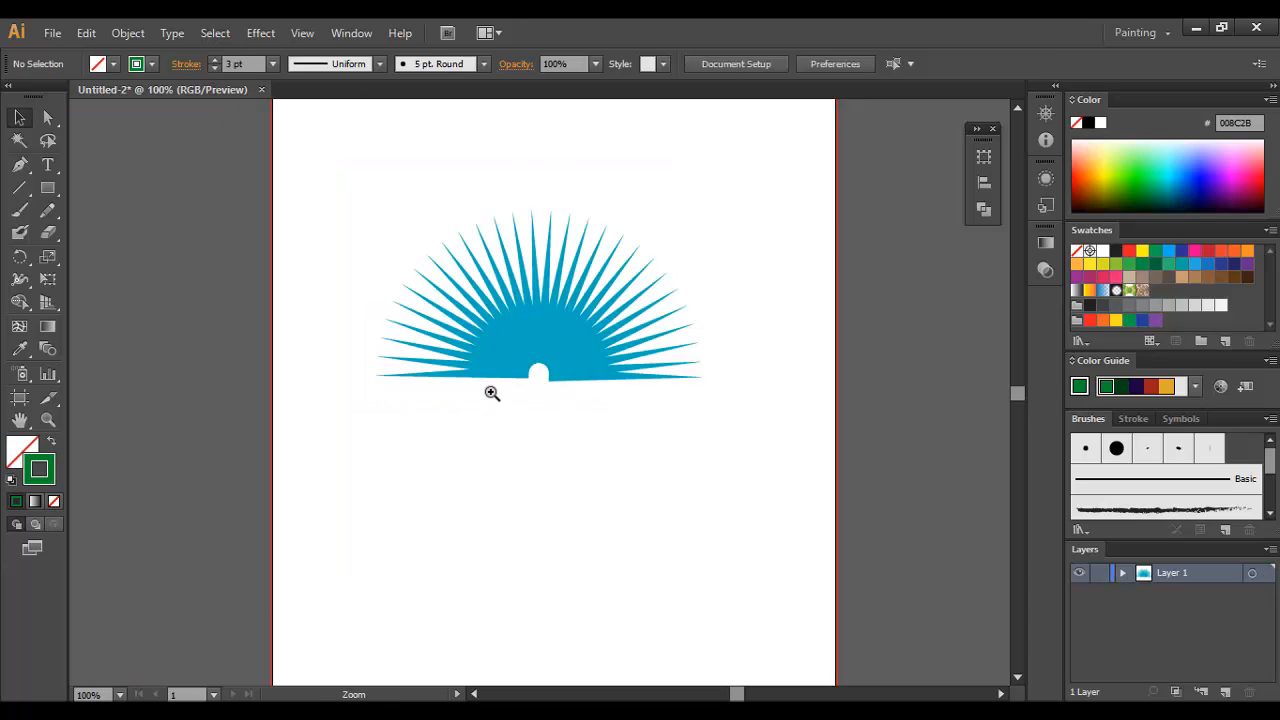
pyautogui.keyDown('ctrl'); pyautogui.click(490, 393); pyautogui.keyUp('ctrl')
pyautogui.moveTo(852, 162); pyautogui.dragTo(324, 431)
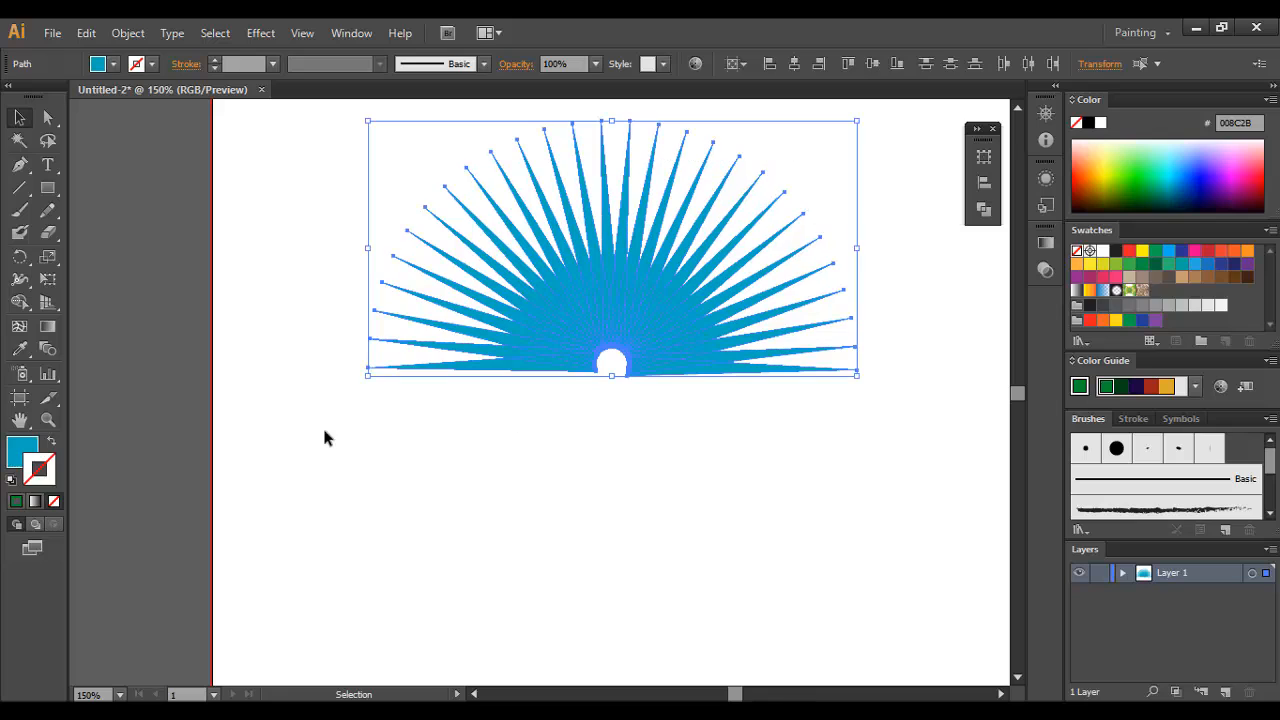
pyautogui.click(985, 210)
pyautogui.click(764, 186)
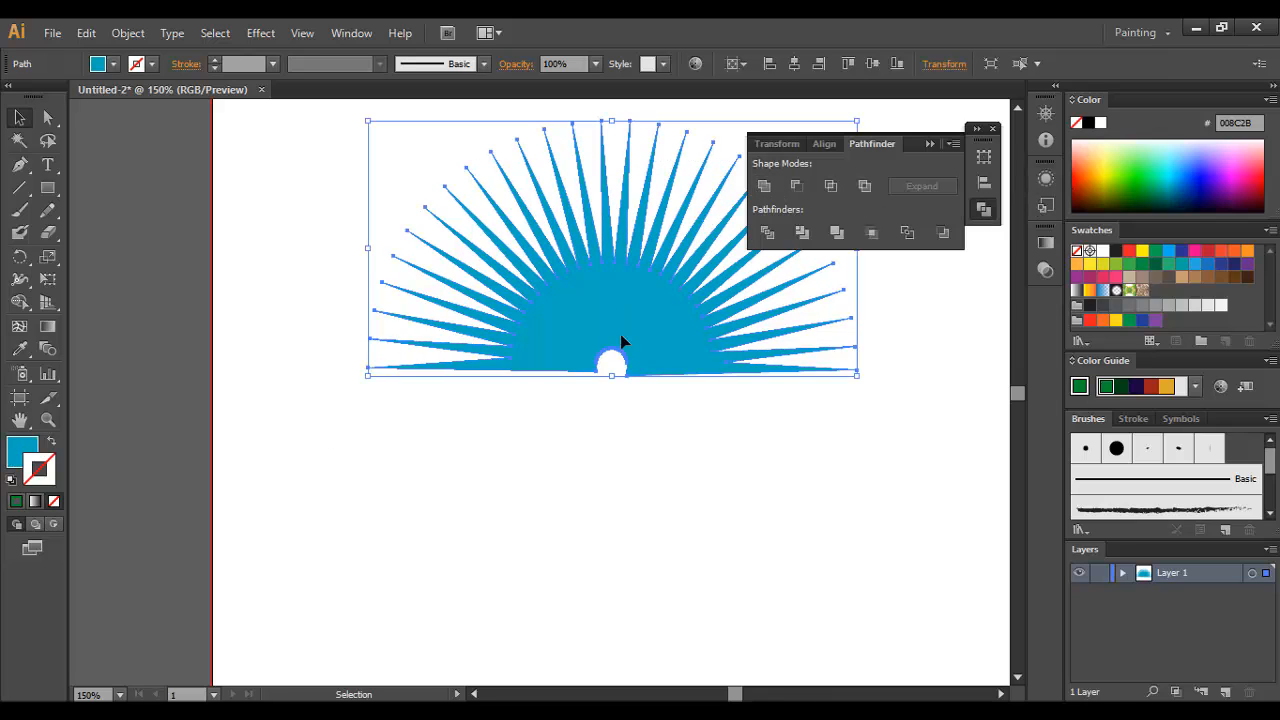
pyautogui.click(599, 412)
# Step: Draw a wide rectangle covering the uneven base of the half burst, extending beyond both ends
pyautogui.click(47, 187)
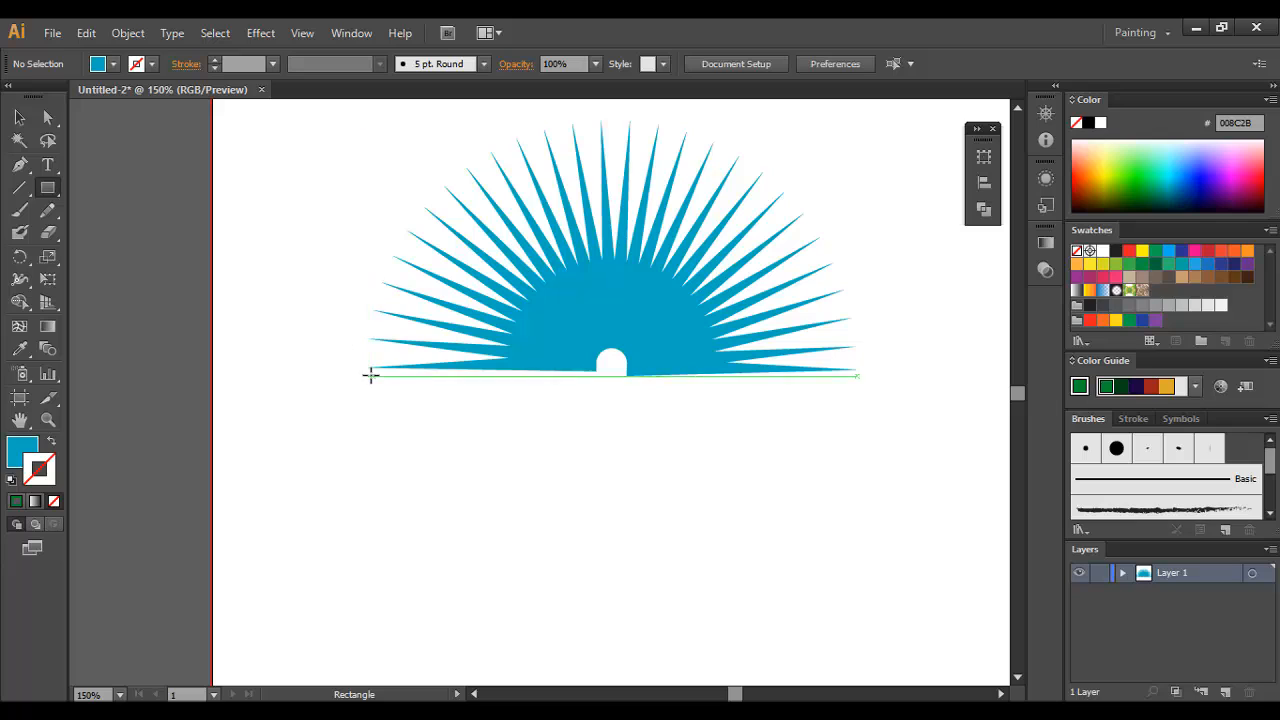
pyautogui.moveTo(362, 367); pyautogui.dragTo(895, 480)
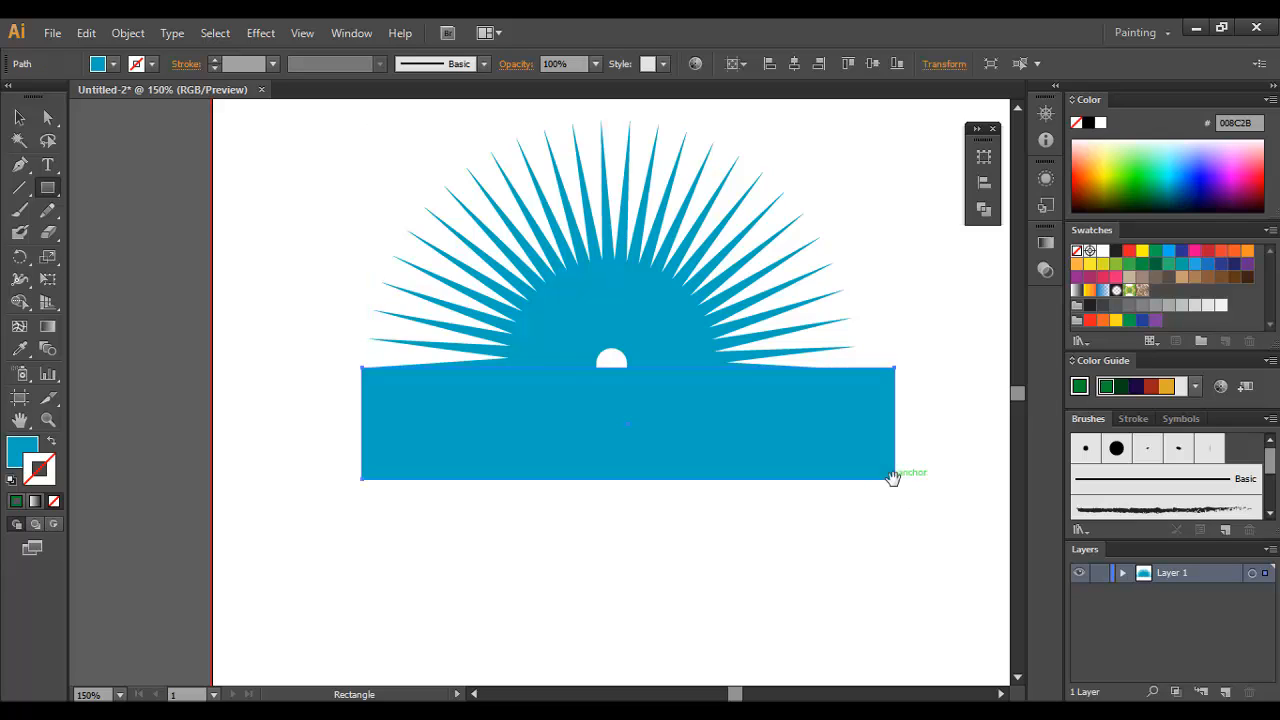
pyautogui.click(20, 117)
pyautogui.click(626, 517)
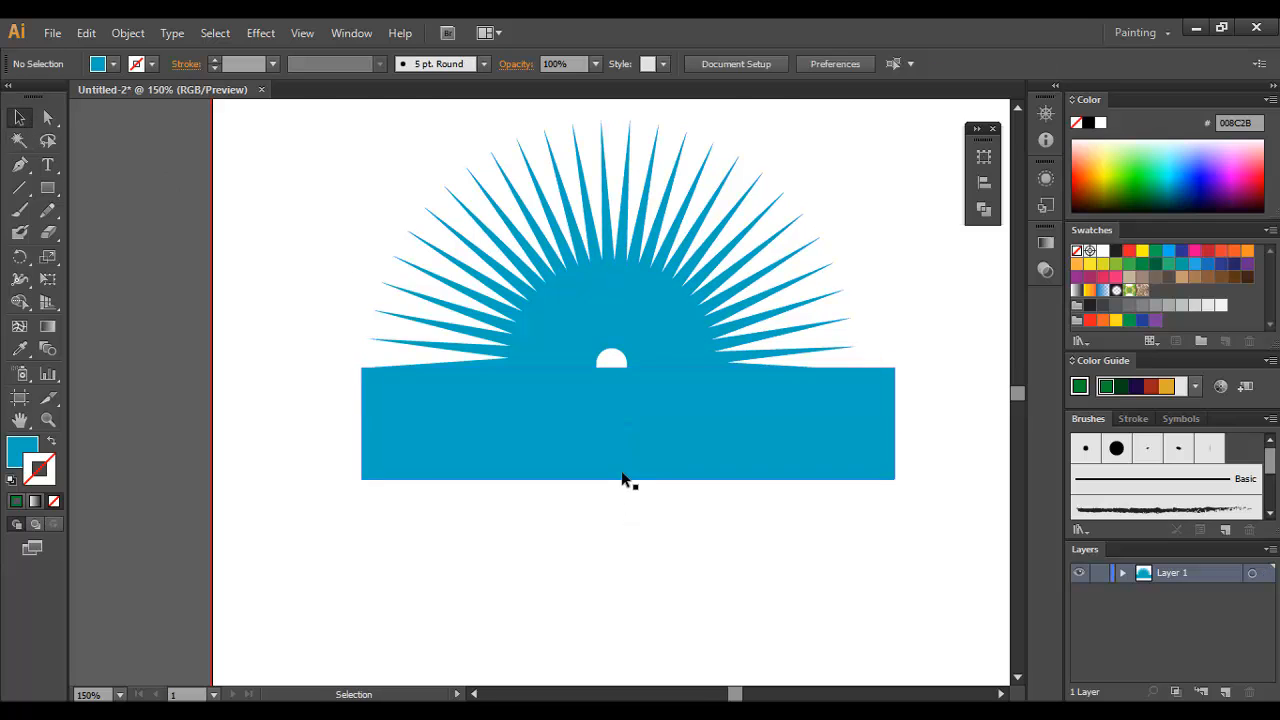
# Step: Reposition the rectangle so its upper edge runs just above the burst's uneven base
pyautogui.keyDown('ctrl'); pyautogui.click(613, 461); pyautogui.keyUp('ctrl')
pyautogui.moveTo(527, 381); pyautogui.dragTo(524, 420)
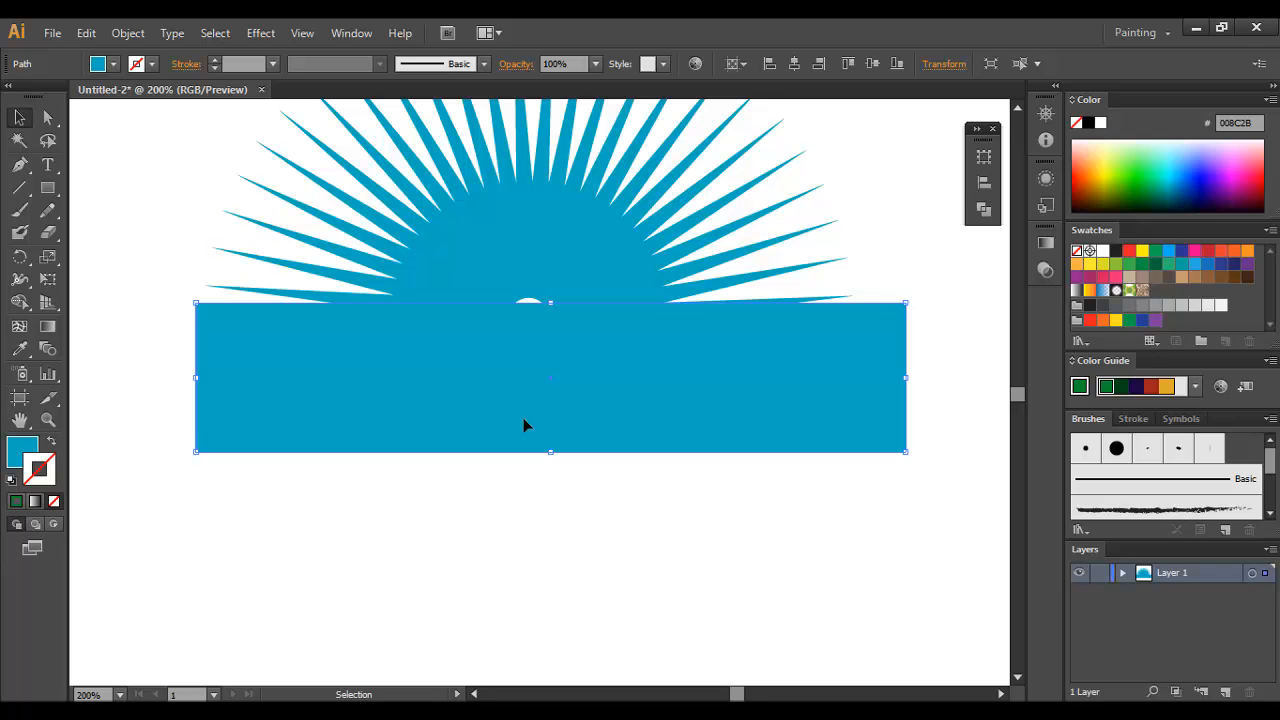
pyautogui.hotkey('ctrl', 'z')
pyautogui.hotkey('ctrl', 'z')
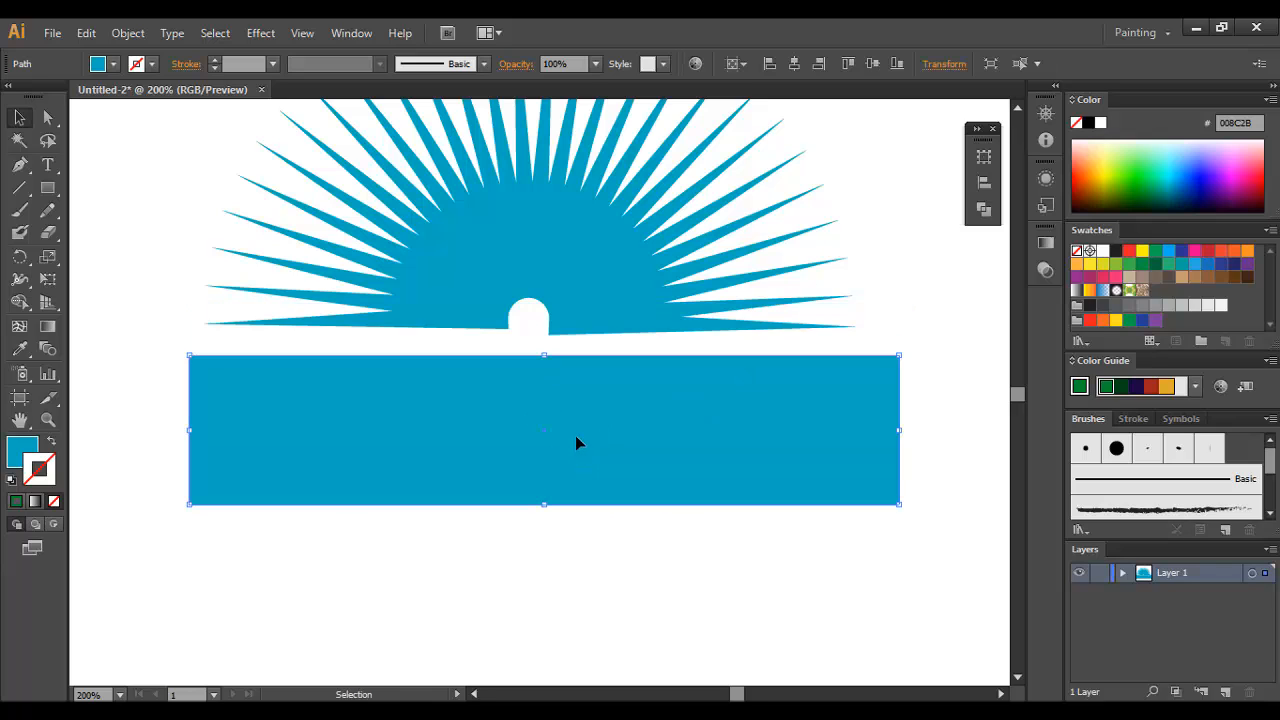
pyautogui.moveTo(577, 443); pyautogui.dragTo(573, 425)
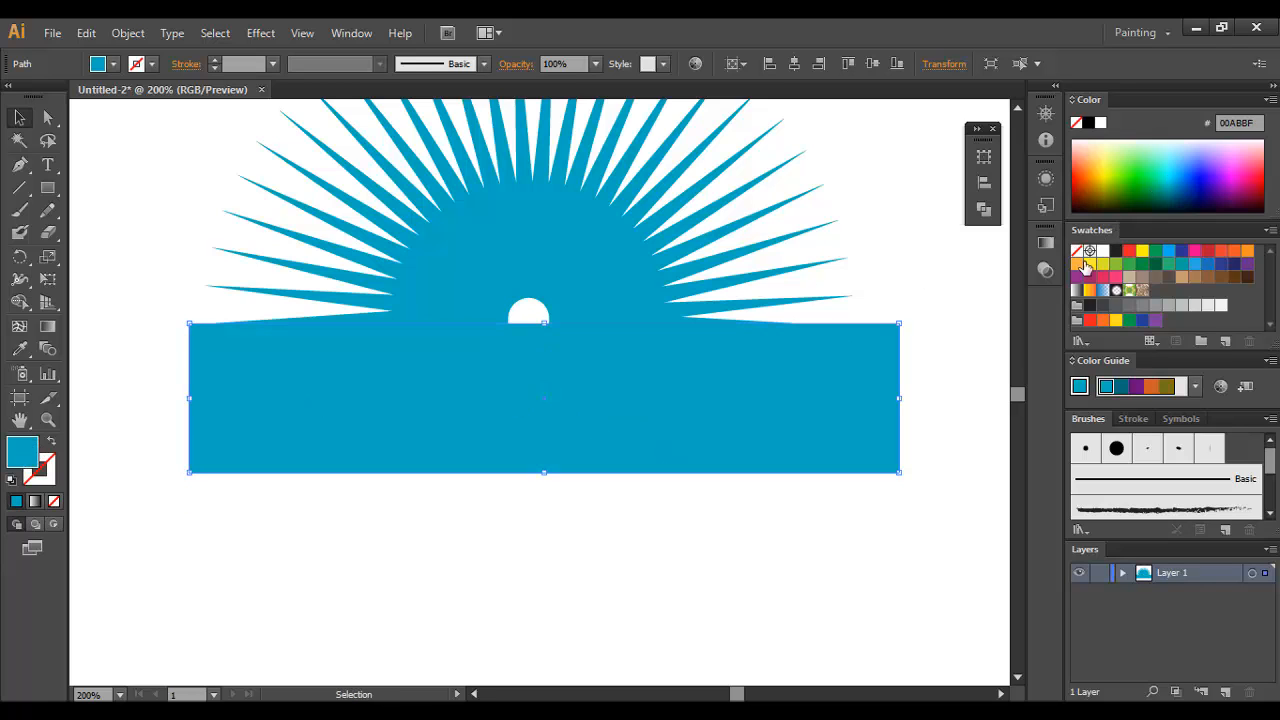
# Step: Recolour the rectangle dark blue, 00658C, and bring it forward in the stacking order
pyautogui.click(1182, 184)
pyautogui.rightClick(694, 346)
pyautogui.moveTo(760, 610)
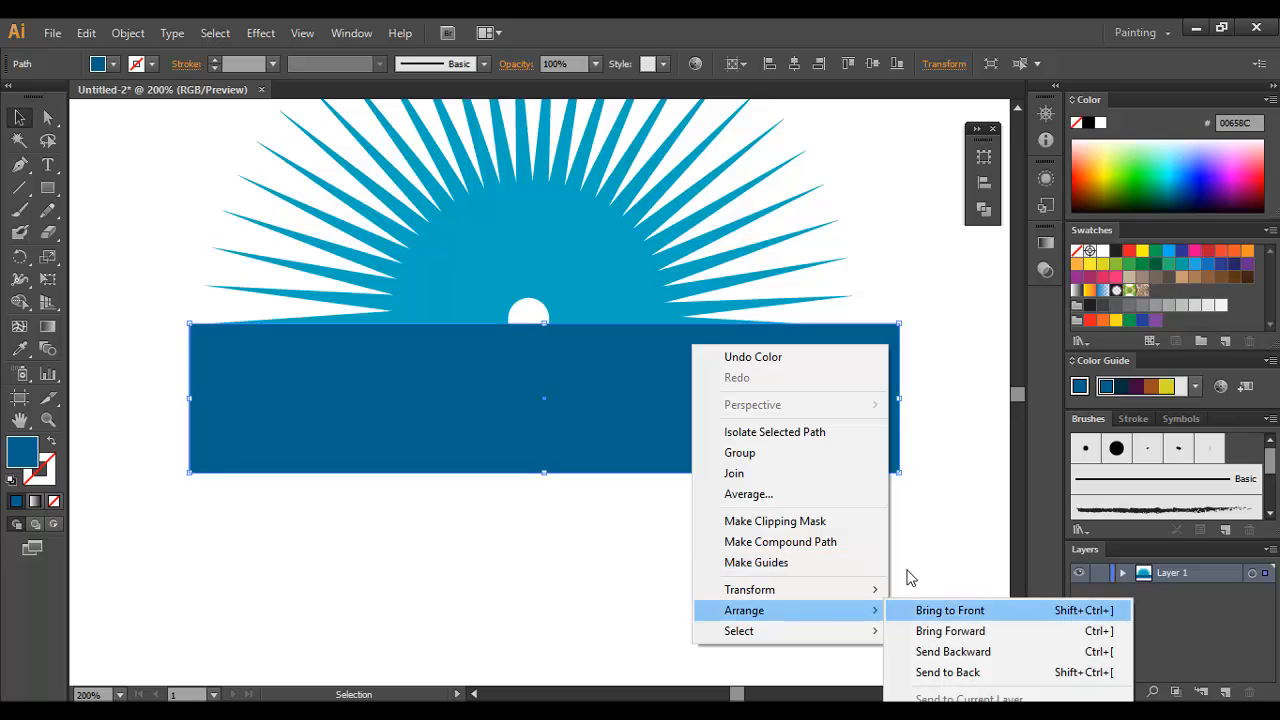
pyautogui.click(925, 631)
# Step: Trim the base of the half burst flat with the dark blue rectangle
pyautogui.moveTo(683, 518); pyautogui.dragTo(522, 412)
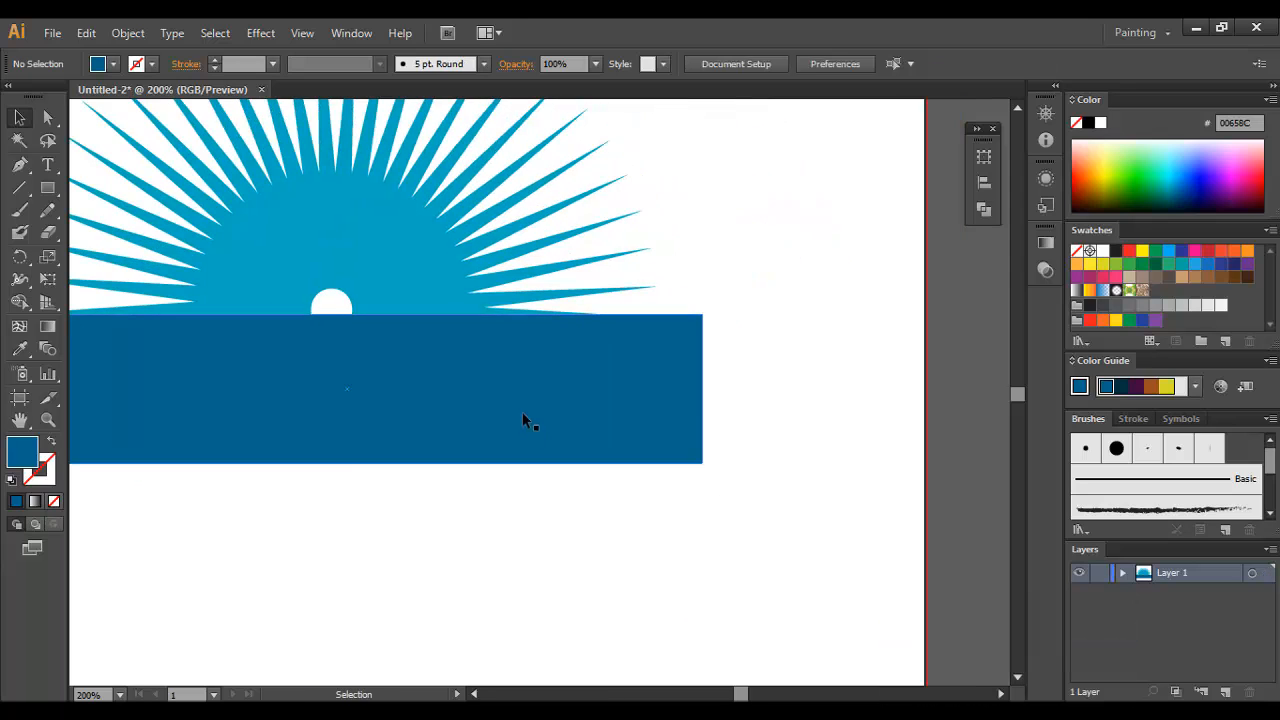
pyautogui.rightClick(522, 410)
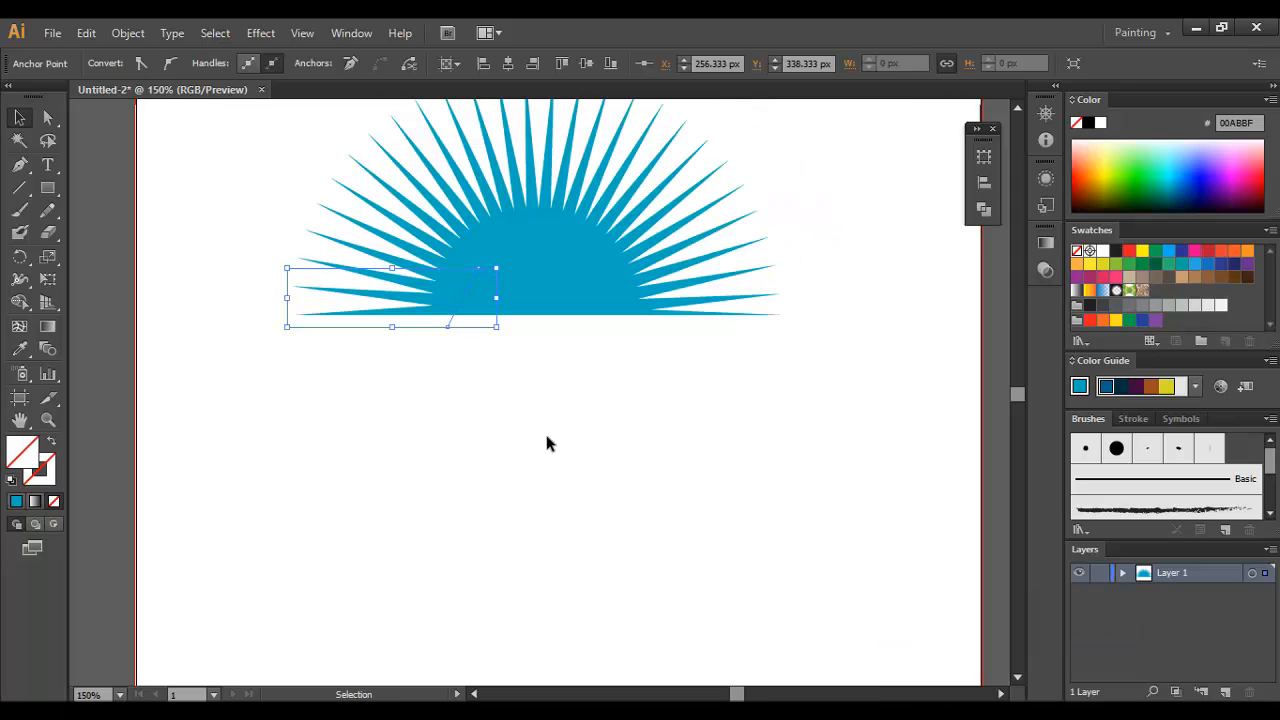
pyautogui.click(546, 443)
# Step: Give the unfilled angled path at the burst's lower left a 2 pt red stroke, colour ED1C24
pyautogui.click(433, 330)
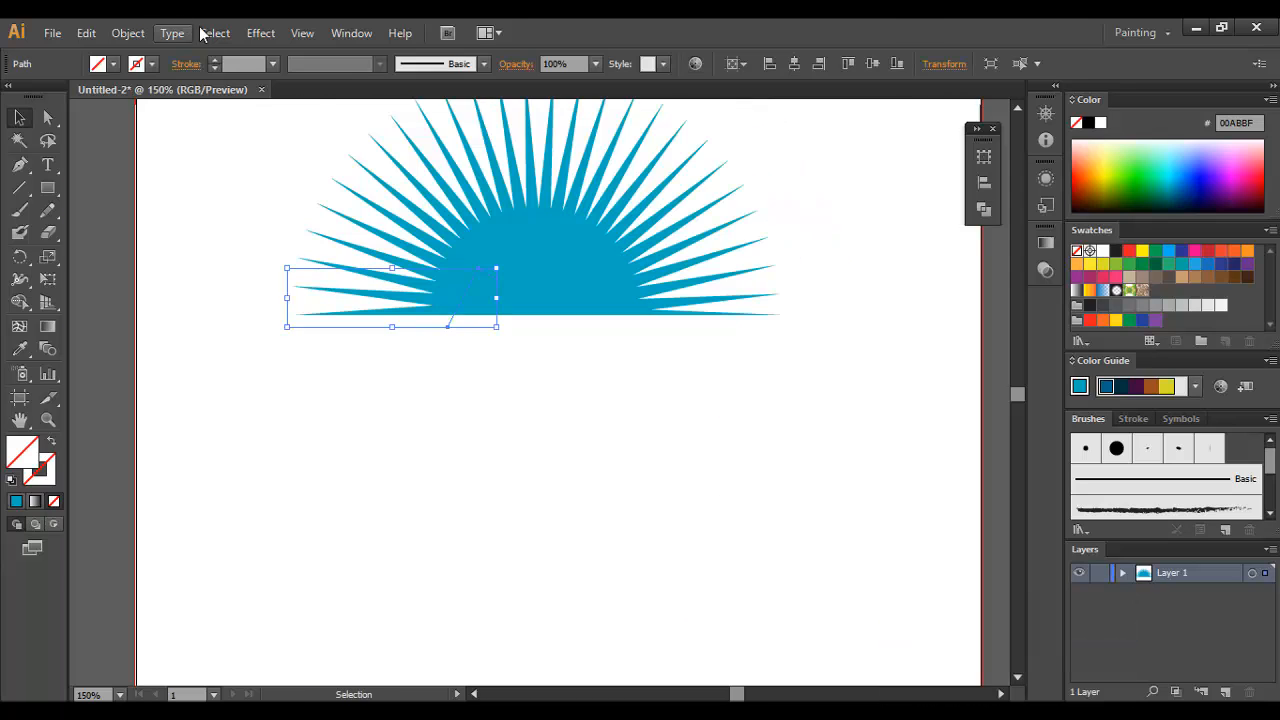
pyautogui.scroll(1, 239, 68)
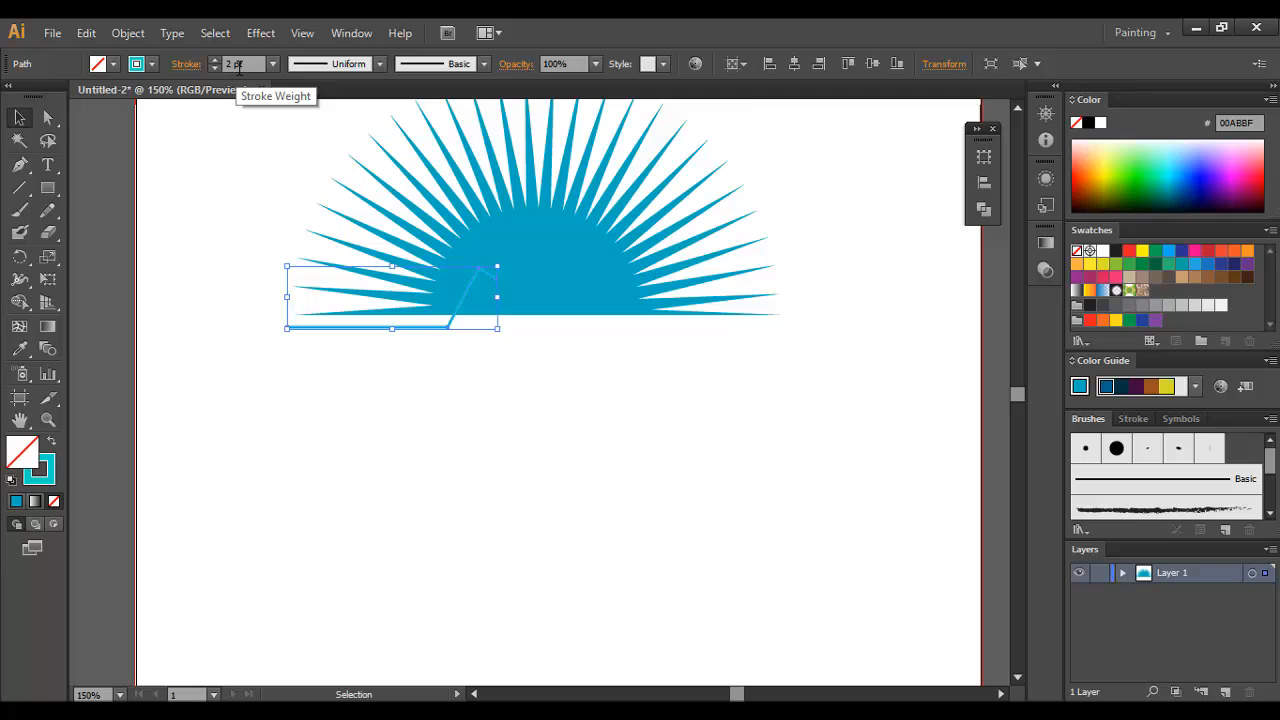
pyautogui.click(1117, 253)
pyautogui.click(53, 503)
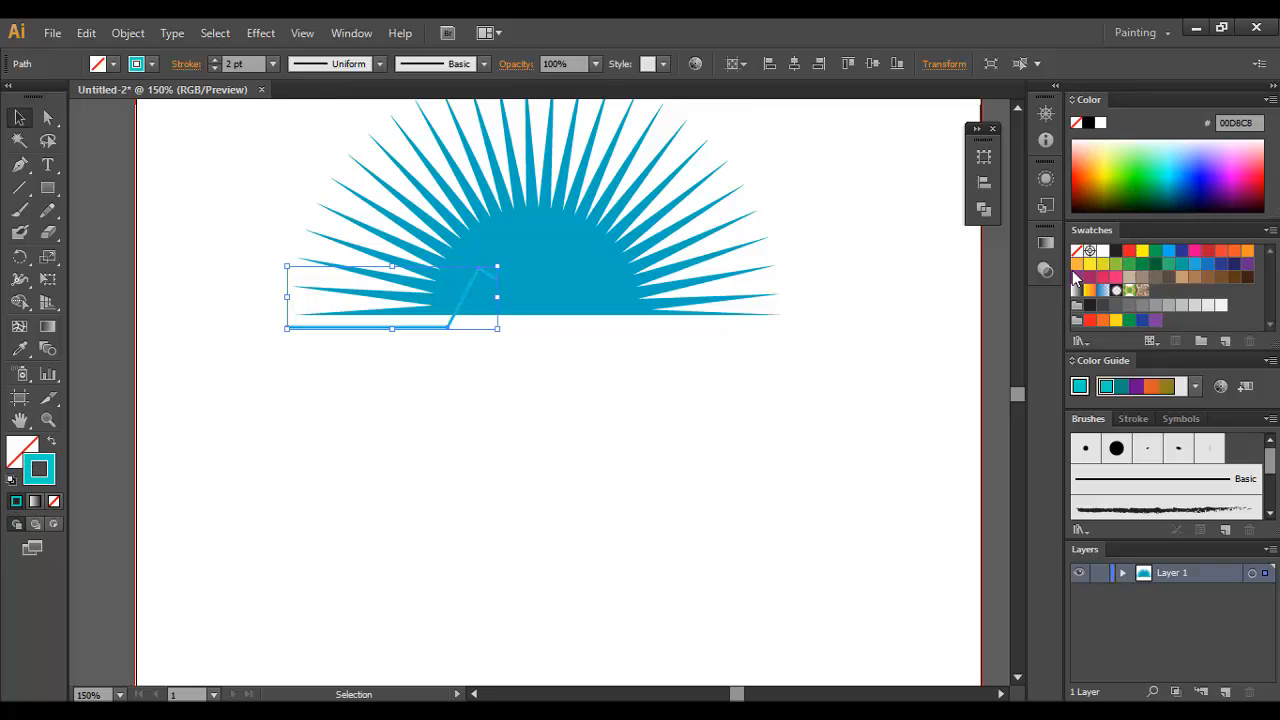
pyautogui.click(1133, 253)
pyautogui.click(575, 390)
# Step: Duplicate the red angled path a short distance to the right of the original
pyautogui.click(526, 346)
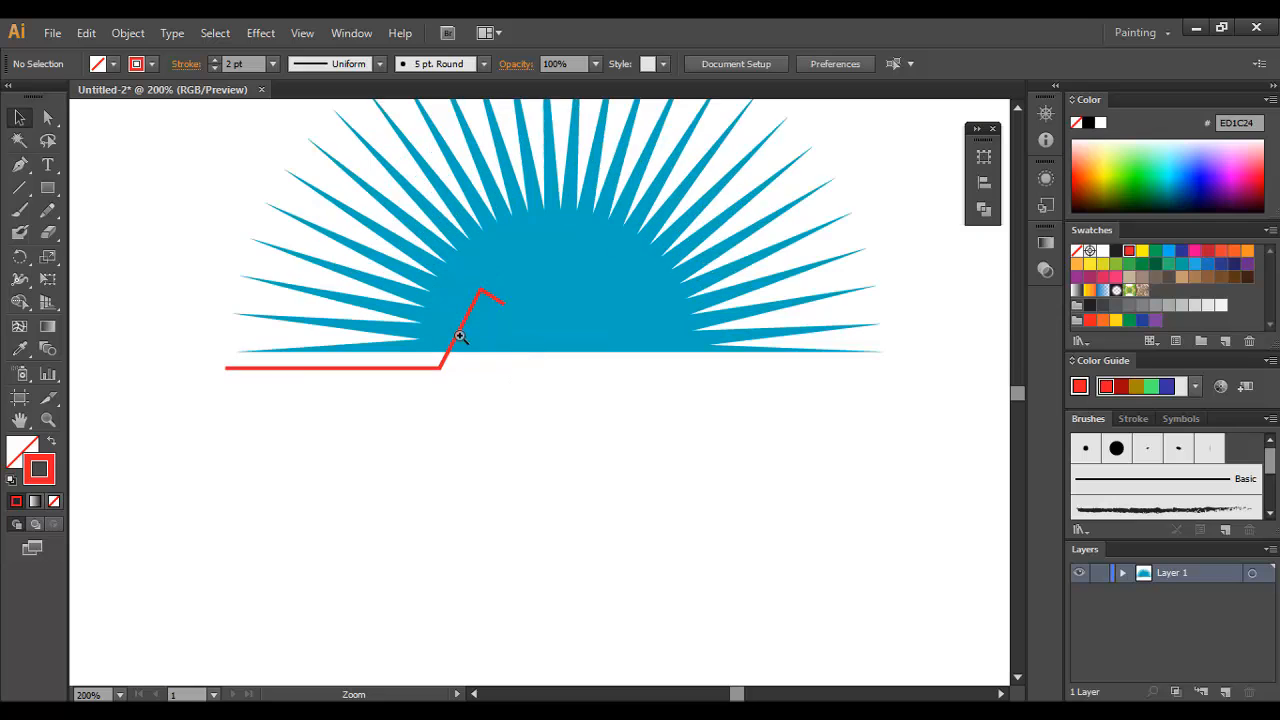
pyautogui.click(510, 347)
pyautogui.moveTo(465, 356); pyautogui.dragTo(520, 367)
pyautogui.click(646, 457)
# Step: Delete the end anchor of the copied path's short upper segment and move the slanted segment's upper end to the right
pyautogui.press('a')
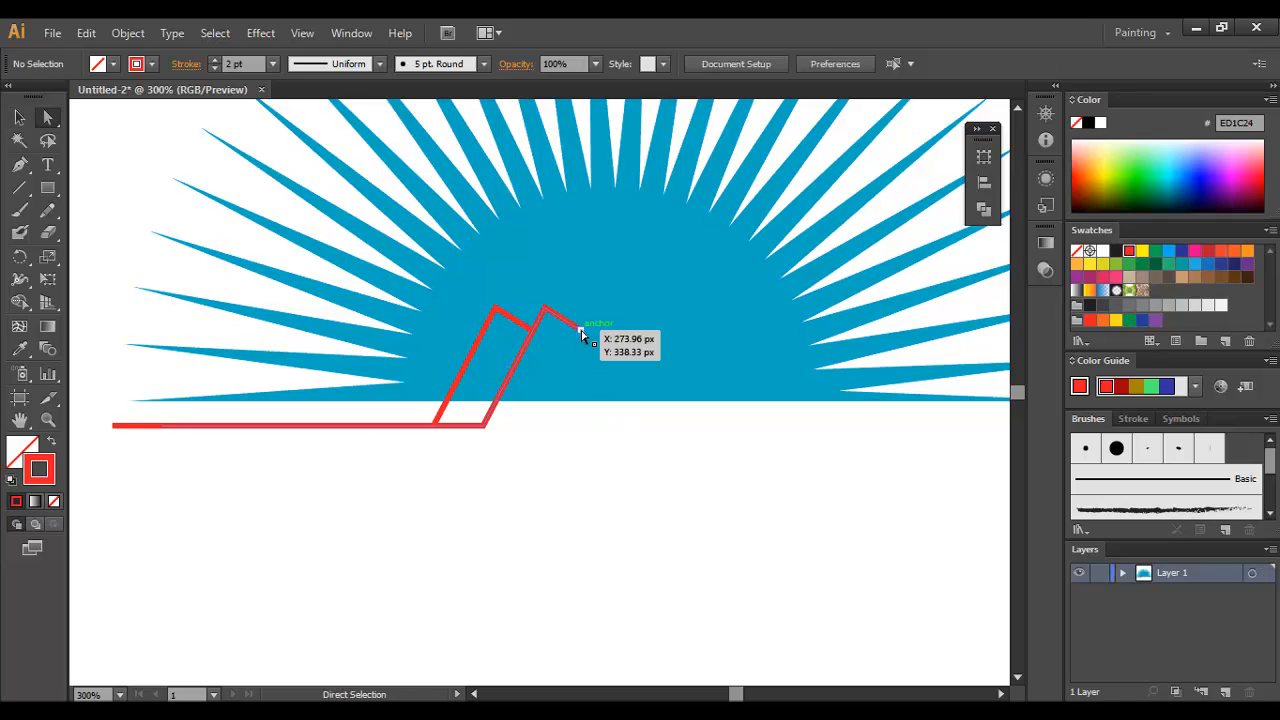
pyautogui.click(582, 333)
pyautogui.press('Delete')
pyautogui.click(566, 497)
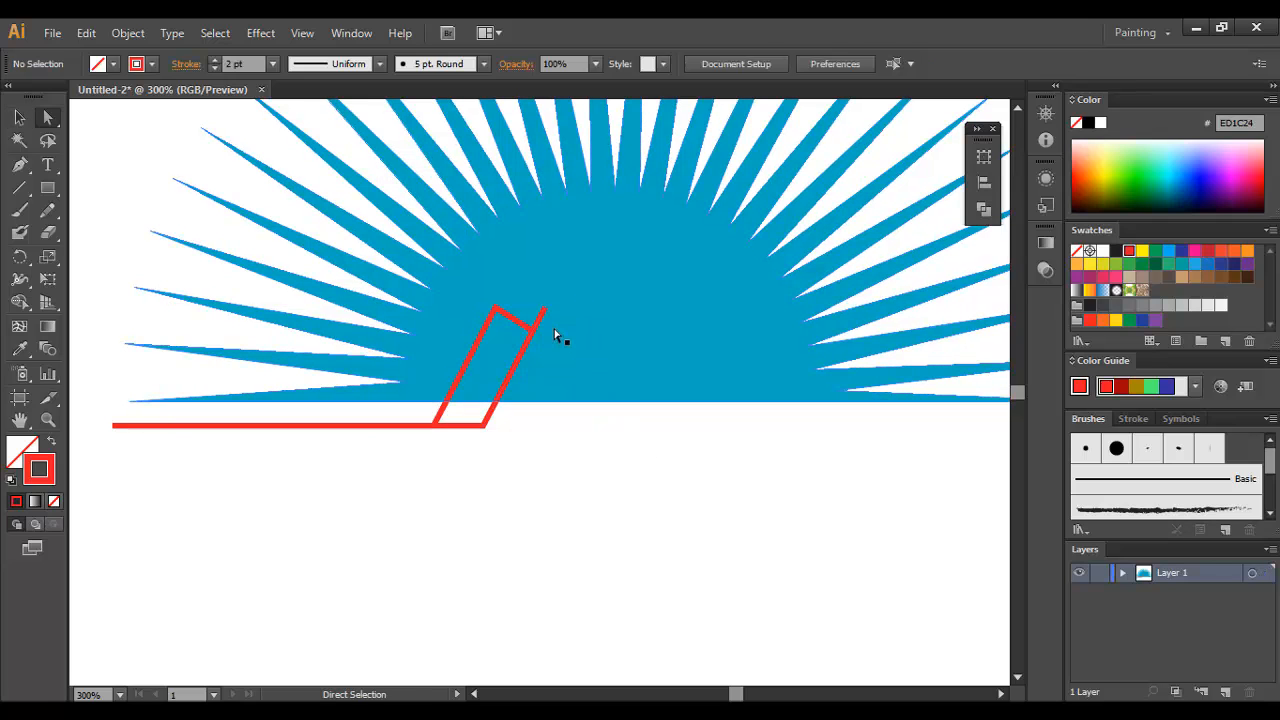
pyautogui.moveTo(550, 315)
pyautogui.mouseDown()
pyautogui.moveTo(571, 265)
pyautogui.moveTo(569, 305)
pyautogui.mouseUp()
pyautogui.click(571, 486)
pyautogui.click(617, 505)
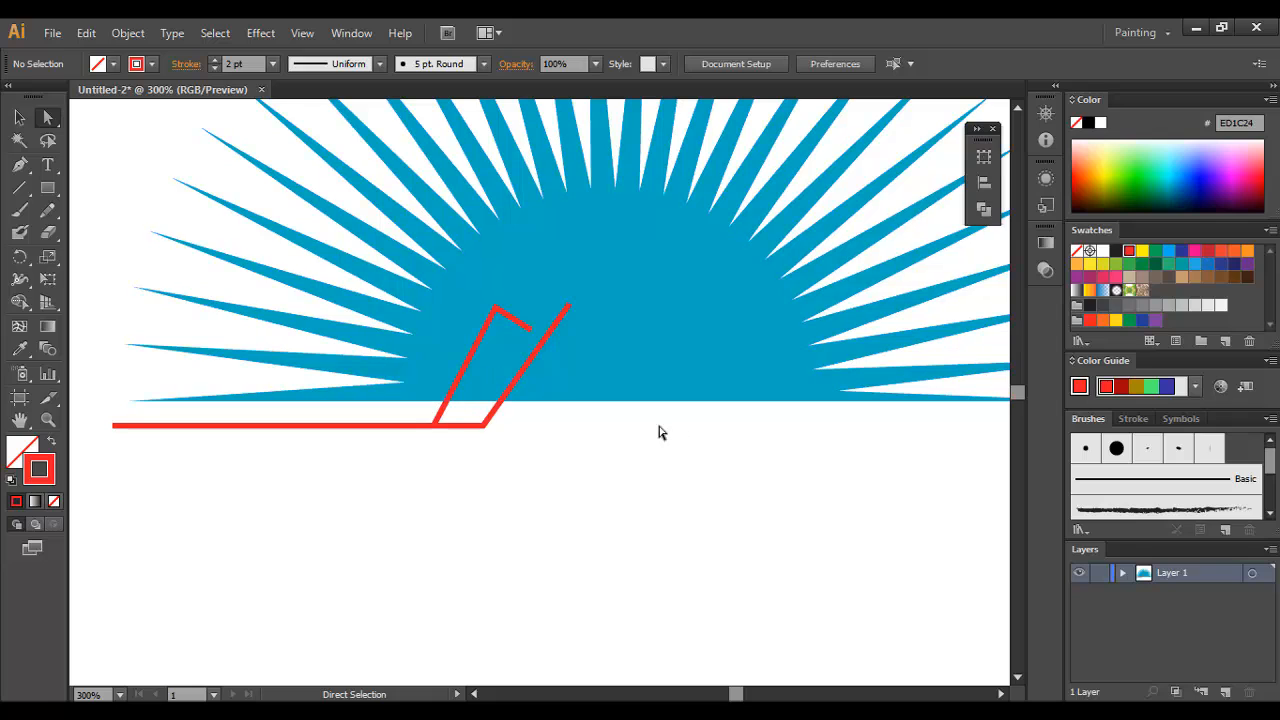
# Step: Delete the horizontal segment of the copied red path, keeping only its slanted line
pyautogui.click(467, 431)
pyautogui.press('Delete')
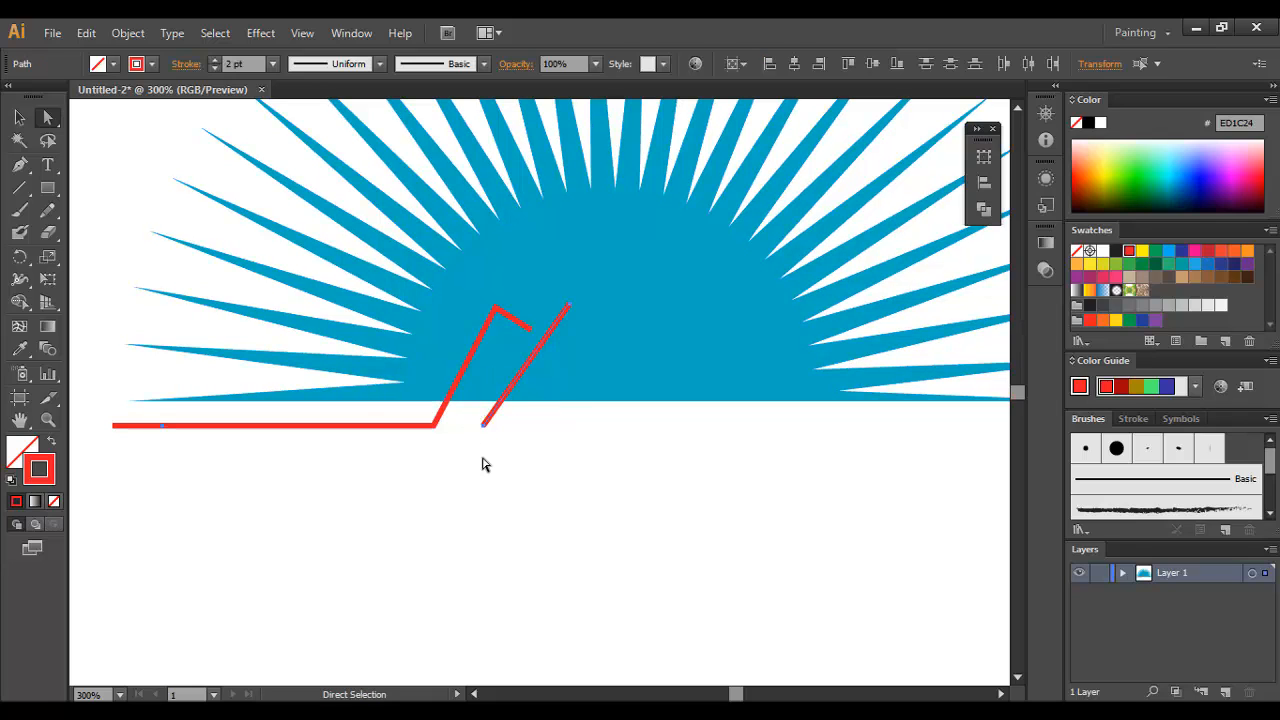
pyautogui.click(484, 462)
# Step: Duplicate the slanted red line to the right and reflect the copy across the vertical axis
pyautogui.click(19, 117)
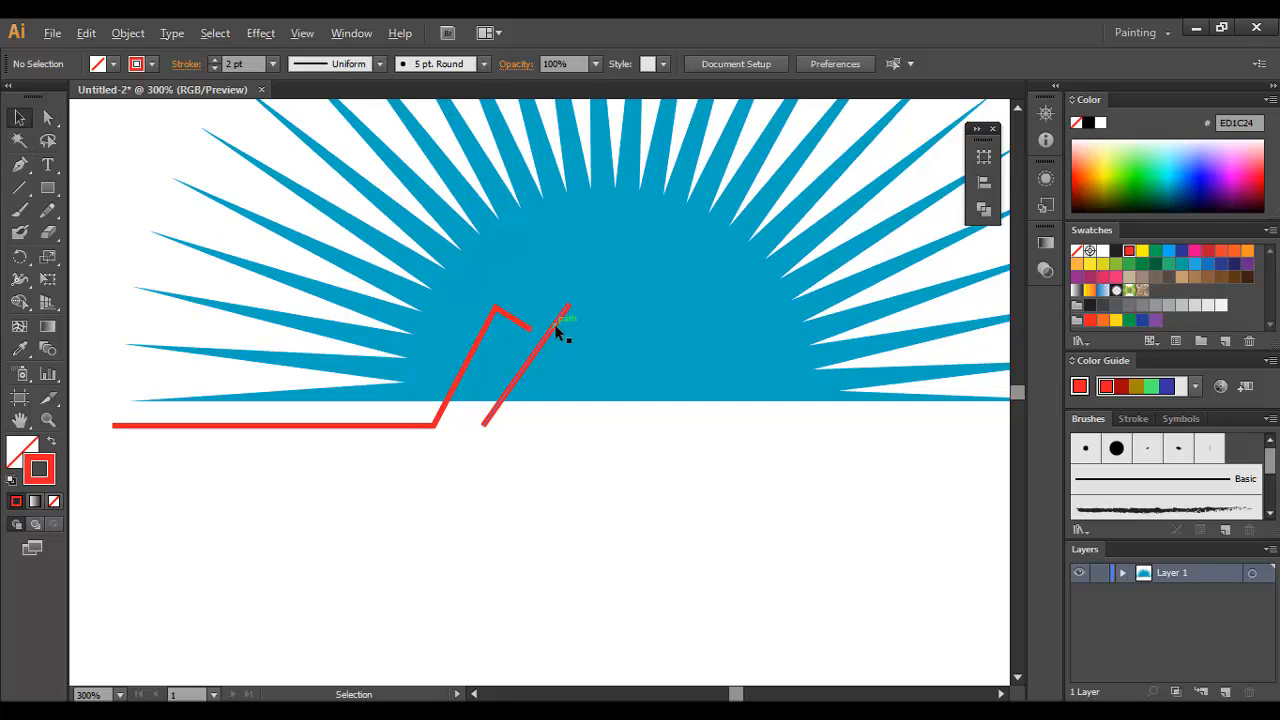
pyautogui.keyDown('alt'); pyautogui.moveTo(558, 333); pyautogui.dragTo(643, 349); pyautogui.keyUp('alt')
pyautogui.rightClick(643, 349)
pyautogui.moveTo(720, 597)
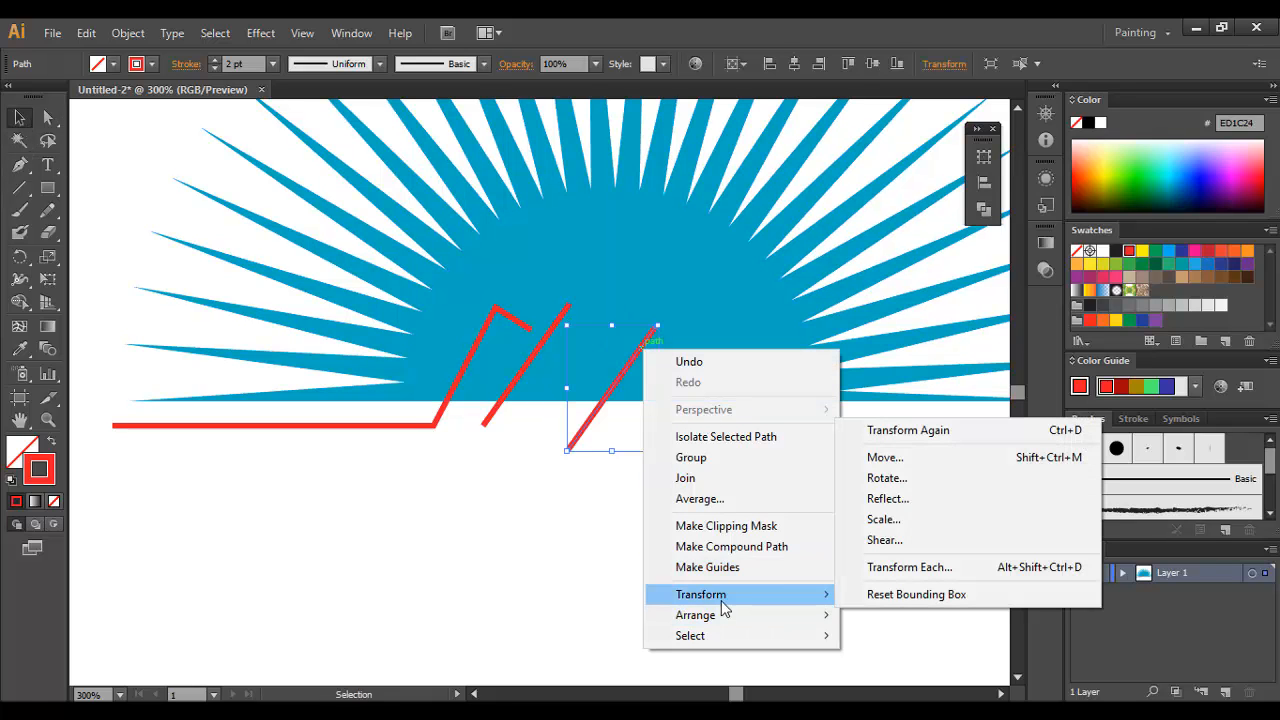
pyautogui.click(900, 498)
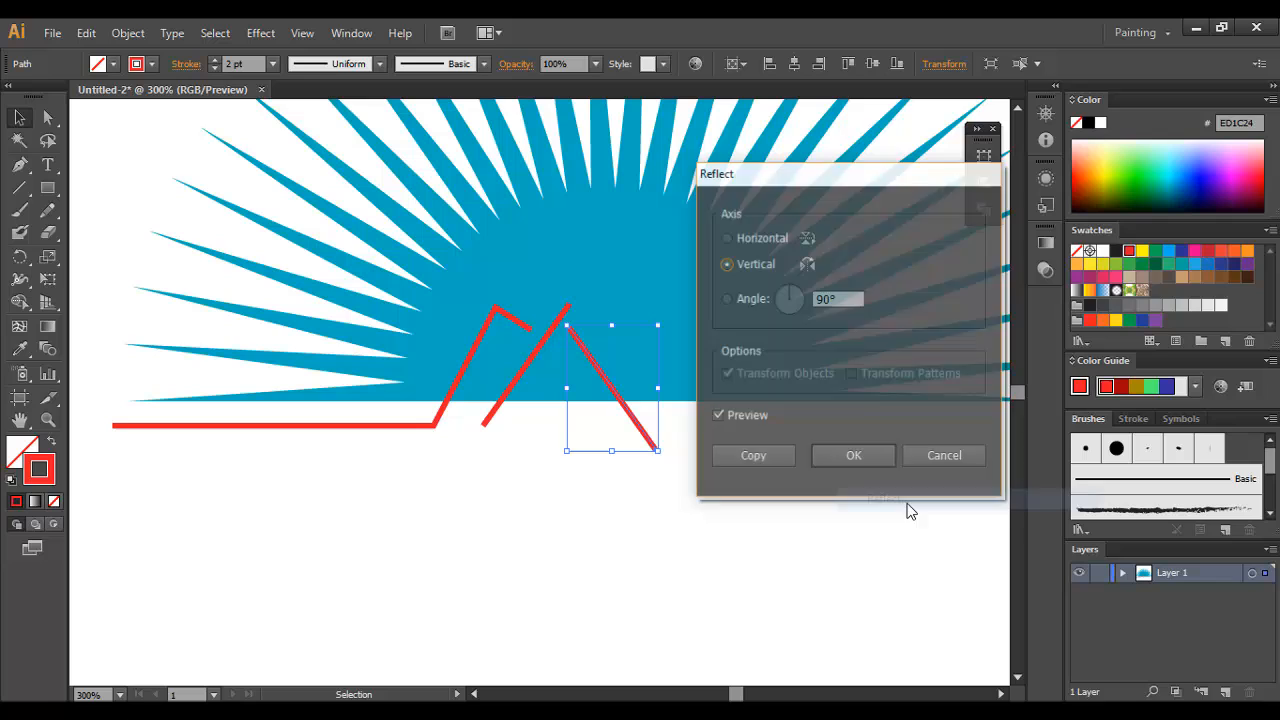
pyautogui.click(850, 455)
pyautogui.click(593, 490)
# Step: Place a vertical guide through the sunburst's centre and move both slanted red lines so their upper ends meet on it
pyautogui.click(614, 266)
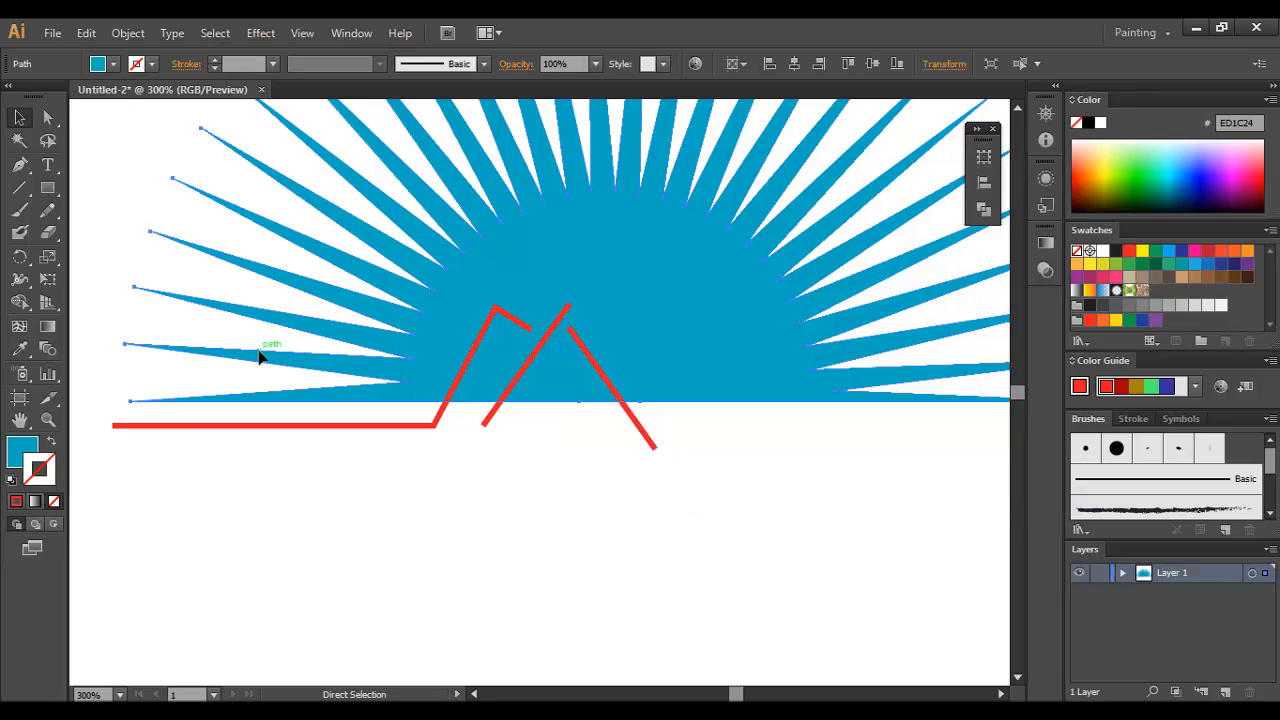
pyautogui.hotkey('ctrl', 'r')
pyautogui.moveTo(75, 335); pyautogui.dragTo(686, 414)
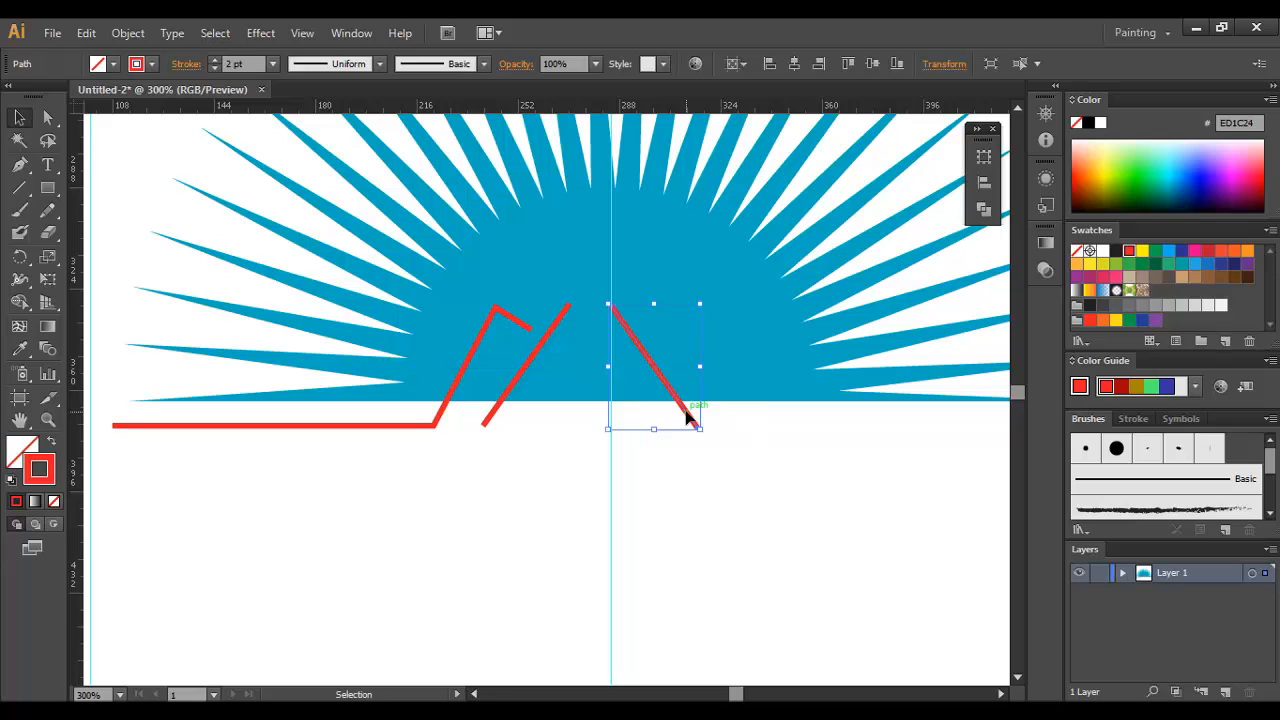
pyautogui.click(703, 497)
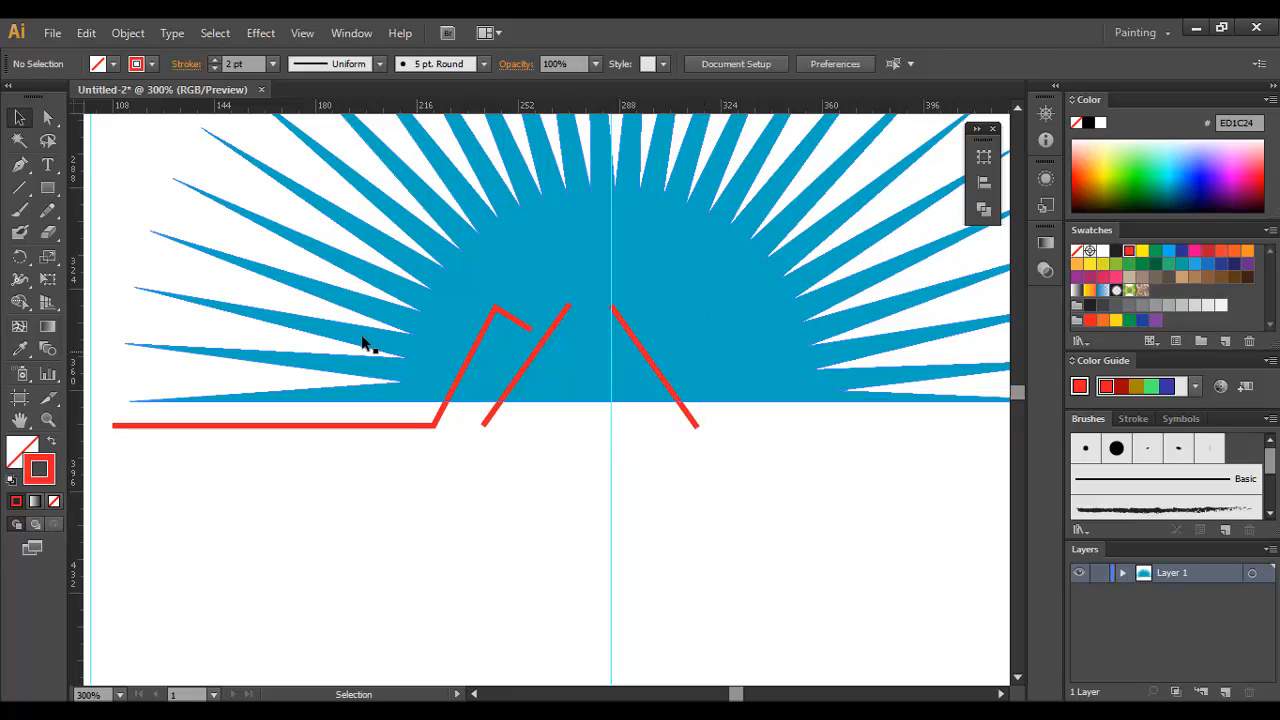
pyautogui.moveTo(528, 370); pyautogui.dragTo(568, 368)
pyautogui.click(729, 434)
# Step: Join the two slanted red lines at their upper ends into one peak
pyautogui.hotkey('ctrl', 'space')
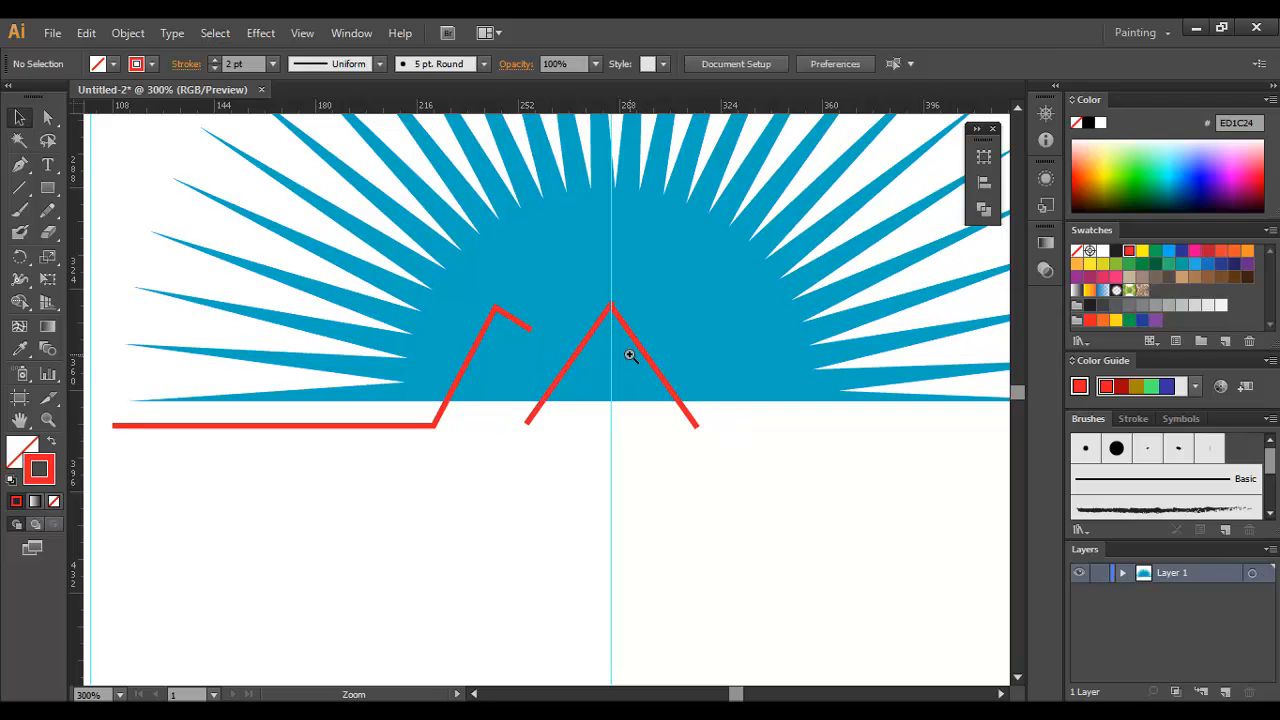
pyautogui.click(630, 355)
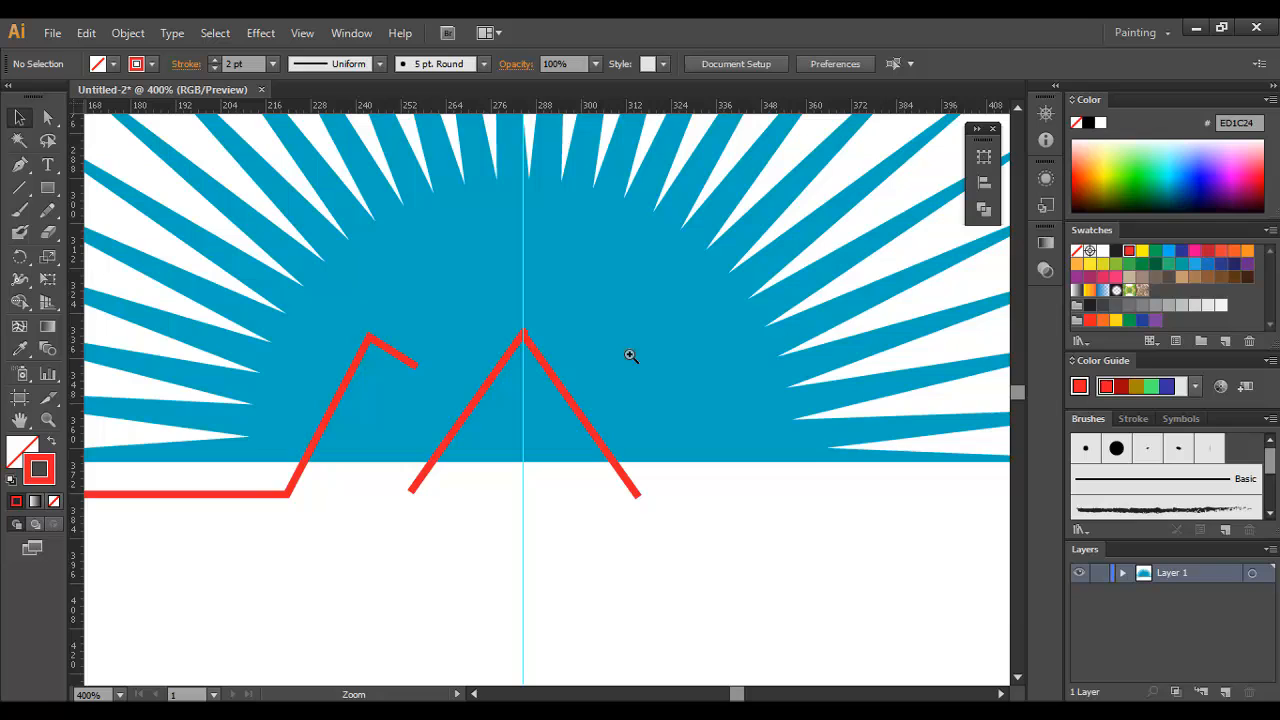
pyautogui.click(530, 362)
pyautogui.click(540, 362)
pyautogui.click(545, 365)
pyautogui.moveTo(553, 405); pyautogui.dragTo(559, 382)
pyautogui.keyDown('shift'); pyautogui.click(515, 390); pyautogui.keyUp('shift')
pyautogui.rightClick(567, 385)
pyautogui.click(627, 494)
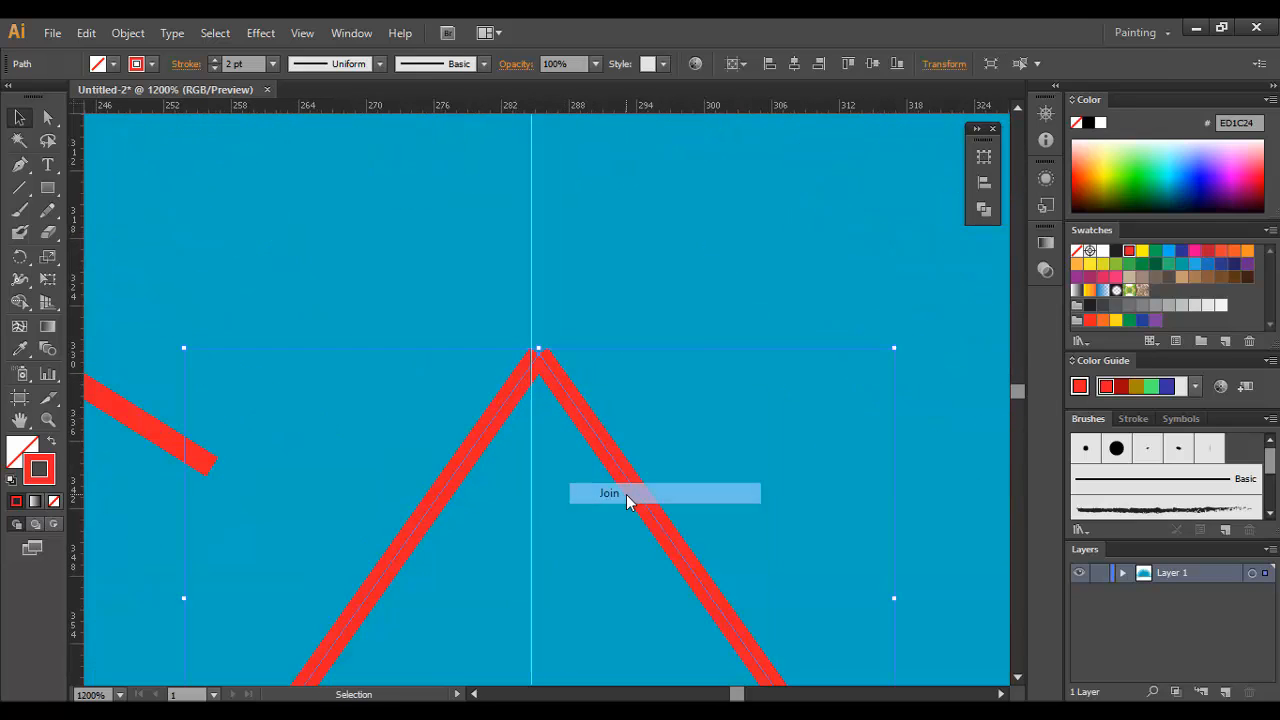
pyautogui.press('space')
pyautogui.moveTo(496, 507); pyautogui.dragTo(609, 371)
pyautogui.moveTo(680, 257); pyautogui.dragTo(659, 243)
pyautogui.click(722, 664)
pyautogui.click(752, 642)
pyautogui.hotkey('ctrl', '-')
pyautogui.hotkey('ctrl', '-')
pyautogui.hotkey('ctrl', '-')
pyautogui.hotkey('ctrl', '-')
pyautogui.hotkey('ctrl', '-')
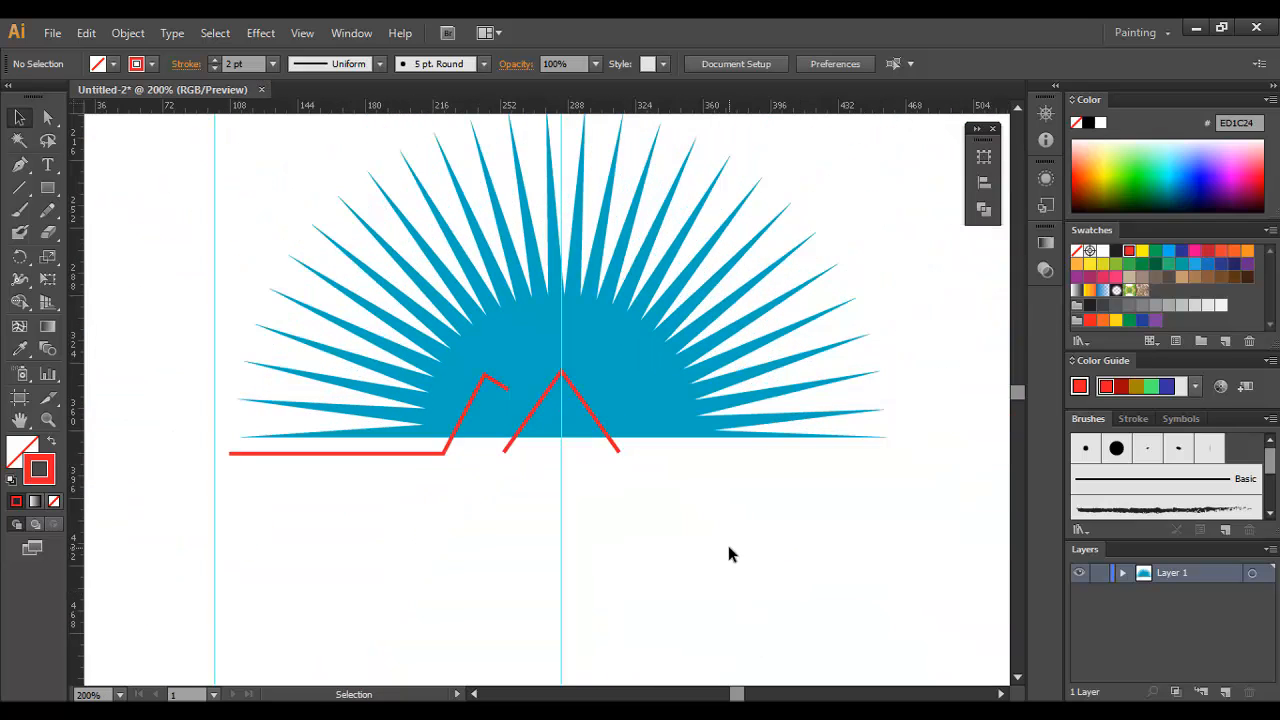
# Step: Scale the blue sunburst down slightly and proportionally about its own centre
pyautogui.keyDown('ctrl'); pyautogui.click(573, 433); pyautogui.keyUp('ctrl')
pyautogui.moveTo(543, 400); pyautogui.dragTo(569, 488)
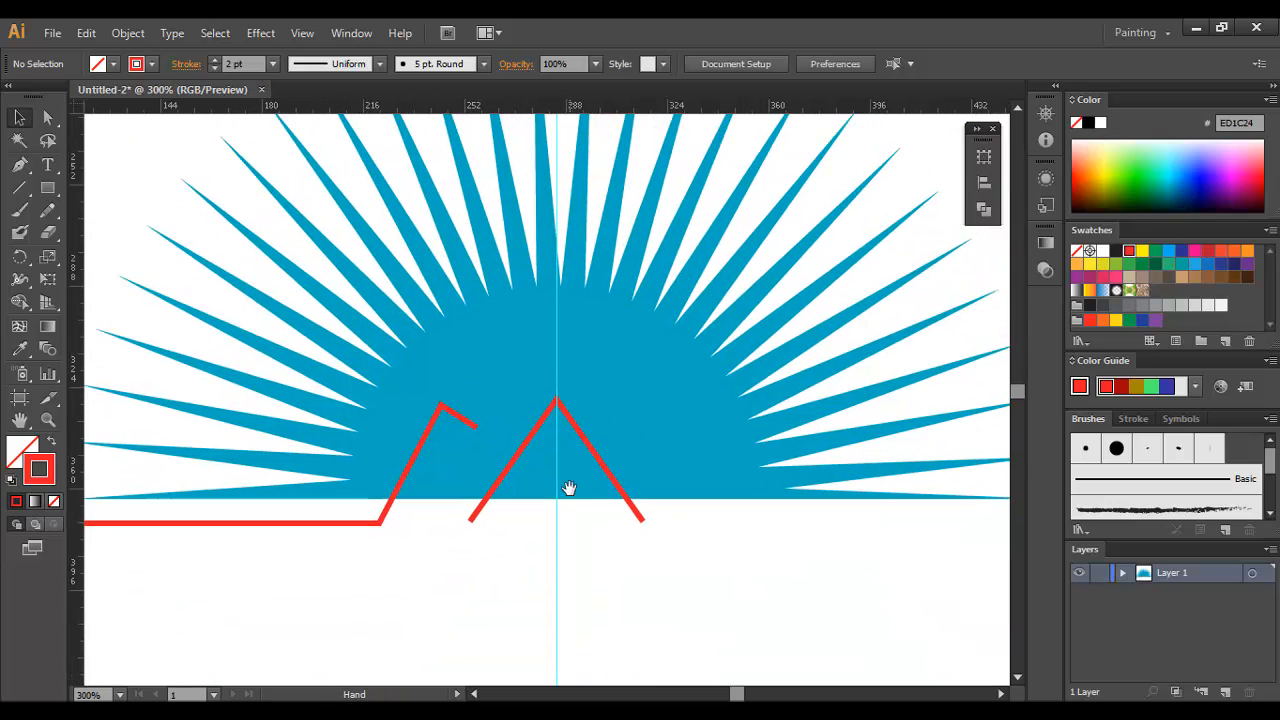
pyautogui.click(615, 342)
pyautogui.scroll(1, 201, 151)
pyautogui.click(21, 122)
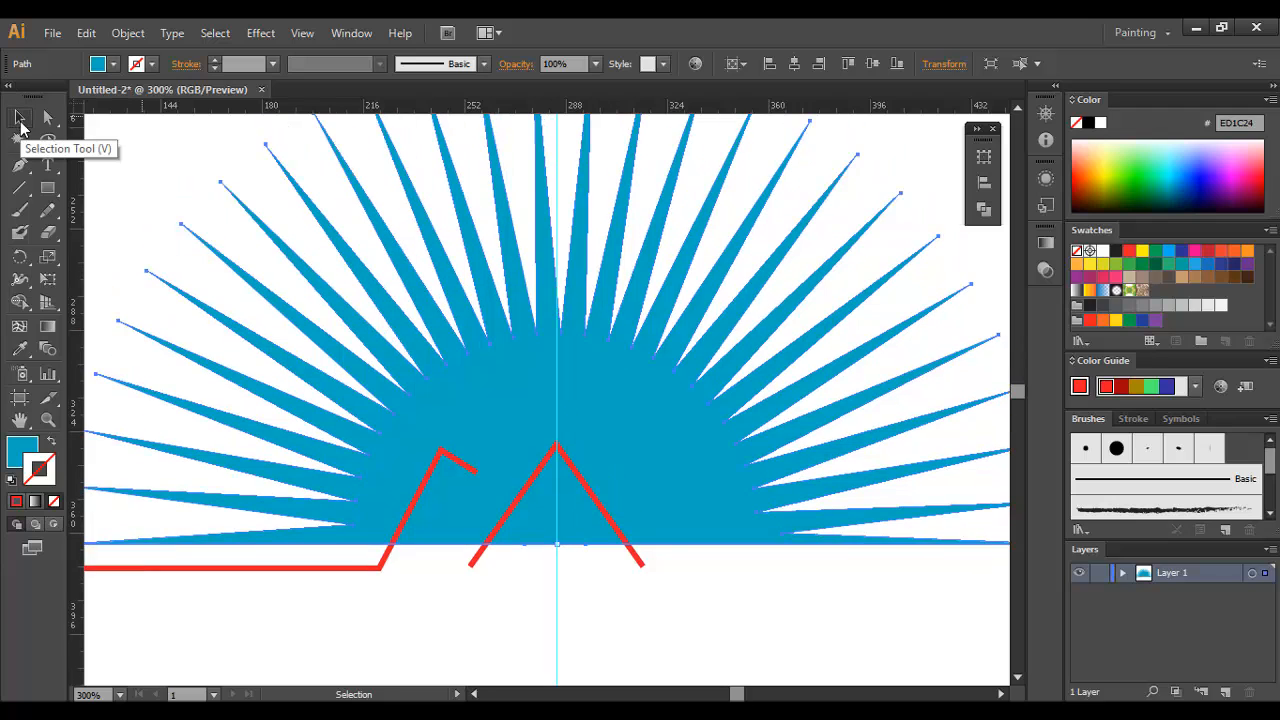
pyautogui.hotkey('ctrl', '-')
pyautogui.hotkey('ctrl', '-')
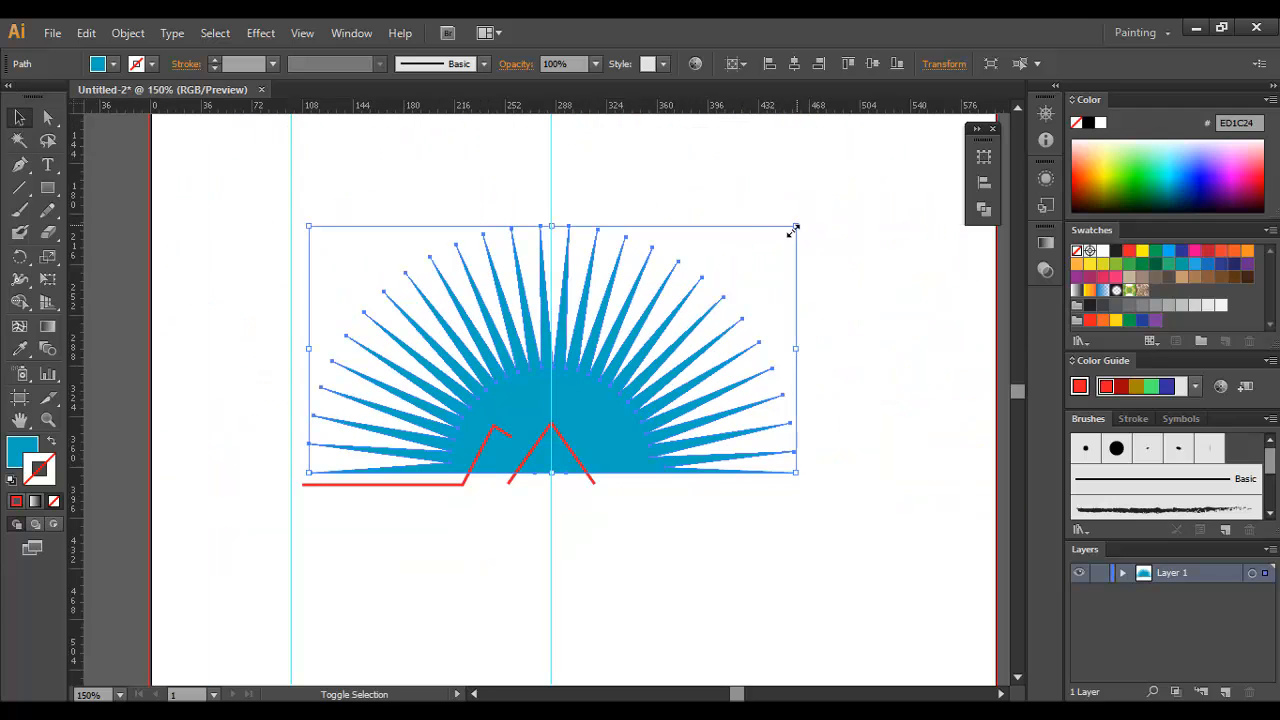
pyautogui.moveTo(790, 232); pyautogui.dragTo(777, 243)
pyautogui.click(851, 269)
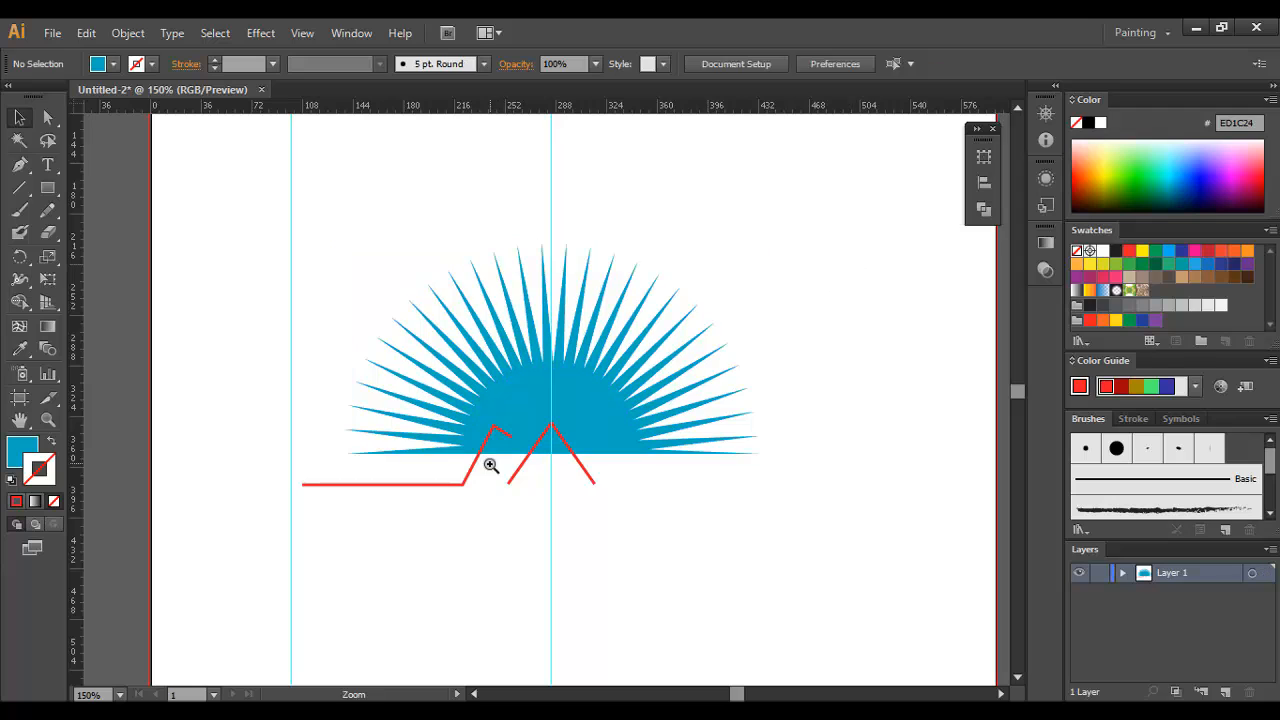
# Step: Move the red peak up toward the sunburst's base and align the angled path's horizontal segment with the peak's lower ends
pyautogui.click(553, 455)
pyautogui.moveTo(645, 400); pyautogui.dragTo(643, 357)
pyautogui.click(680, 478)
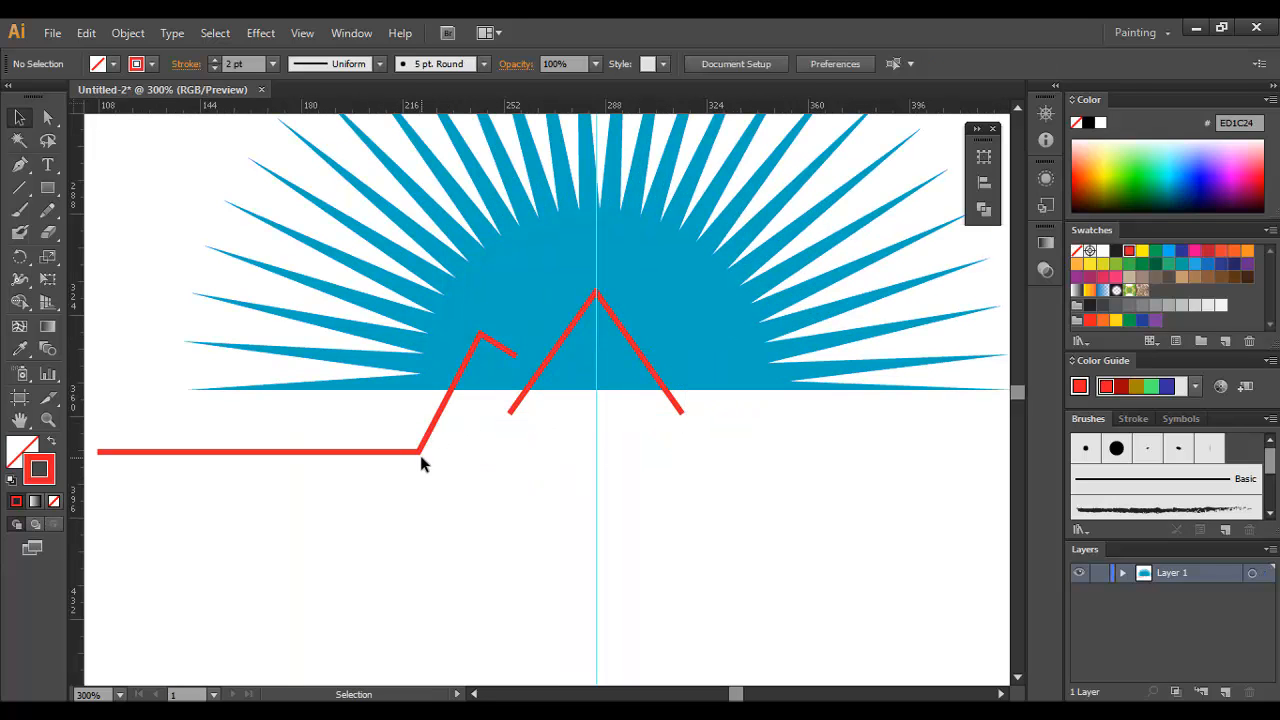
pyautogui.moveTo(421, 452); pyautogui.dragTo(463, 418)
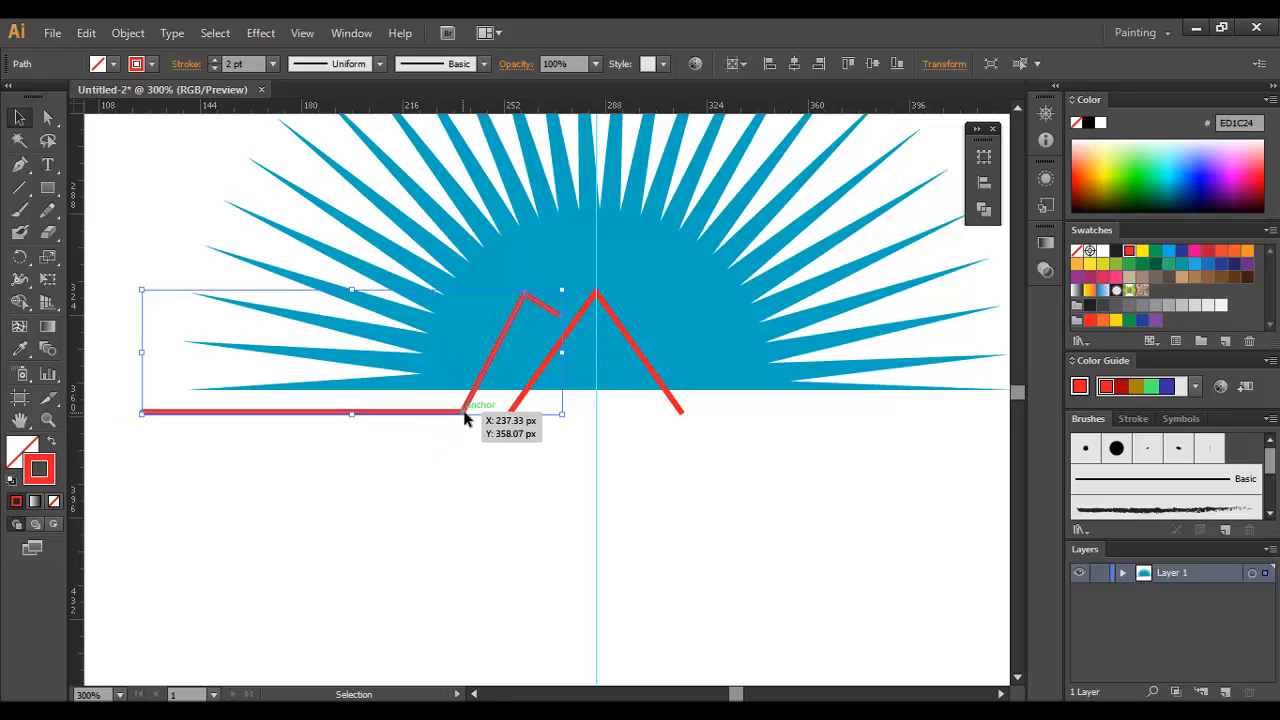
pyautogui.click(530, 456)
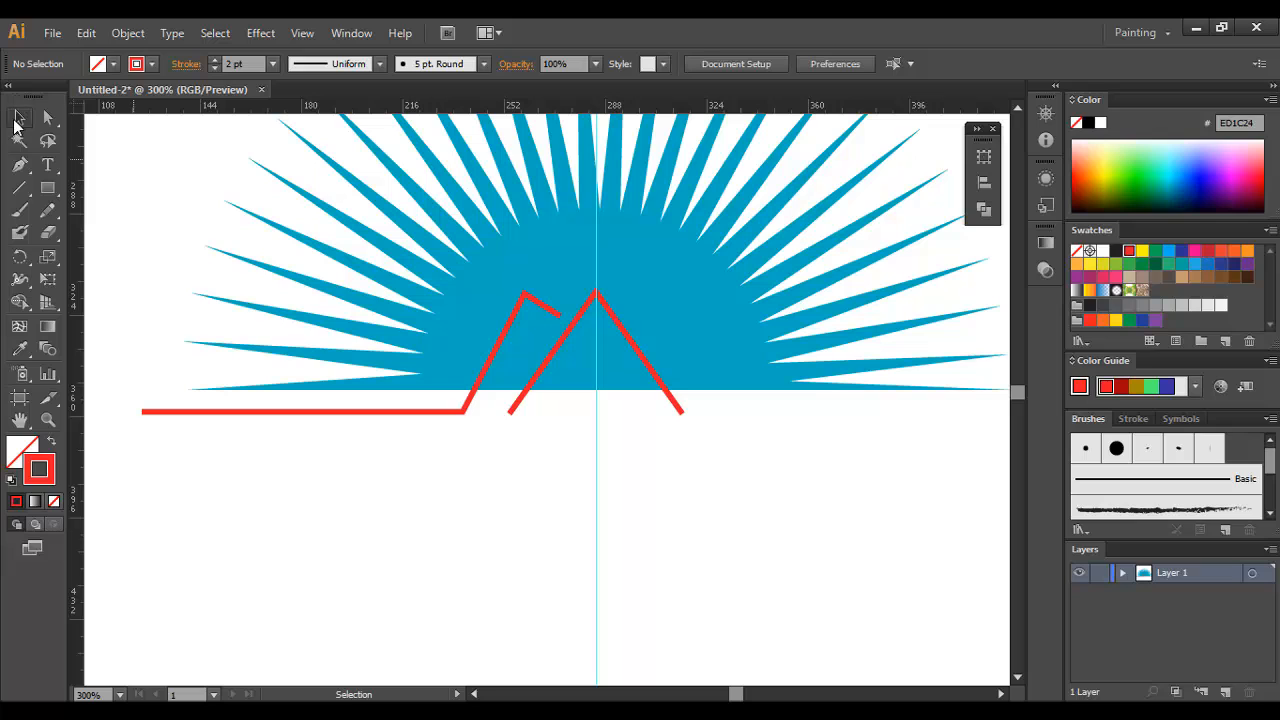
# Step: Duplicate the red peak to the left so its lower left end meets the corner of the angled path
pyautogui.keyDown('ctrl'); pyautogui.click(510, 349); pyautogui.keyUp('ctrl')
pyautogui.moveTo(600, 411); pyautogui.dragTo(537, 417)
pyautogui.click(600, 557)
# Step: Delete the copied peak's right leg and the angled path's short and slanted segments, keeping its horizontal line
pyautogui.press('a')
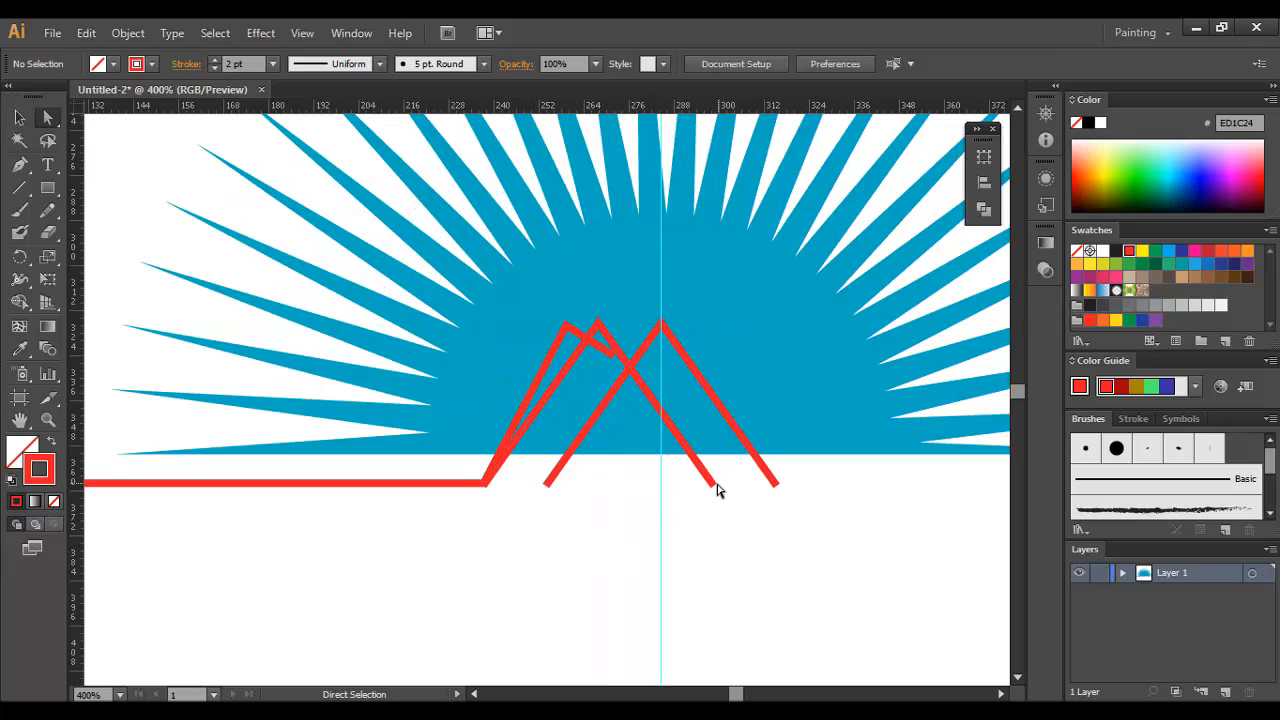
pyautogui.click(714, 486)
pyautogui.press('Delete')
pyautogui.click(641, 498)
pyautogui.click(613, 354)
pyautogui.press('Delete')
pyautogui.click(566, 325)
pyautogui.press('Delete')
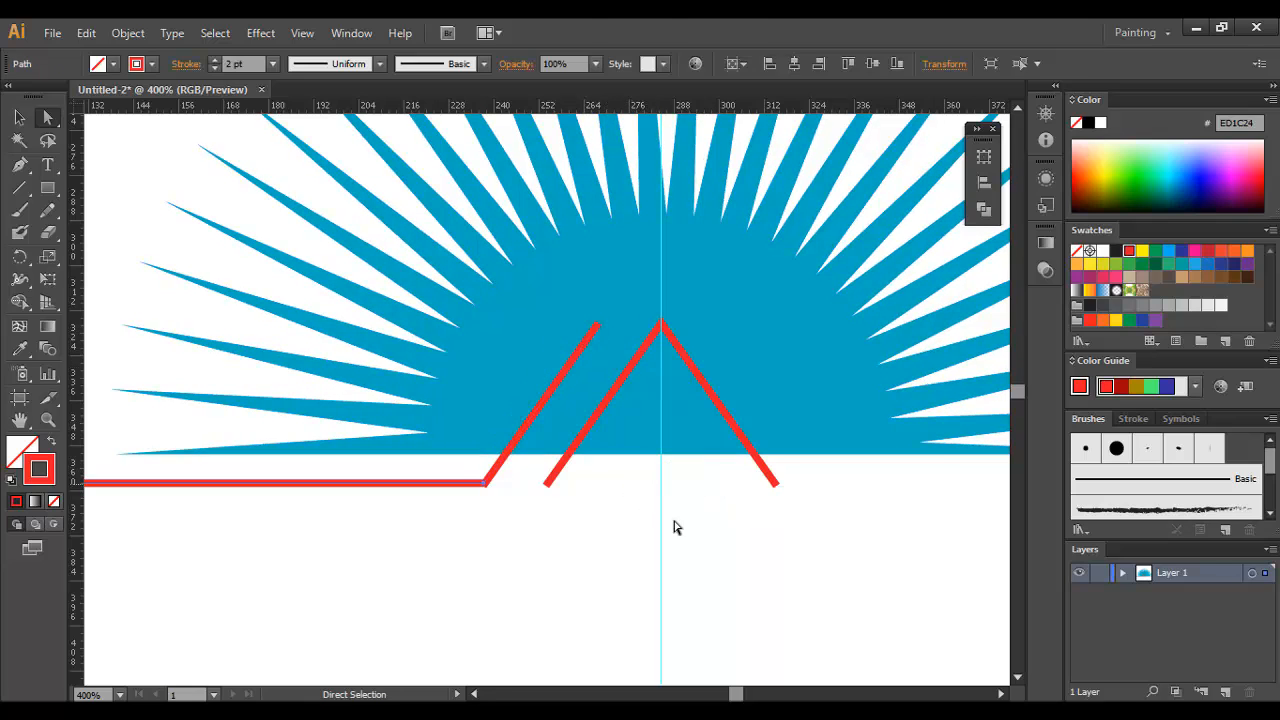
pyautogui.click(675, 527)
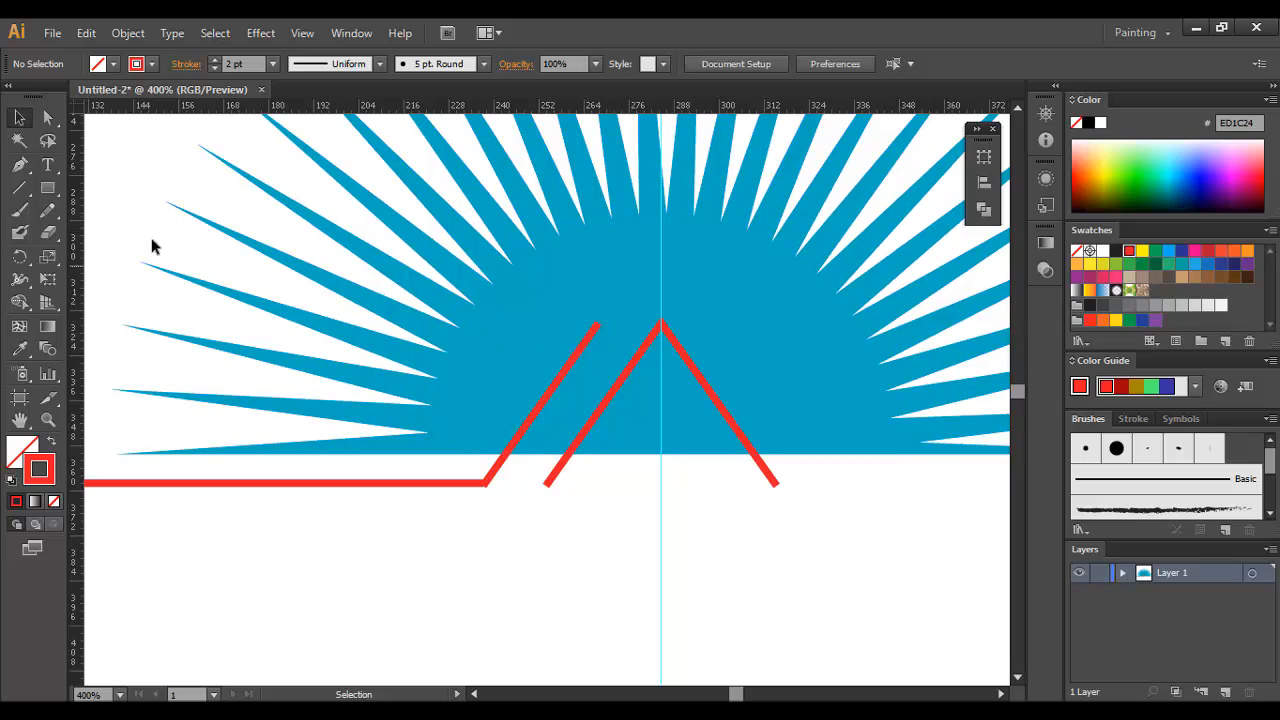
# Step: Draw a short Pen segment from the left slanted line's upper end down to the central peak's left leg
pyautogui.press('p')
pyautogui.click(598, 325)
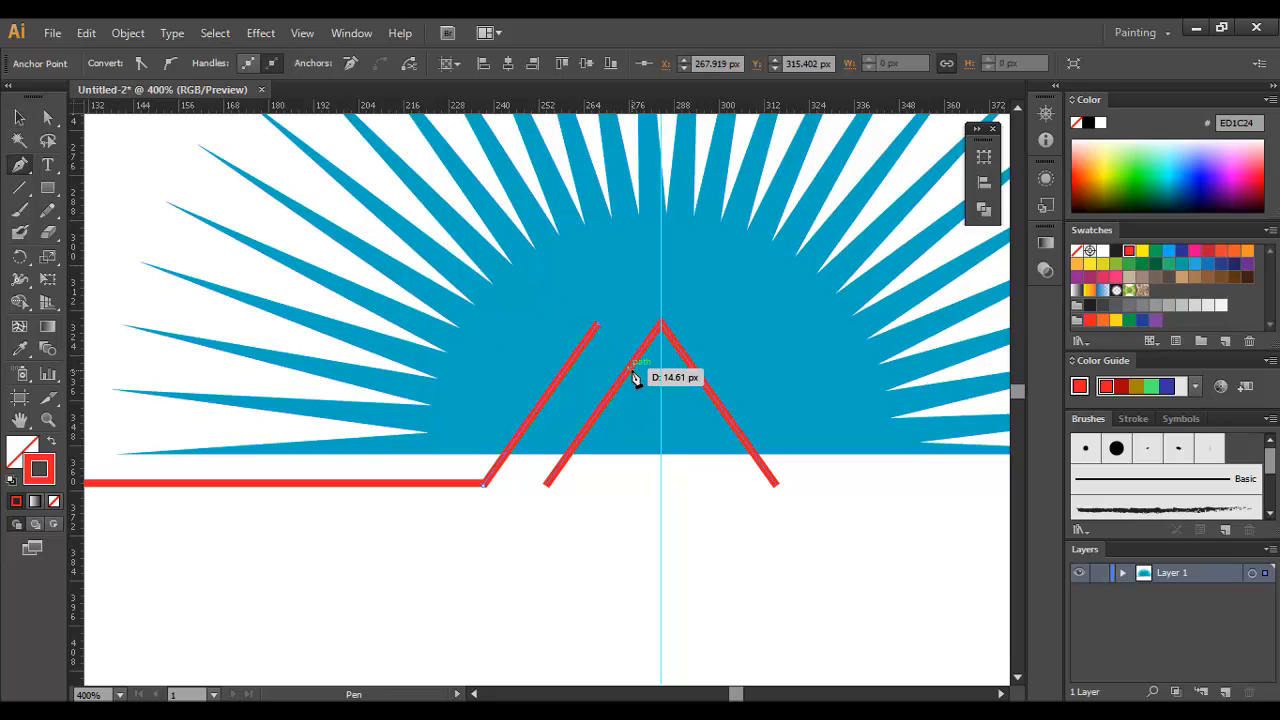
pyautogui.click(631, 369)
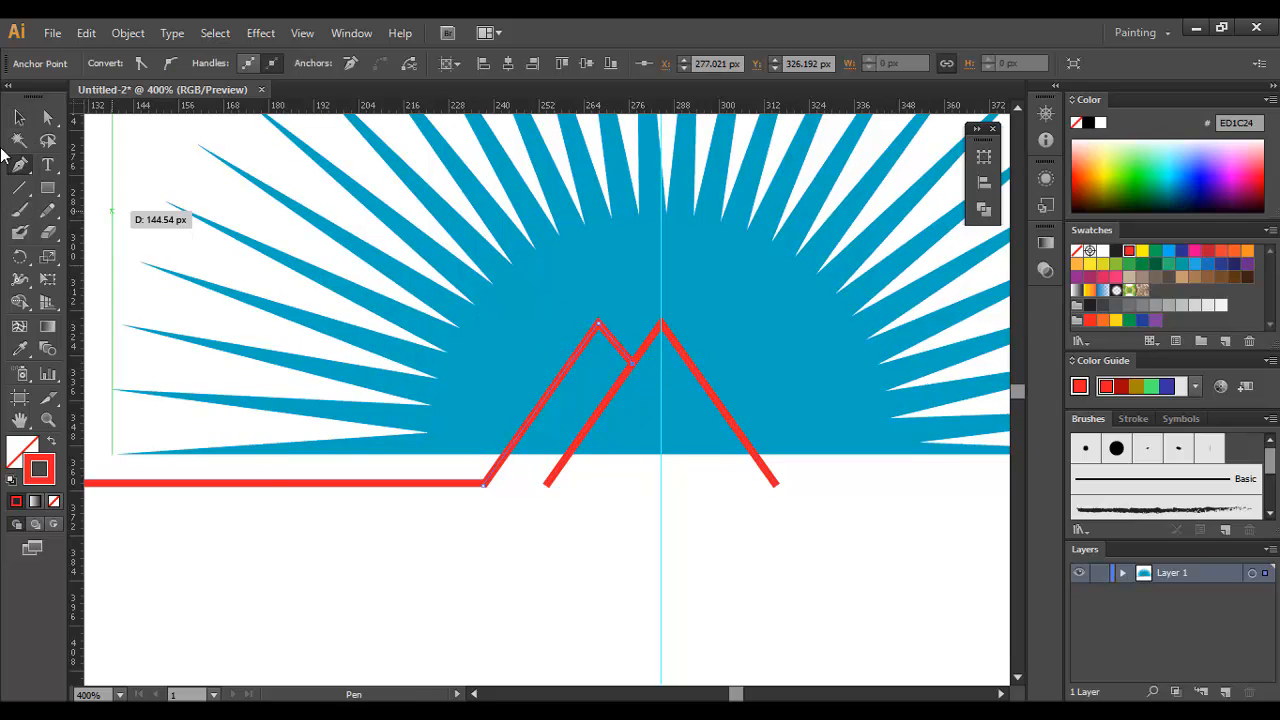
pyautogui.click(17, 120)
pyautogui.click(607, 575)
pyautogui.moveTo(607, 575); pyautogui.dragTo(492, 543)
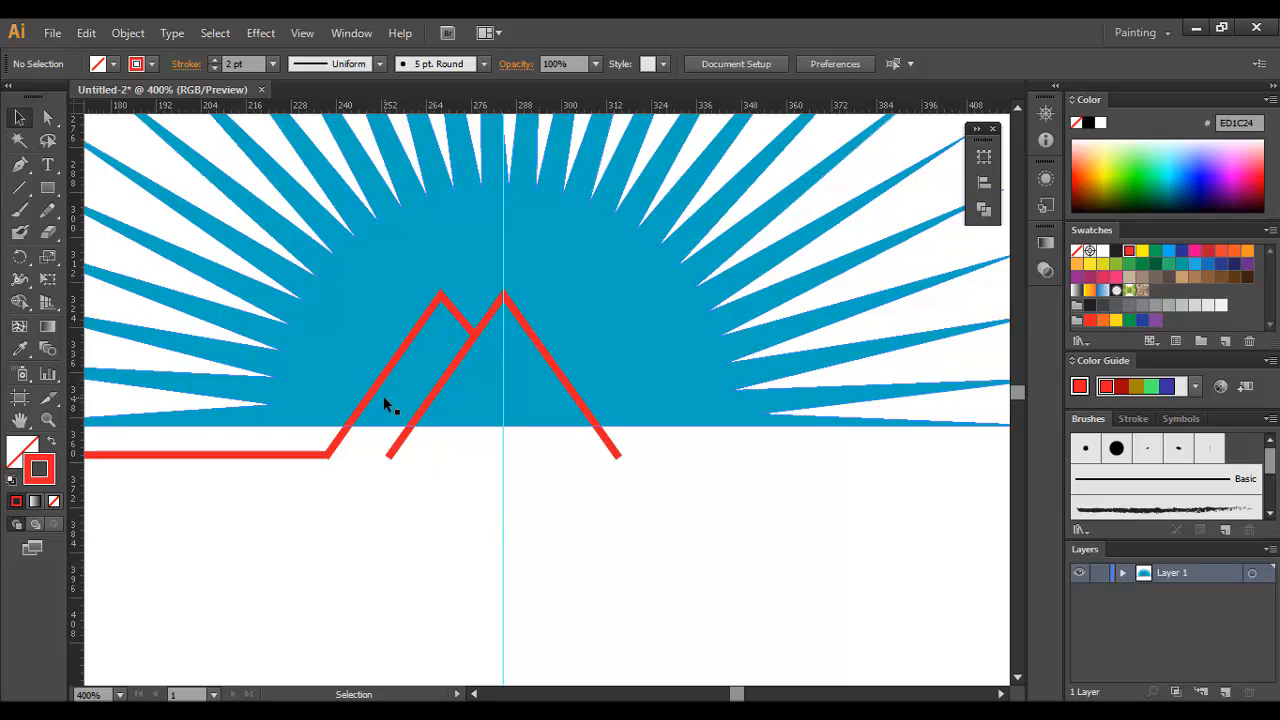
pyautogui.moveTo(378, 387); pyautogui.dragTo(625, 386)
pyautogui.rightClick(625, 386)
pyautogui.click(481, 521)
pyautogui.hotkey('ctrl', 'z')
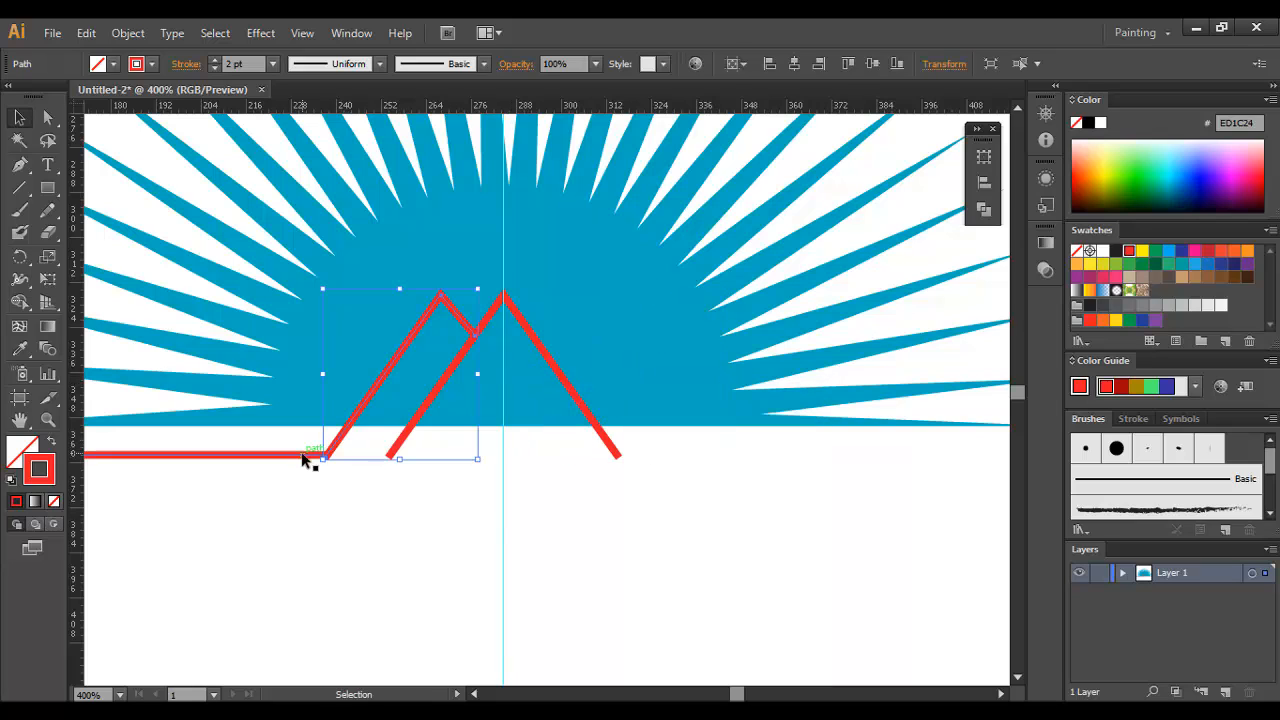
# Step: Join the horizontal red line to the lower end of the left slanted line at their shared corner
pyautogui.click(303, 455)
pyautogui.keyDown('shift'); pyautogui.click(343, 435); pyautogui.keyUp('shift')
pyautogui.click(349, 486)
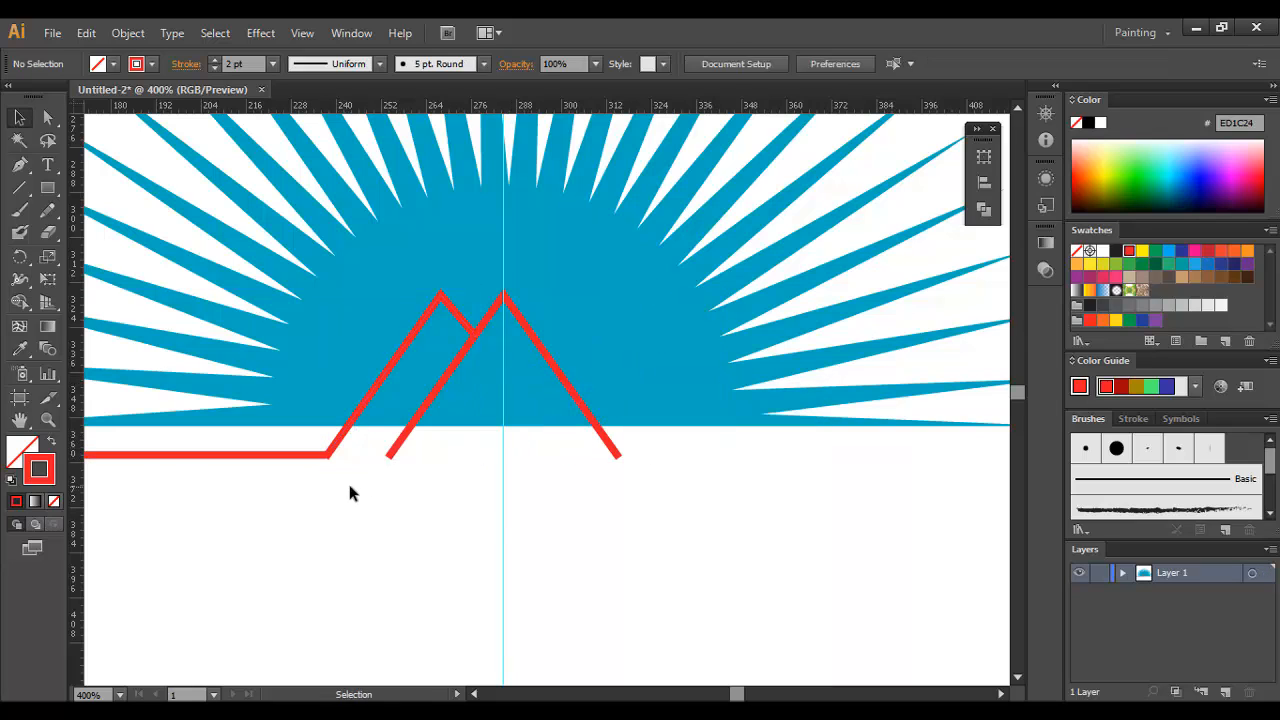
pyautogui.keyDown('ctrl'); pyautogui.click(349, 486); pyautogui.keyUp('ctrl')
pyautogui.keyDown('ctrl'); pyautogui.click(549, 409); pyautogui.keyUp('ctrl')
pyautogui.keyDown('ctrl'); pyautogui.click(500, 386); pyautogui.keyUp('ctrl')
pyautogui.moveTo(514, 313); pyautogui.dragTo(487, 328)
pyautogui.rightClick(594, 298)
pyautogui.click(450, 418)
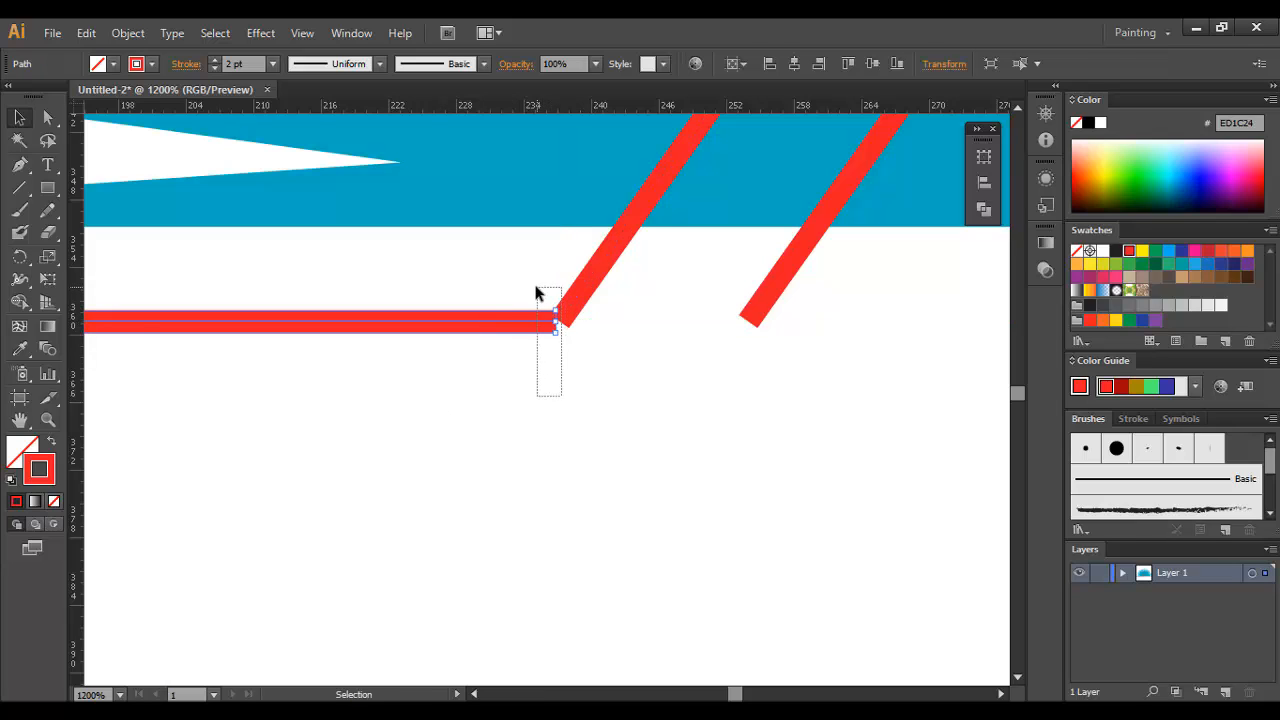
pyautogui.moveTo(537, 292); pyautogui.dragTo(540, 290)
pyautogui.rightClick(551, 289)
pyautogui.click(584, 397)
pyautogui.click(584, 396)
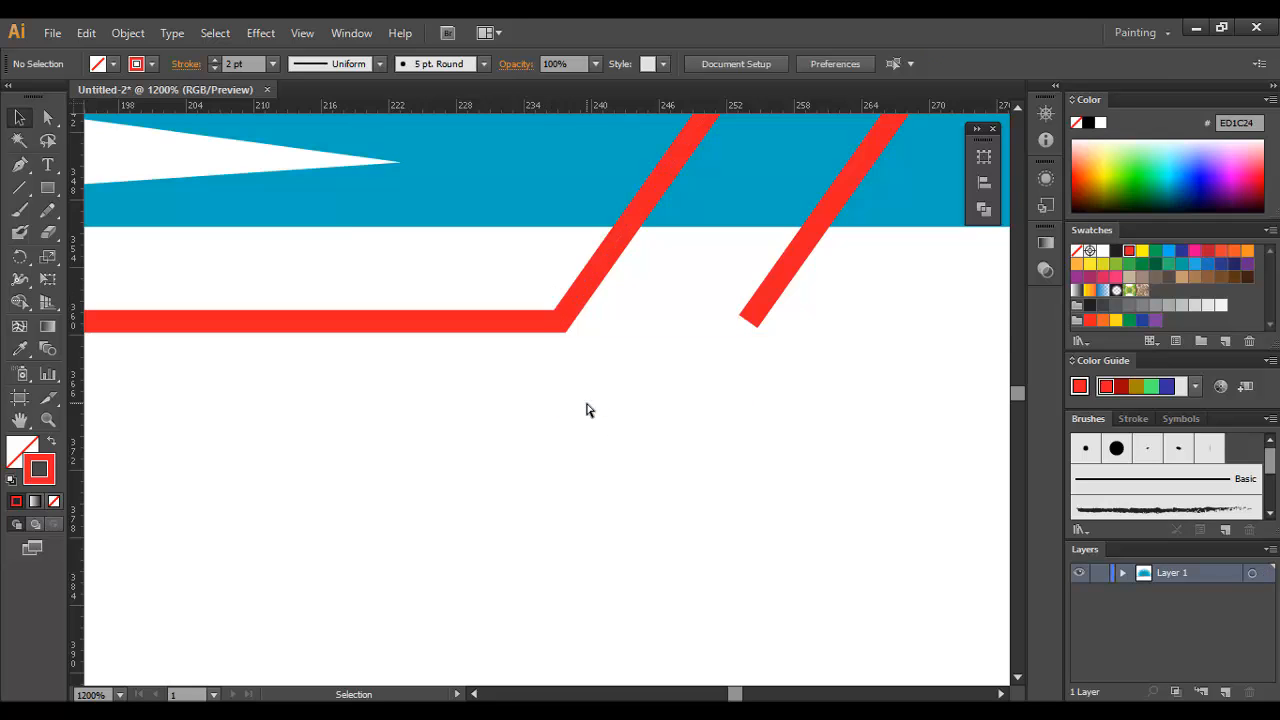
# Step: Duplicate the joined left red path just below the original and reflect the copy across the vertical axis
pyautogui.hotkey('ctrl', '-')
pyautogui.hotkey('ctrl', '-')
pyautogui.hotkey('ctrl', '-')
pyautogui.hotkey('ctrl', '-')
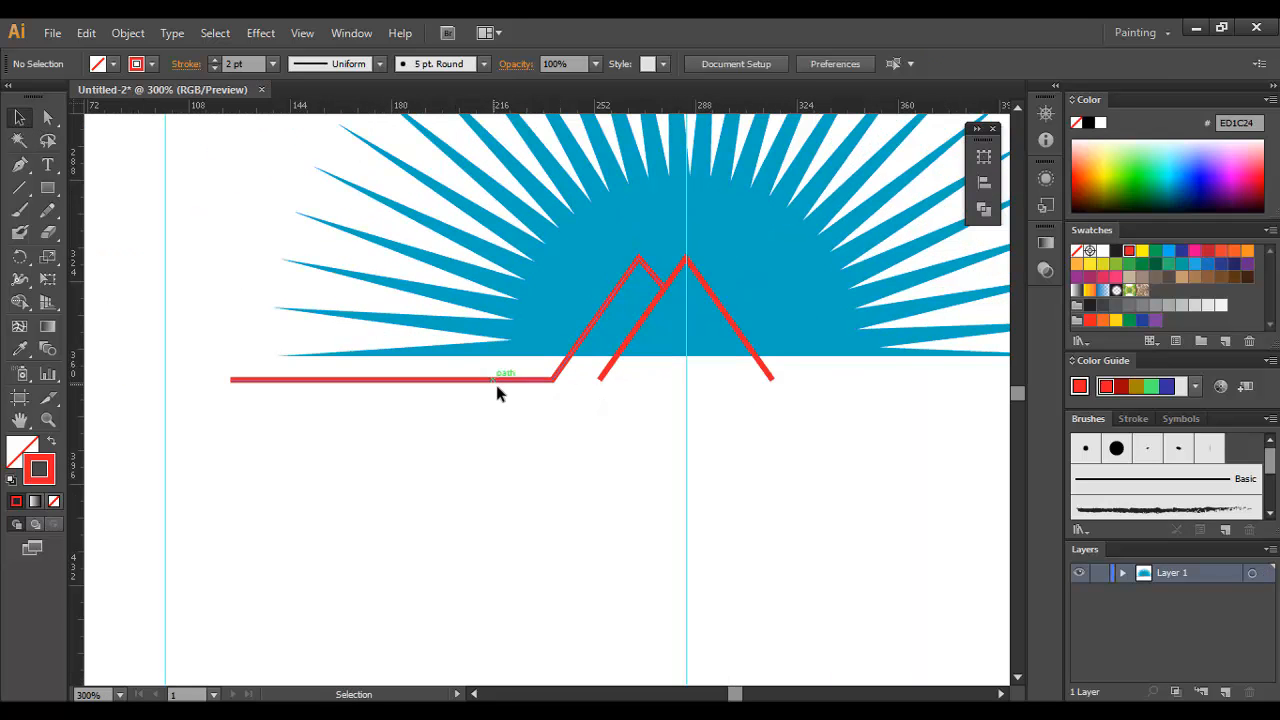
pyautogui.keyDown('alt'); pyautogui.moveTo(499, 379); pyautogui.dragTo(523, 437); pyautogui.keyUp('alt')
pyautogui.rightClick(523, 437)
pyautogui.moveTo(578, 380)
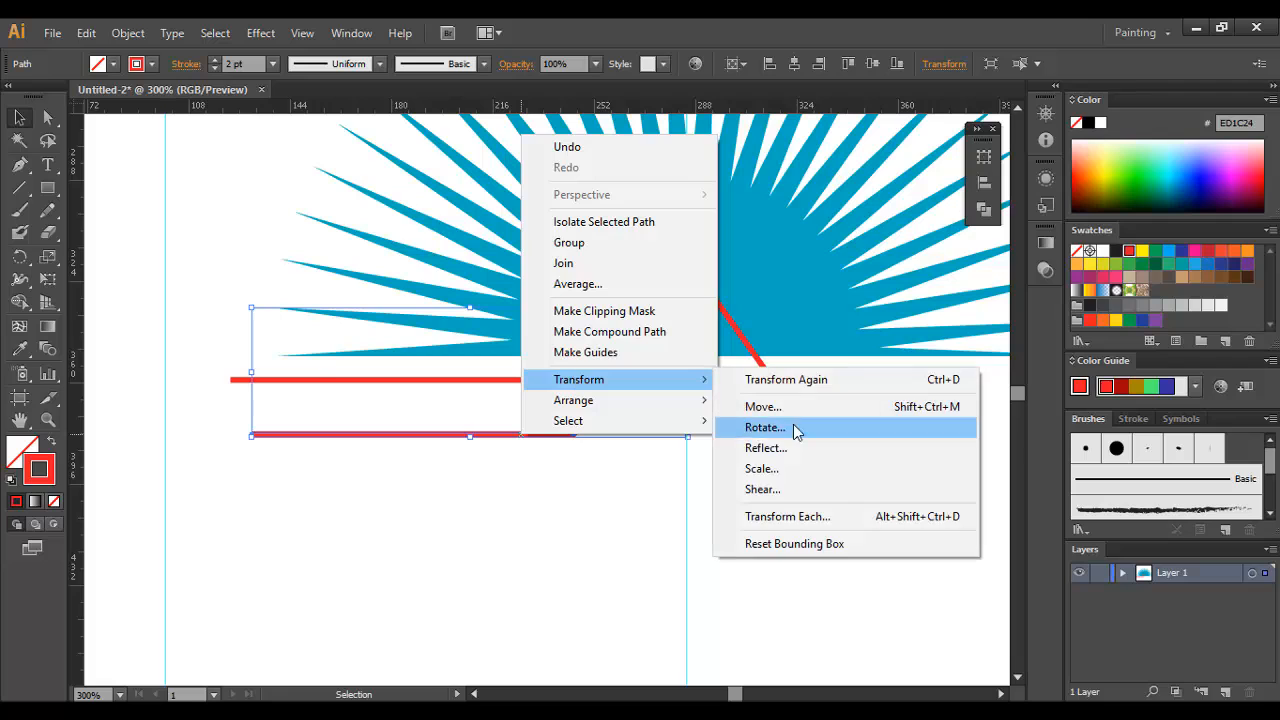
pyautogui.click(788, 448)
pyautogui.click(852, 457)
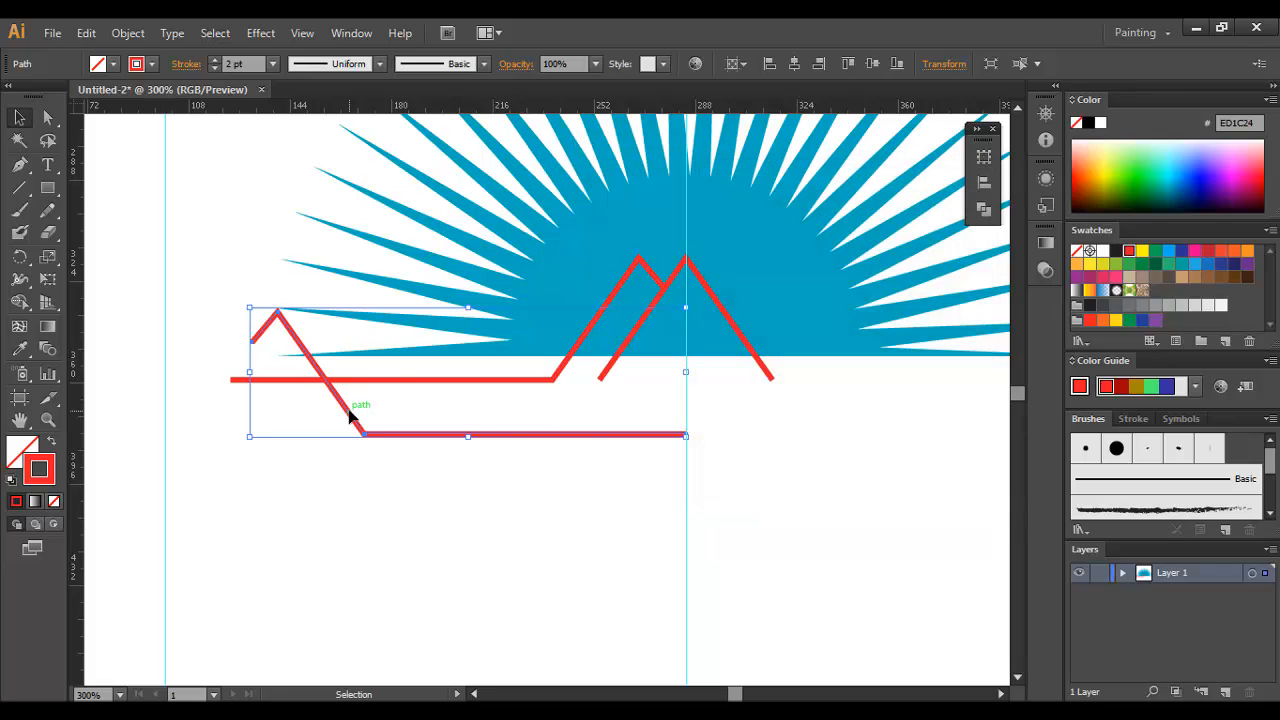
# Step: Move the mirrored path to the right side of the central peak, level with the left path
pyautogui.moveTo(349, 416); pyautogui.dragTo(811, 364)
pyautogui.click(748, 437)
pyautogui.press('space')
pyautogui.moveTo(748, 435); pyautogui.dragTo(647, 474)
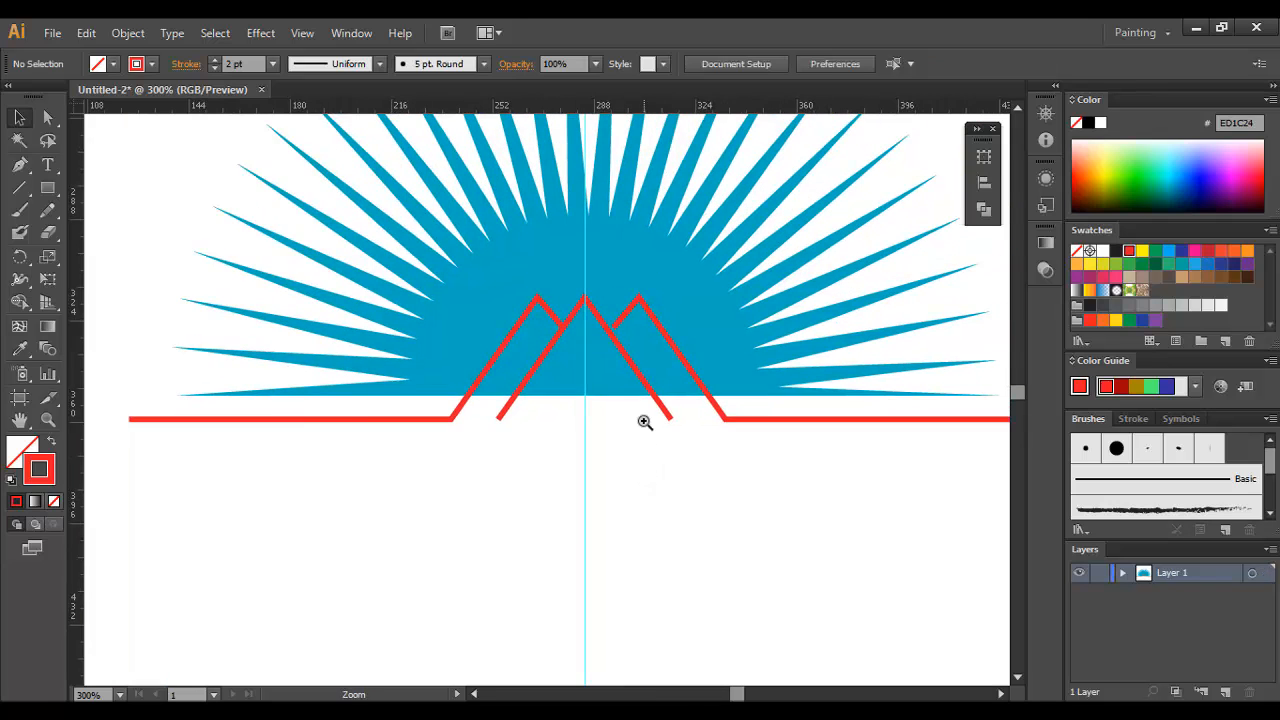
# Step: Place a horizontal guide along the peaks' tops and align the right path to it, with its short segment touching the central peak
pyautogui.keyDown('ctrl'); pyautogui.click(645, 396); pyautogui.keyUp('ctrl')
pyautogui.keyDown('ctrl'); pyautogui.click(581, 384); pyautogui.keyUp('ctrl')
pyautogui.keyDown('ctrl'); pyautogui.click(467, 359); pyautogui.keyUp('ctrl')
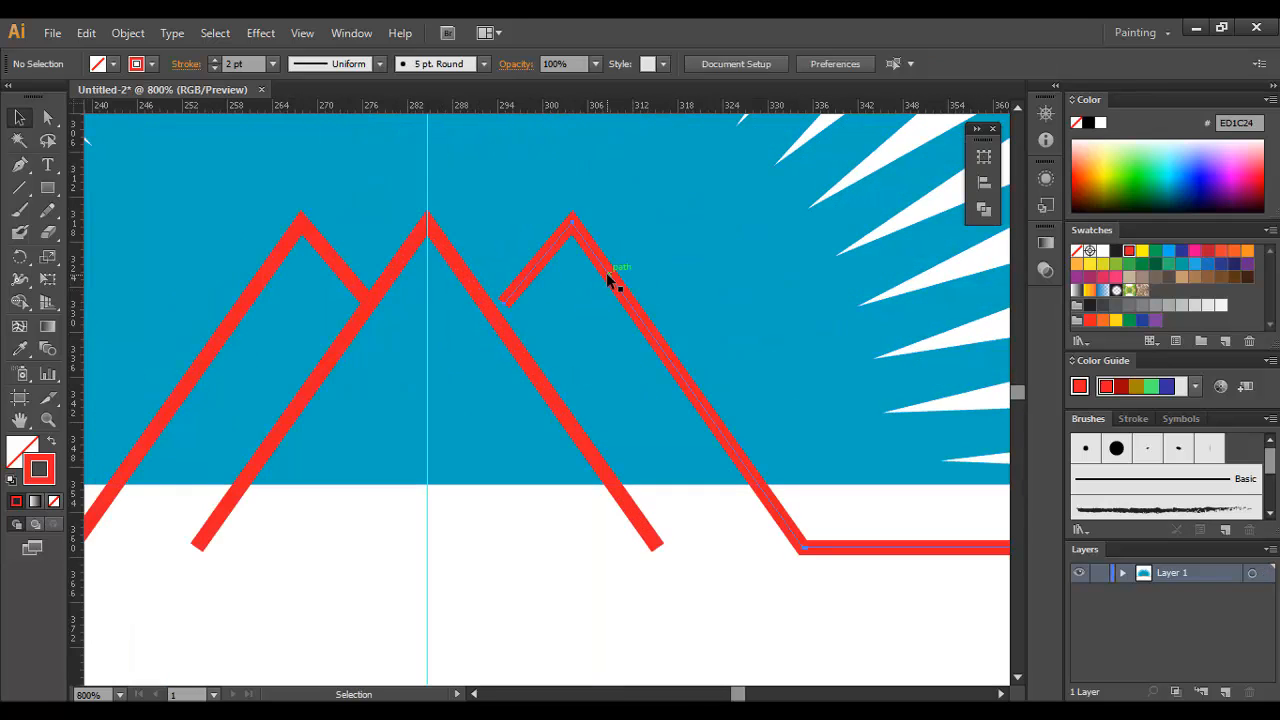
pyautogui.moveTo(607, 280); pyautogui.dragTo(600, 283)
pyautogui.moveTo(503, 119); pyautogui.dragTo(429, 208)
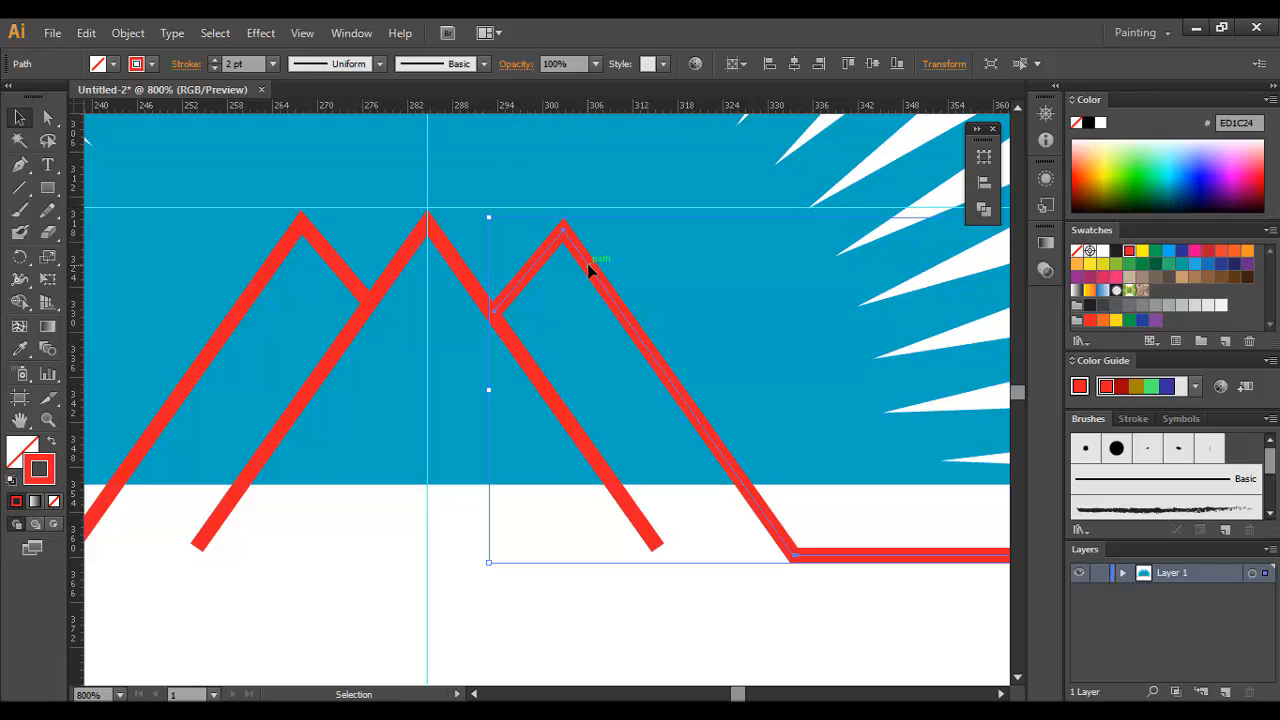
pyautogui.moveTo(586, 265); pyautogui.dragTo(587, 257)
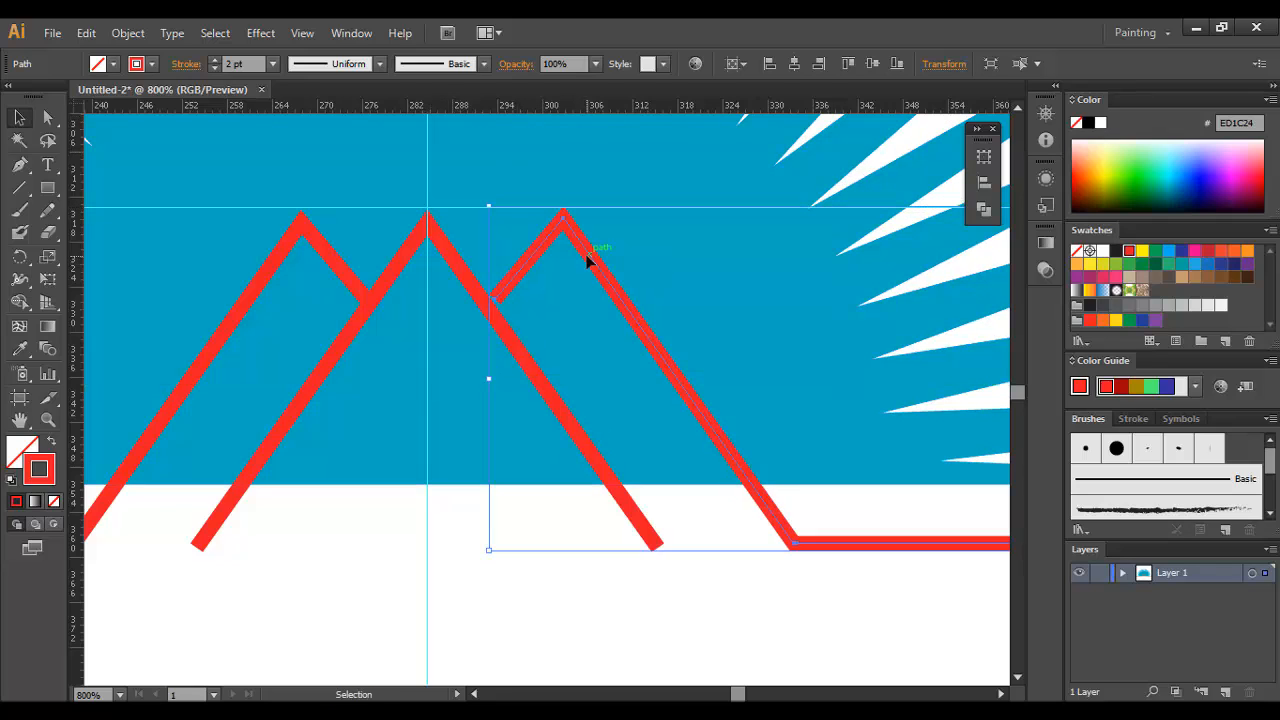
pyautogui.press('Down')
pyautogui.press('Up')
pyautogui.press('Left')
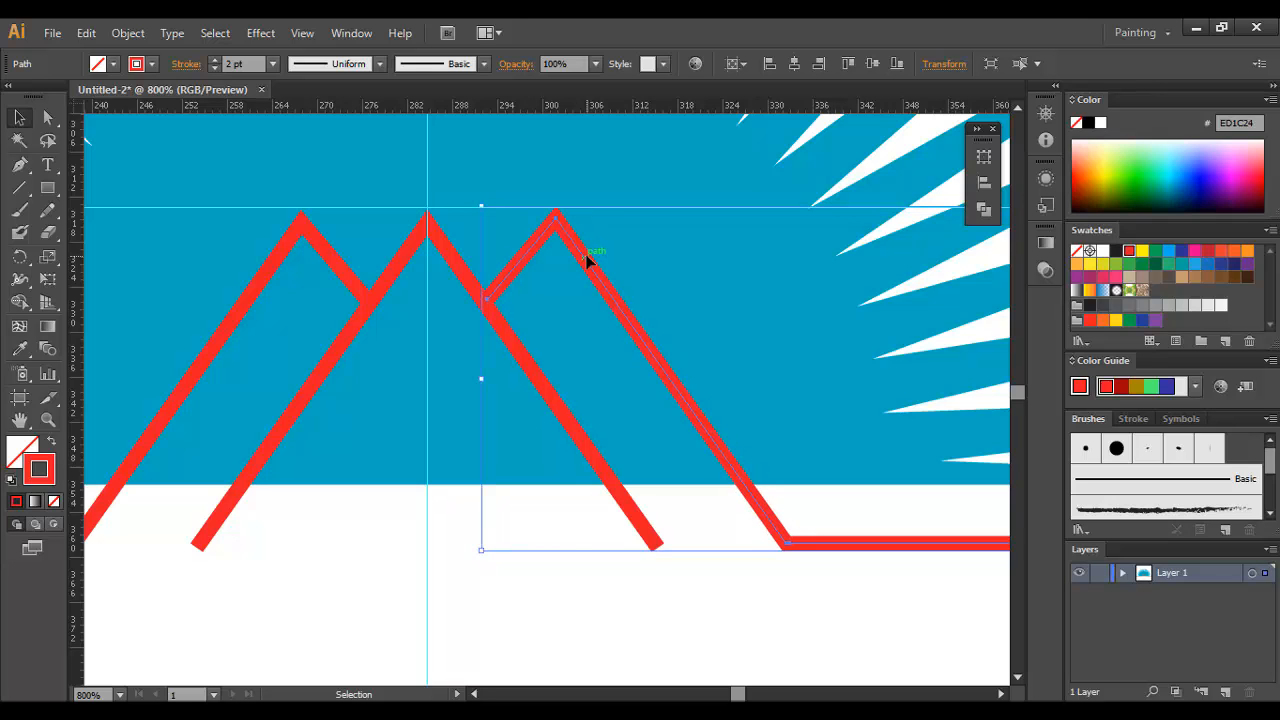
# Step: Place a horizontal guide along the lower edge of the red base lines
pyautogui.click(575, 560)
pyautogui.hotkey('ctrl', '-')
pyautogui.hotkey('ctrl', '-')
pyautogui.hotkey('ctrl', '-')
pyautogui.hotkey('ctrl', '-')
pyautogui.hotkey('ctrl', '-')
pyautogui.hotkey('ctrl', '-')
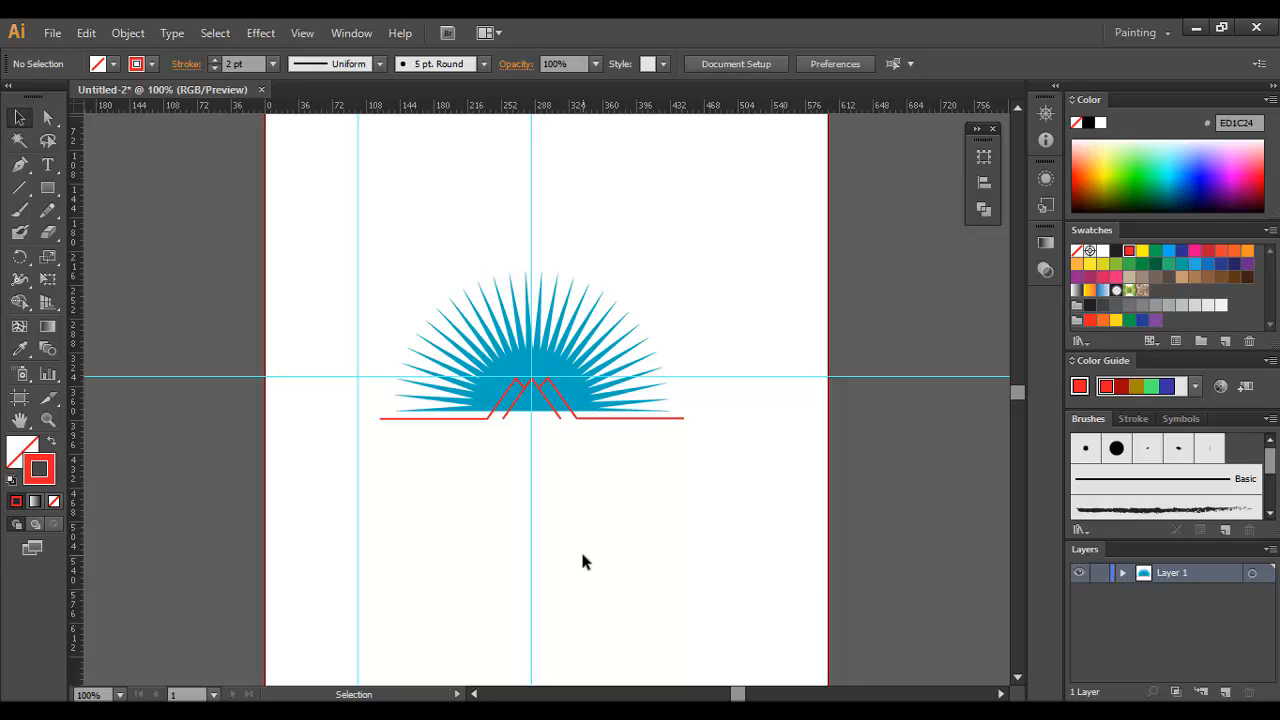
pyautogui.hotkey('ctrl', 'space')
pyautogui.keyDown('ctrl'); pyautogui.click(572, 438); pyautogui.keyUp('ctrl')
pyautogui.keyDown('ctrl'); pyautogui.click(525, 385); pyautogui.keyUp('ctrl')
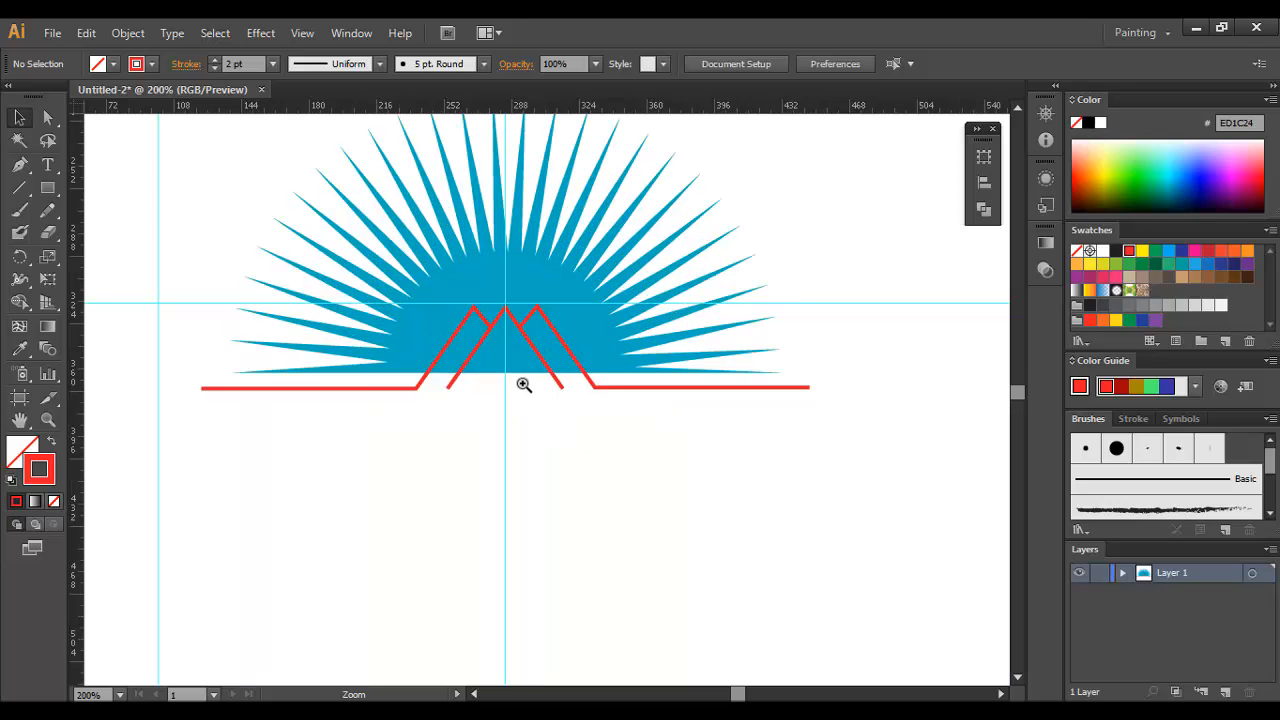
pyautogui.keyDown('ctrl'); pyautogui.click(524, 383); pyautogui.keyUp('ctrl')
pyautogui.keyDown('ctrl'); pyautogui.click(536, 380); pyautogui.keyUp('ctrl')
pyautogui.keyDown('ctrl'); pyautogui.click(536, 380); pyautogui.keyUp('ctrl')
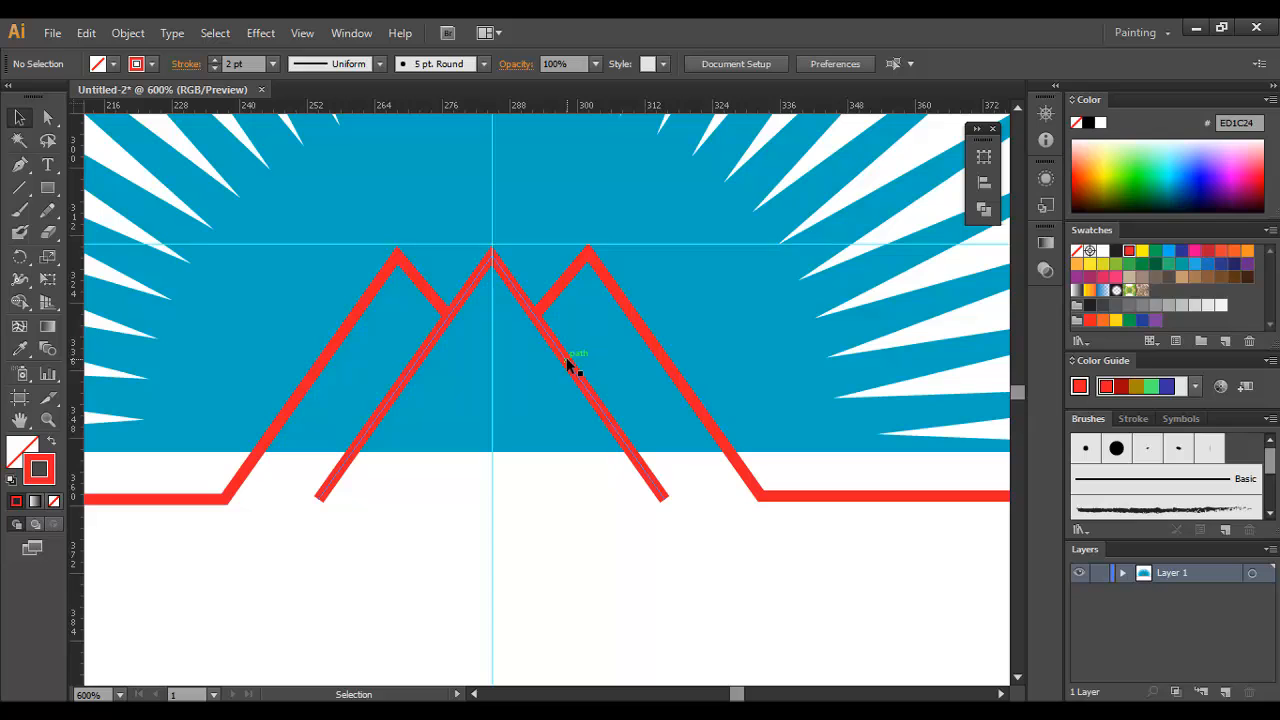
pyautogui.moveTo(574, 105); pyautogui.dragTo(223, 504)
# Step: Extend both lower ends of the central peak's legs along their slope to just below the base guide
pyautogui.keyDown('ctrl'); pyautogui.click(380, 494); pyautogui.keyUp('ctrl')
pyautogui.press('a')
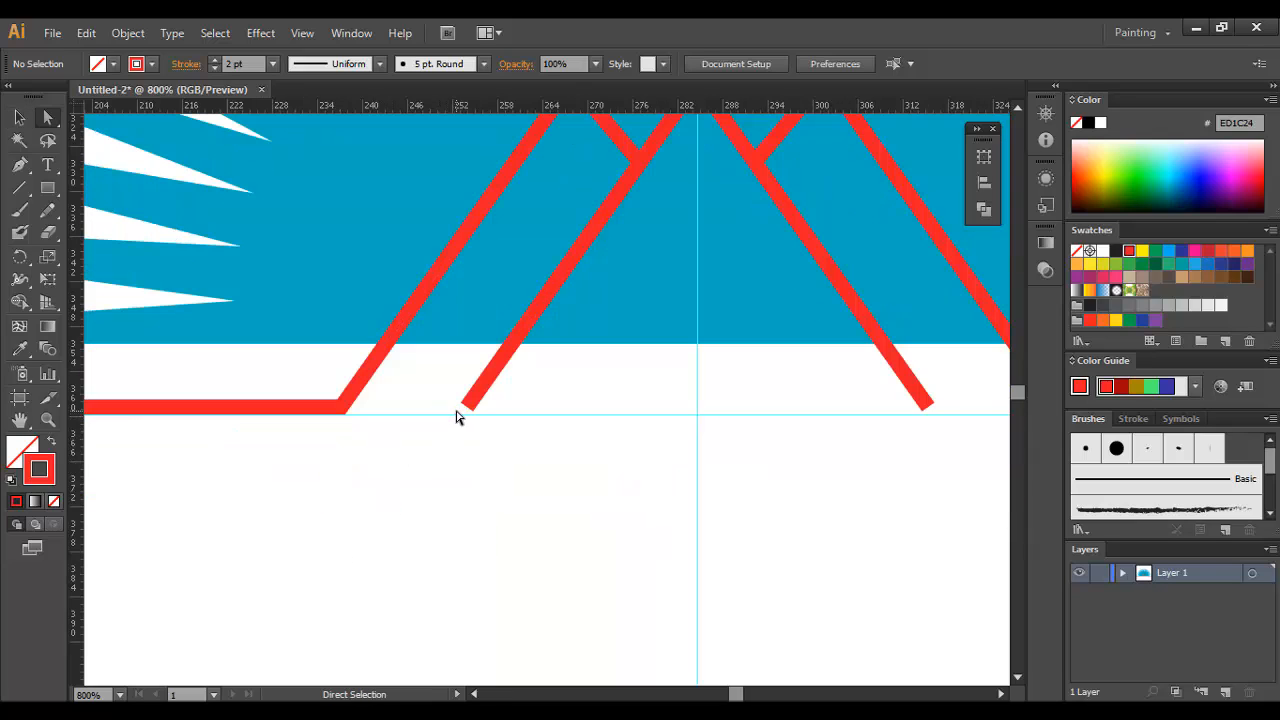
pyautogui.moveTo(467, 407); pyautogui.dragTo(438, 450)
pyautogui.hscroll(4, 640, 450)
pyautogui.moveTo(724, 418); pyautogui.dragTo(764, 467)
pyautogui.keyDown('ctrl'); pyautogui.click(689, 520); pyautogui.keyUp('ctrl')
pyautogui.hotkey('ctrl', '-')
pyautogui.hotkey('ctrl', '-')
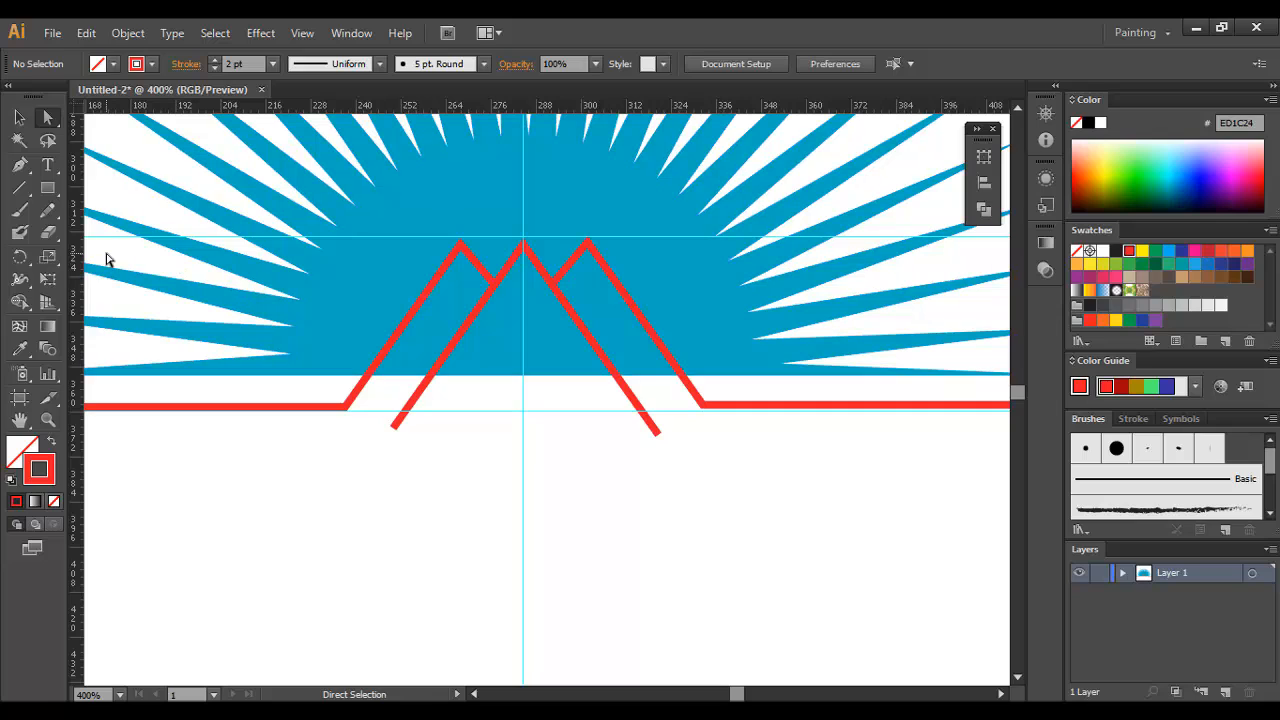
# Step: Select all the red mountain and base lines and set their stroke weight to 4 pt
pyautogui.click(19, 117)
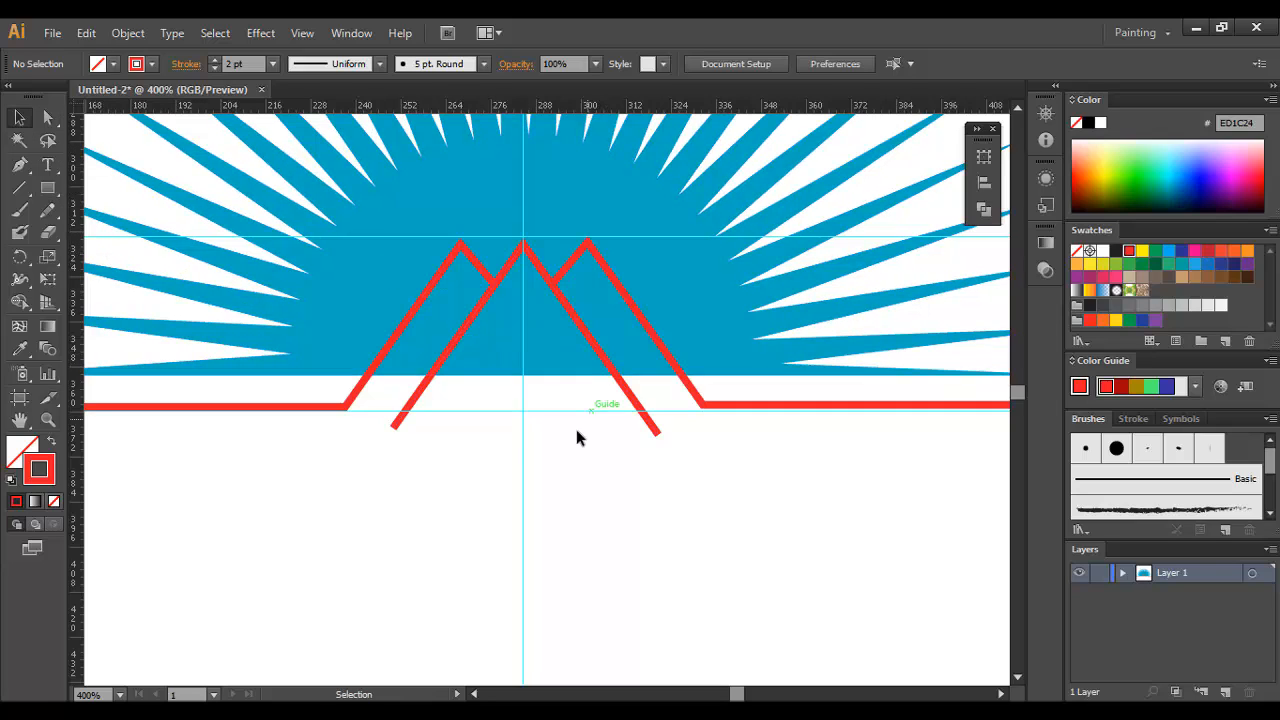
pyautogui.moveTo(760, 393); pyautogui.dragTo(360, 448)
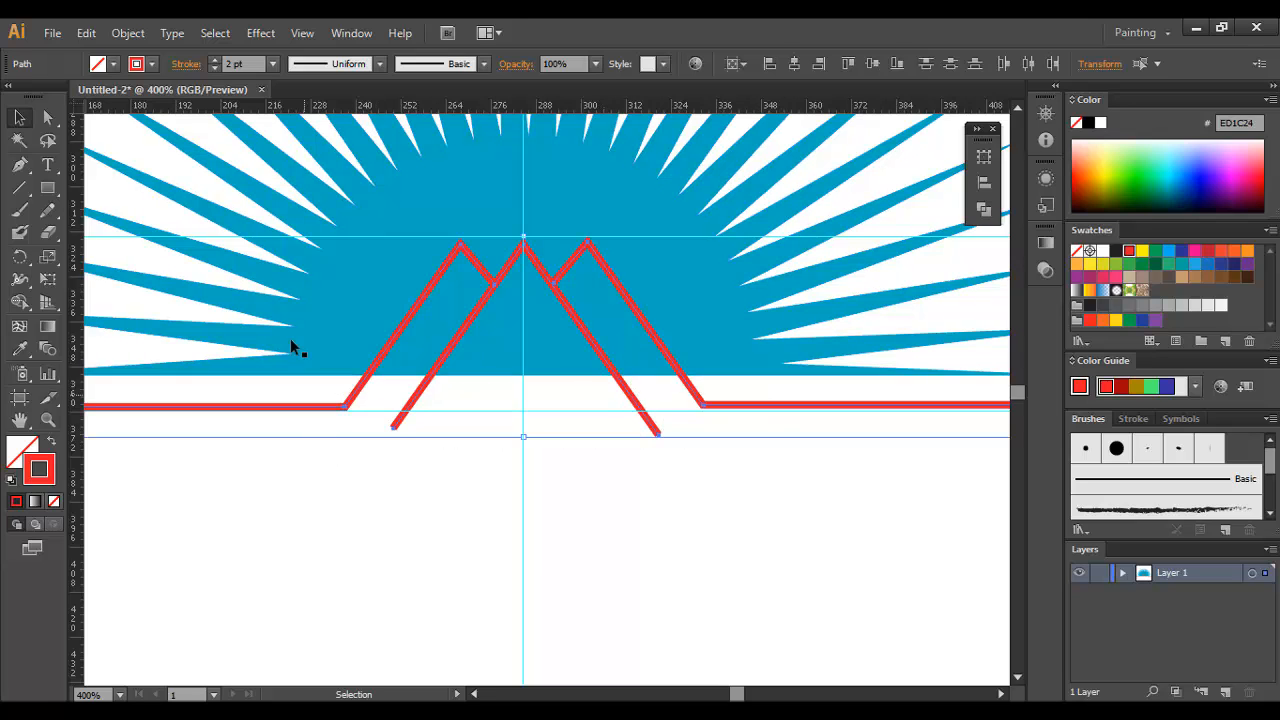
pyautogui.scroll(2, 248, 63)
pyautogui.scroll(-1, 248, 63)
pyautogui.scroll(1, 248, 63)
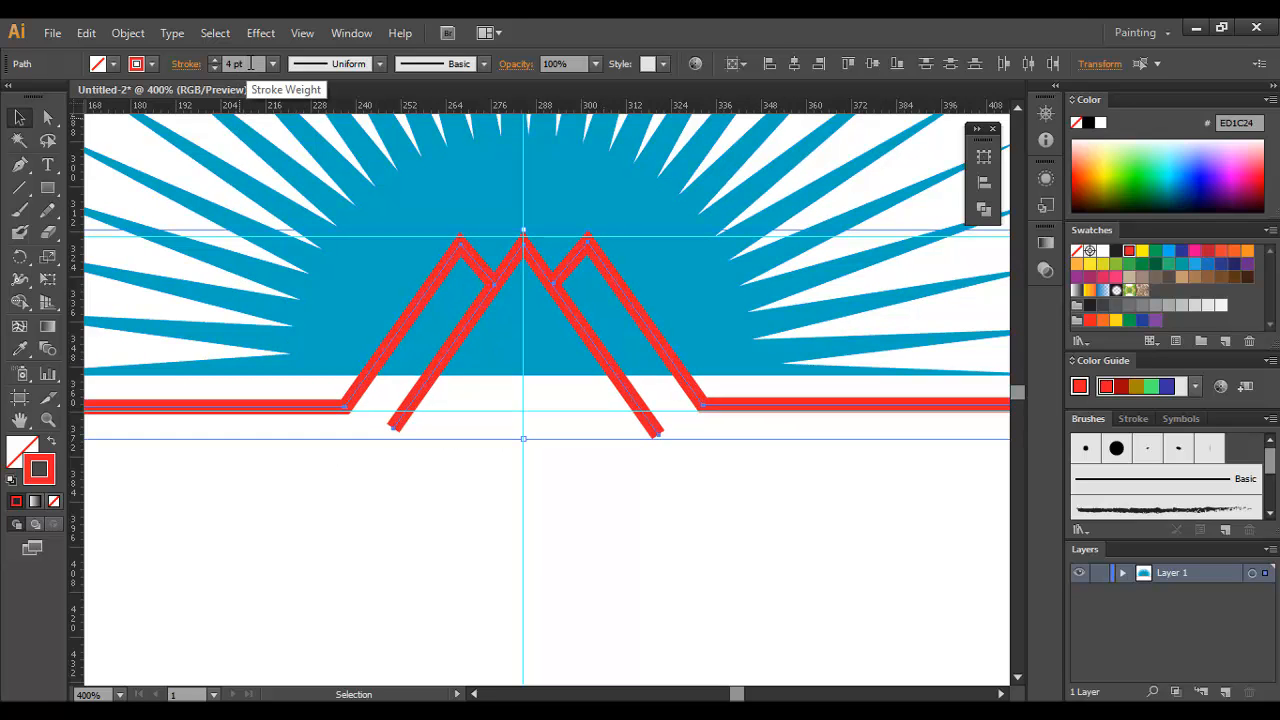
# Step: Expand the red strokes into filled shapes and unite them into a single shape
pyautogui.click(128, 33)
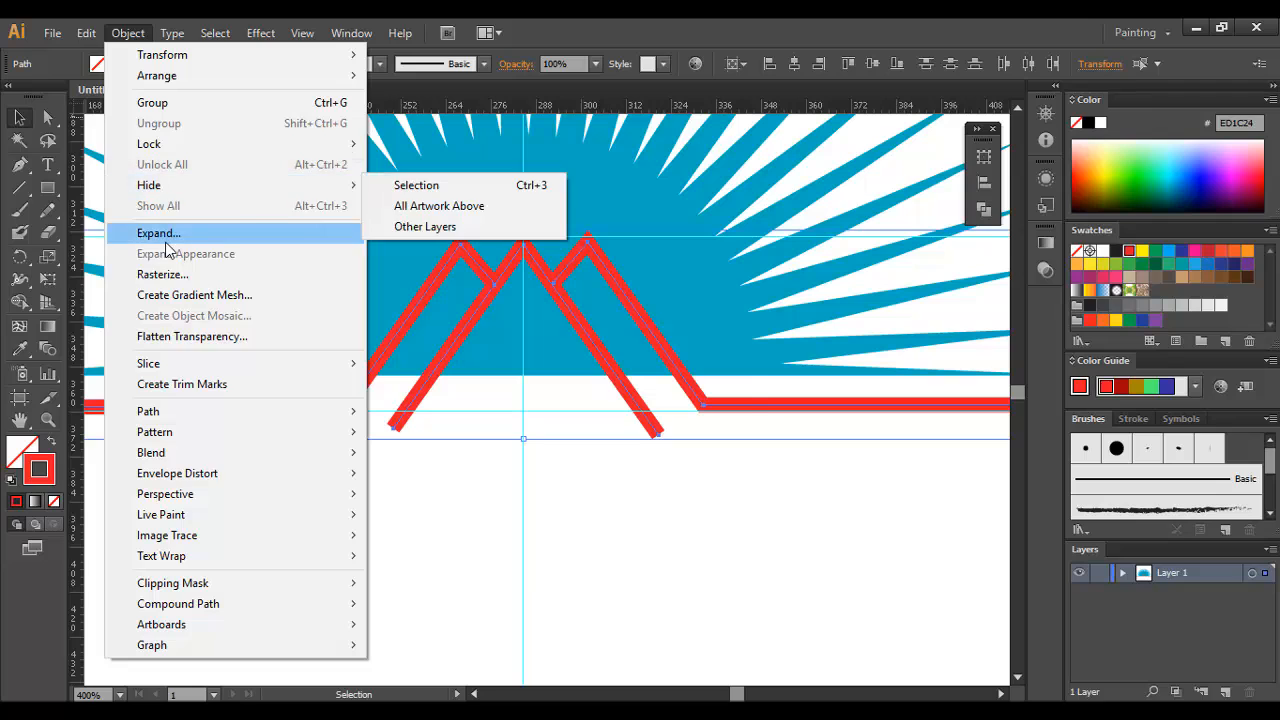
pyautogui.click(200, 232)
pyautogui.click(603, 474)
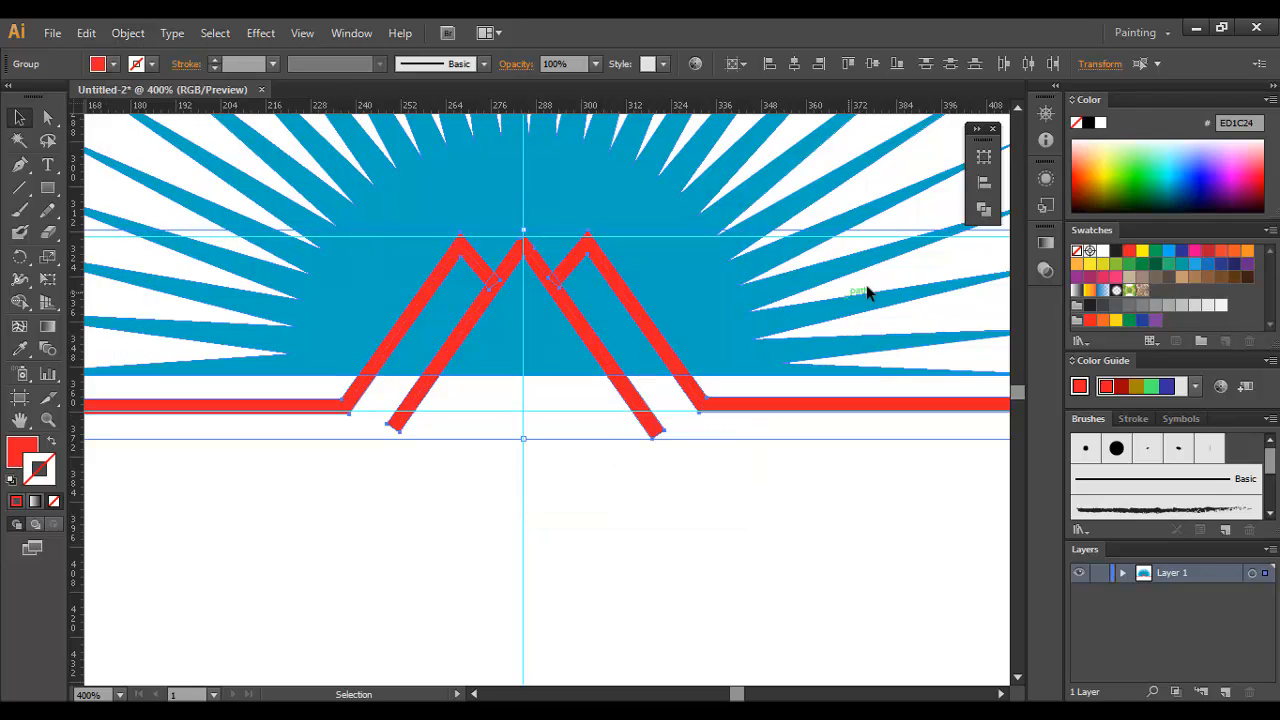
pyautogui.click(984, 210)
pyautogui.click(767, 190)
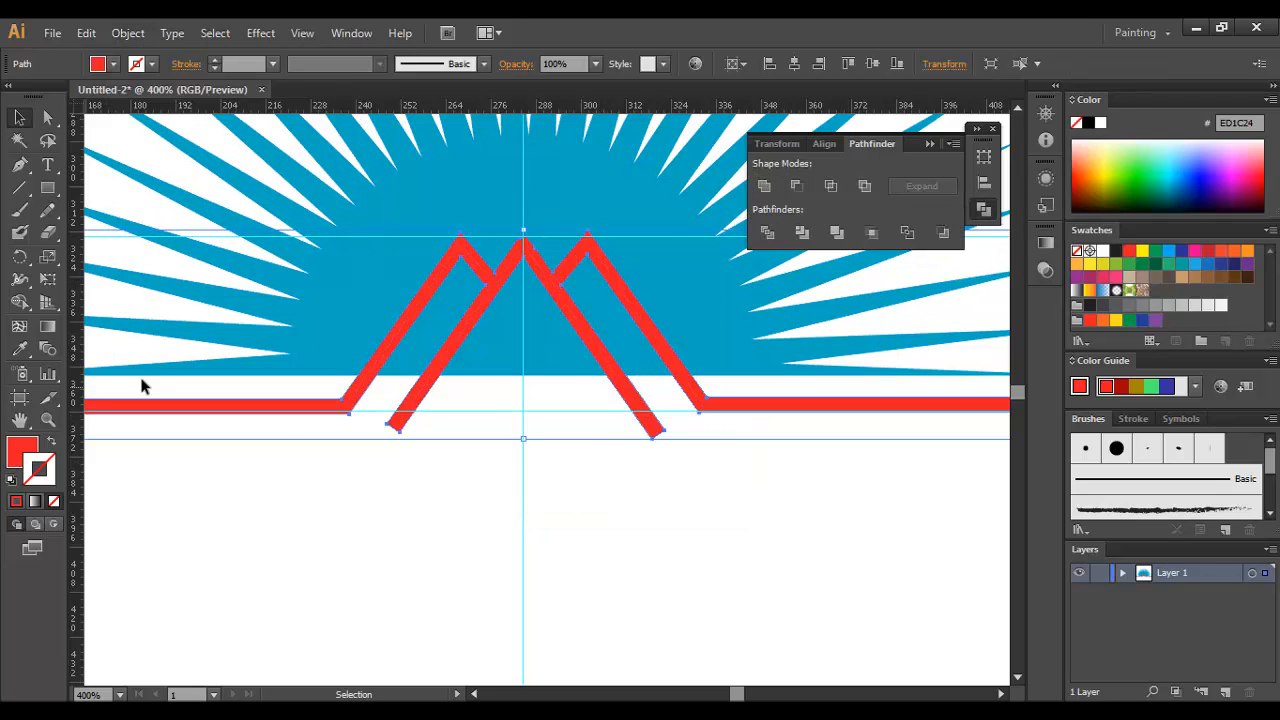
pyautogui.click(343, 516)
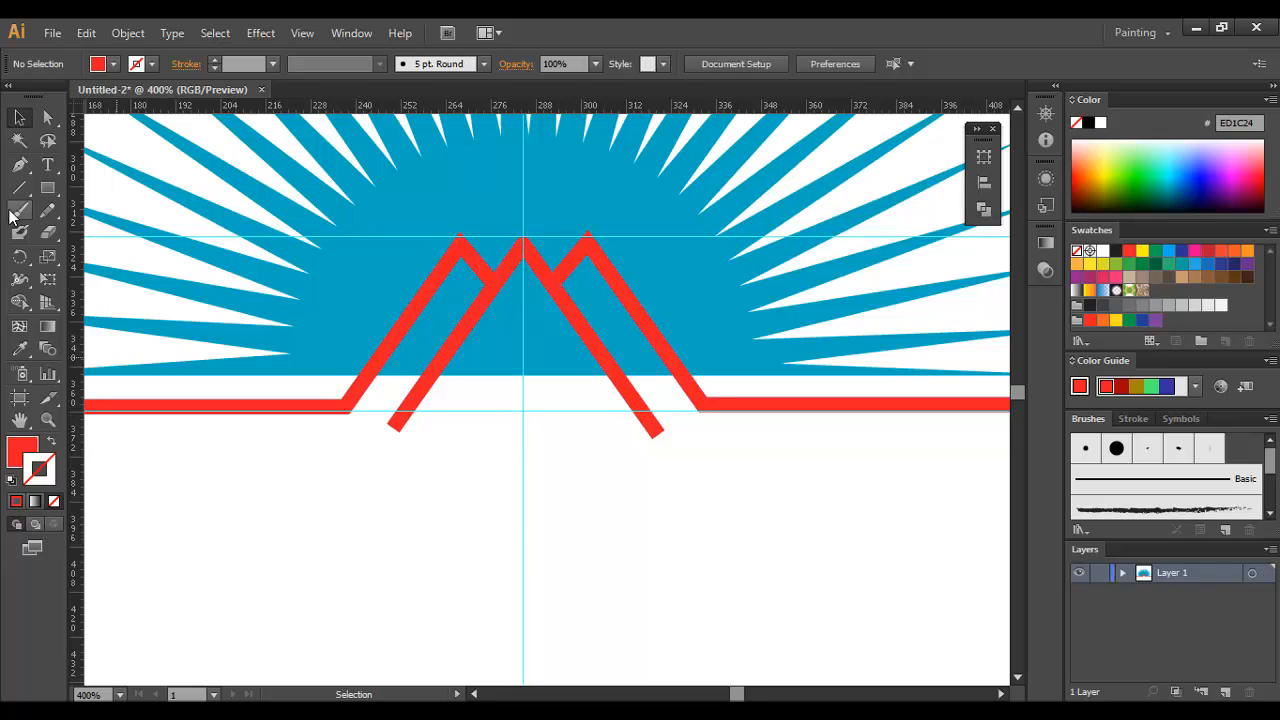
# Step: Draw a rectangle below the base guide that covers both protruding leg ends of the central peak
pyautogui.click(47, 187)
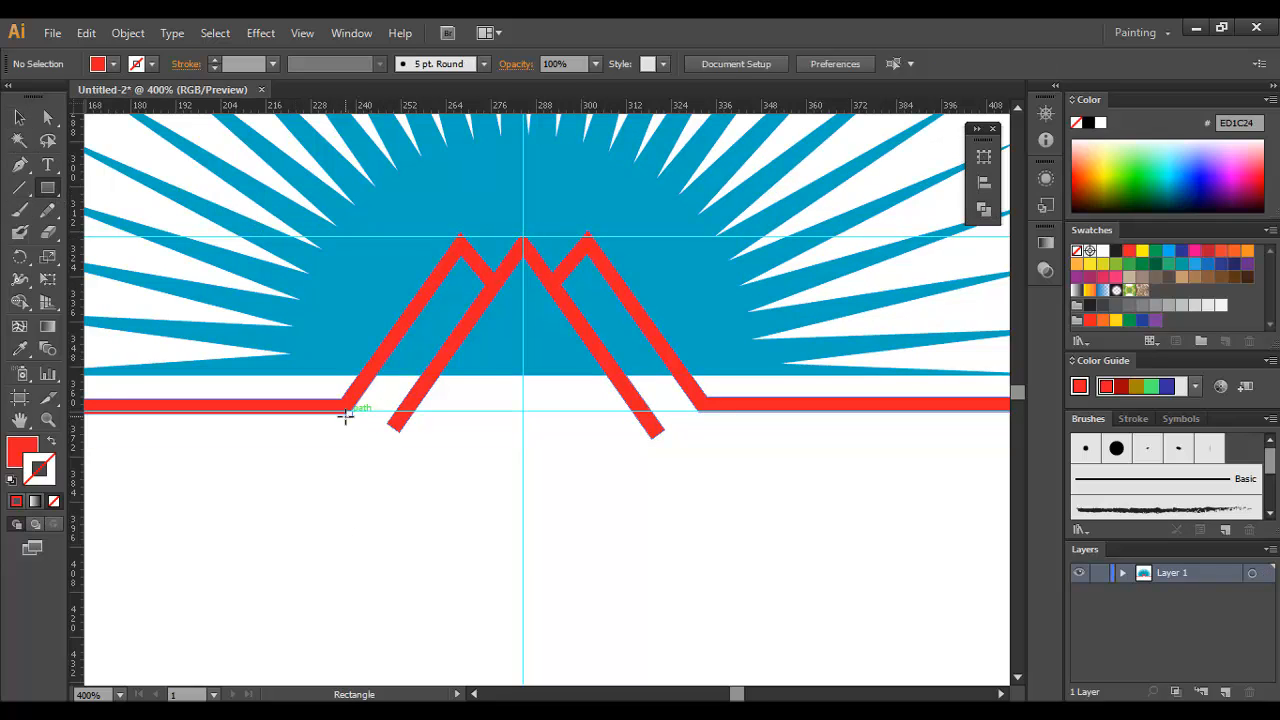
pyautogui.moveTo(349, 412); pyautogui.dragTo(763, 525)
pyautogui.click(19, 117)
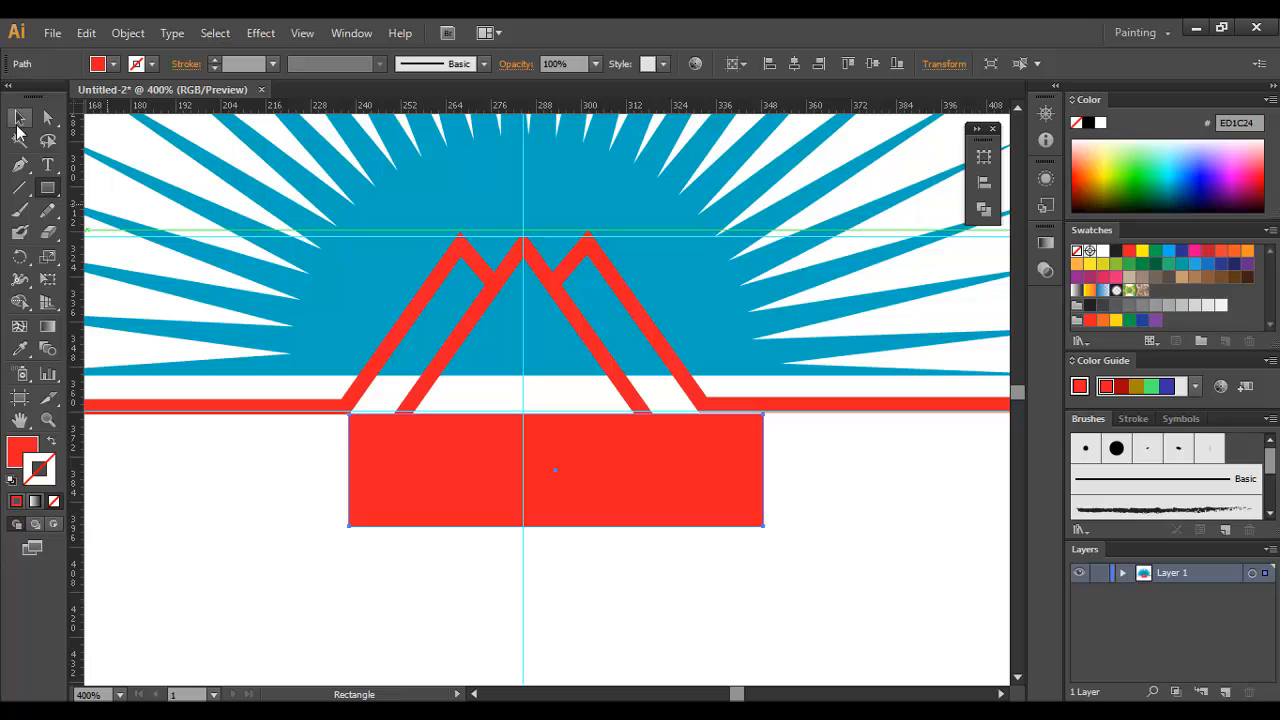
# Step: Divide the red mountain shape and the rectangle with Pathfinder and ungroup the resulting pieces
pyautogui.keyDown('shift'); pyautogui.click(466, 333); pyautogui.keyUp('shift')
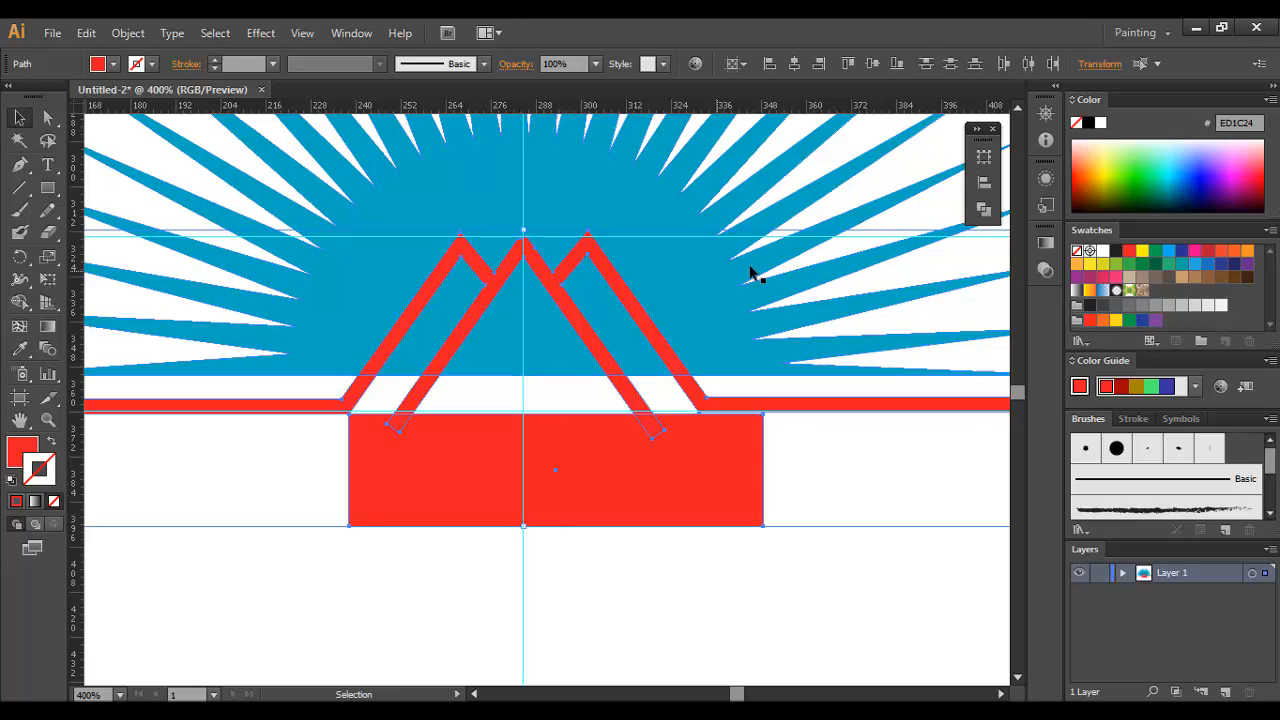
pyautogui.click(984, 208)
pyautogui.click(767, 232)
pyautogui.rightClick(599, 304)
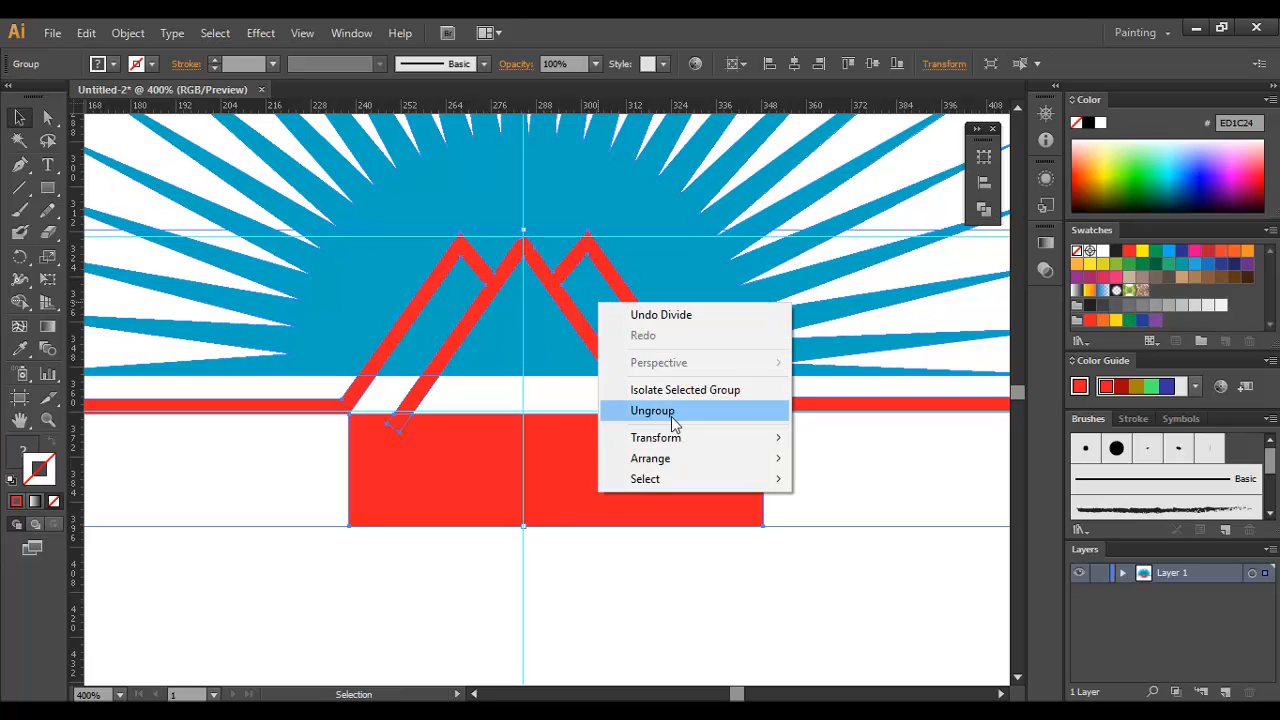
pyautogui.click(652, 411)
pyautogui.rightClick(612, 494)
pyautogui.click(621, 546)
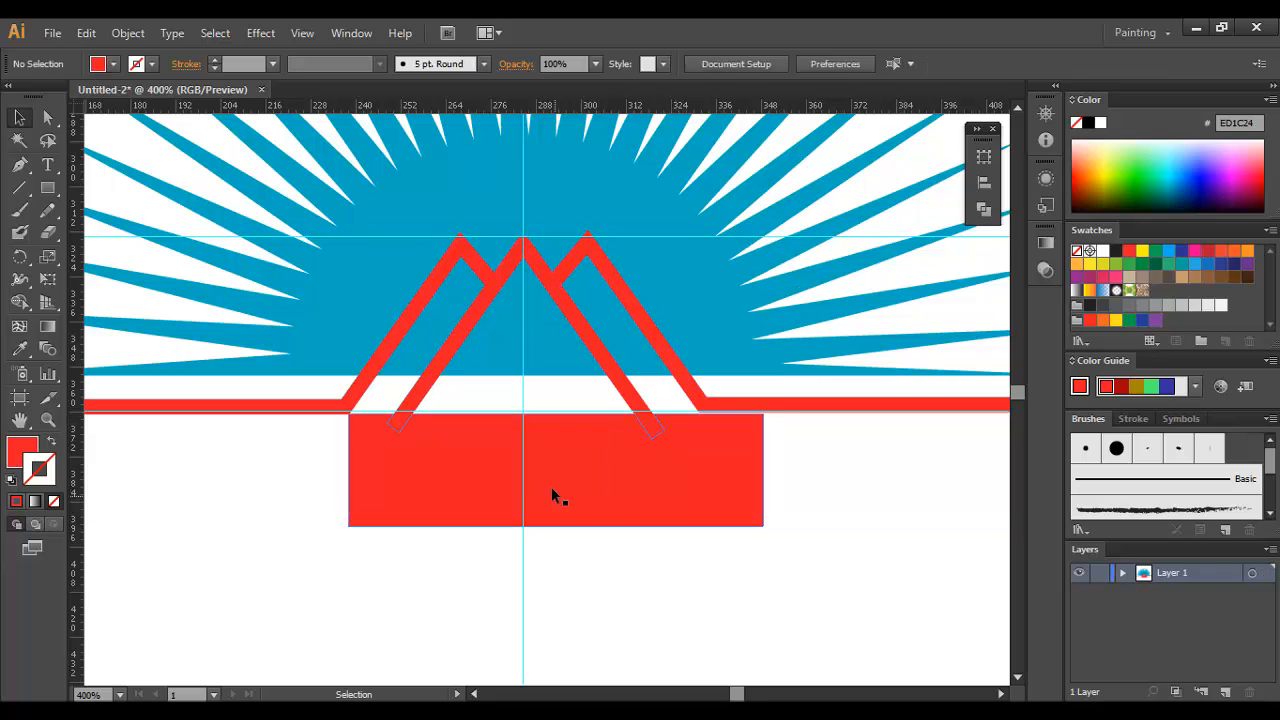
# Step: Delete the rectangle and the cut-off leg ends below the base guide
pyautogui.click(546, 484)
pyautogui.press('Delete')
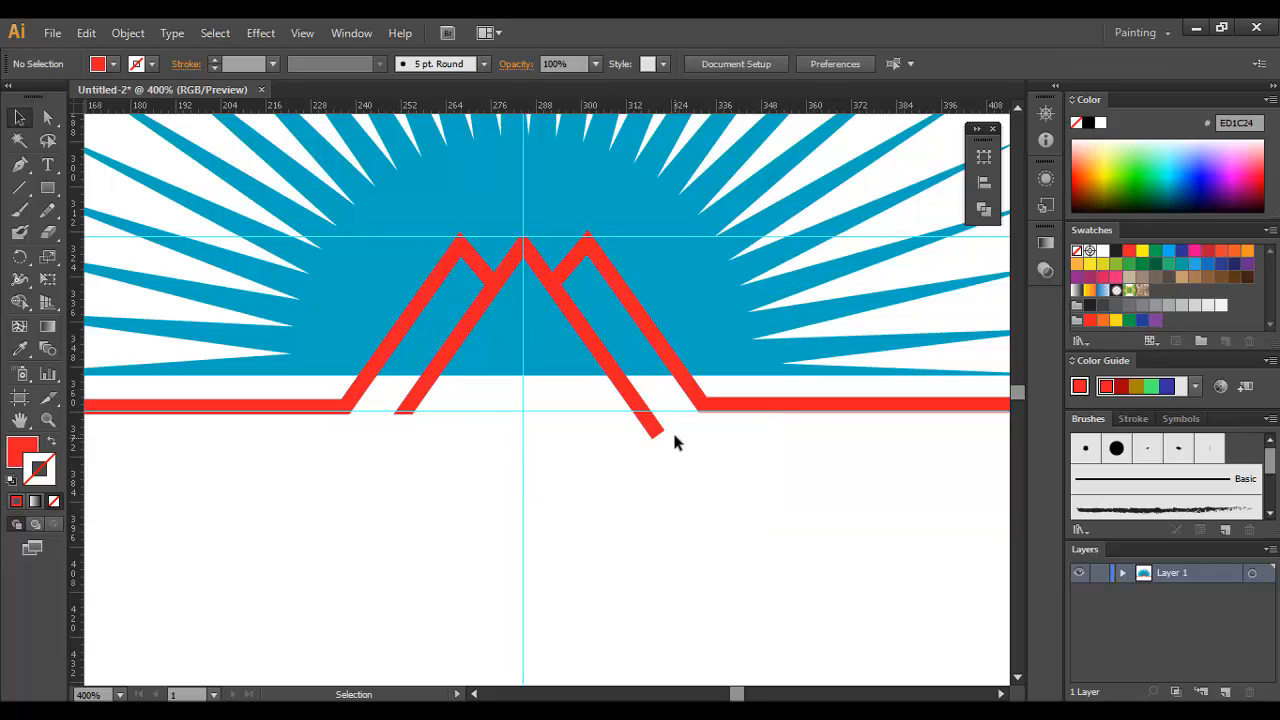
pyautogui.click(505, 414)
pyautogui.press('Delete')
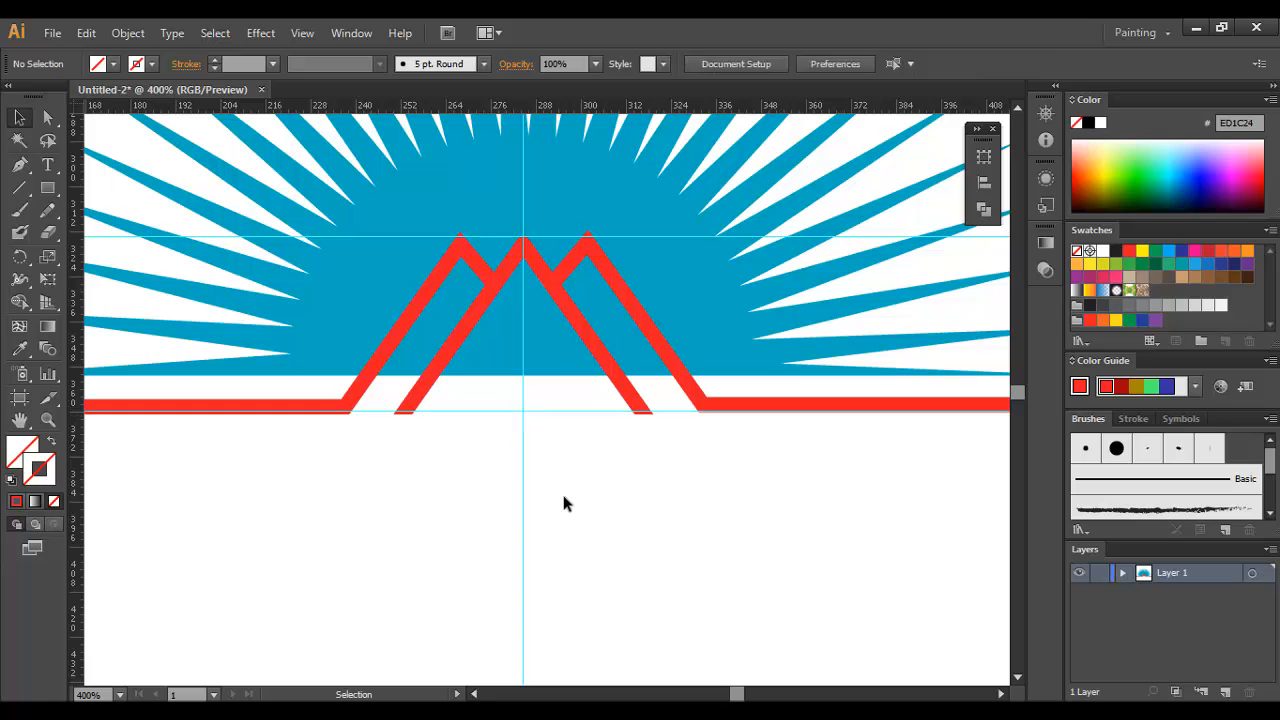
# Step: Create an offset path of 5 px around the united red mountain shape, with the preview turned on
pyautogui.hotkey('ctrl', '1')
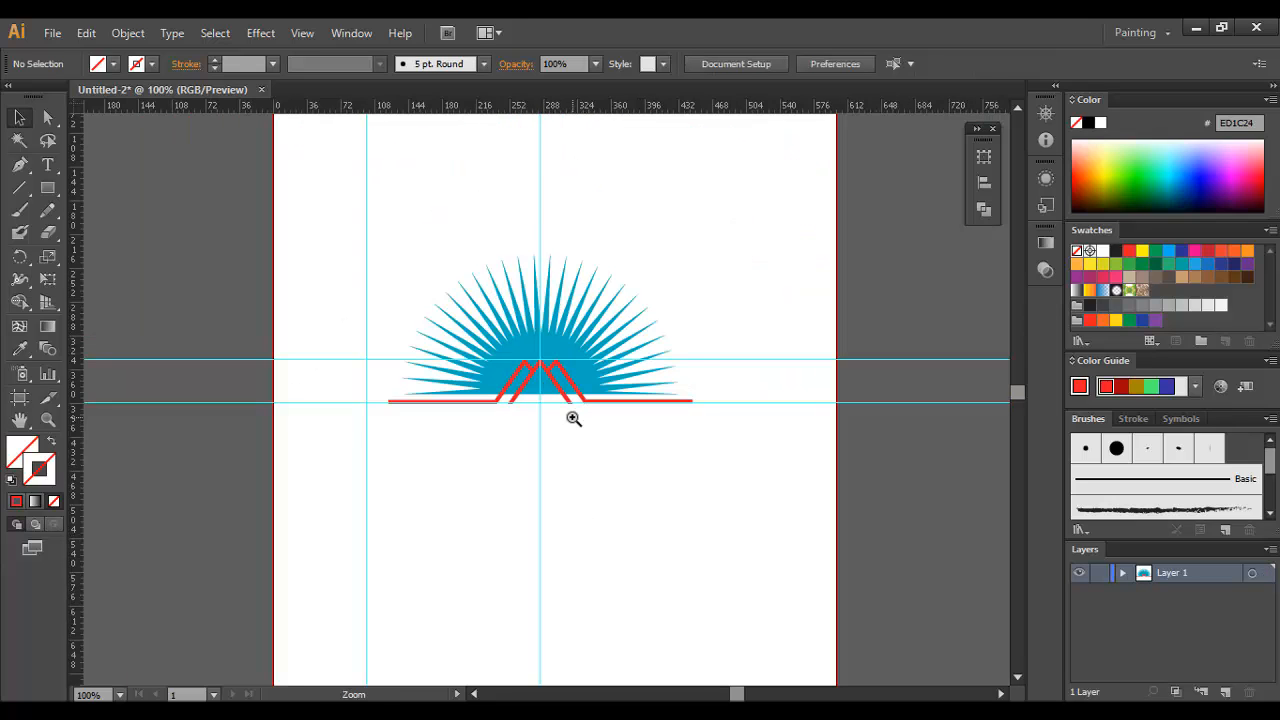
pyautogui.click(537, 385)
pyautogui.click(537, 385)
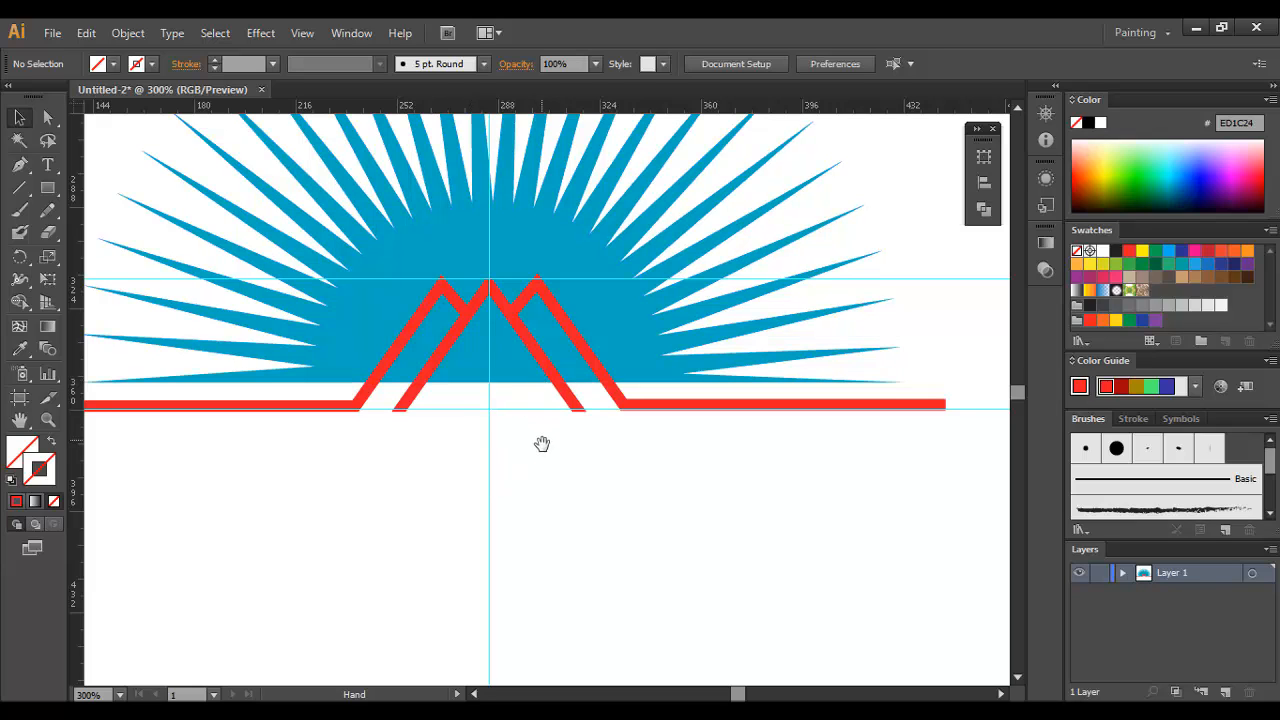
pyautogui.click(529, 337)
pyautogui.click(128, 33)
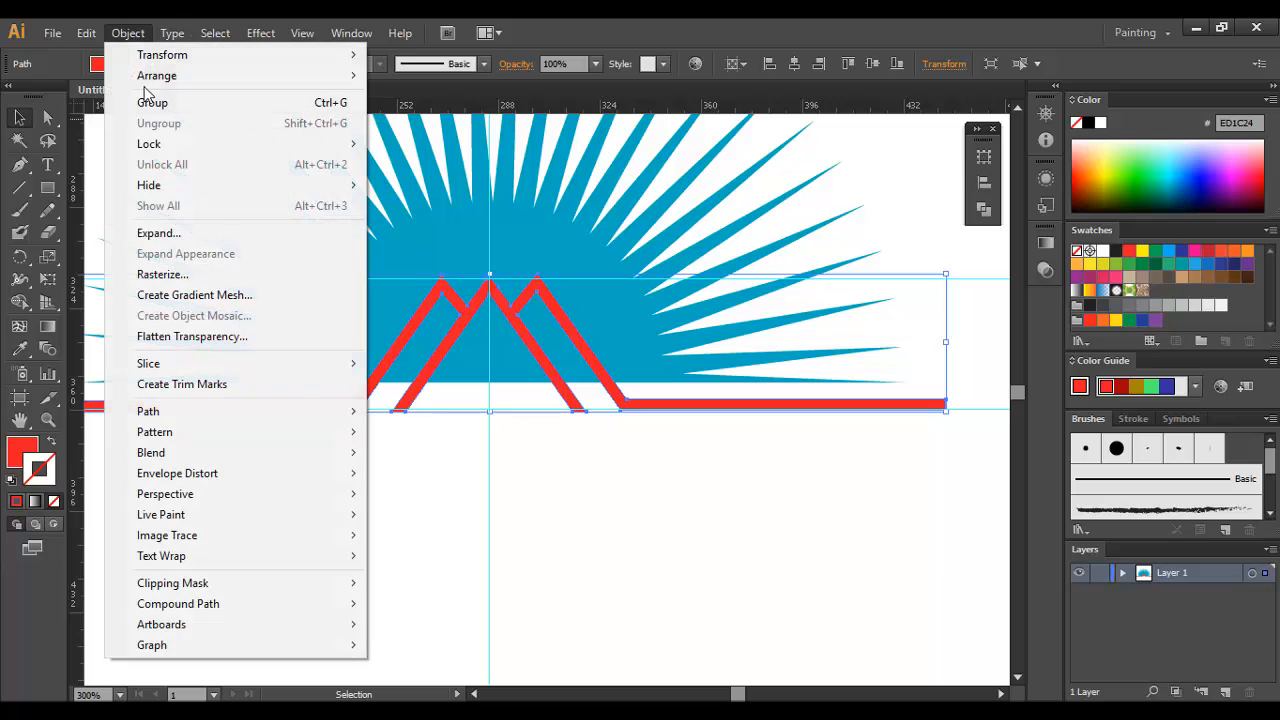
pyautogui.moveTo(166, 409)
pyautogui.click(451, 476)
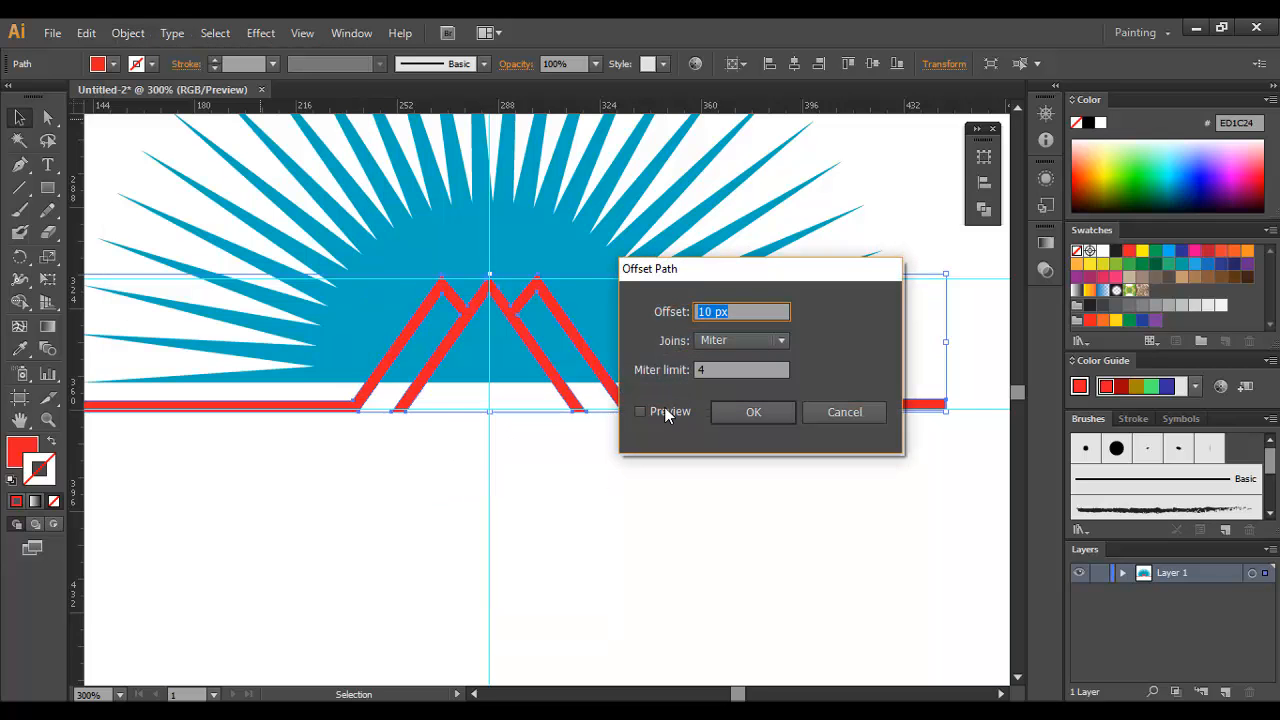
pyautogui.click(664, 413)
pyautogui.scroll(-1, 727, 312)
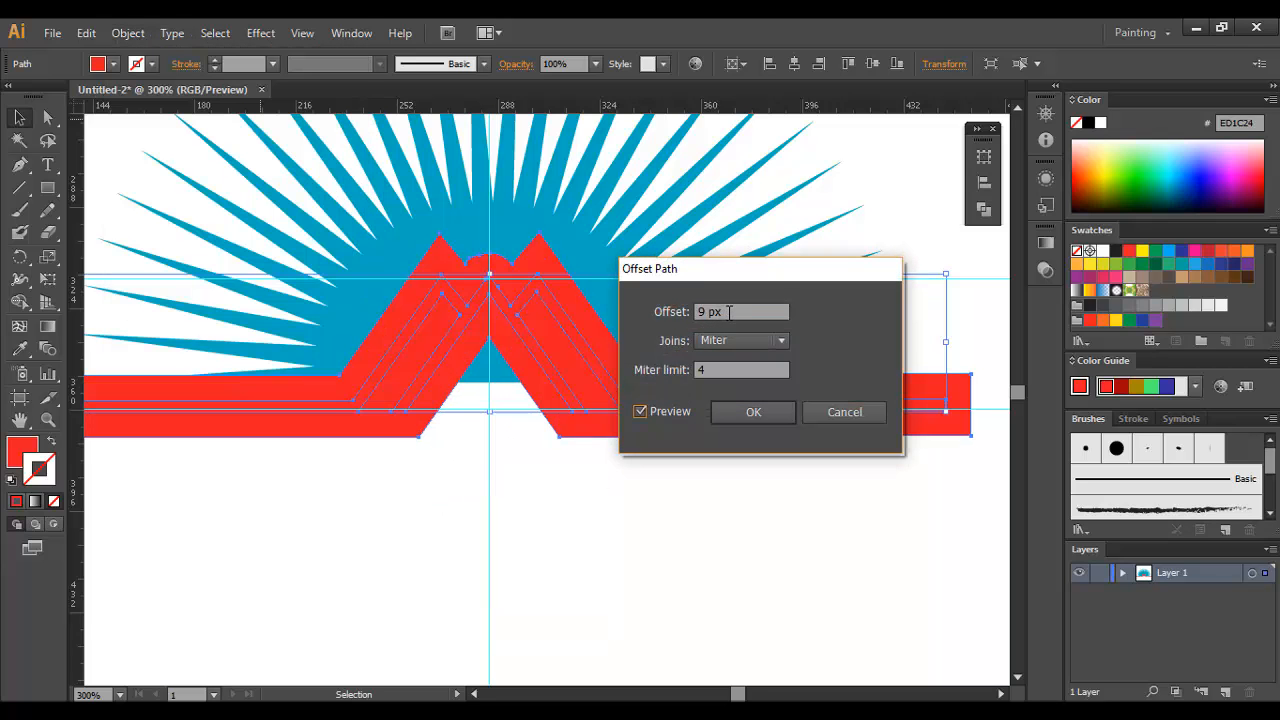
pyautogui.scroll(-4, 729, 312)
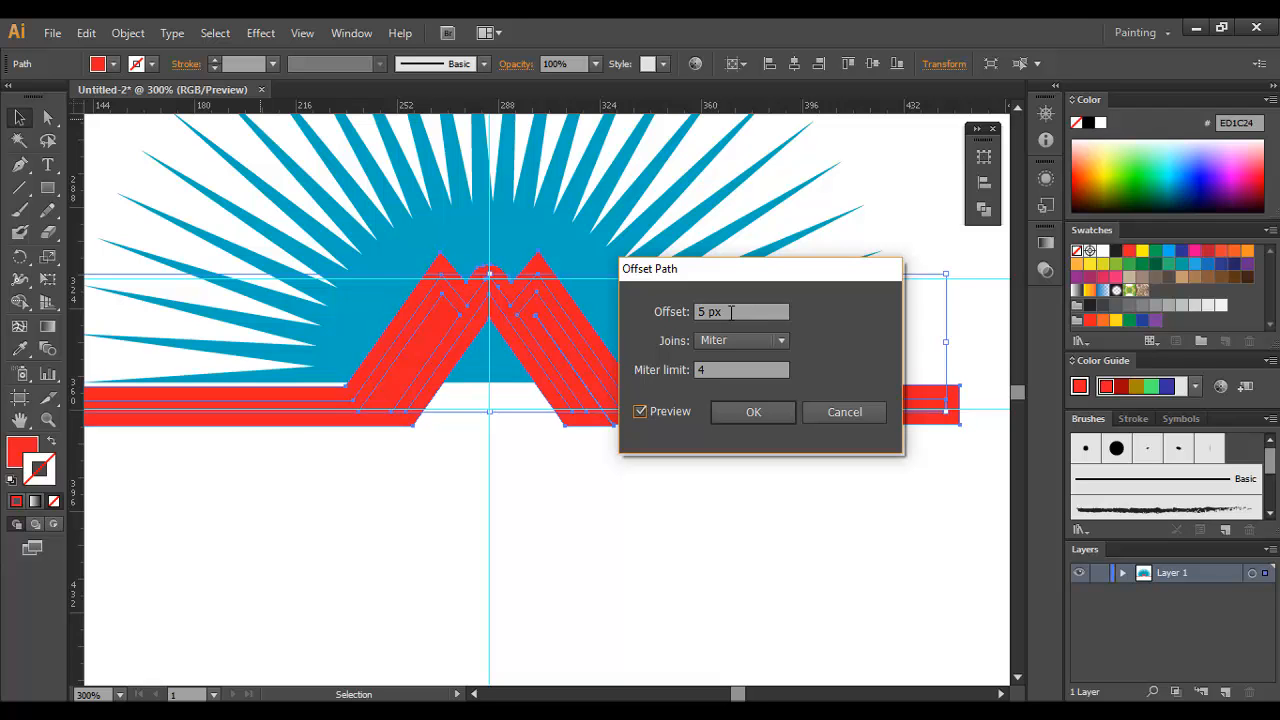
pyautogui.click(748, 420)
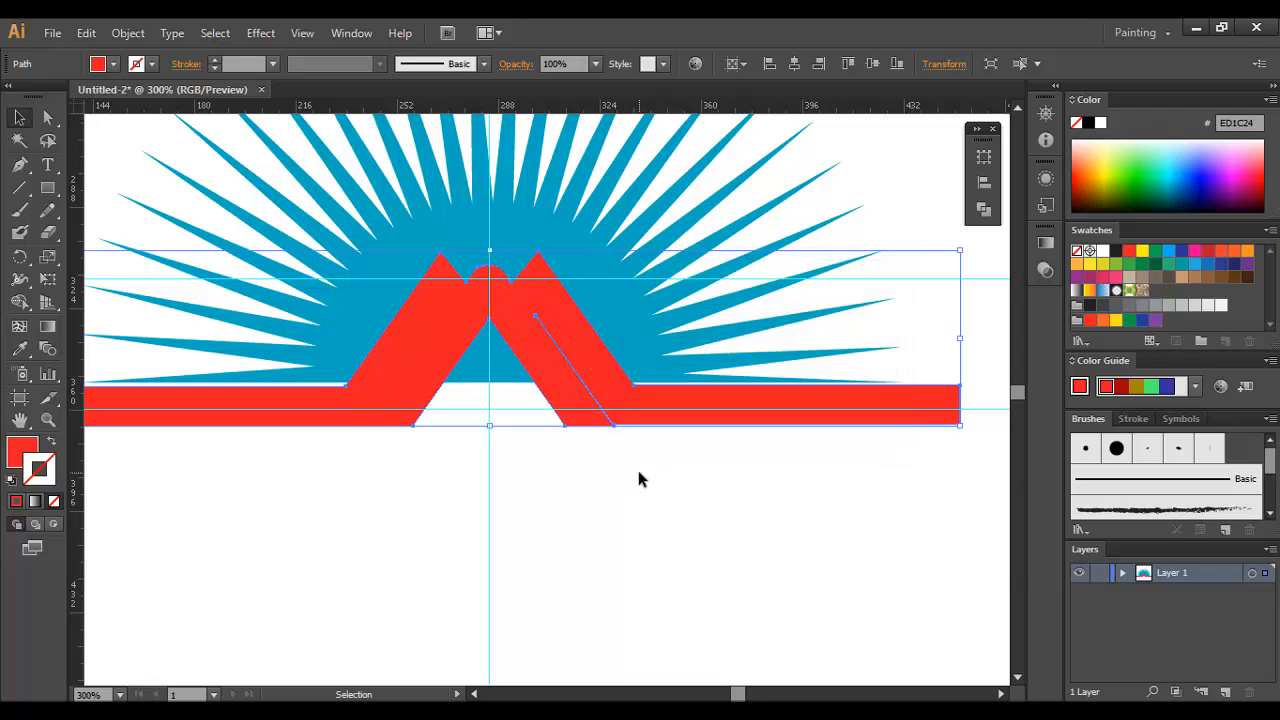
# Step: Delete the extra anchor points on the left slope of the offset shape's rounded central peak
pyautogui.click(638, 473)
pyautogui.keyDown('ctrl'); pyautogui.click(508, 289); pyautogui.keyUp('ctrl')
pyautogui.keyDown('ctrl'); pyautogui.click(554, 380); pyautogui.keyUp('ctrl')
pyautogui.keyDown('ctrl'); pyautogui.click(546, 443); pyautogui.keyUp('ctrl')
pyautogui.keyDown('ctrl'); pyautogui.click(529, 433); pyautogui.keyUp('ctrl')
pyautogui.keyDown('ctrl'); pyautogui.click(541, 357); pyautogui.keyUp('ctrl')
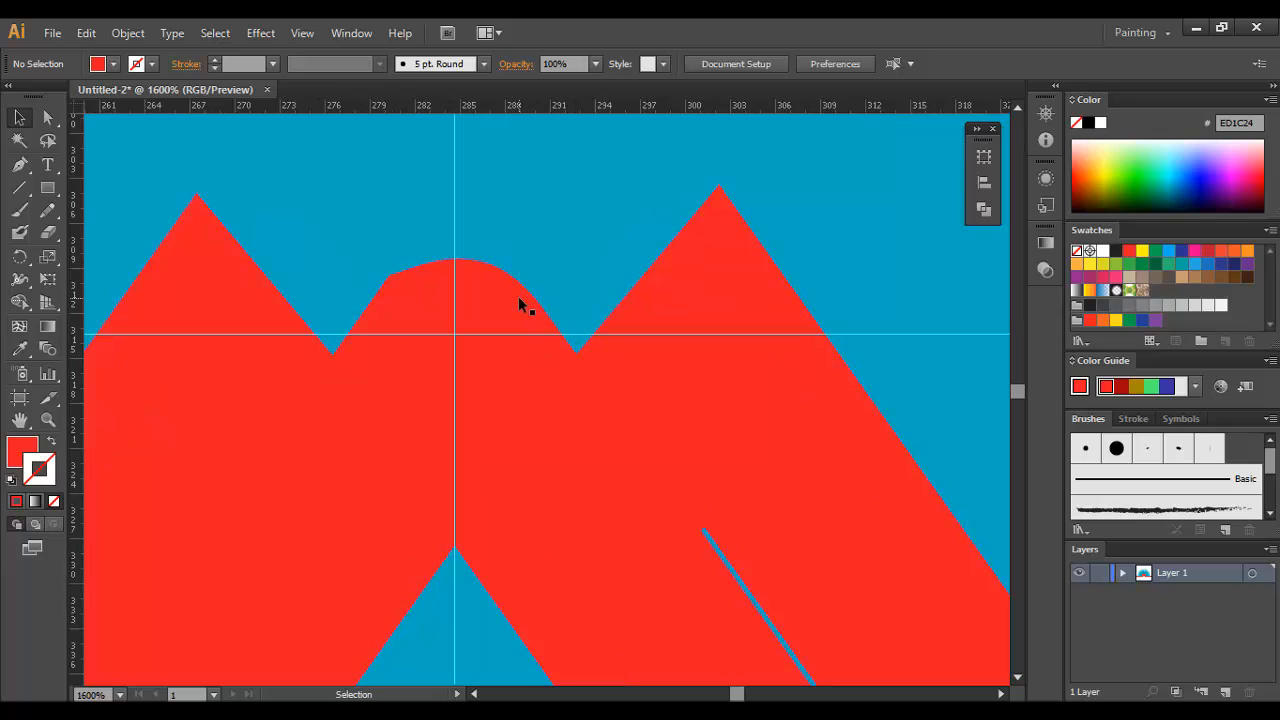
pyautogui.click(519, 298)
pyautogui.moveTo(19, 164); pyautogui.dragTo(100, 209)
pyautogui.click(397, 279)
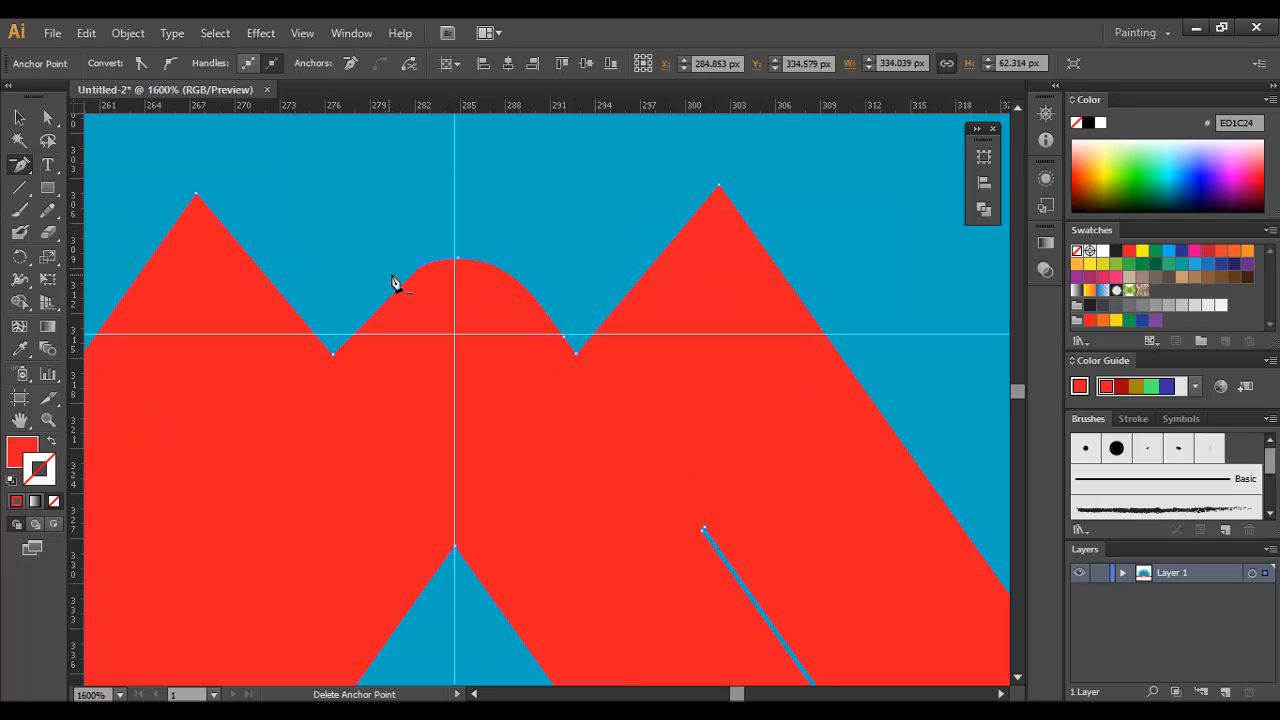
pyautogui.click(422, 270)
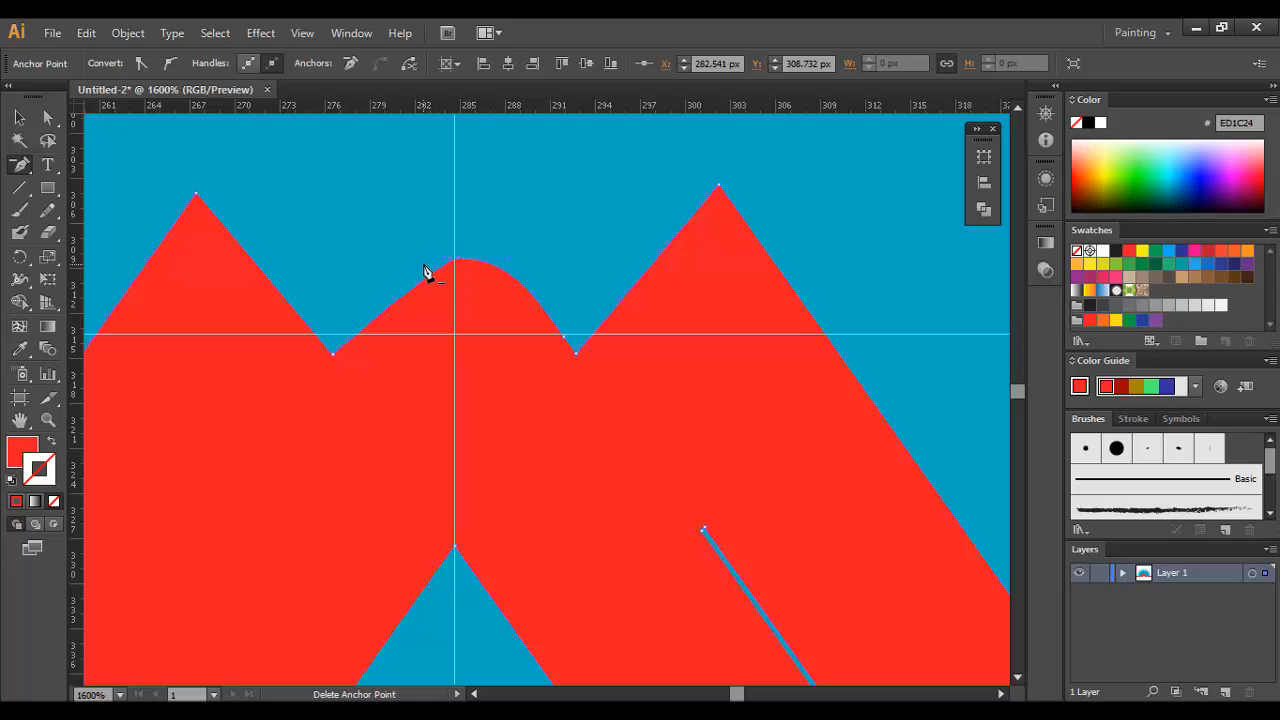
# Step: Delete the extra anchor point near the foot of the rounded central peak's right slope
pyautogui.click(18, 119)
pyautogui.click(459, 271)
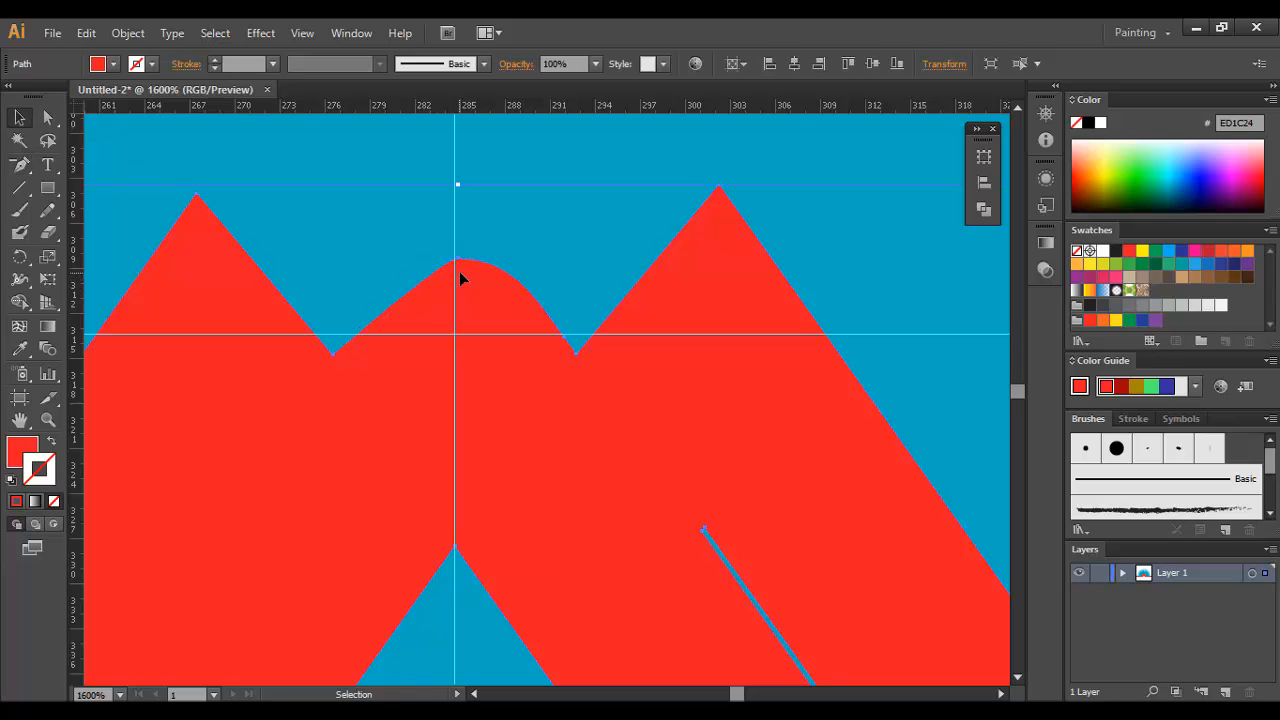
pyautogui.hotkey('ctrl', '=')
pyautogui.hotkey('ctrl', '=')
pyautogui.click(19, 165)
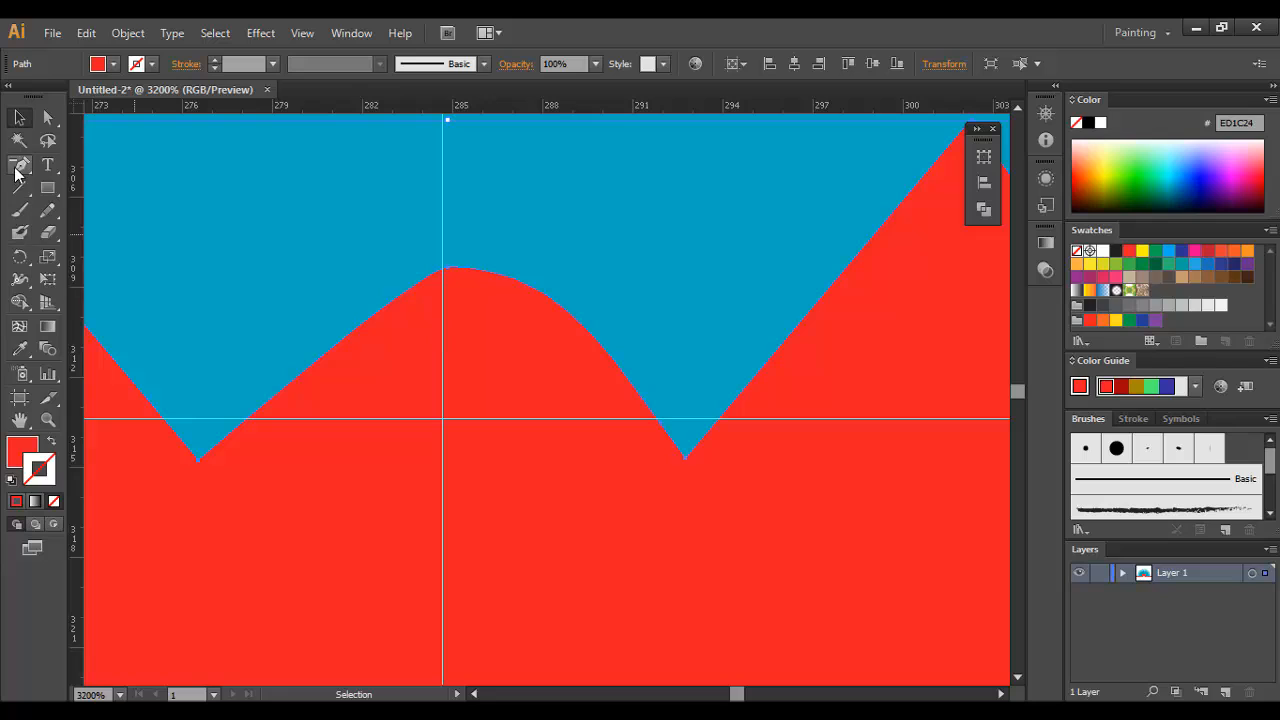
pyautogui.click(663, 435)
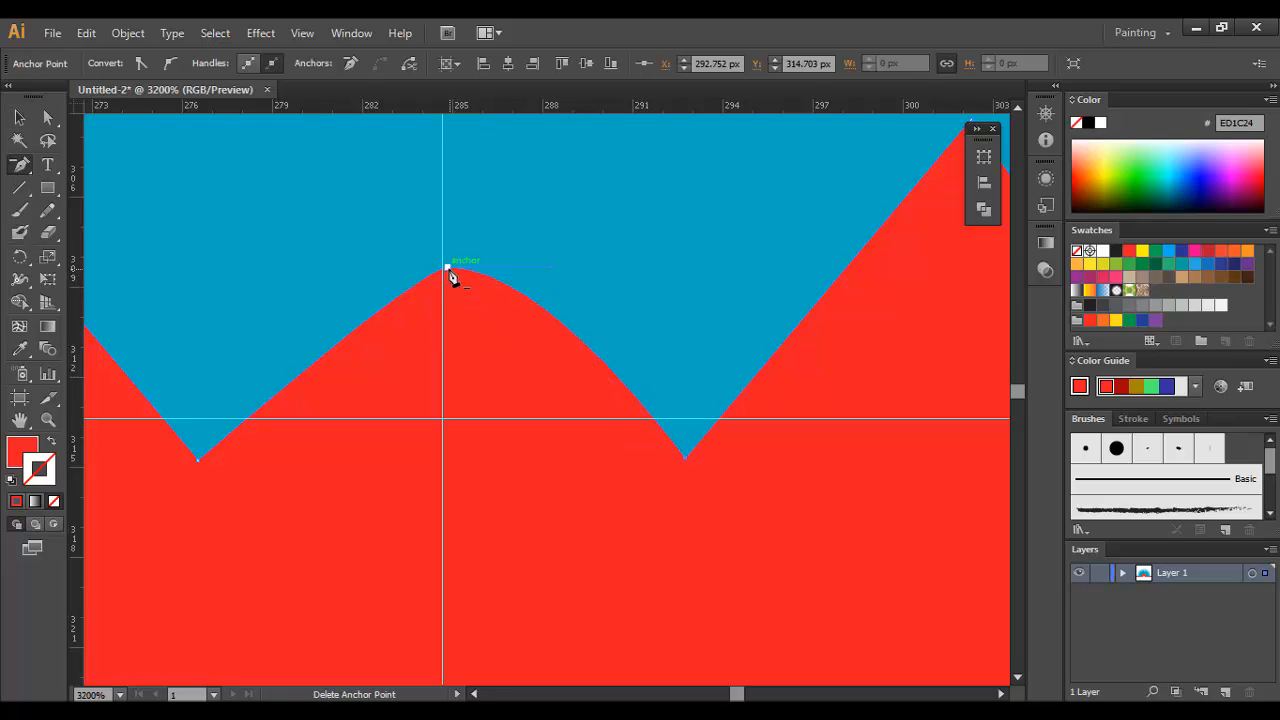
# Step: Convert the central peak's top anchor to a corner point and move it onto the vertical guide
pyautogui.moveTo(19, 165); pyautogui.dragTo(128, 231)
pyautogui.click(447, 268)
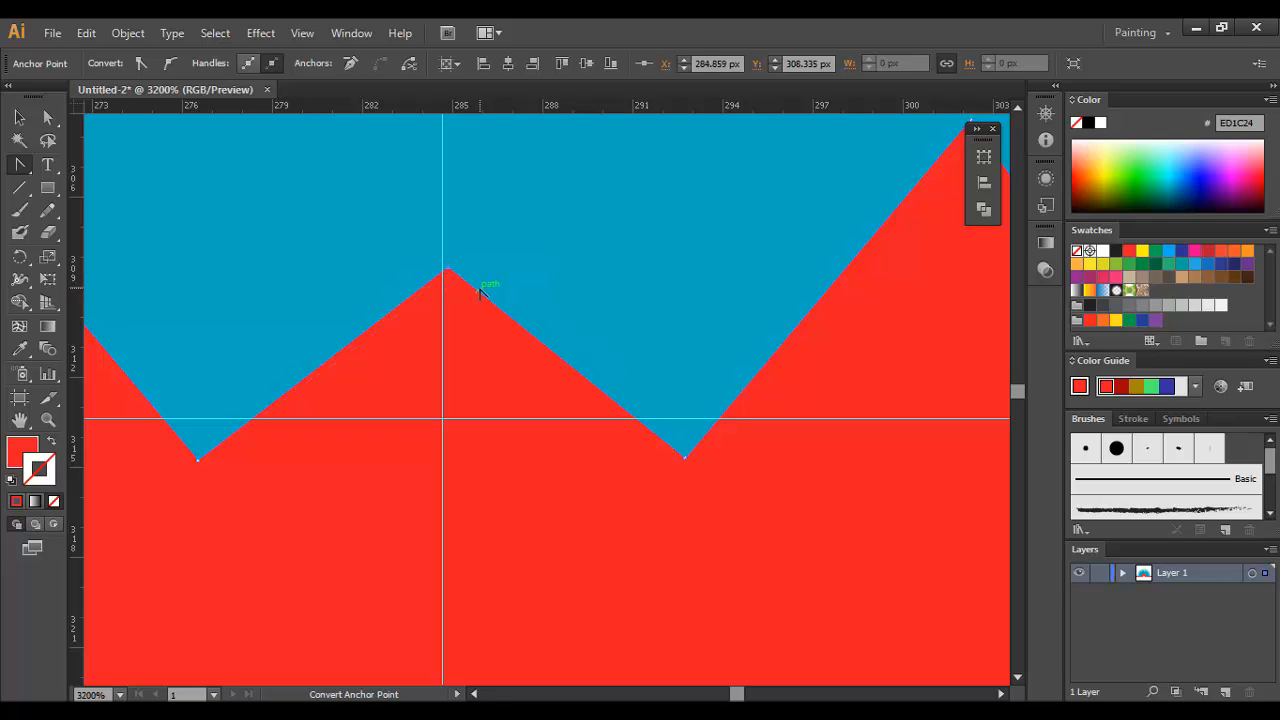
pyautogui.press('a')
pyautogui.click(449, 272)
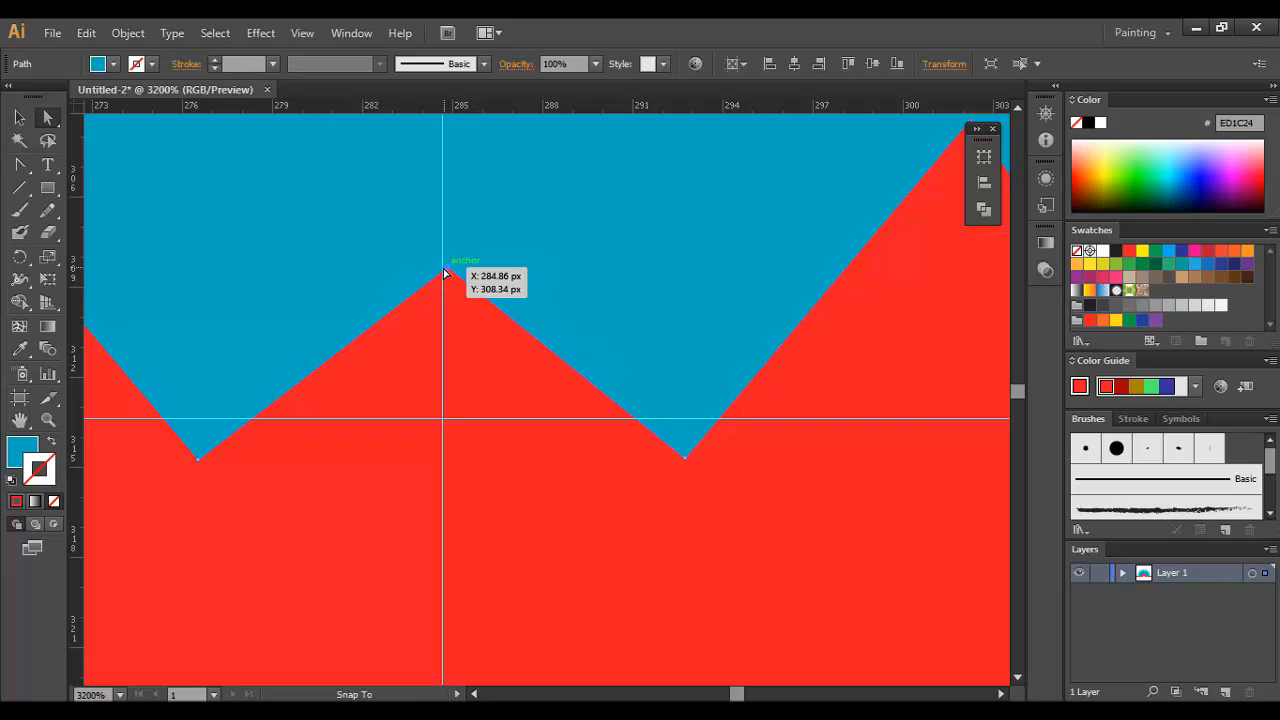
pyautogui.moveTo(449, 269); pyautogui.dragTo(443, 264)
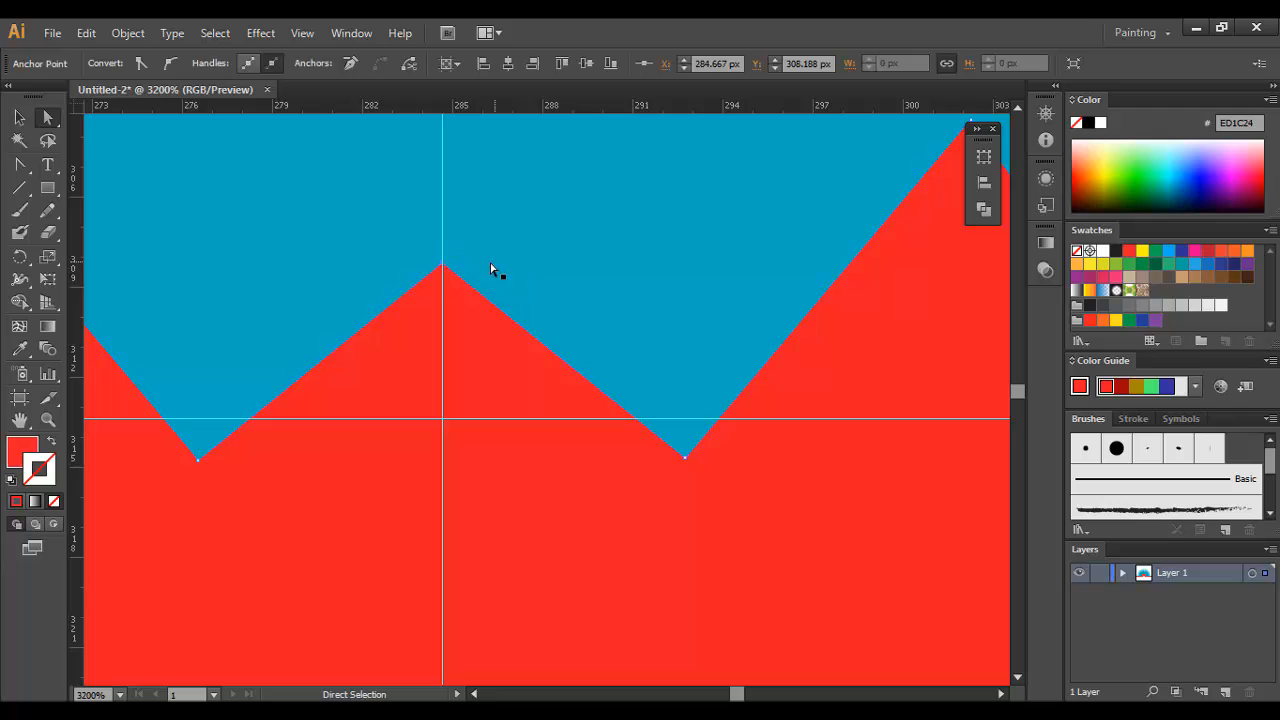
# Step: Divide the blue sunburst with the offset mountain shape and ungroup the resulting pieces
pyautogui.click(502, 262)
pyautogui.hotkey('ctrl', '-')
pyautogui.hotkey('ctrl', '-')
pyautogui.hotkey('ctrl', '-')
pyautogui.hotkey('ctrl', '-')
pyautogui.hotkey('ctrl', '-')
pyautogui.hotkey('ctrl', '-')
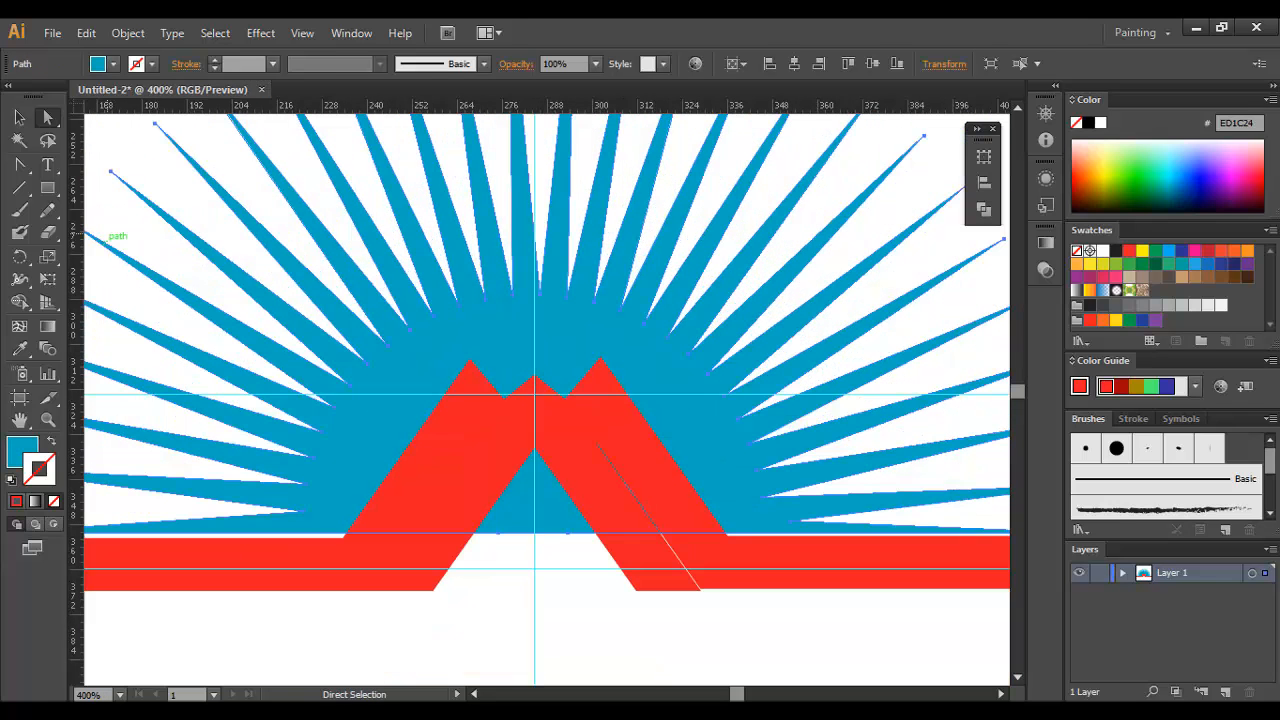
pyautogui.click(28, 122)
pyautogui.keyDown('shift'); pyautogui.click(580, 327); pyautogui.keyUp('shift')
pyautogui.click(645, 345)
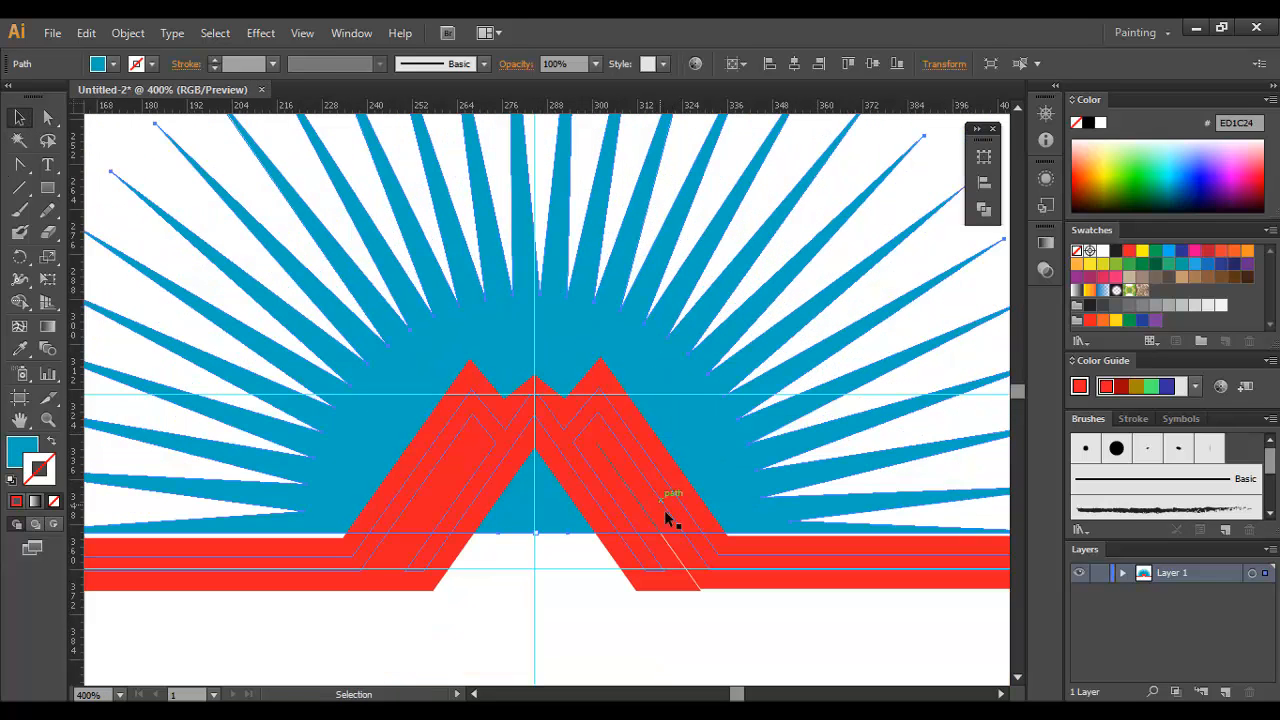
pyautogui.click(529, 608)
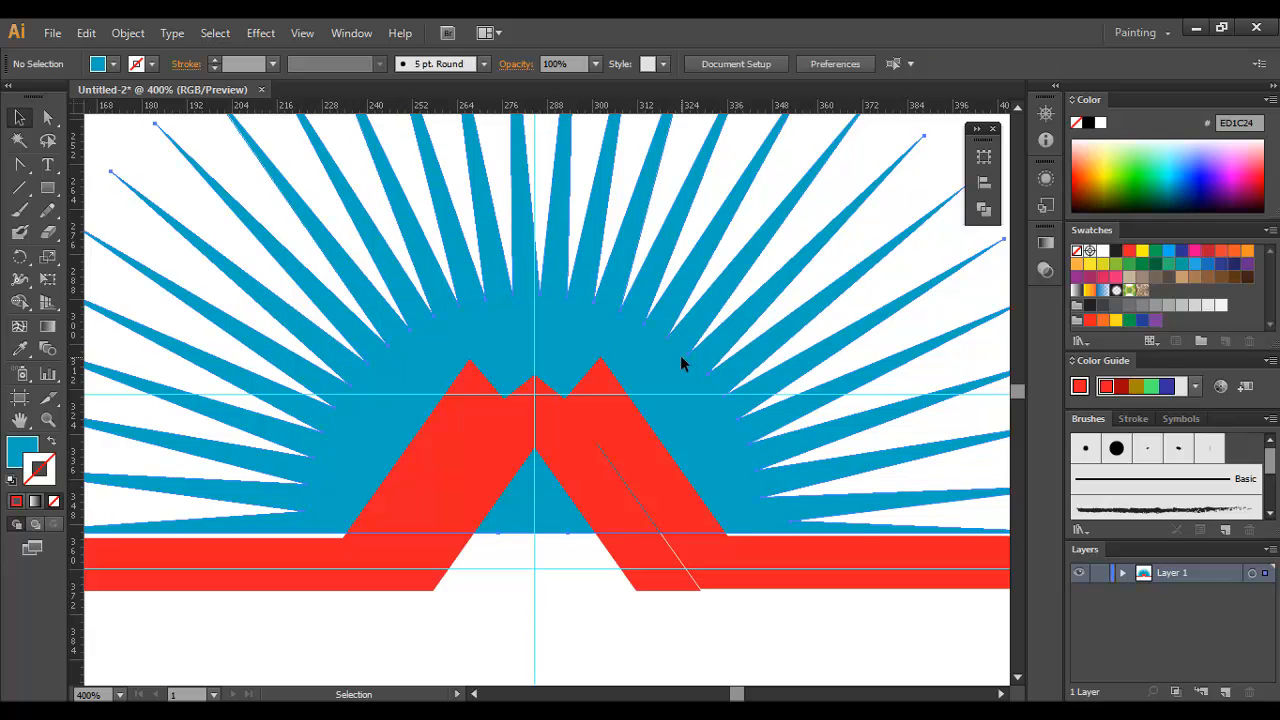
pyautogui.keyDown('shift'); pyautogui.click(603, 371); pyautogui.keyUp('shift')
pyautogui.click(985, 214)
pyautogui.click(766, 238)
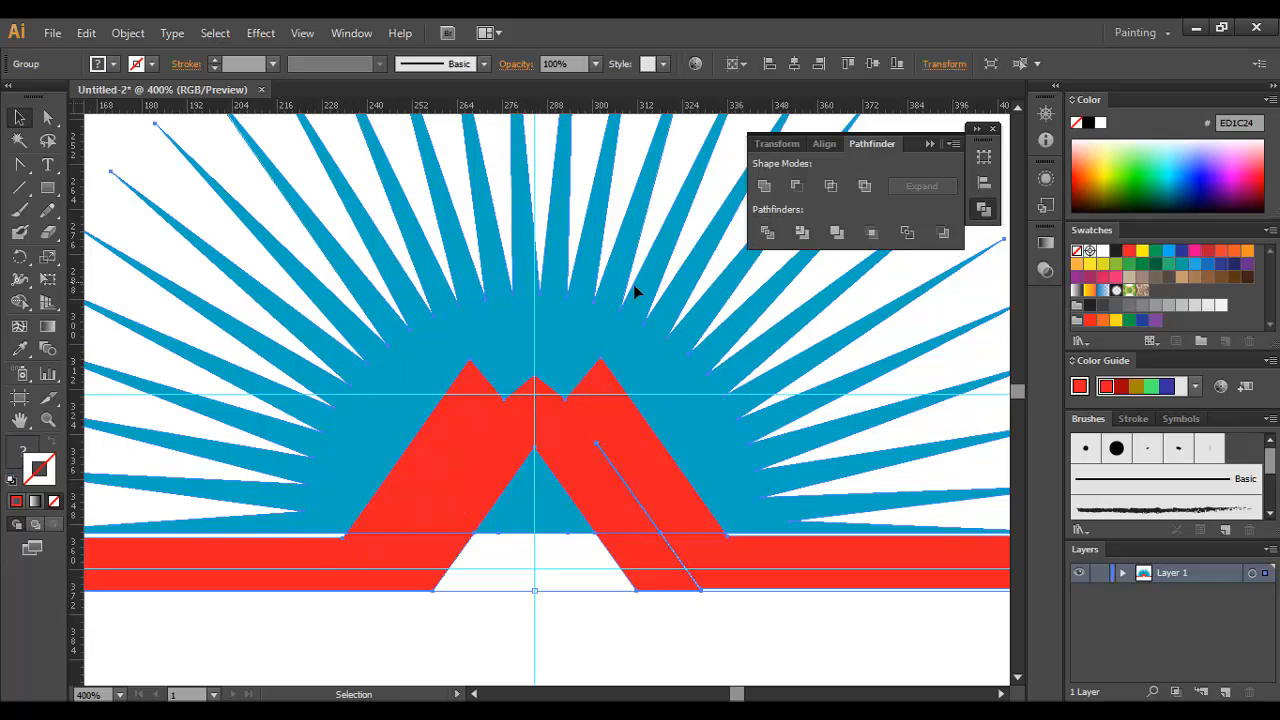
pyautogui.rightClick(630, 282)
pyautogui.click(694, 404)
# Step: Delete the wide red offset pieces and the blue area beneath the peaks, keeping only the thin red mountain line
pyautogui.click(511, 593)
pyautogui.click(469, 371)
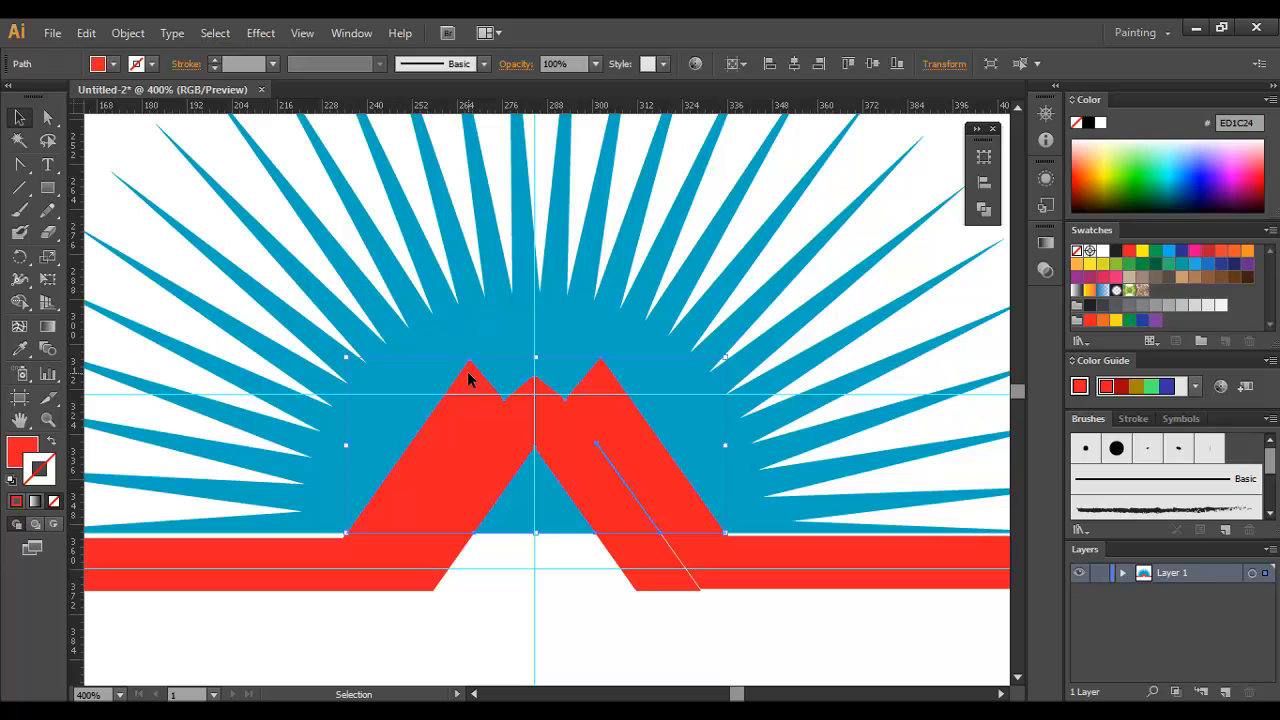
pyautogui.press('Delete')
pyautogui.click(526, 528)
pyautogui.press('Delete')
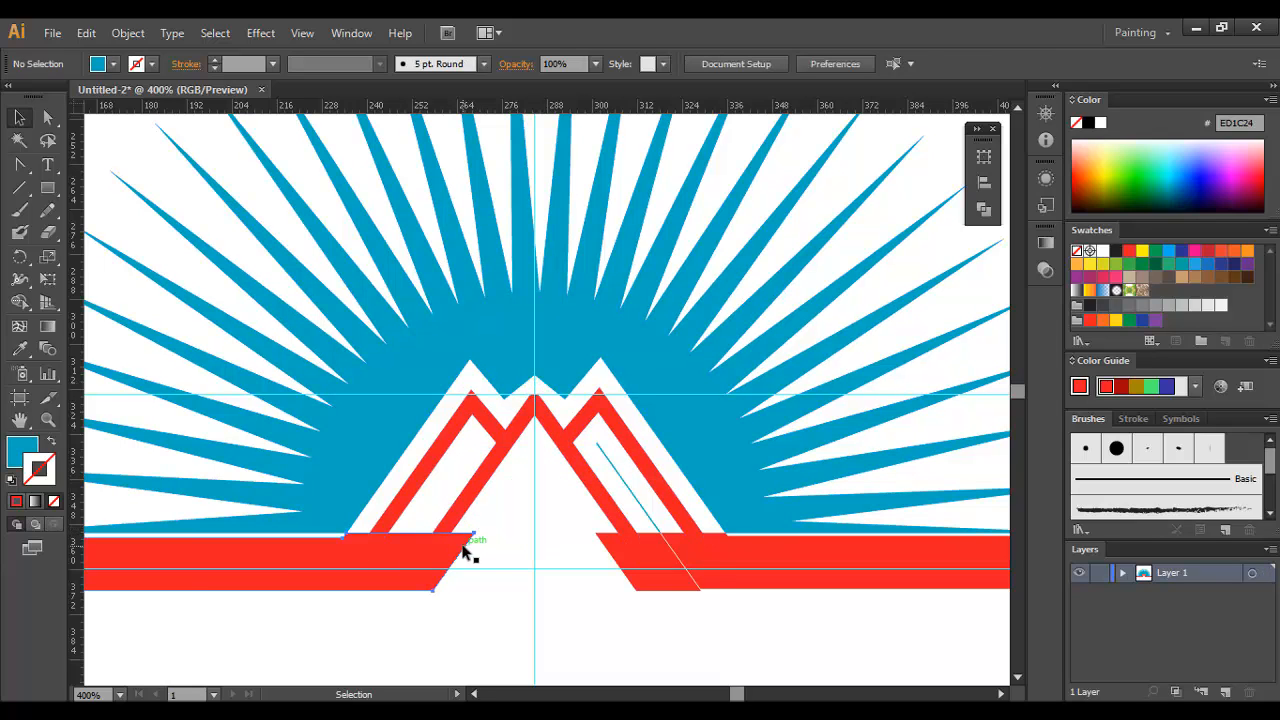
pyautogui.click(466, 543)
pyautogui.press('Delete')
pyautogui.click(609, 537)
pyautogui.press('Delete')
pyautogui.click(625, 490)
pyautogui.press('Delete')
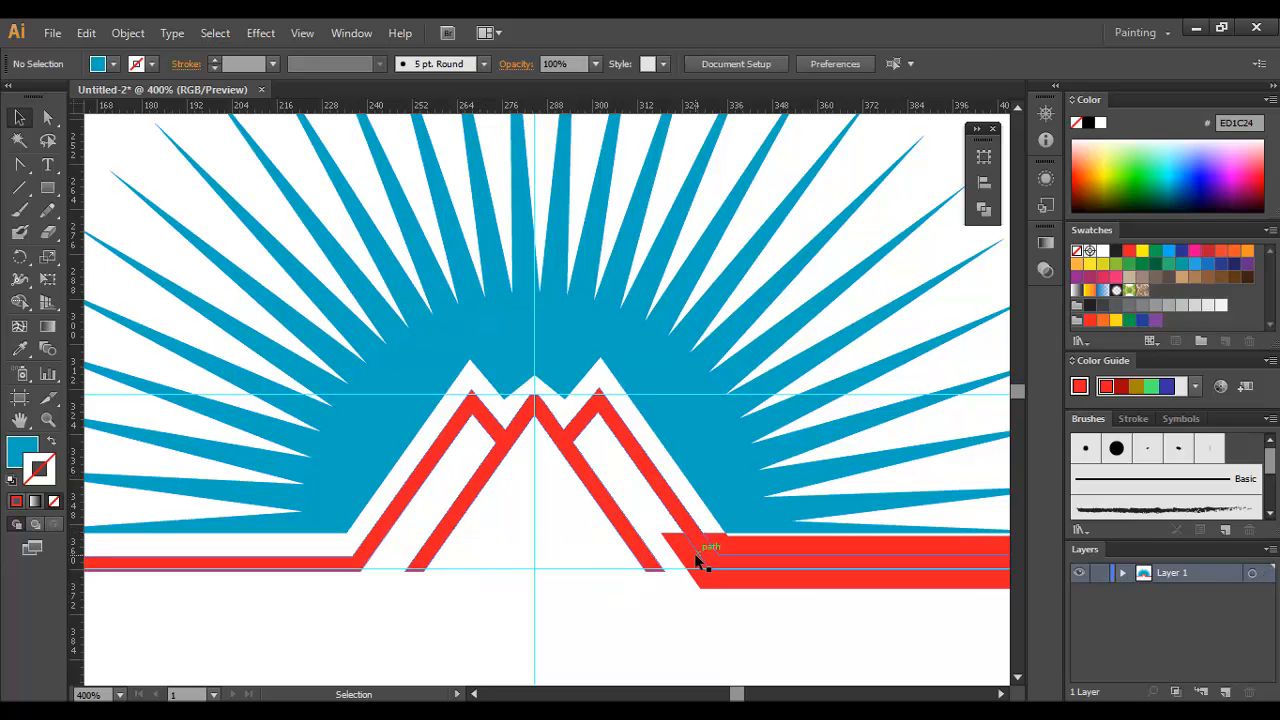
pyautogui.click(680, 568)
pyautogui.press('Delete')
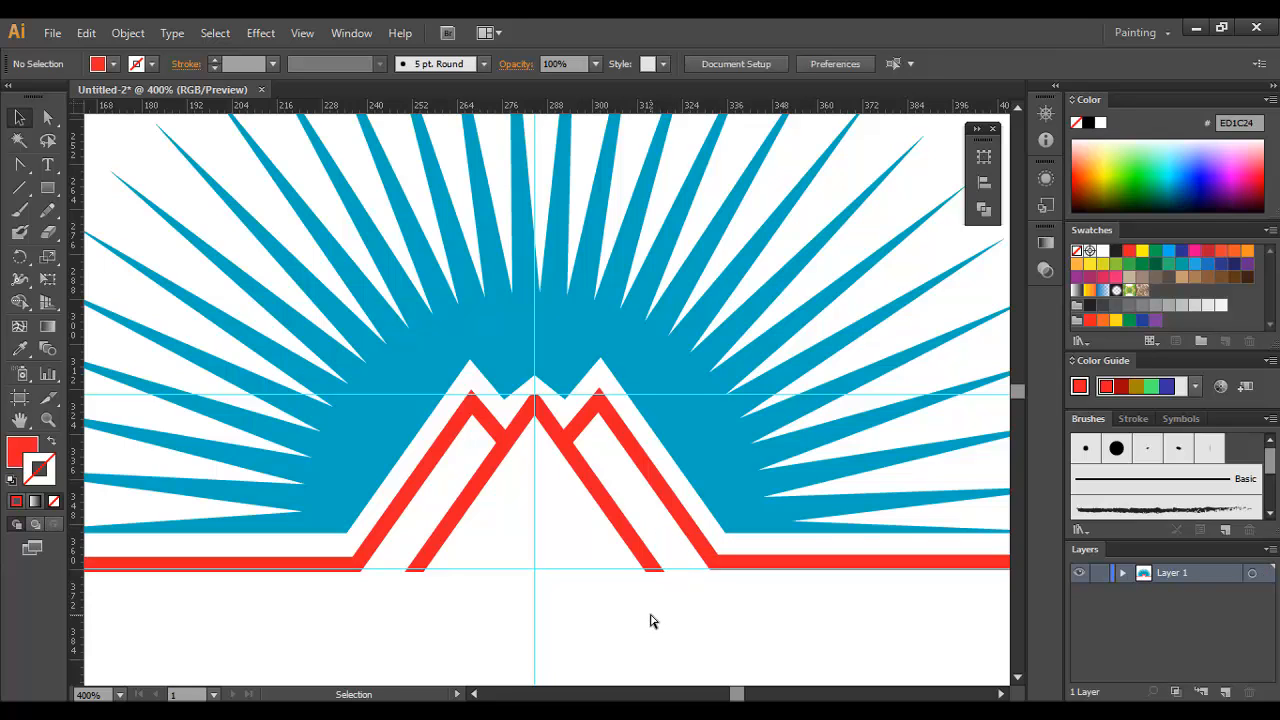
# Step: Try enlarging the thin red mountain line slightly from its centre, and undo the scaling
pyautogui.hotkey('ctrl', '-')
pyautogui.hotkey('ctrl', '-')
pyautogui.hotkey('ctrl', '-')
pyautogui.hotkey('ctrl', '-')
pyautogui.hotkey('ctrl', '-')
pyautogui.keyDown('ctrl'); pyautogui.click(572, 415); pyautogui.keyUp('ctrl')
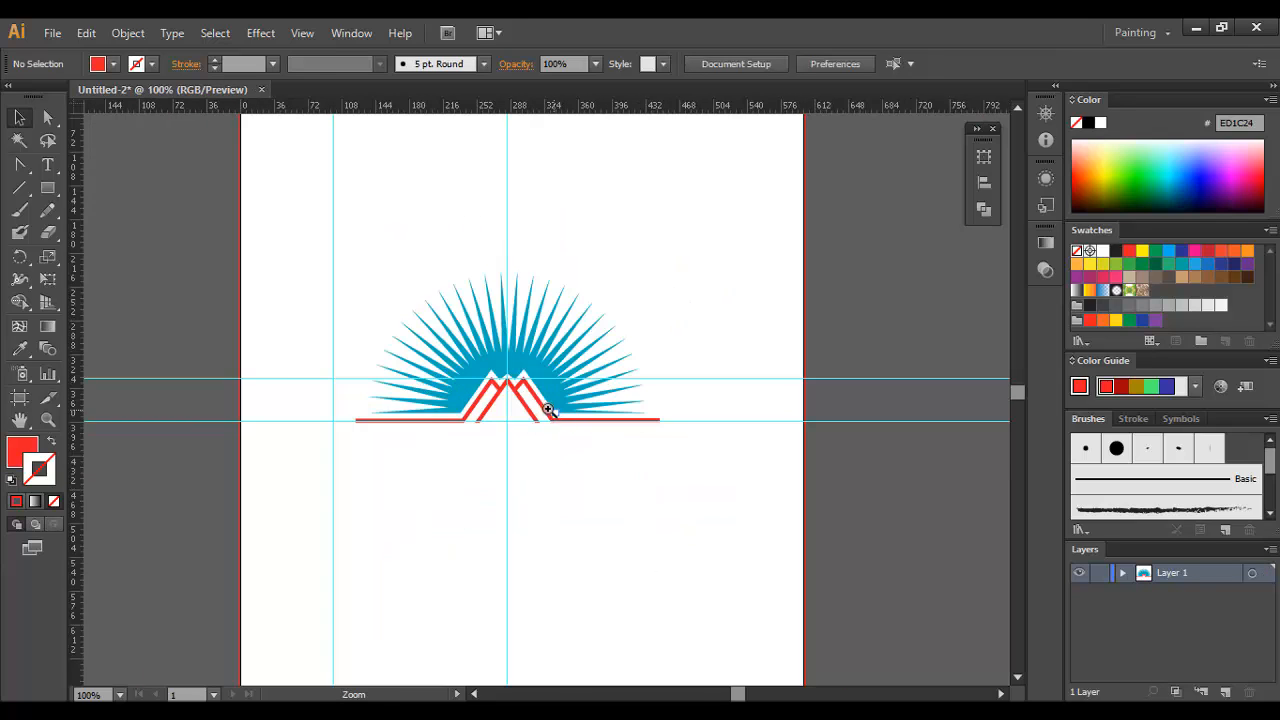
pyautogui.keyDown('ctrl'); pyautogui.click(546, 409); pyautogui.keyUp('ctrl')
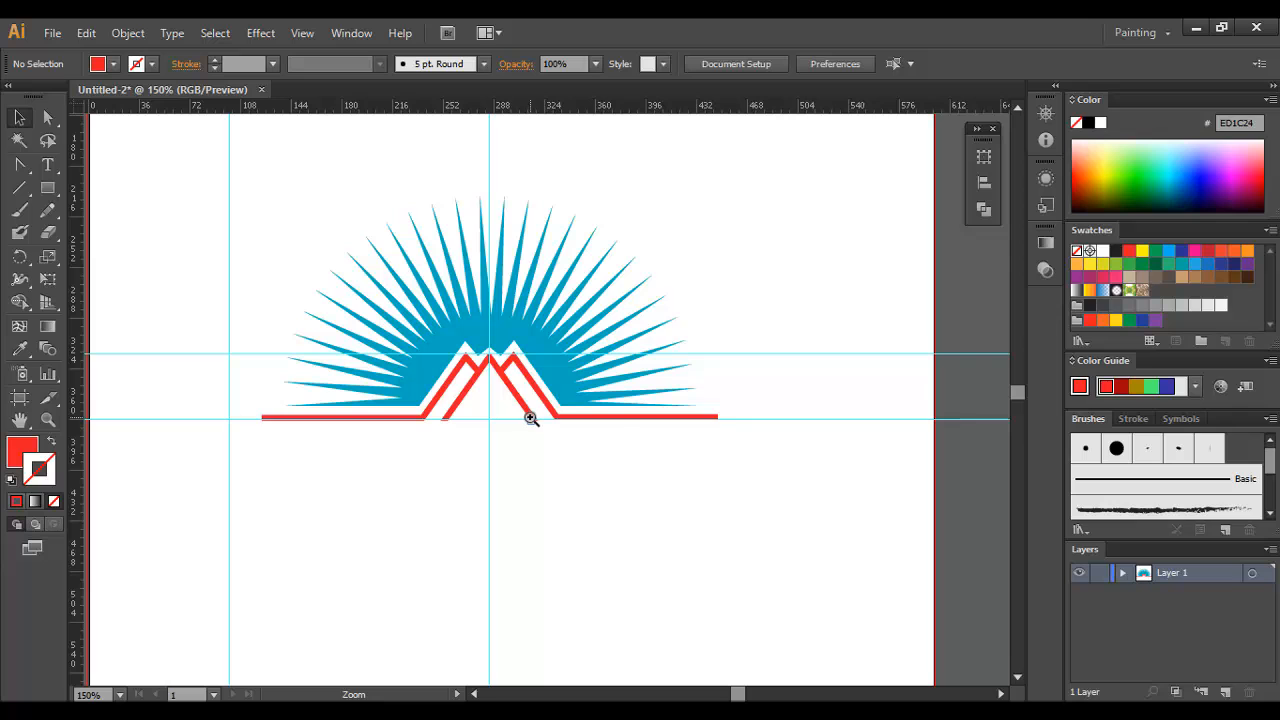
pyautogui.keyDown('ctrl'); pyautogui.click(528, 390); pyautogui.keyUp('ctrl')
pyautogui.click(527, 372)
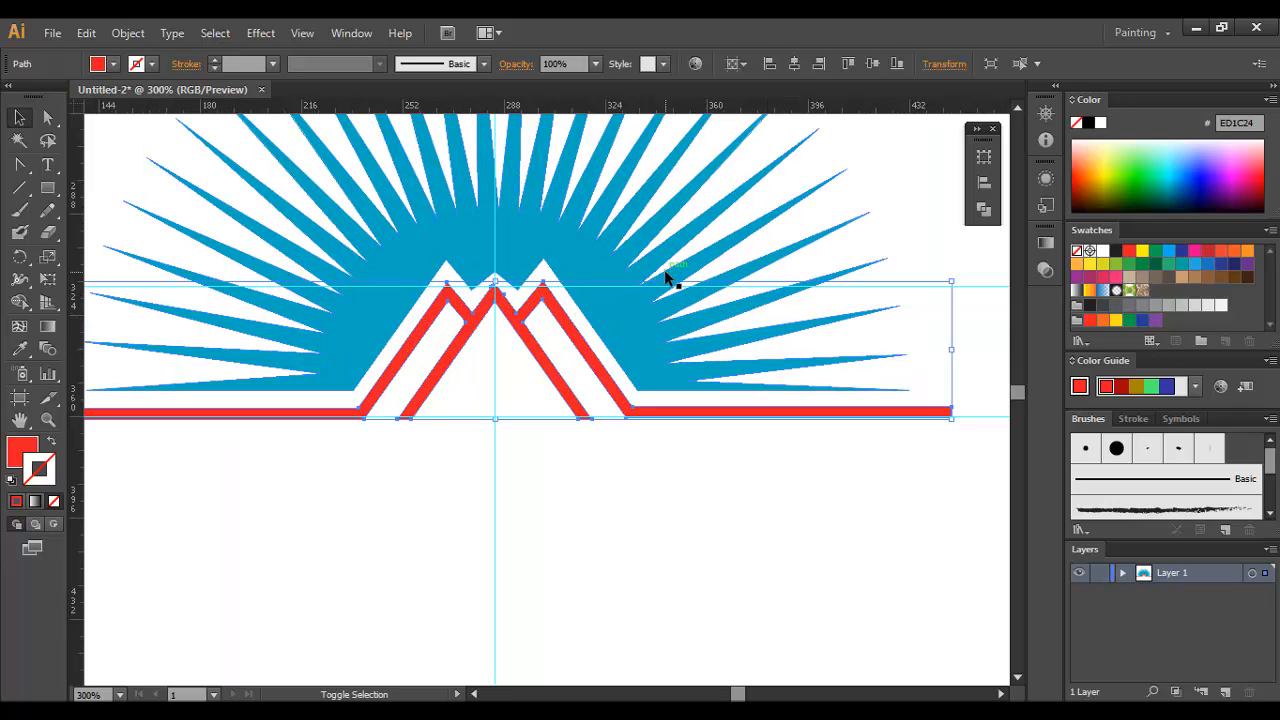
pyautogui.moveTo(495, 282); pyautogui.dragTo(494, 276)
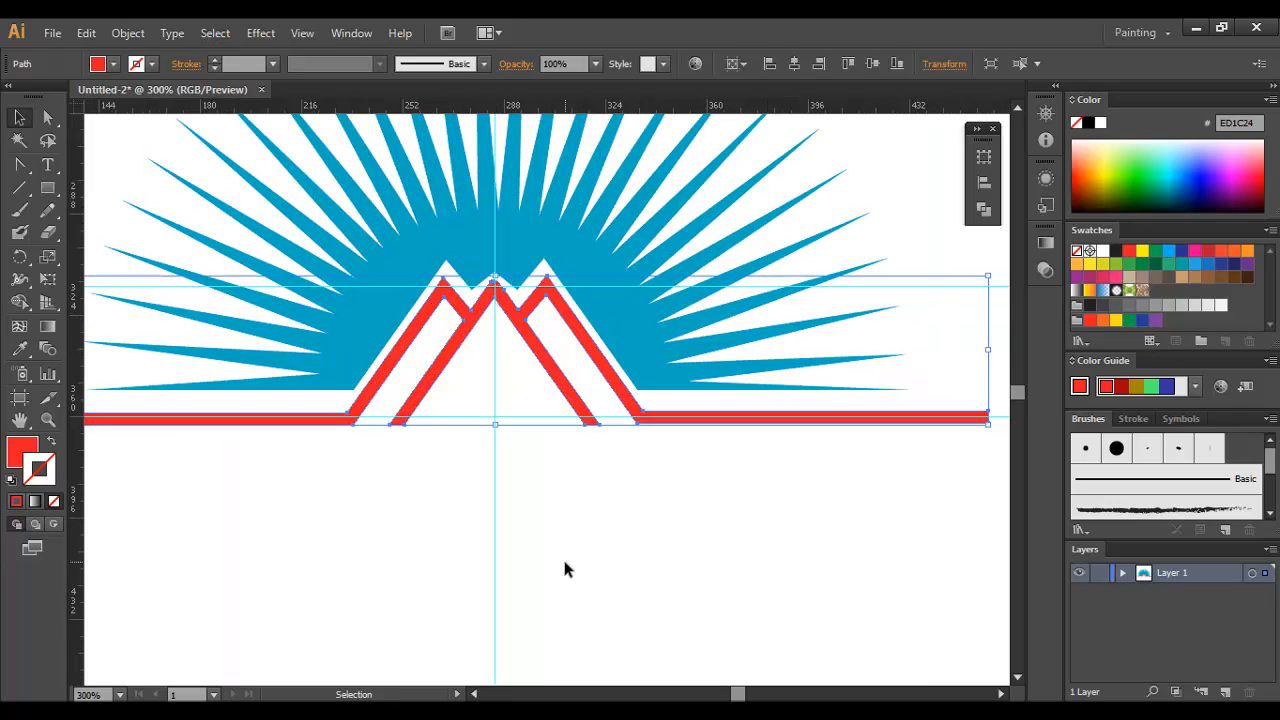
pyautogui.click(562, 558)
pyautogui.hotkey('ctrl', 'z')
pyautogui.click(562, 558)
pyautogui.press('space')
pyautogui.moveTo(567, 523); pyautogui.dragTo(584, 495)
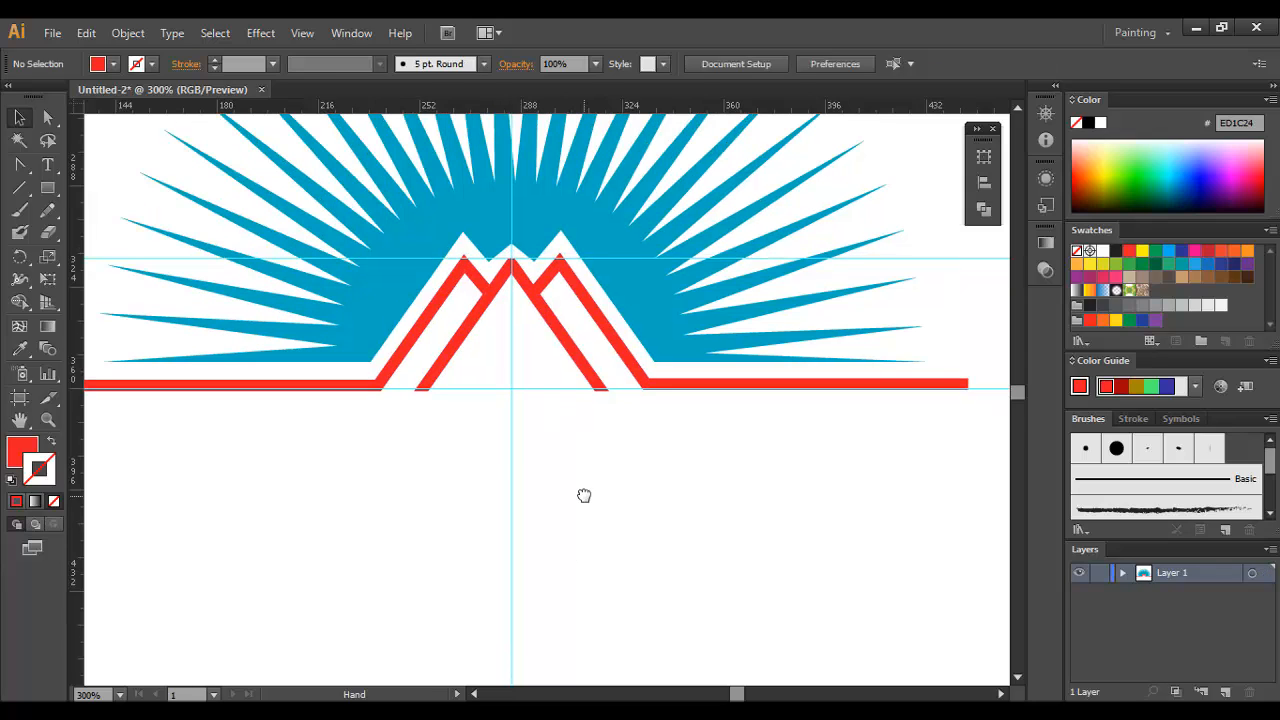
# Step: Undo the piece deletions, the Divide and the earlier offset, back to the plain red mountain line over the sunburst
pyautogui.hotkey('ctrl', 'z')
pyautogui.hotkey('ctrl', 'z')
pyautogui.hotkey('ctrl', 'z')
pyautogui.hotkey('ctrl', 'z')
pyautogui.hotkey('ctrl', 'z')
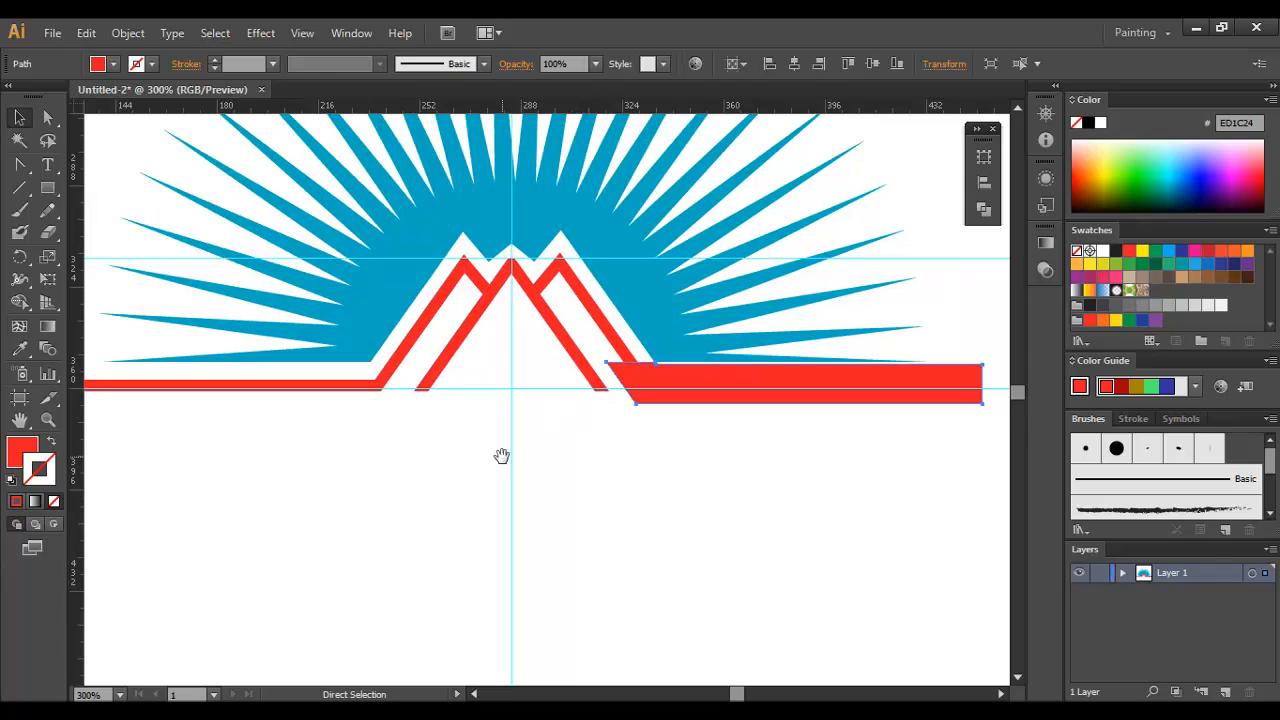
pyautogui.hotkey('ctrl', 'z')
pyautogui.hotkey('ctrl', 'z')
pyautogui.hotkey('ctrl', 'z')
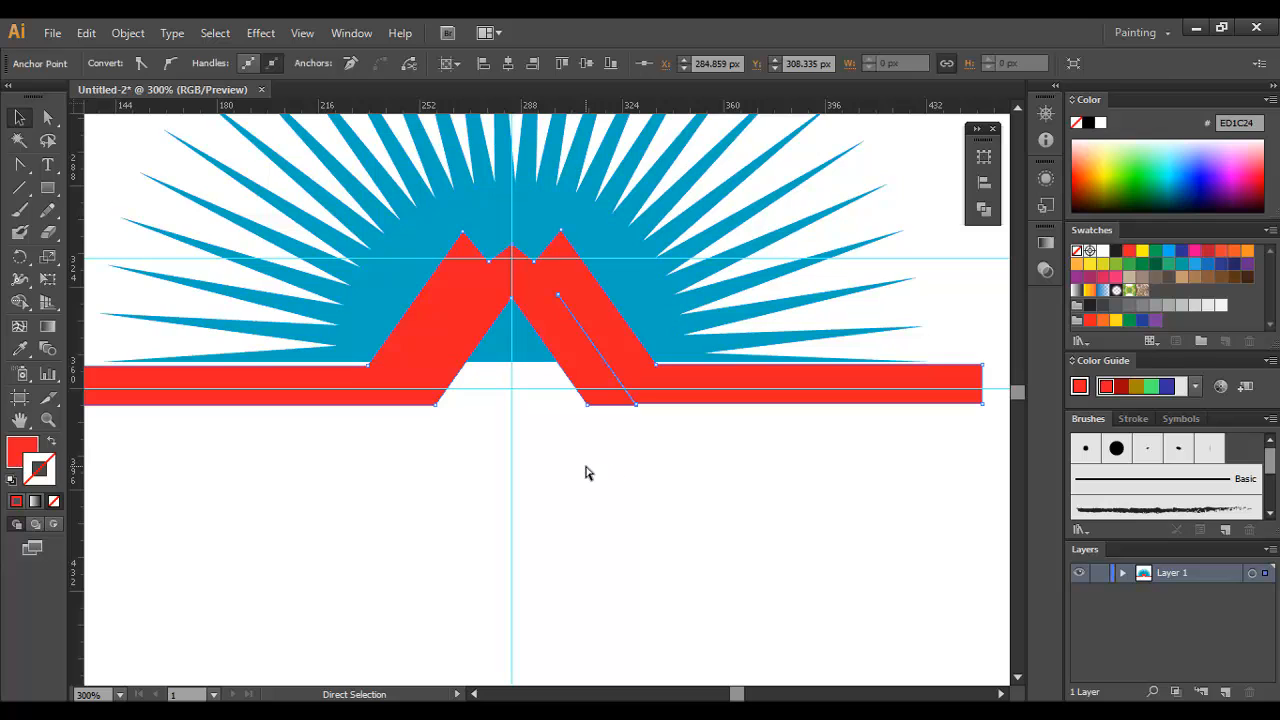
pyautogui.click(561, 462)
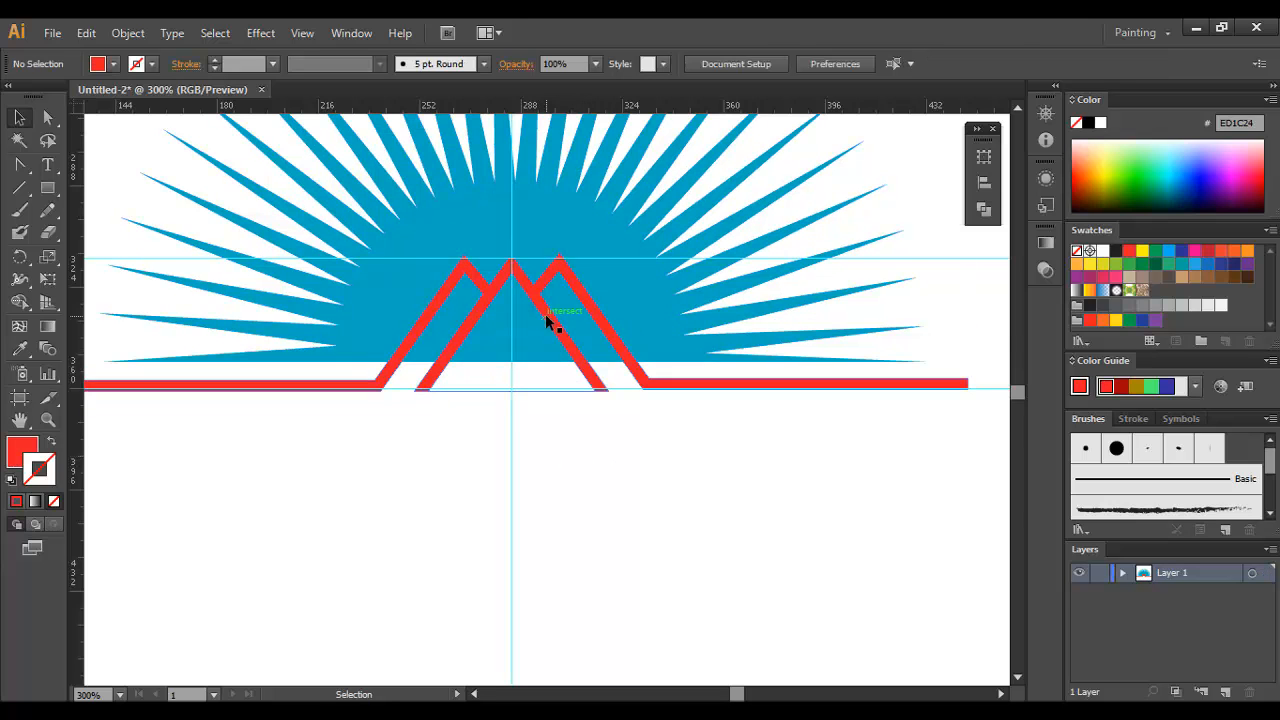
pyautogui.keyDown('ctrl'); pyautogui.click(504, 360); pyautogui.keyUp('ctrl')
pyautogui.keyDown('ctrl'); pyautogui.click(586, 362); pyautogui.keyUp('ctrl')
pyautogui.click(557, 345)
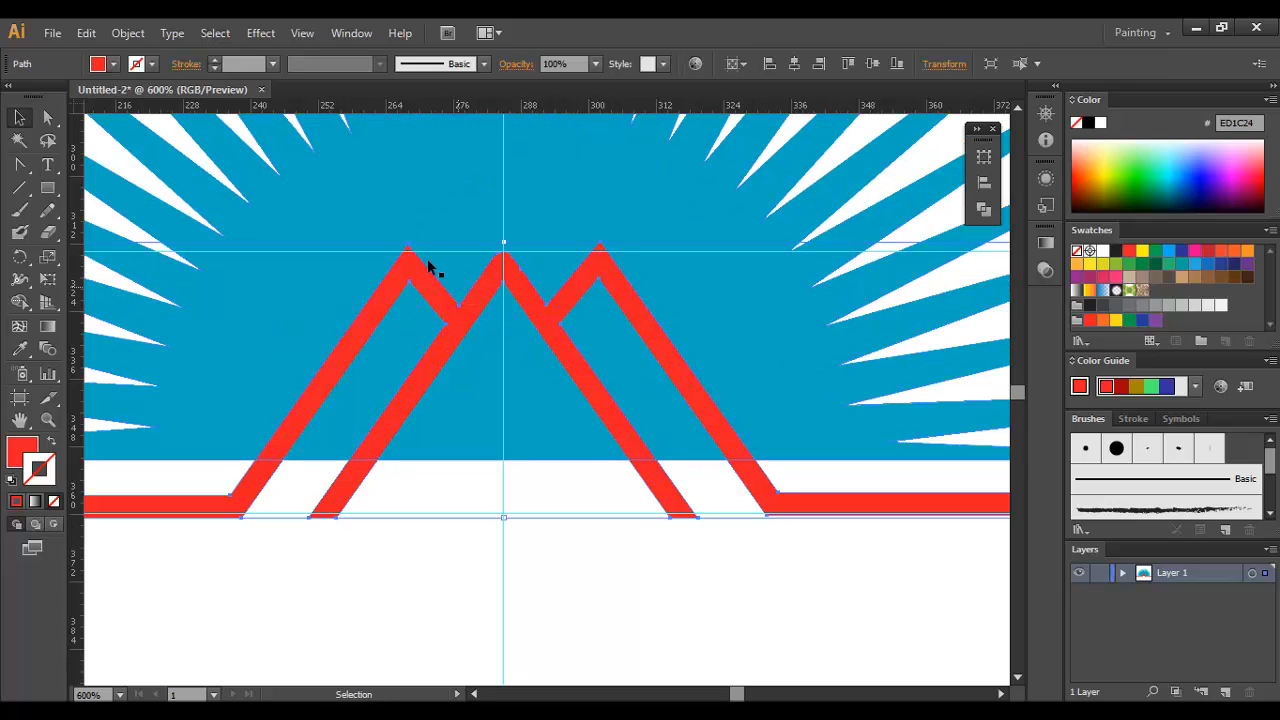
pyautogui.click(128, 33)
pyautogui.moveTo(160, 413)
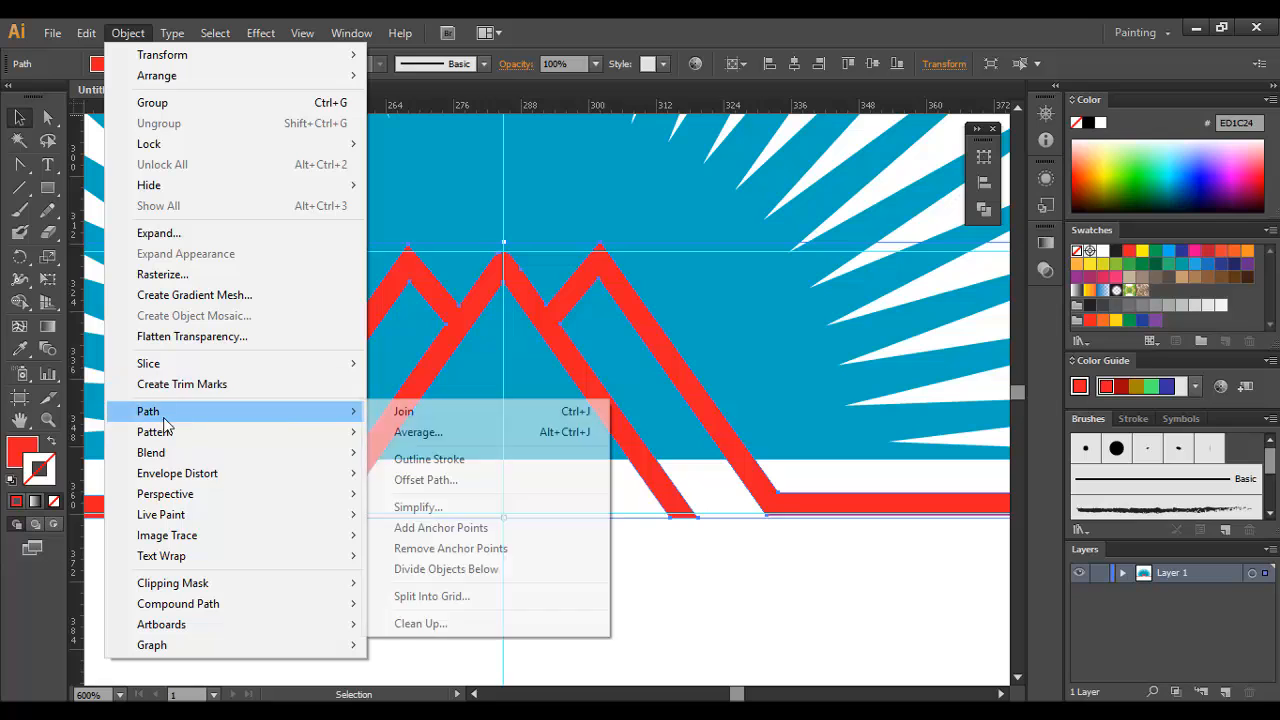
pyautogui.click(809, 617)
# Step: Remove the extra top anchor from the rounded tip of the red mountain line's central peak
pyautogui.keyDown('ctrl'); pyautogui.click(495, 326); pyautogui.keyUp('ctrl')
pyautogui.keyDown('ctrl'); pyautogui.click(505, 320); pyautogui.keyUp('ctrl')
pyautogui.keyDown('ctrl'); pyautogui.click(622, 411); pyautogui.keyUp('ctrl')
pyautogui.keyDown('ctrl'); pyautogui.click(616, 427); pyautogui.keyUp('ctrl')
pyautogui.keyDown('ctrl'); pyautogui.click(486, 372); pyautogui.keyUp('ctrl')
pyautogui.keyDown('ctrl'); pyautogui.click(520, 340); pyautogui.keyUp('ctrl')
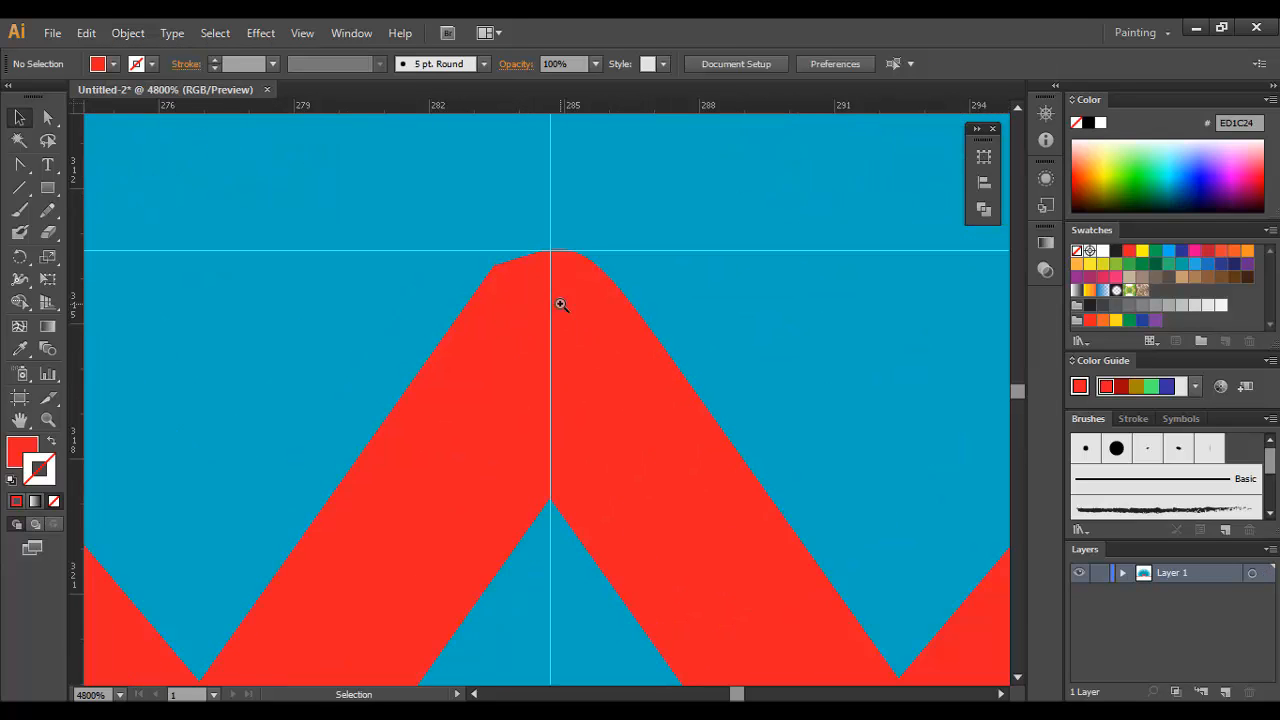
pyautogui.click(559, 301)
pyautogui.hotkey('shift', 'c')
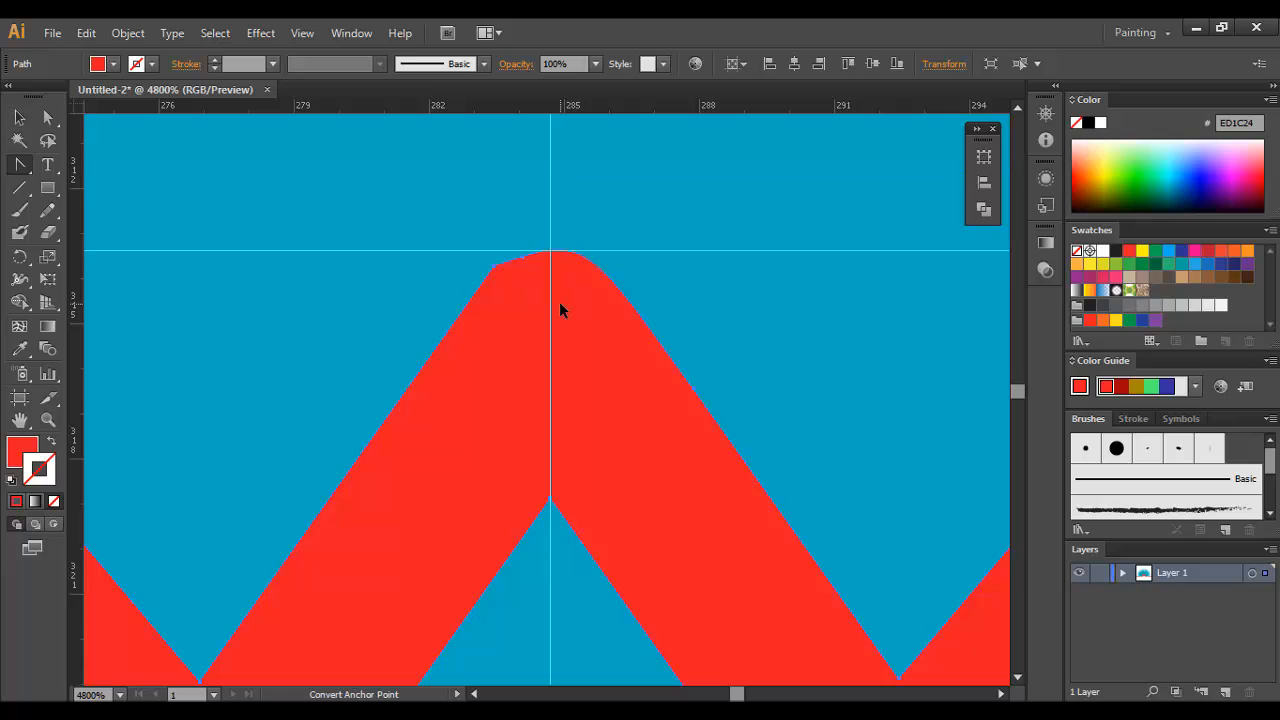
pyautogui.moveTo(549, 251)
pyautogui.mouseDown()
pyautogui.moveTo(551, 239)
pyautogui.moveTo(528, 265)
pyautogui.moveTo(555, 270)
pyautogui.mouseUp()
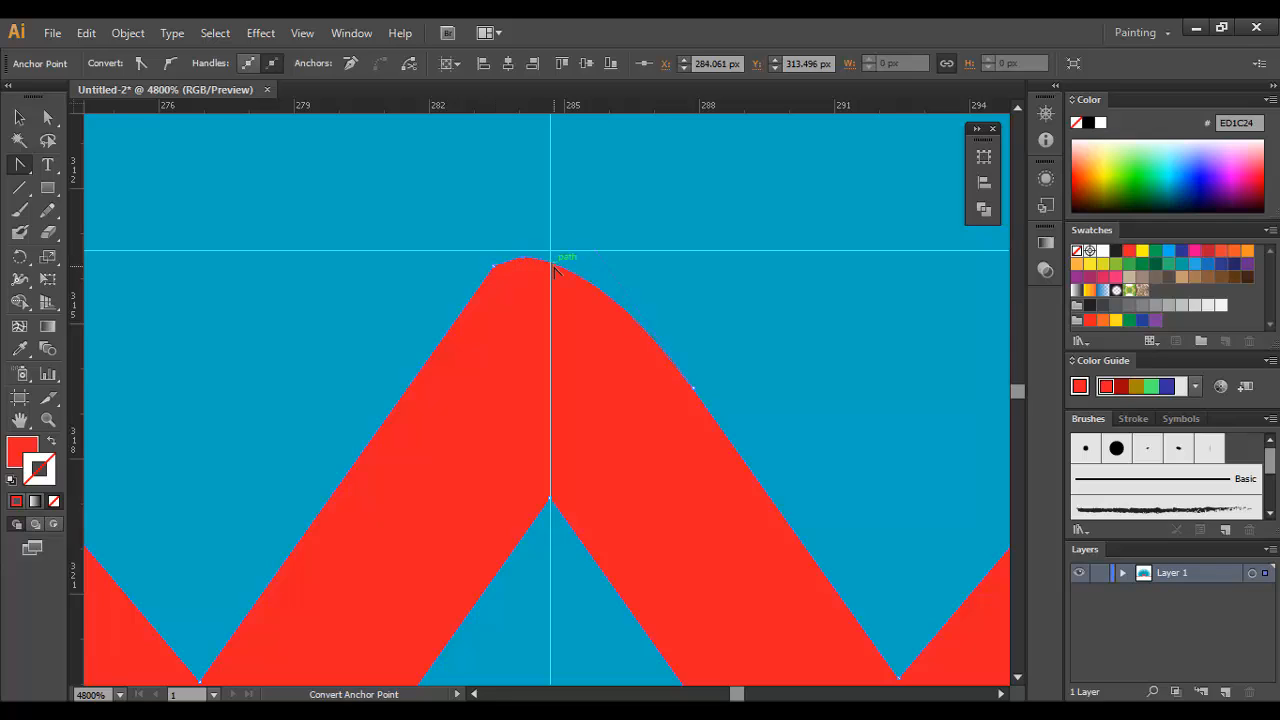
# Step: Move the central peak's remaining tip anchor up onto the vertical guide to form a sharp point
pyautogui.press('a')
pyautogui.moveTo(493, 268); pyautogui.dragTo(548, 189)
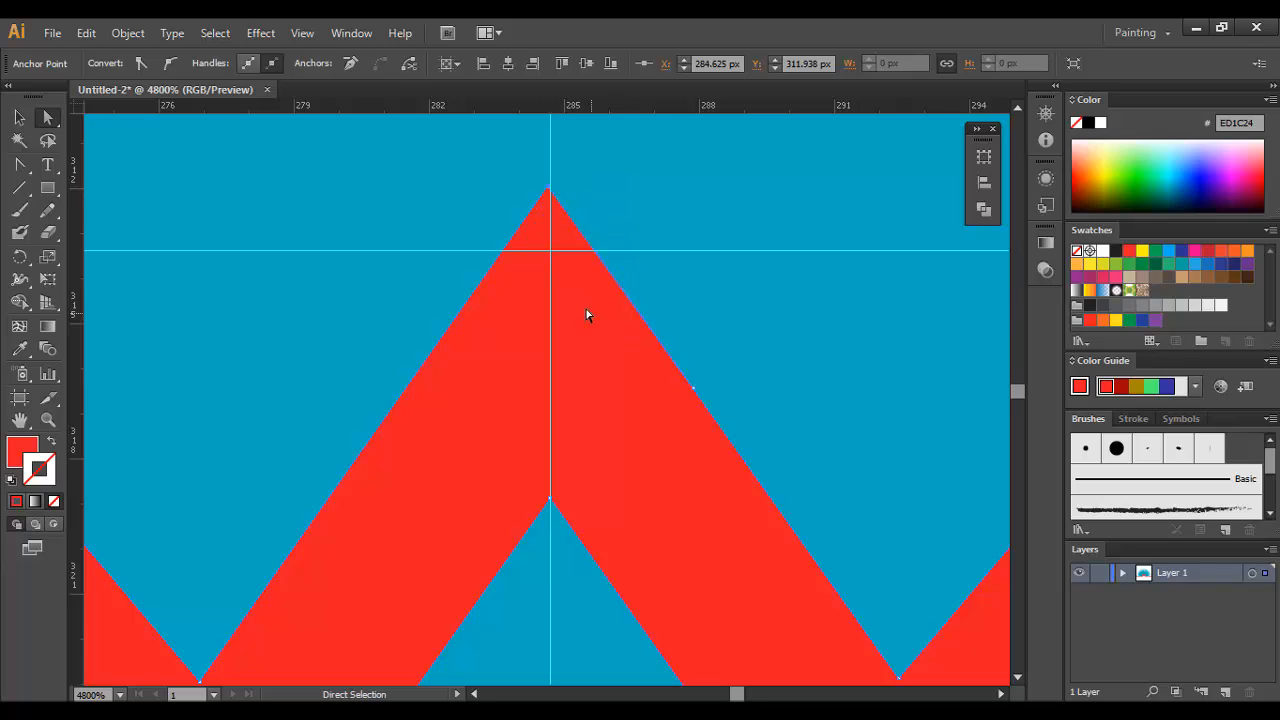
pyautogui.press('p')
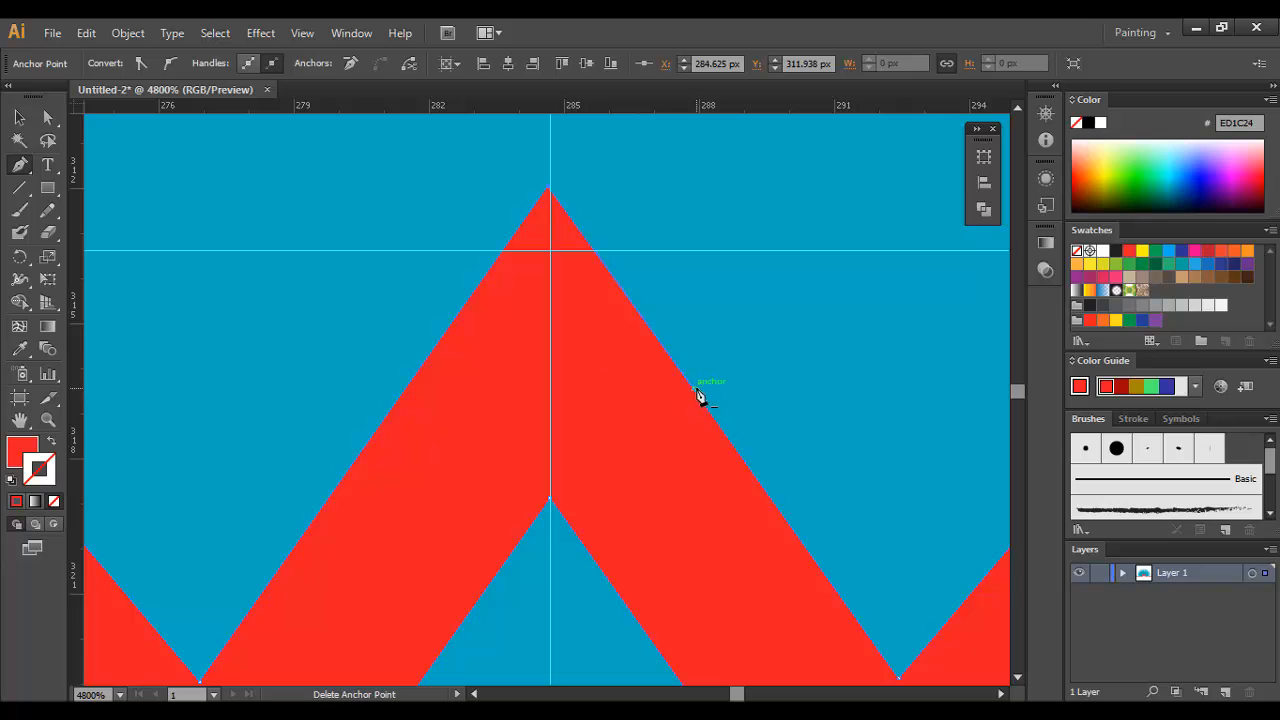
pyautogui.hotkey('ctrl', '-')
pyautogui.hotkey('ctrl', '-')
pyautogui.hotkey('ctrl', '-')
pyautogui.hotkey('ctrl', '-')
pyautogui.hotkey('ctrl', '-')
pyautogui.hotkey('ctrl', '-')
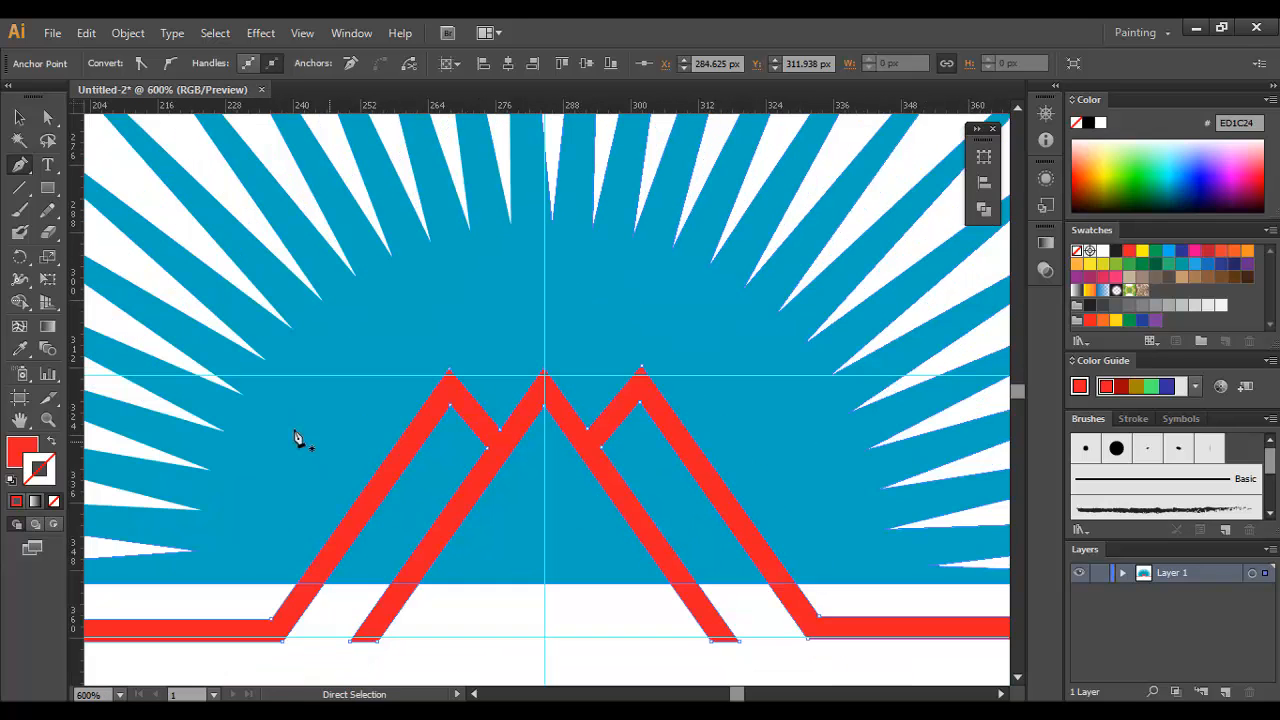
# Step: Offset the red mountain line's path by 2 px with Miter joins and a miter limit of 4, with the preview turned on
pyautogui.press('v')
pyautogui.click(595, 581)
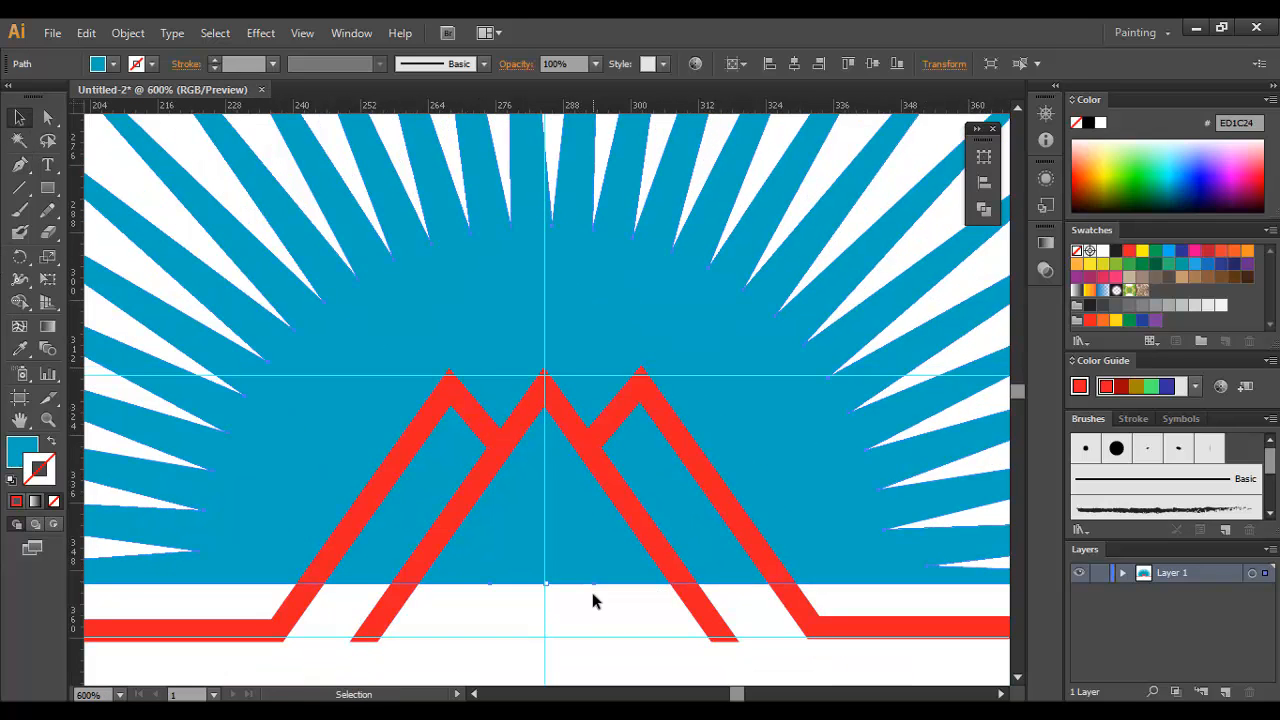
pyautogui.click(591, 590)
pyautogui.keyDown('ctrl'); pyautogui.click(583, 489); pyautogui.keyUp('ctrl')
pyautogui.click(546, 344)
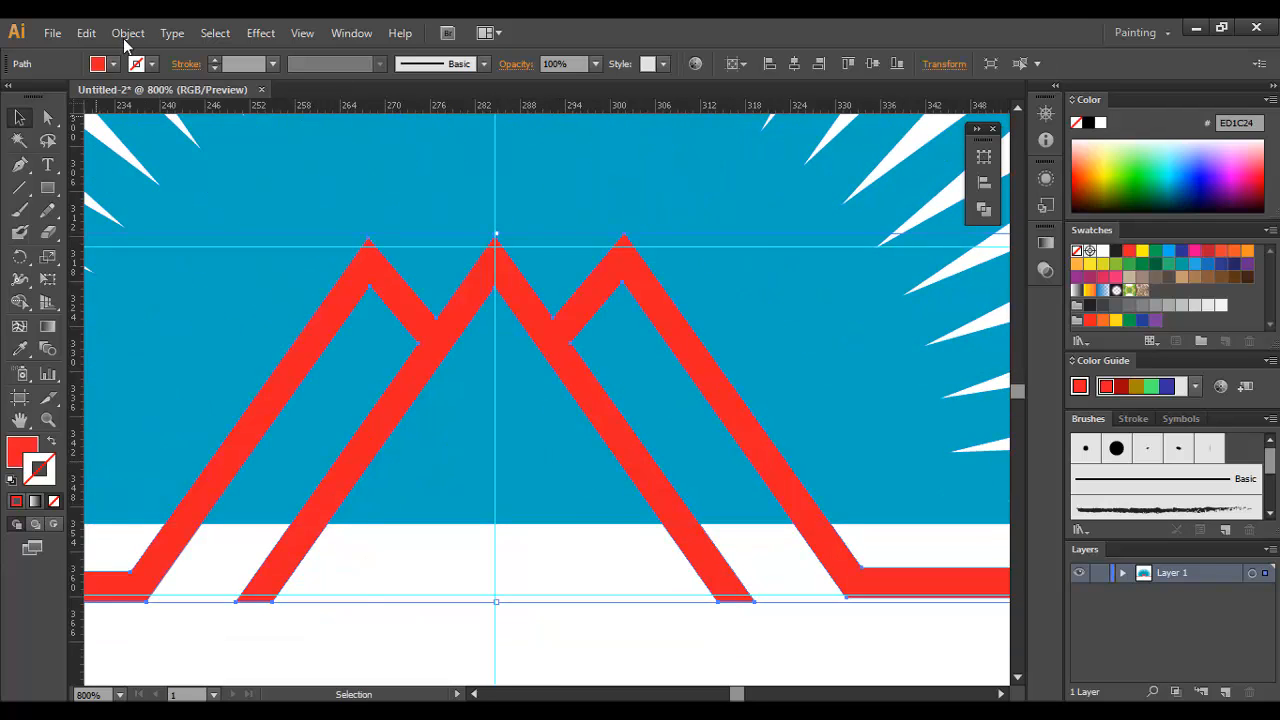
pyautogui.click(127, 33)
pyautogui.moveTo(157, 409)
pyautogui.click(428, 478)
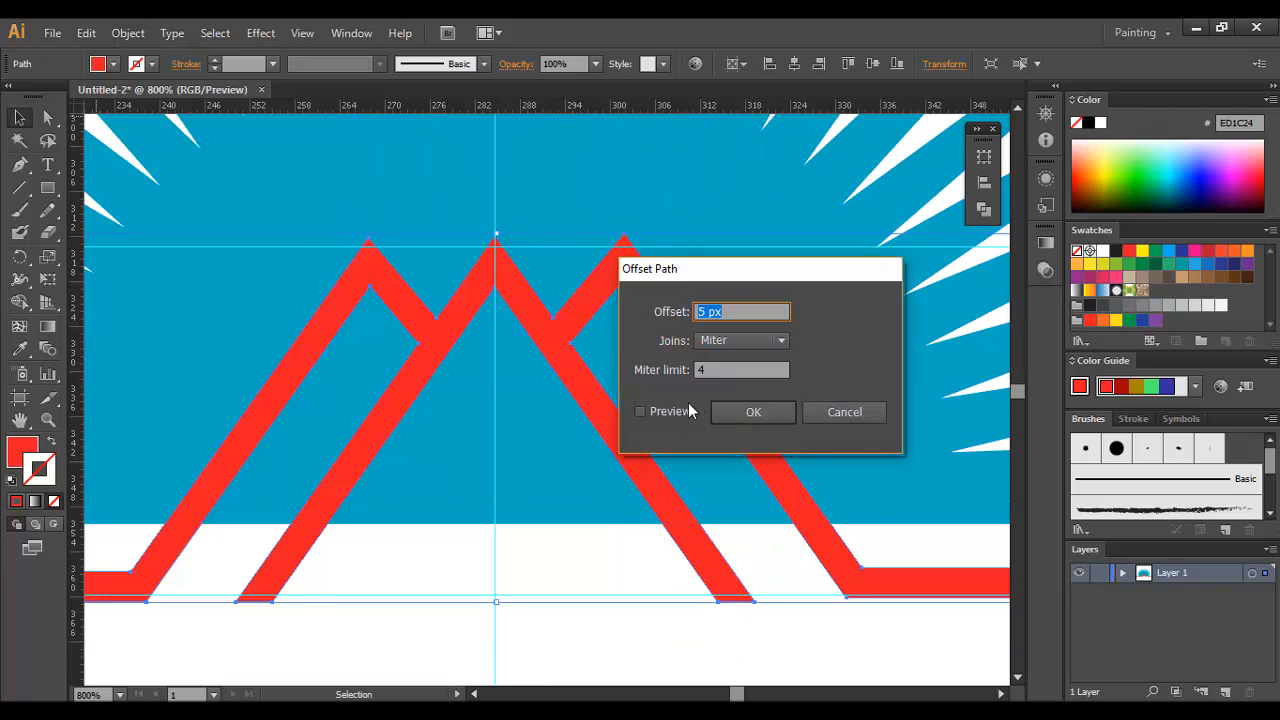
pyautogui.click(665, 413)
pyautogui.scroll(-4, 732, 320)
pyautogui.scroll(1, 732, 320)
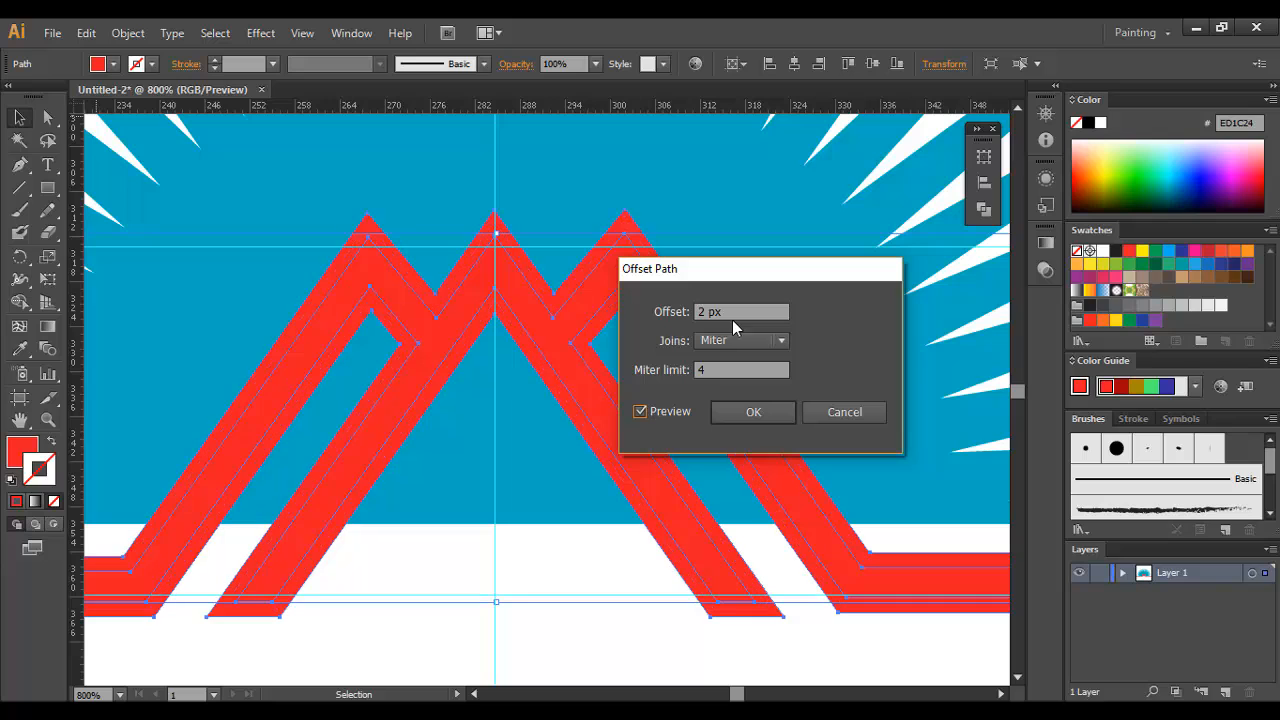
pyautogui.click(753, 413)
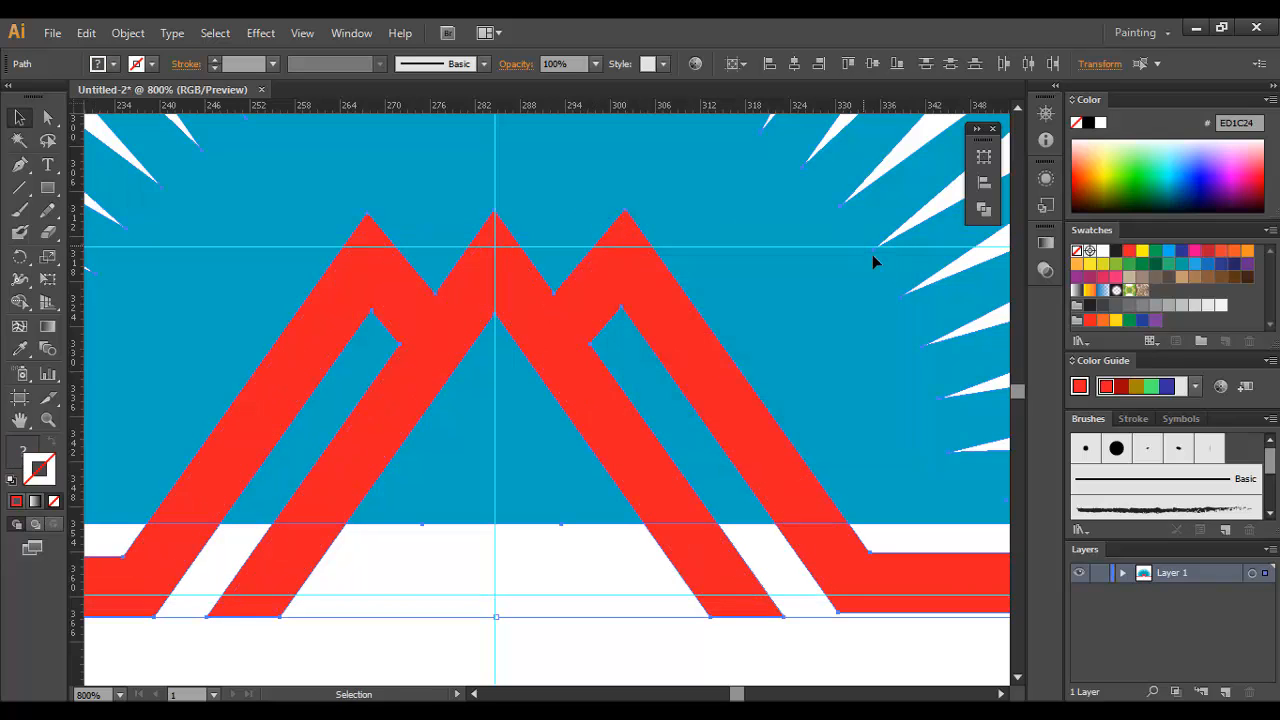
# Step: Divide the selected sunburst and 2 px offset outline with Pathfinder, and ungroup the result
pyautogui.click(983, 208)
pyautogui.click(767, 235)
pyautogui.rightClick(582, 233)
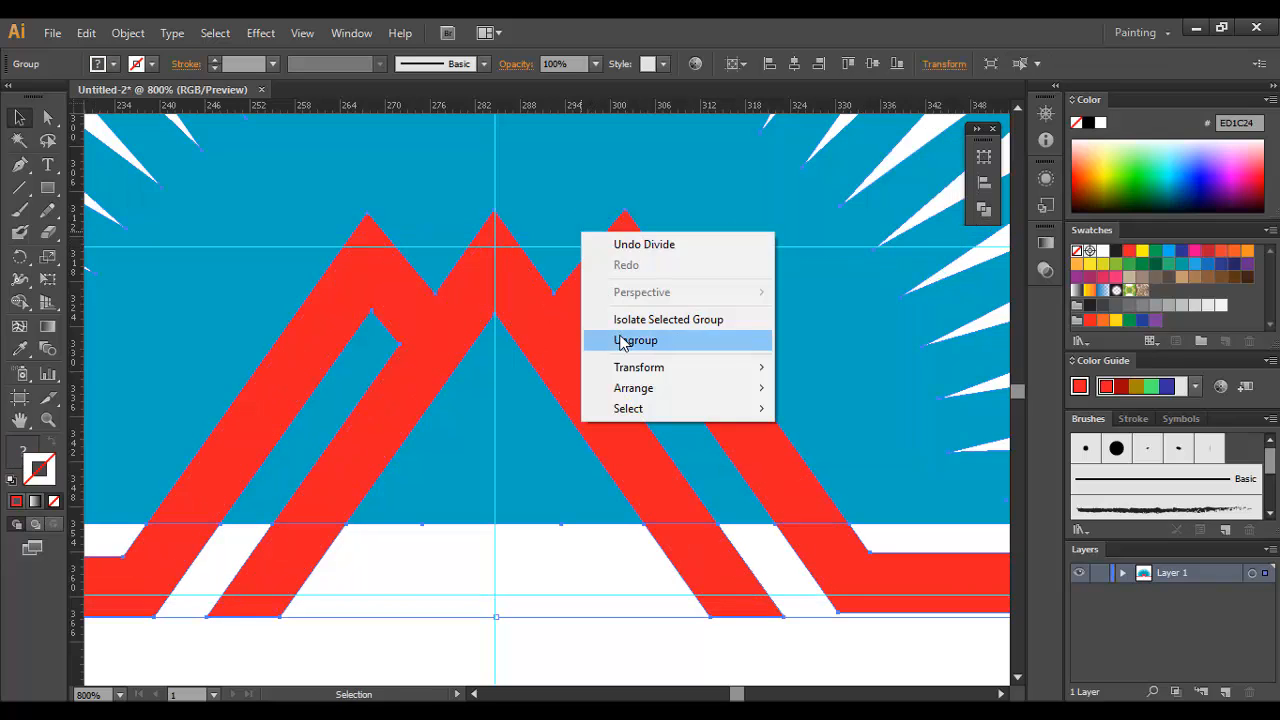
pyautogui.click(621, 342)
# Step: Delete the blue pieces inside the mountain and the red offset pieces around it, keeping the original red line
pyautogui.click(500, 481)
pyautogui.press('Delete')
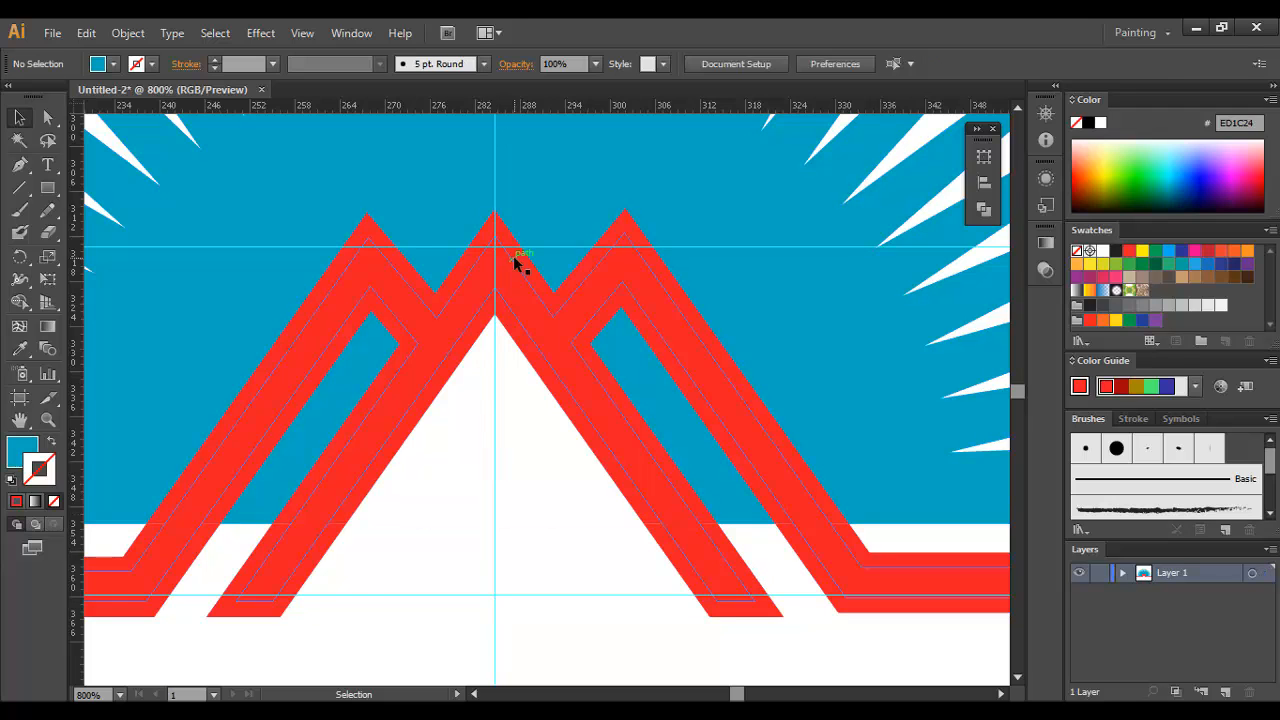
pyautogui.click(515, 260)
pyautogui.press('Delete')
pyautogui.click(743, 568)
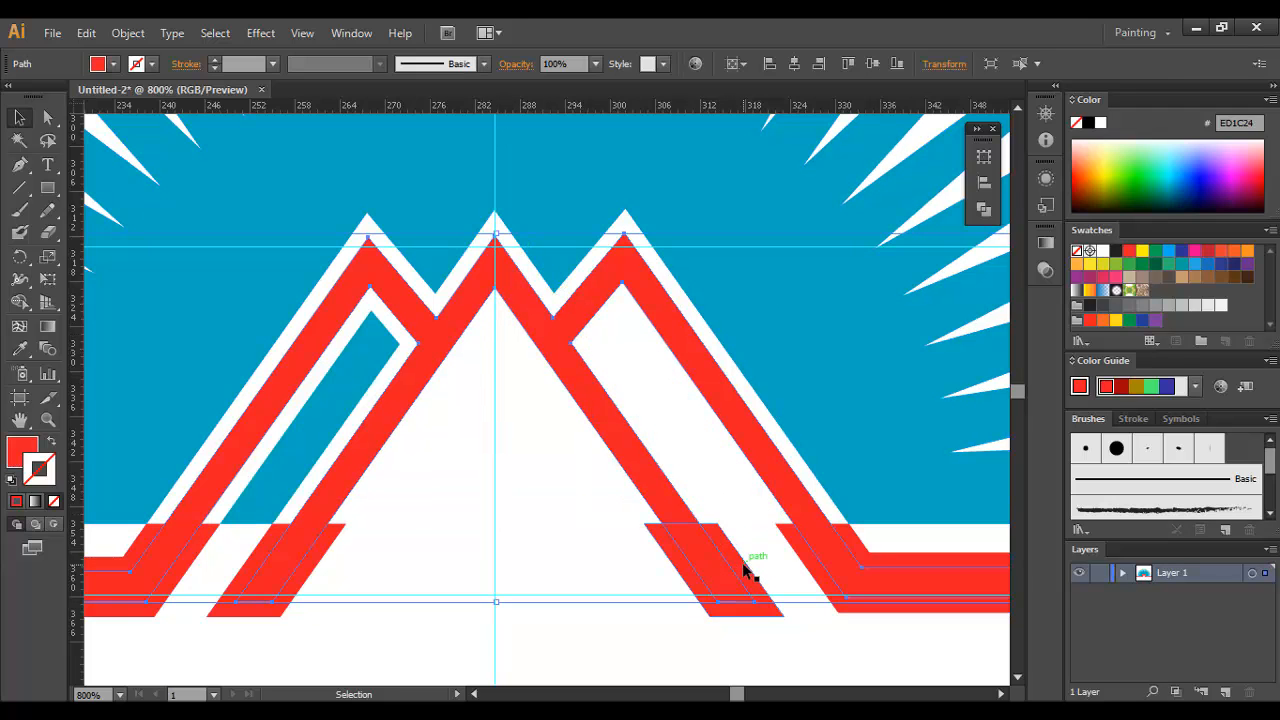
pyautogui.press('Delete')
pyautogui.click(808, 557)
pyautogui.press('Delete')
pyautogui.click(317, 531)
pyautogui.press('Delete')
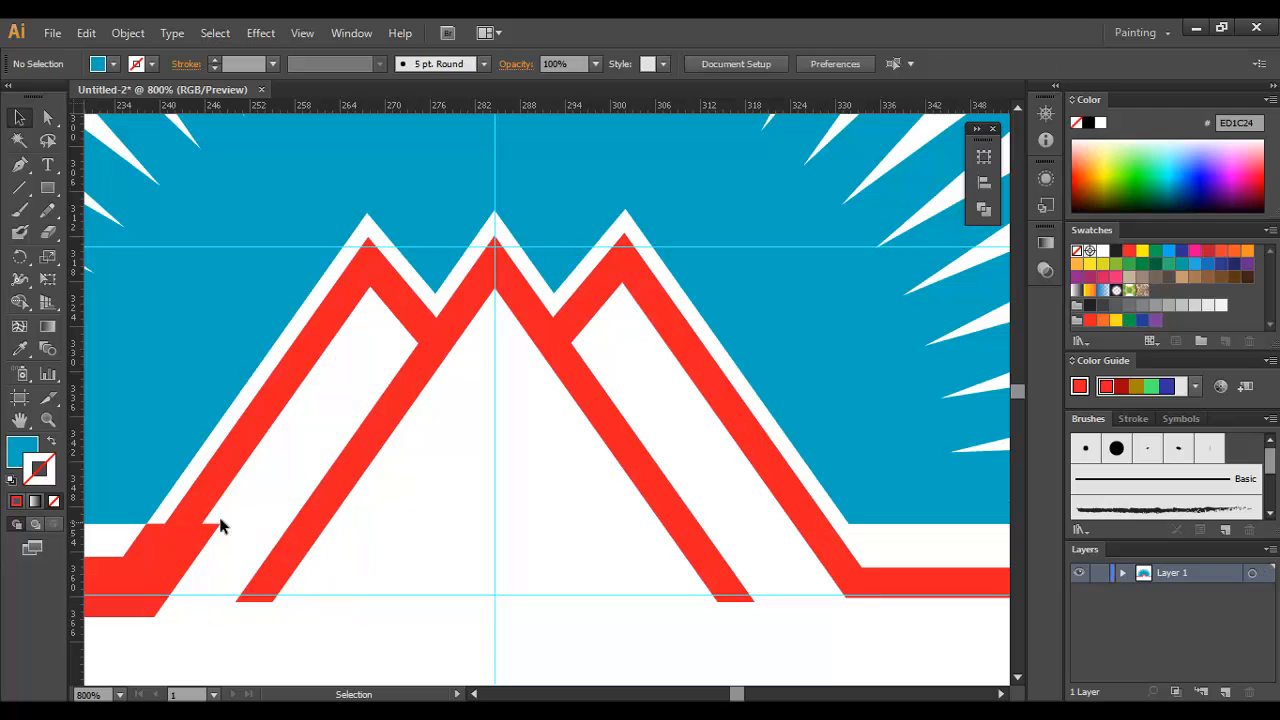
pyautogui.click(204, 538)
pyautogui.press('Delete')
pyautogui.hotkey('ctrl', '-')
pyautogui.hotkey('ctrl', '-')
pyautogui.hotkey('ctrl', '-')
pyautogui.hotkey('ctrl', '-')
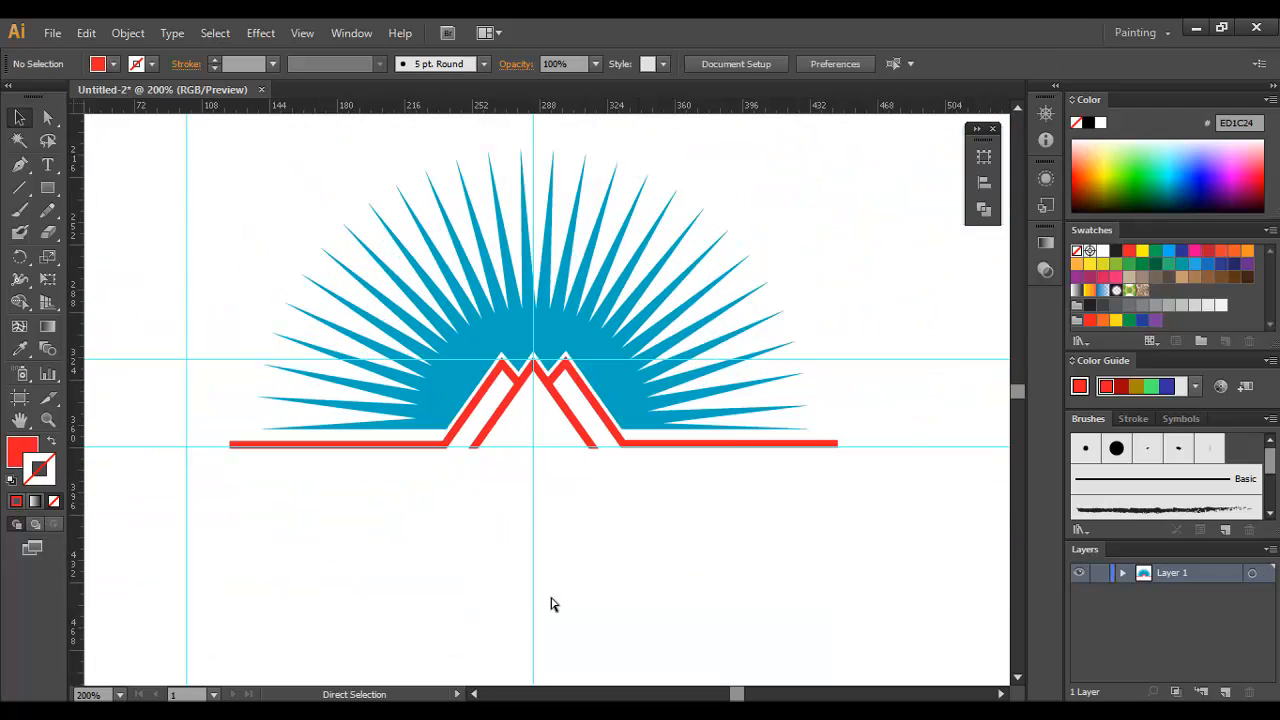
pyautogui.hotkey('ctrl', '-')
pyautogui.keyDown('ctrl'); pyautogui.click(555, 471); pyautogui.keyUp('ctrl')
pyautogui.keyDown('ctrl'); pyautogui.click(556, 431); pyautogui.keyUp('ctrl')
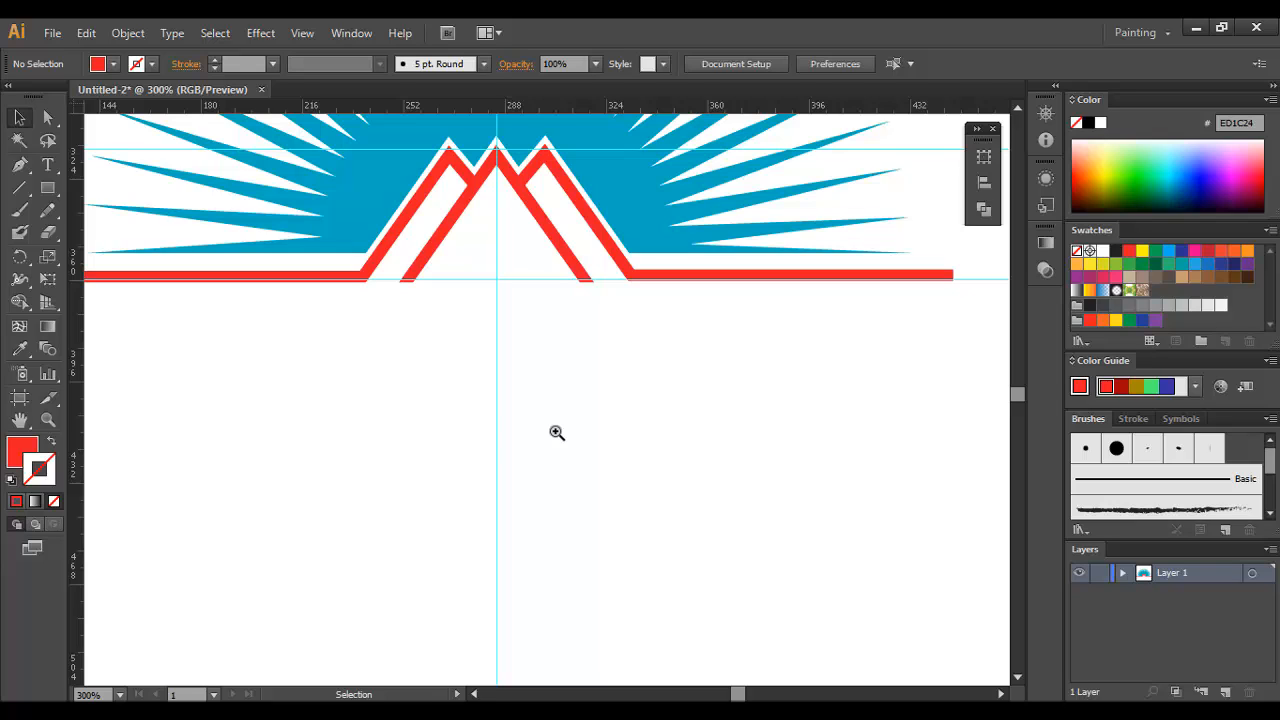
# Step: Duplicate the red mountain line into the empty area below the original
pyautogui.keyDown('ctrl'); pyautogui.click(513, 437); pyautogui.keyUp('ctrl')
pyautogui.moveTo(483, 234); pyautogui.dragTo(479, 430)
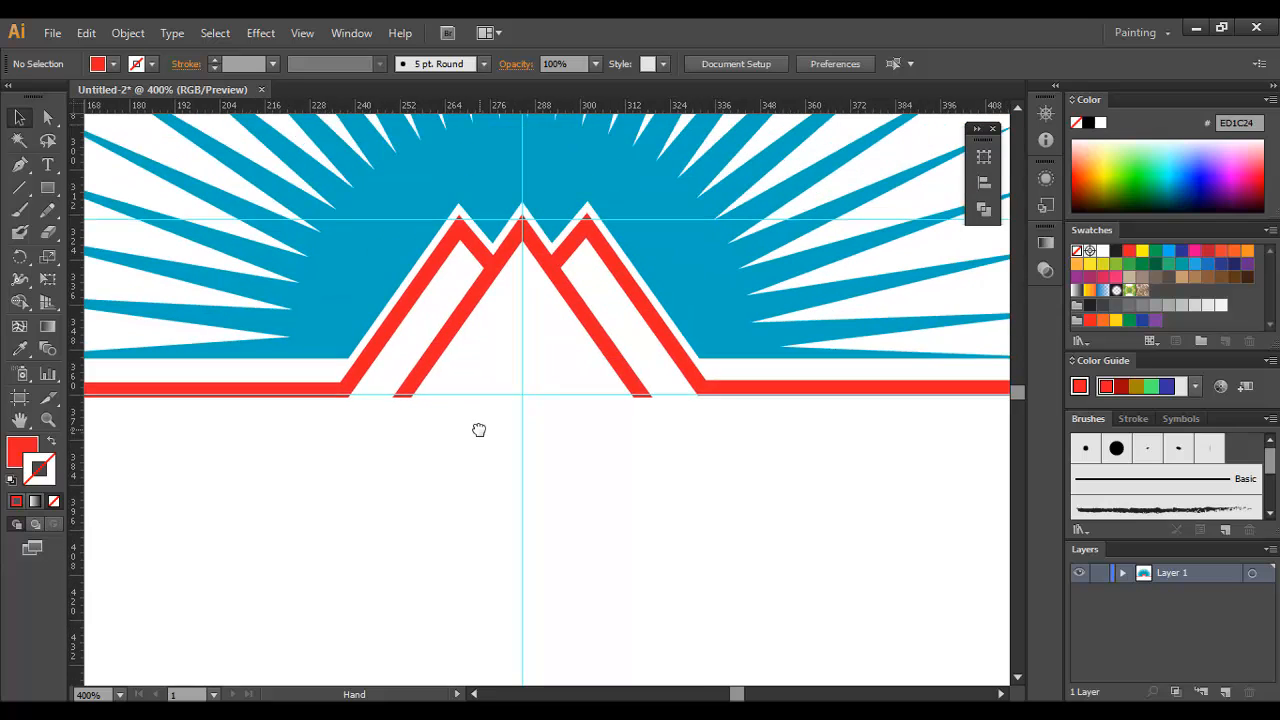
pyautogui.keyDown('ctrl'); pyautogui.click(267, 287); pyautogui.keyUp('ctrl')
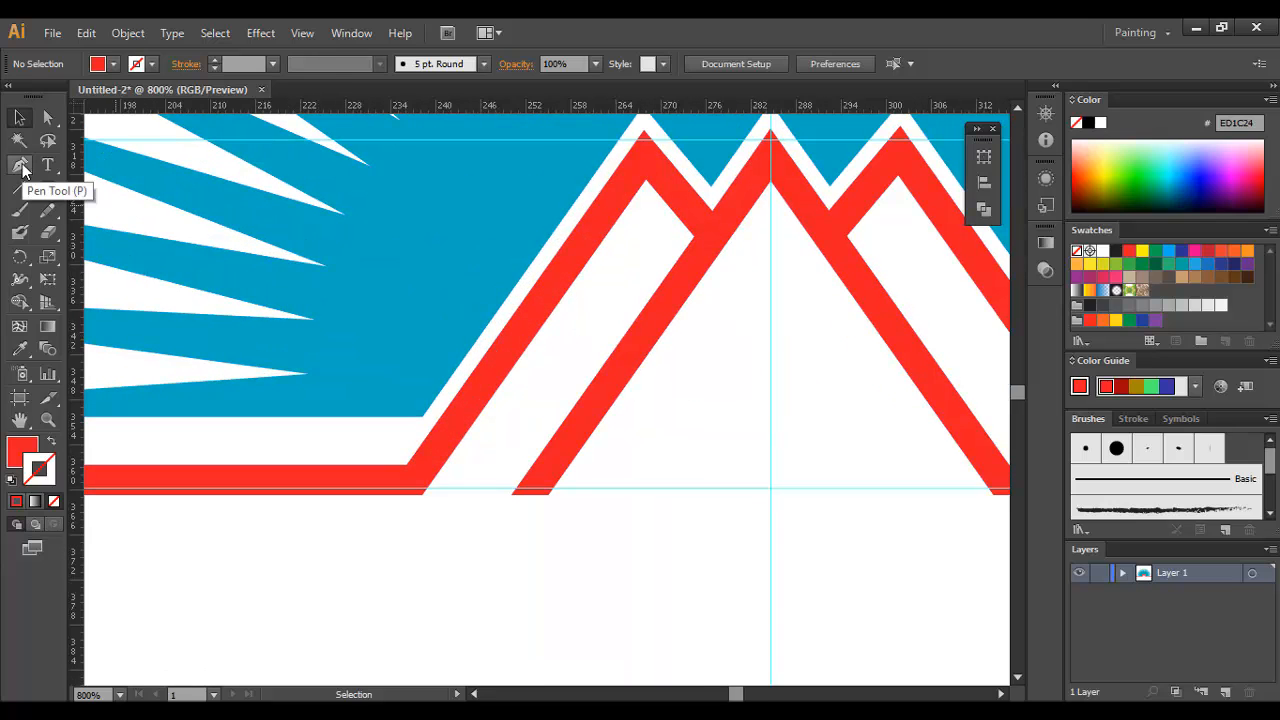
pyautogui.moveTo(600, 213); pyautogui.dragTo(595, 310)
pyautogui.moveTo(445, 423); pyautogui.dragTo(625, 253)
# Step: Erase through the copied mountain line at its left base corner and across the central peak's left slope to isolate the left peak
pyautogui.hotkey('shift', 'e')
pyautogui.moveTo(540, 390); pyautogui.dragTo(551, 491)
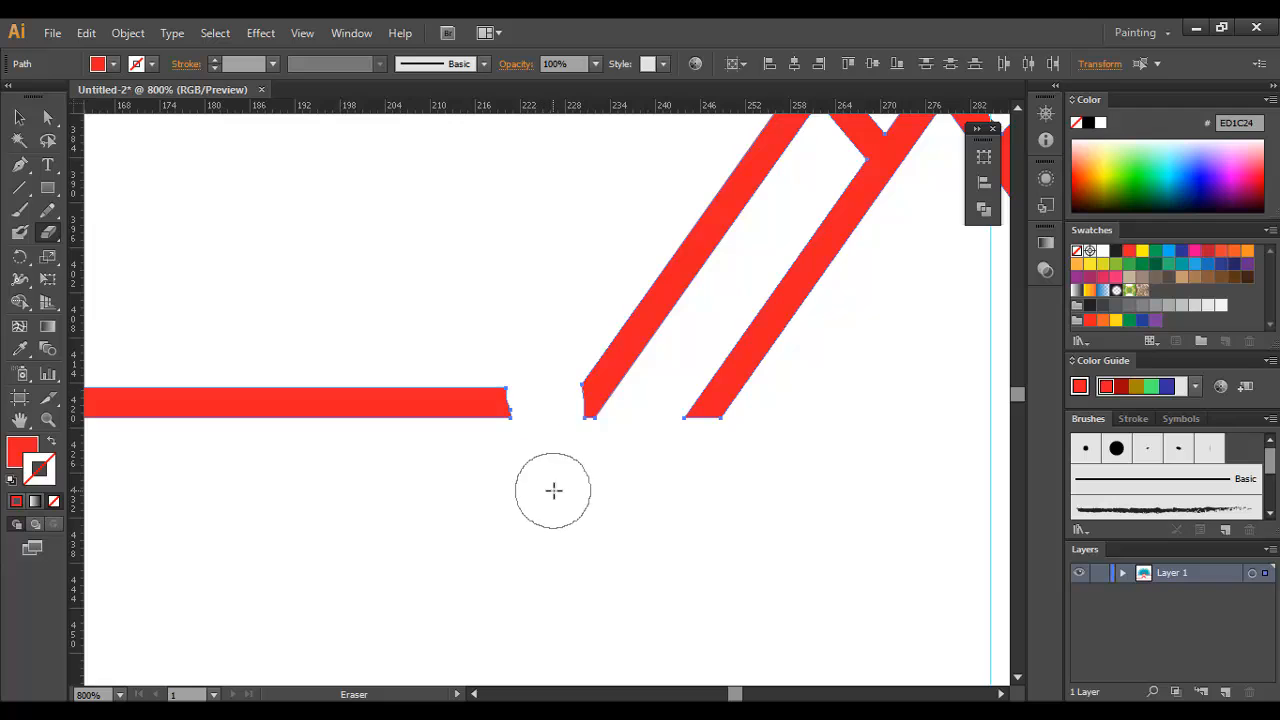
pyautogui.moveTo(591, 409); pyautogui.dragTo(450, 511)
pyautogui.moveTo(791, 222)
pyautogui.mouseDown()
pyautogui.moveTo(786, 291)
pyautogui.moveTo(685, 348)
pyautogui.mouseUp()
# Step: Delete the leftover pieces of the copied line, keeping only the left peak piece
pyautogui.click(25, 119)
pyautogui.moveTo(297, 412); pyautogui.dragTo(383, 533)
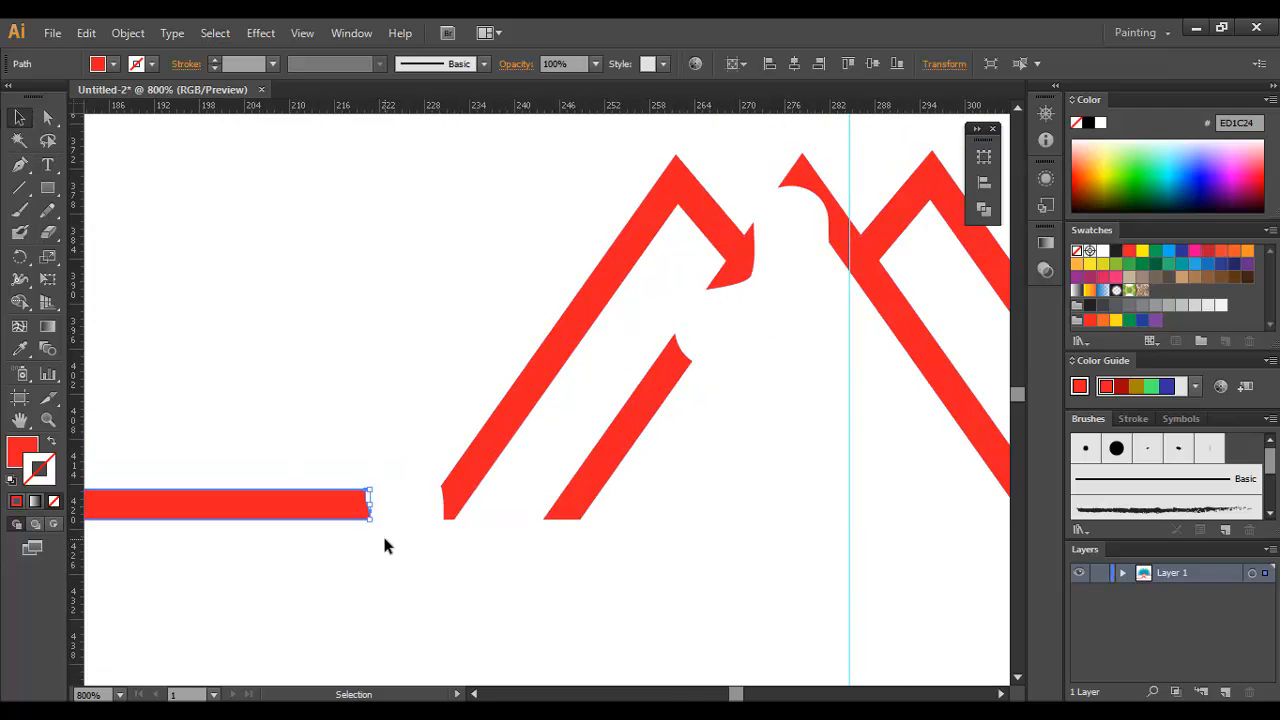
pyautogui.press('Delete')
pyautogui.click(679, 352)
pyautogui.press('Delete')
pyautogui.click(803, 186)
pyautogui.press('Delete')
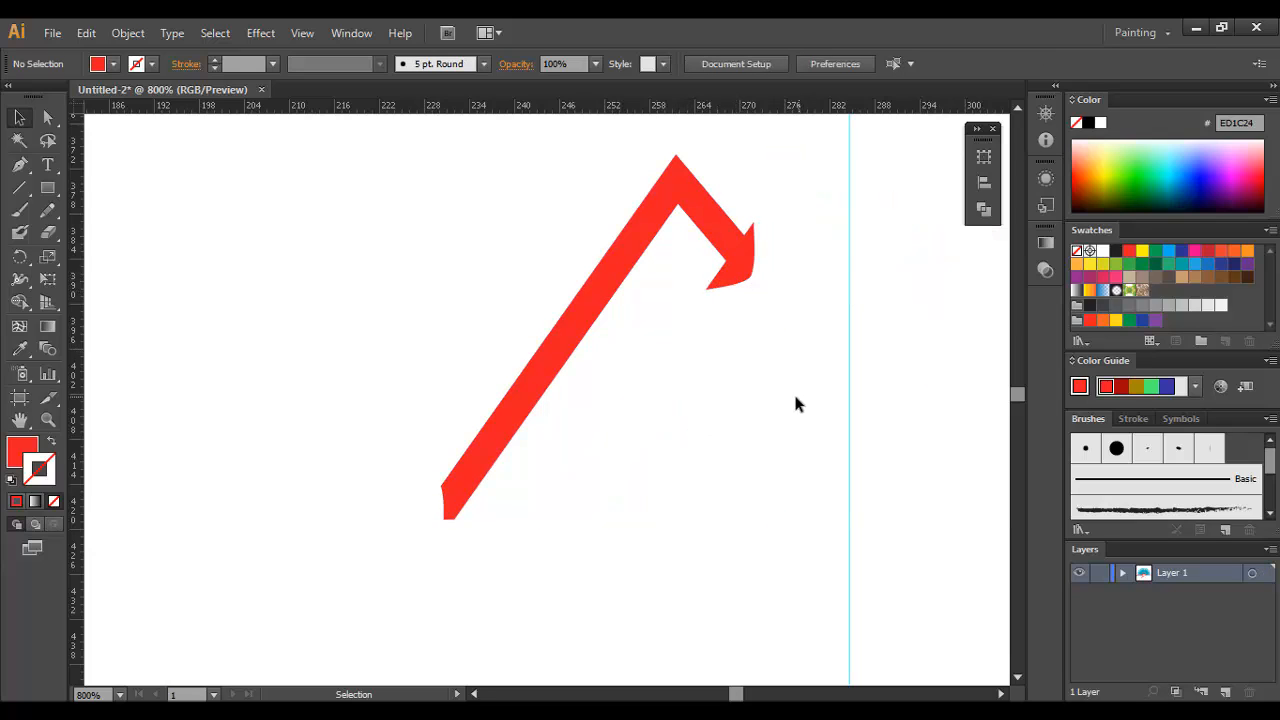
# Step: Move the peak piece inside the original left peak and delete its surplus anchors, reducing it to a three-point outline of the outer edge
pyautogui.click(480, 458)
pyautogui.moveTo(480, 463); pyautogui.dragTo(567, 474)
pyautogui.press('a')
pyautogui.moveTo(479, 623); pyautogui.dragTo(420, 655)
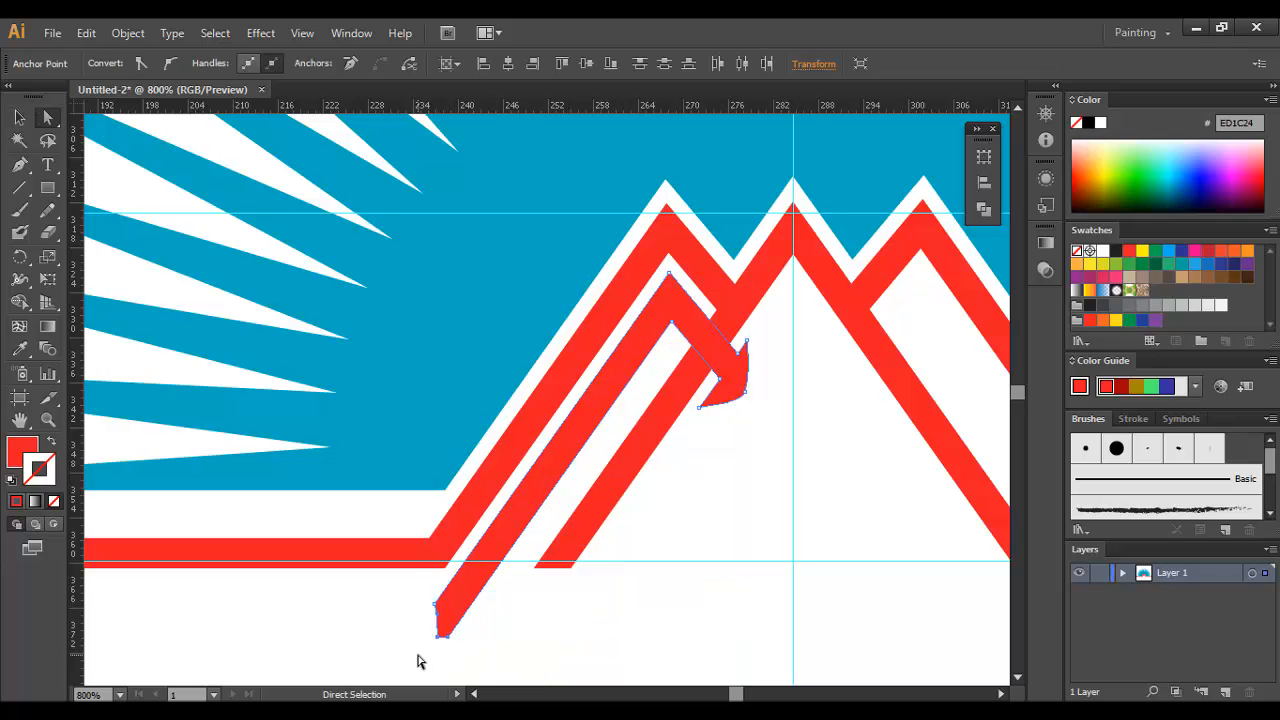
pyautogui.press('Delete')
pyautogui.click(673, 322)
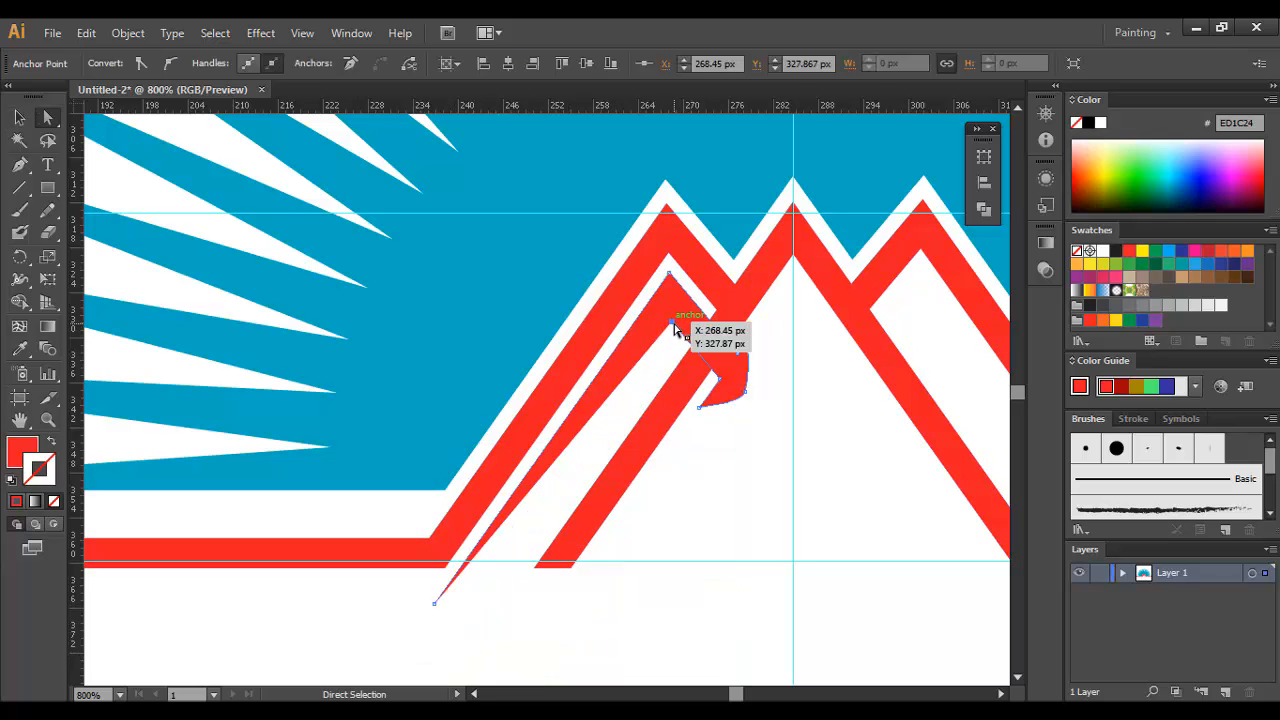
pyautogui.press('Delete')
pyautogui.moveTo(727, 388); pyautogui.dragTo(704, 313)
pyautogui.click(748, 367)
pyautogui.click(782, 376)
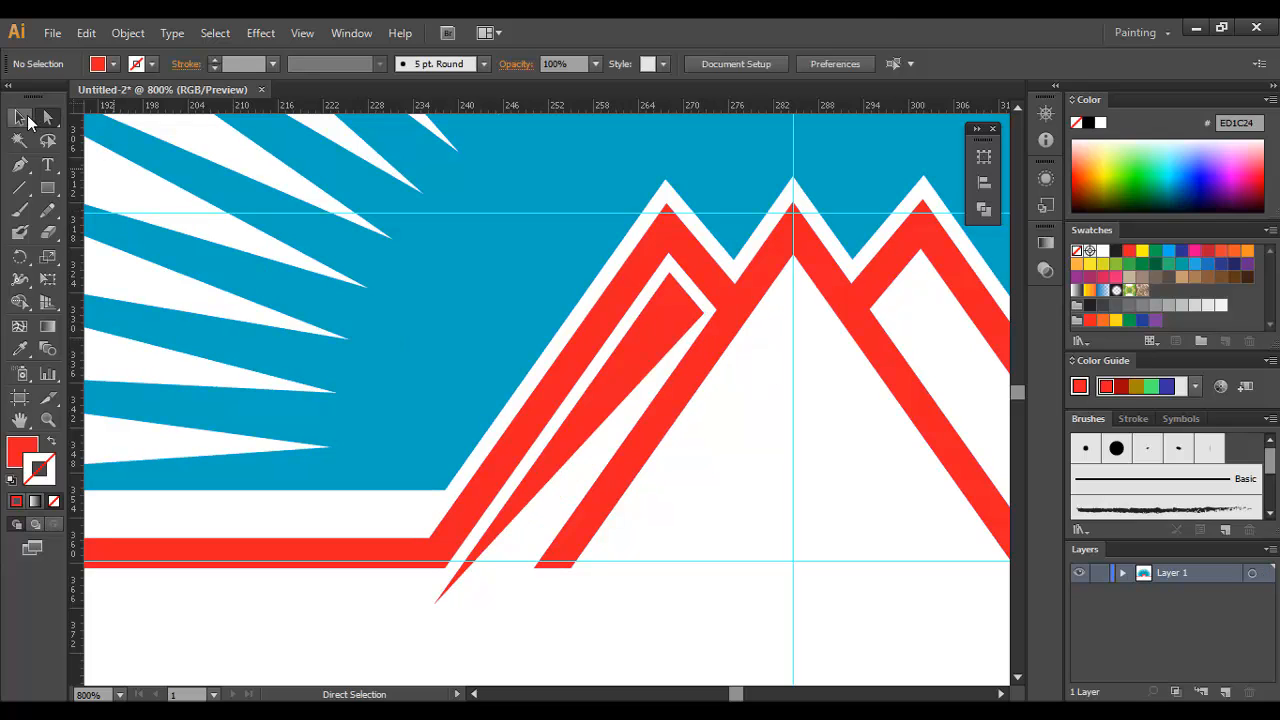
# Step: Remove the fill from the three-point path and give it a red stroke
pyautogui.click(19, 117)
pyautogui.click(610, 322)
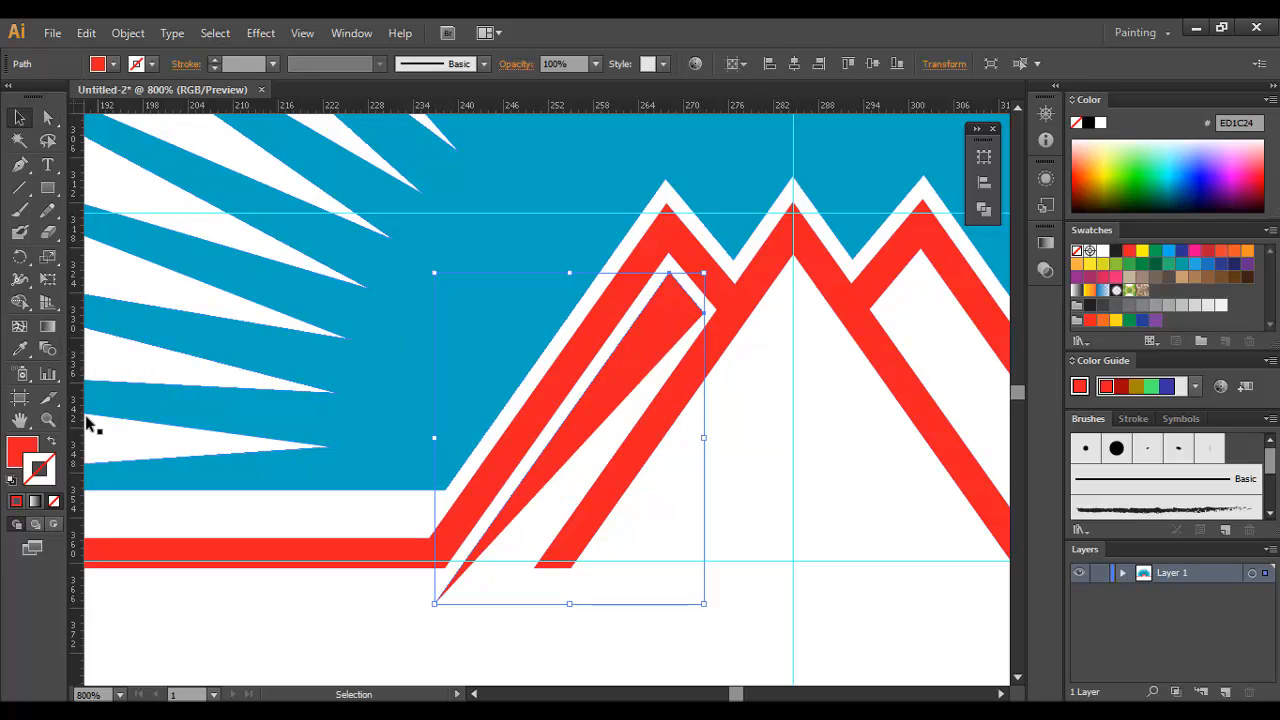
pyautogui.click(55, 502)
pyautogui.click(48, 477)
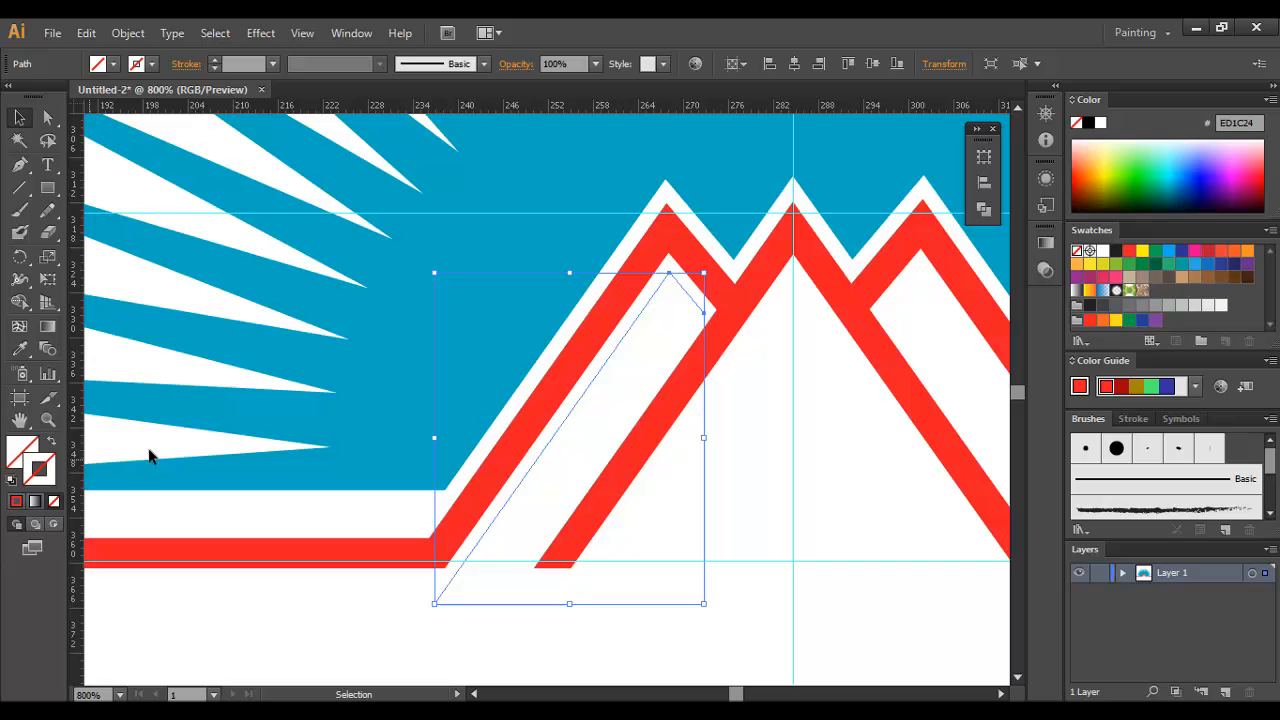
pyautogui.click(1130, 252)
pyautogui.click(758, 440)
# Step: Extend the thin inner line's short end to meet the central peak's slope and set its stroke weight to 1.5 pt
pyautogui.press('z')
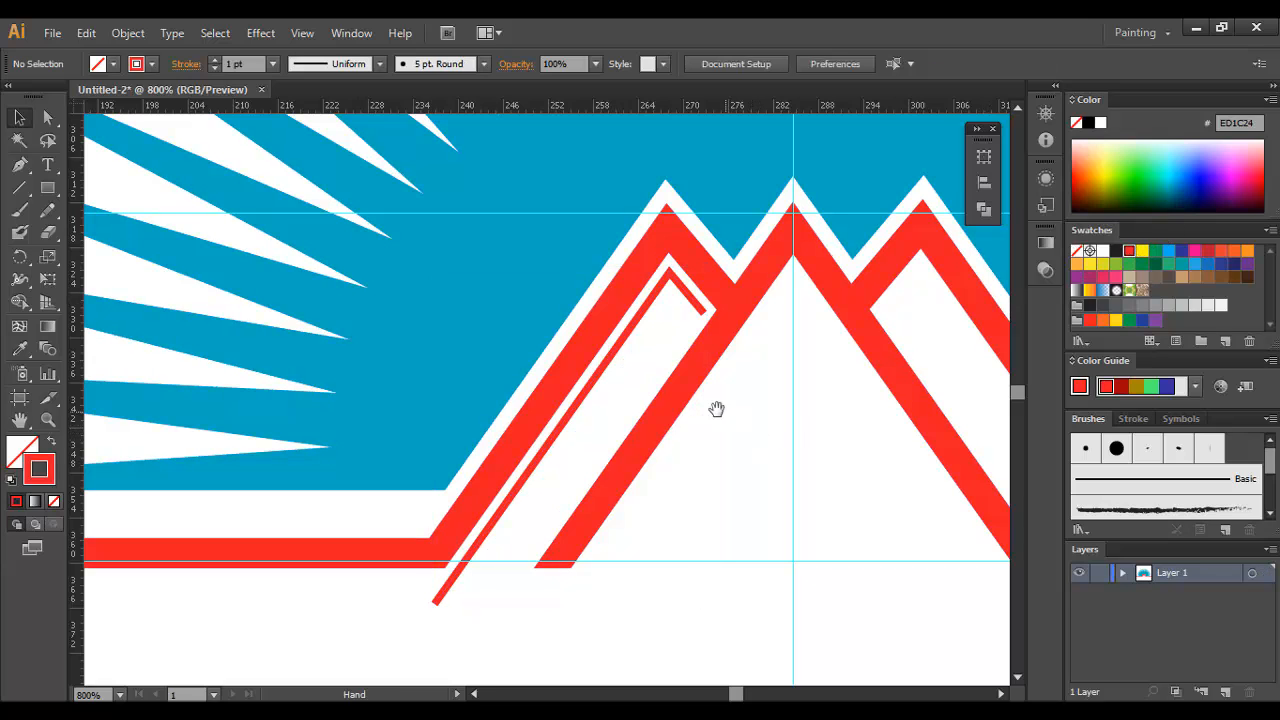
pyautogui.click(512, 360)
pyautogui.click(700, 392)
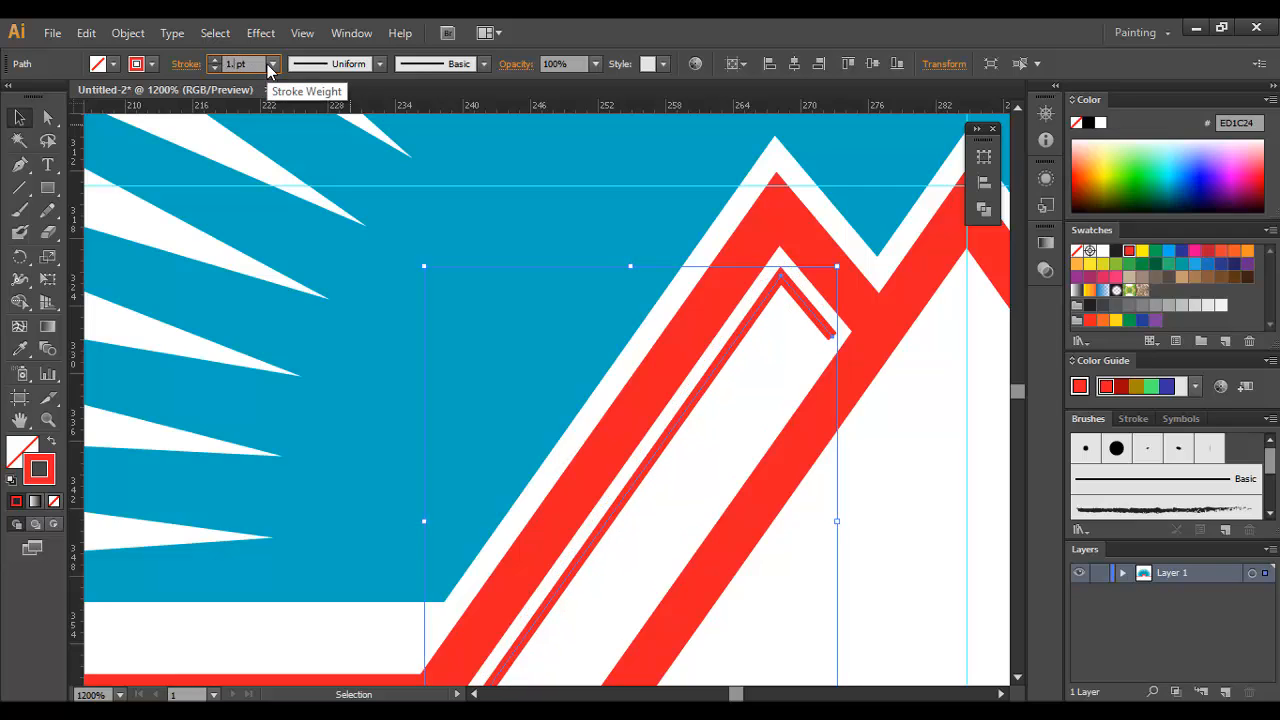
pyautogui.click(710, 444)
pyautogui.moveTo(710, 444); pyautogui.dragTo(616, 233)
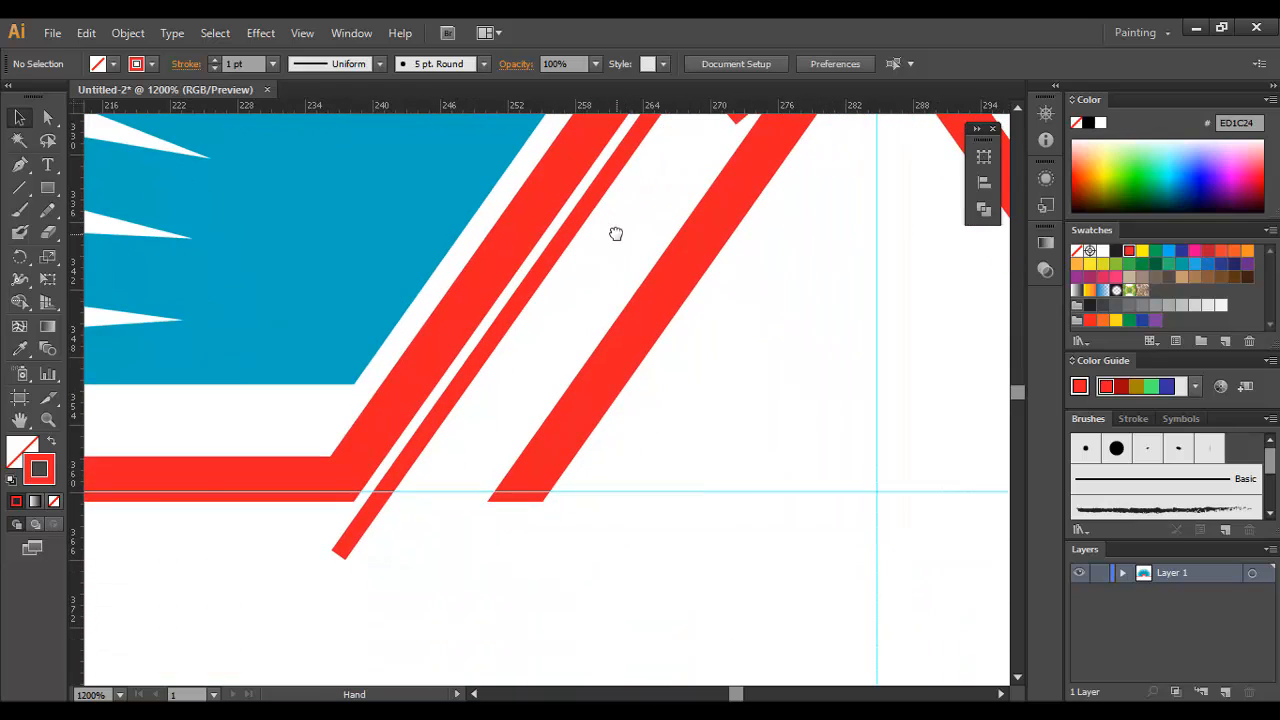
pyautogui.moveTo(532, 283); pyautogui.dragTo(505, 366)
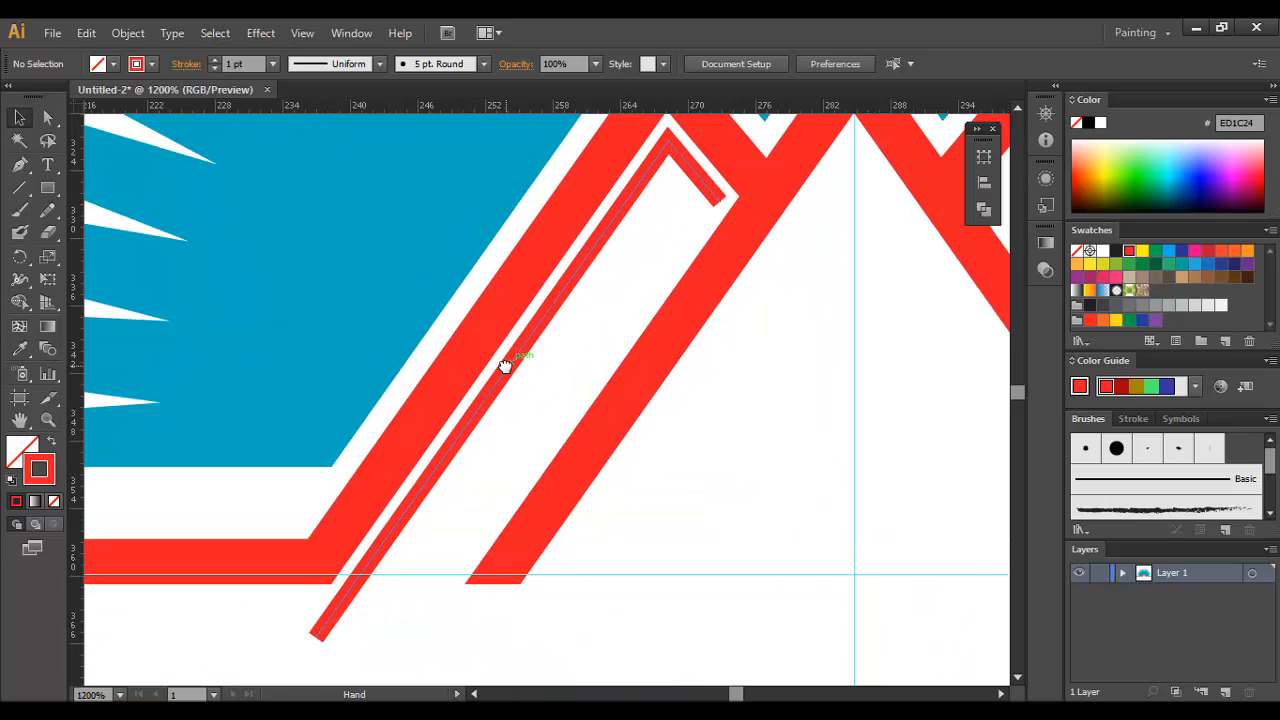
pyautogui.keyDown('ctrl'); pyautogui.click(690, 250); pyautogui.keyUp('ctrl')
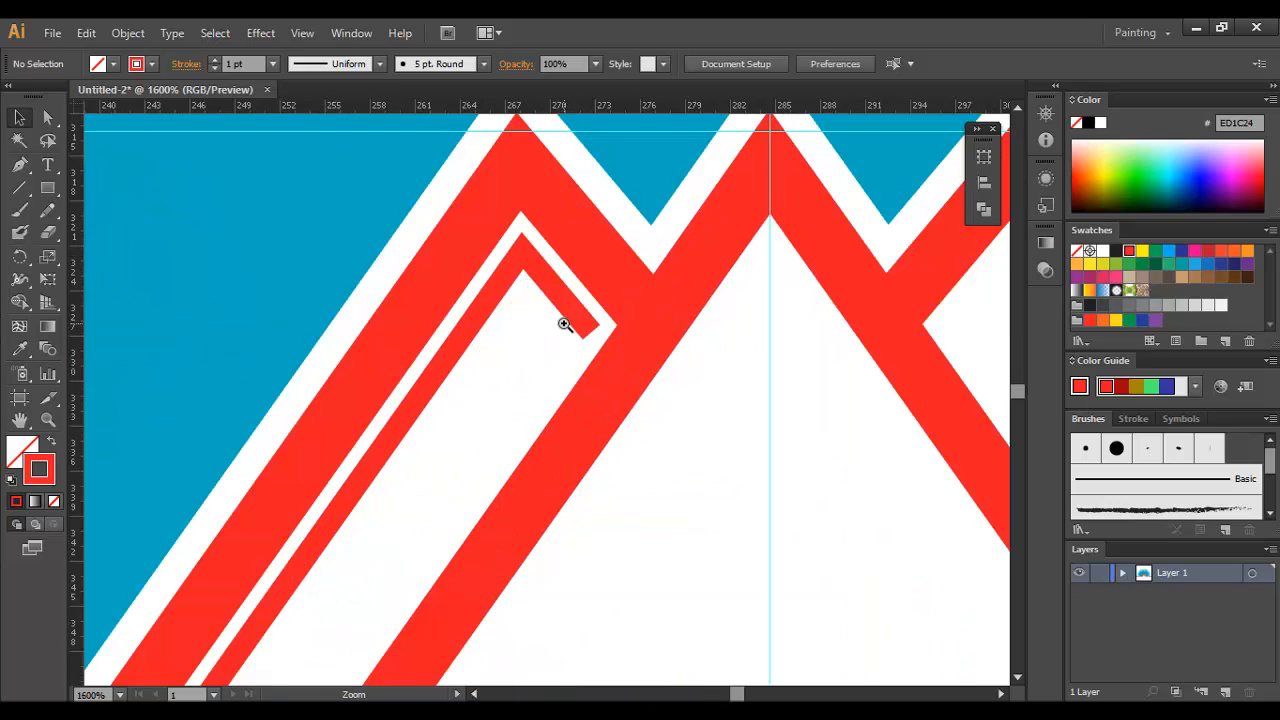
pyautogui.keyDown('ctrl'); pyautogui.click(564, 326); pyautogui.keyUp('ctrl')
pyautogui.press('a')
pyautogui.moveTo(592, 399); pyautogui.dragTo(608, 418)
pyautogui.click(695, 446)
pyautogui.click(20, 117)
pyautogui.press('a')
pyautogui.click(757, 466)
# Step: Try offsetting the red mountain line's path by 1 px with Miter joins and the preview turned on
pyautogui.hotkey('ctrl', '-')
pyautogui.hotkey('ctrl', '-')
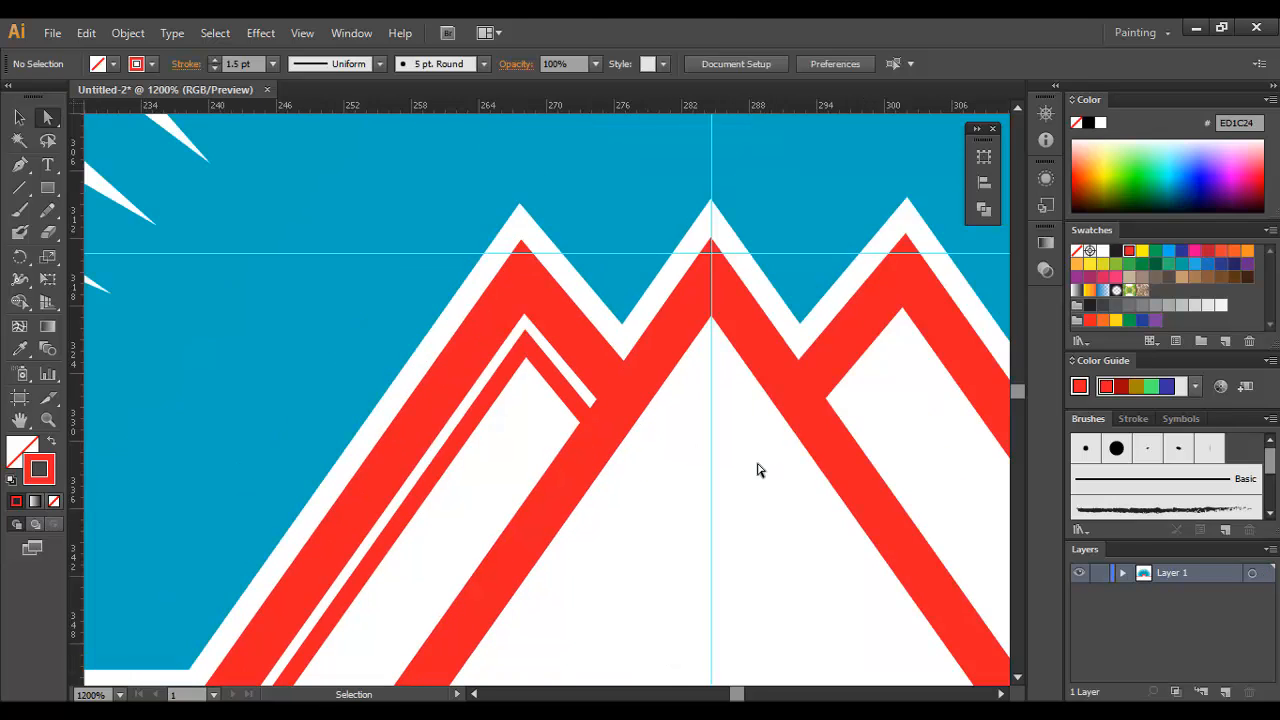
pyautogui.hotkey('ctrl', '-')
pyautogui.click(23, 120)
pyautogui.click(580, 451)
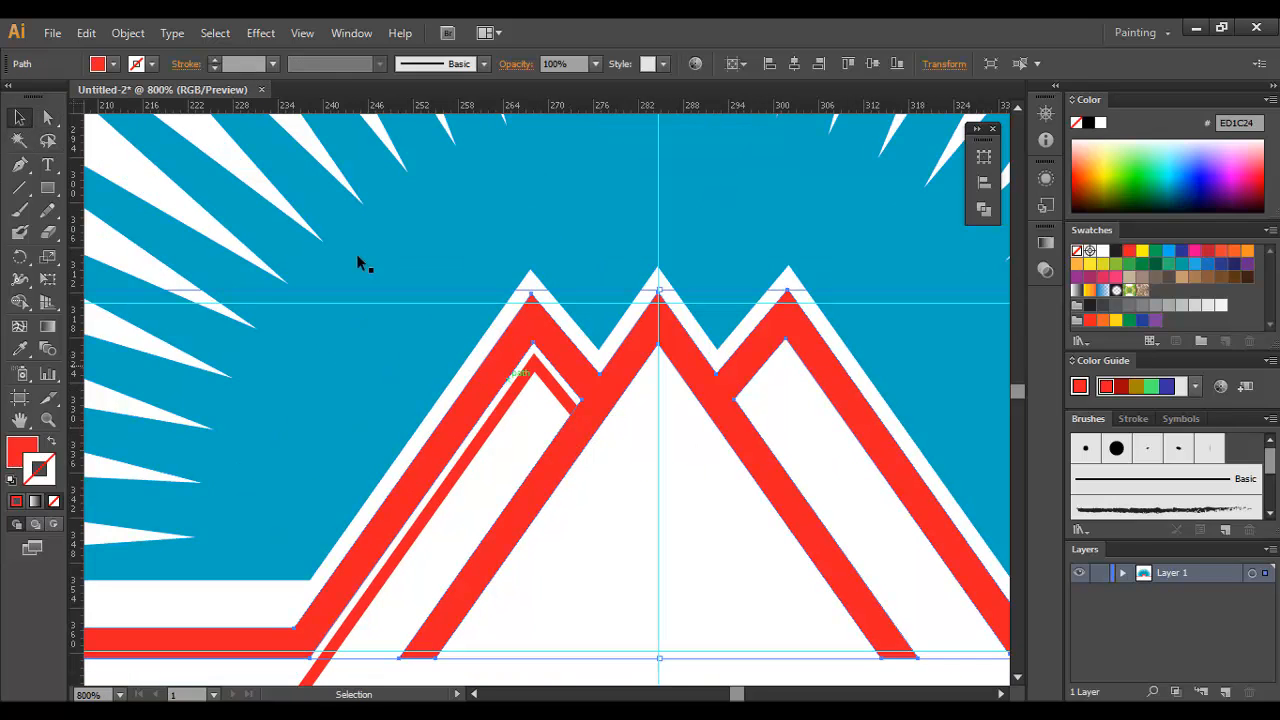
pyautogui.click(114, 36)
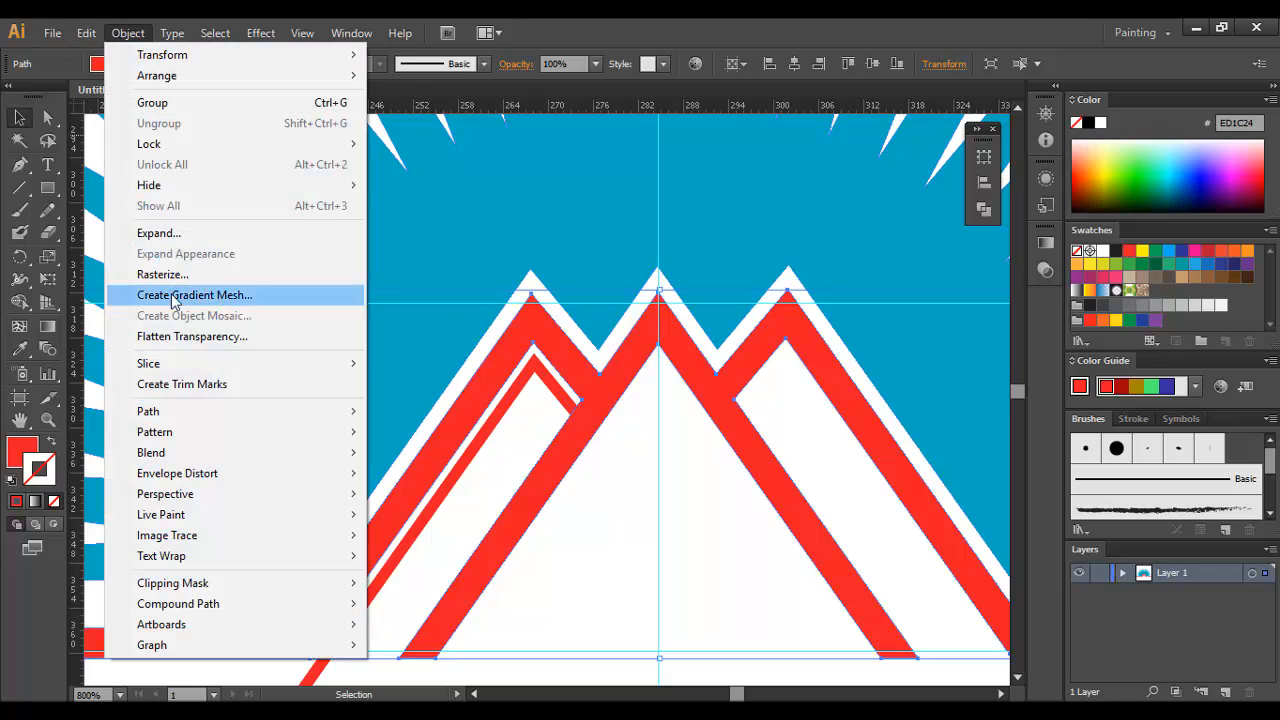
pyautogui.moveTo(300, 410)
pyautogui.click(472, 476)
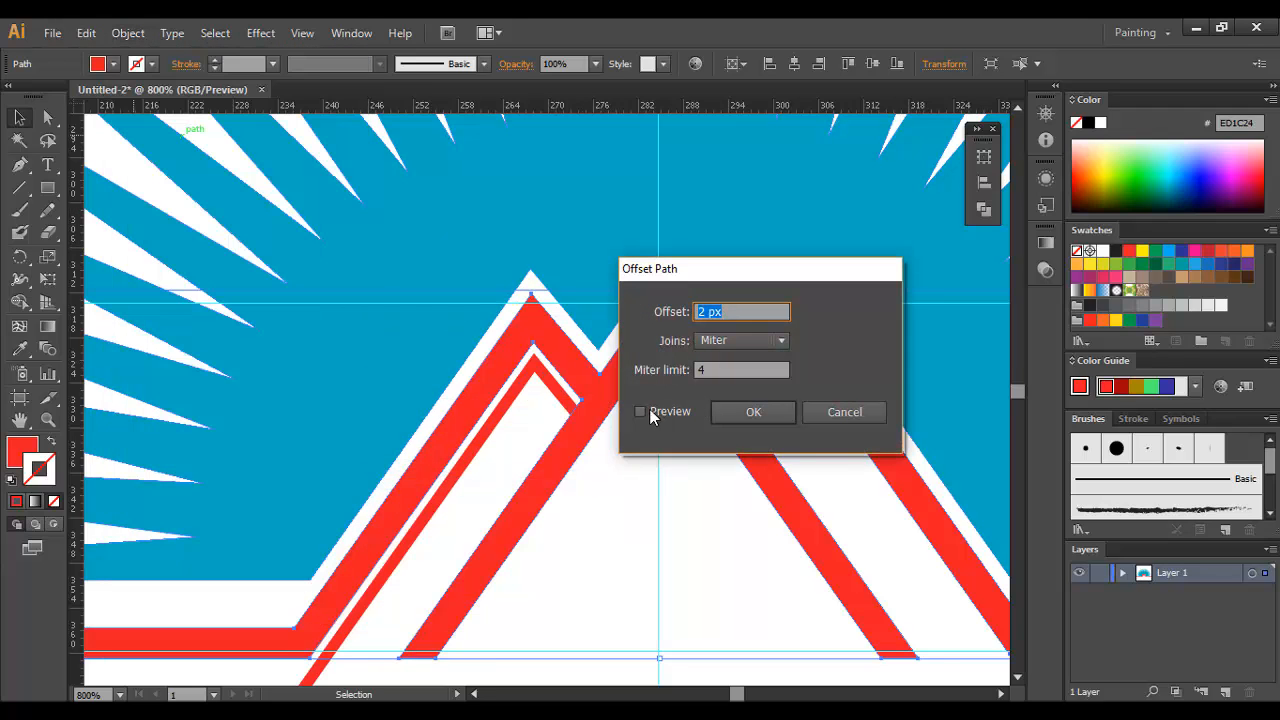
pyautogui.click(648, 414)
pyautogui.scroll(-2, 737, 312)
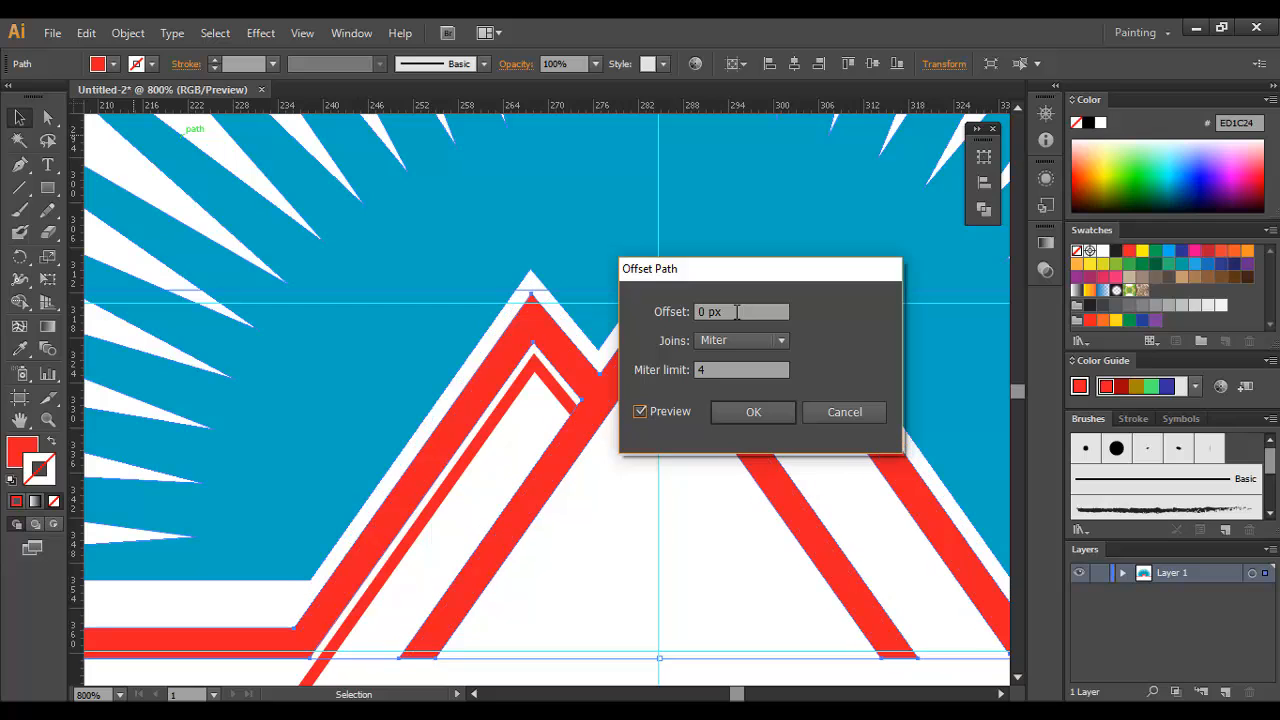
pyautogui.scroll(1, 700, 312)
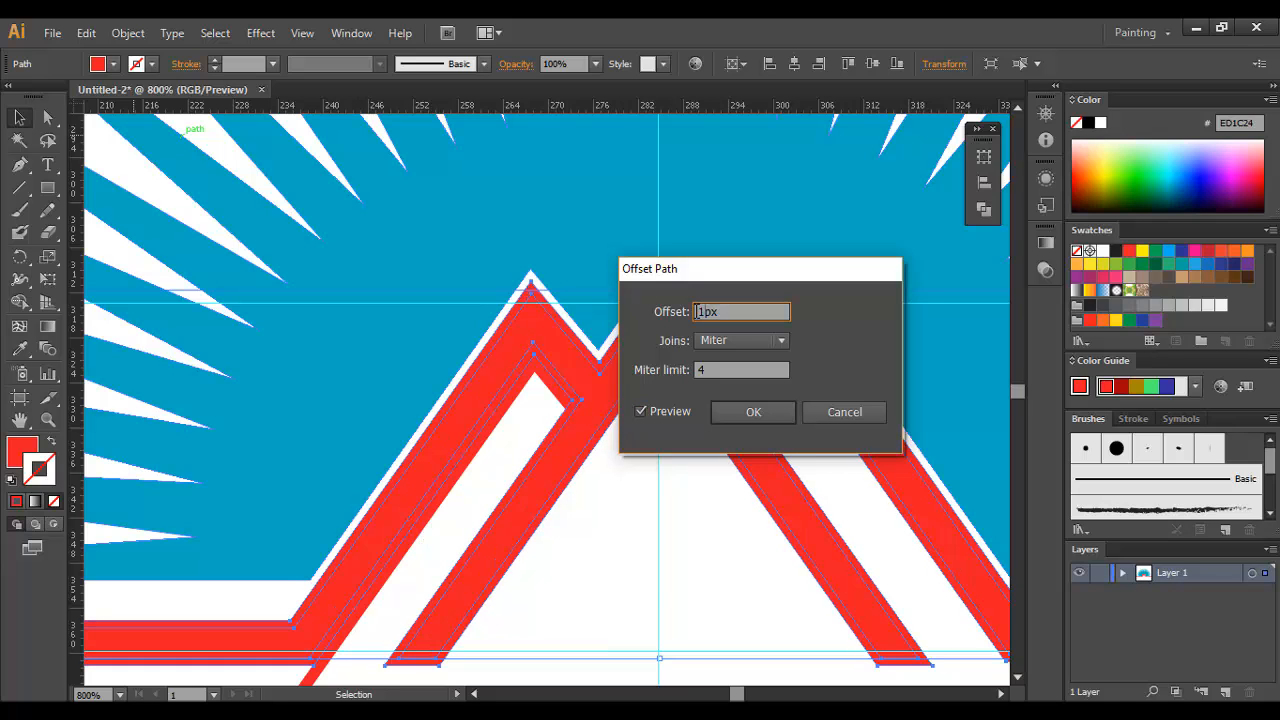
pyautogui.click(753, 412)
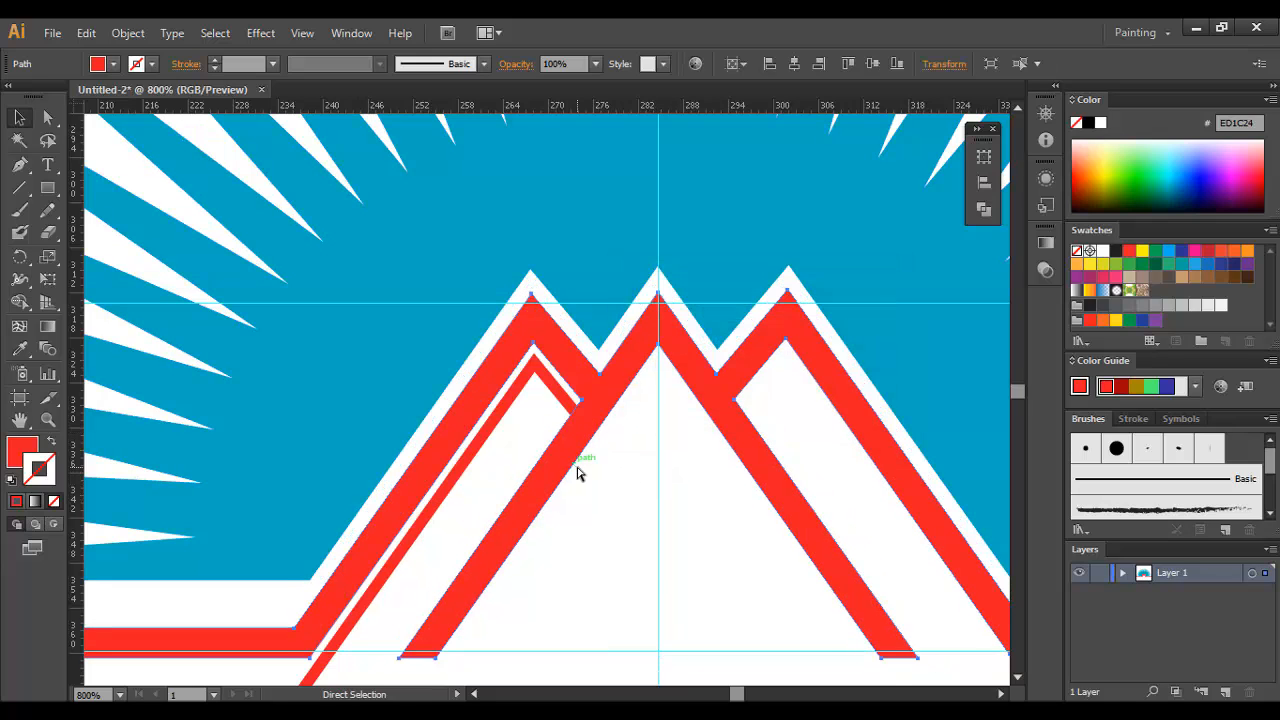
# Step: Draw a rectangle over the thin line's overhanging lower end, with its upper edge level with the mountain's base
pyautogui.click(529, 456)
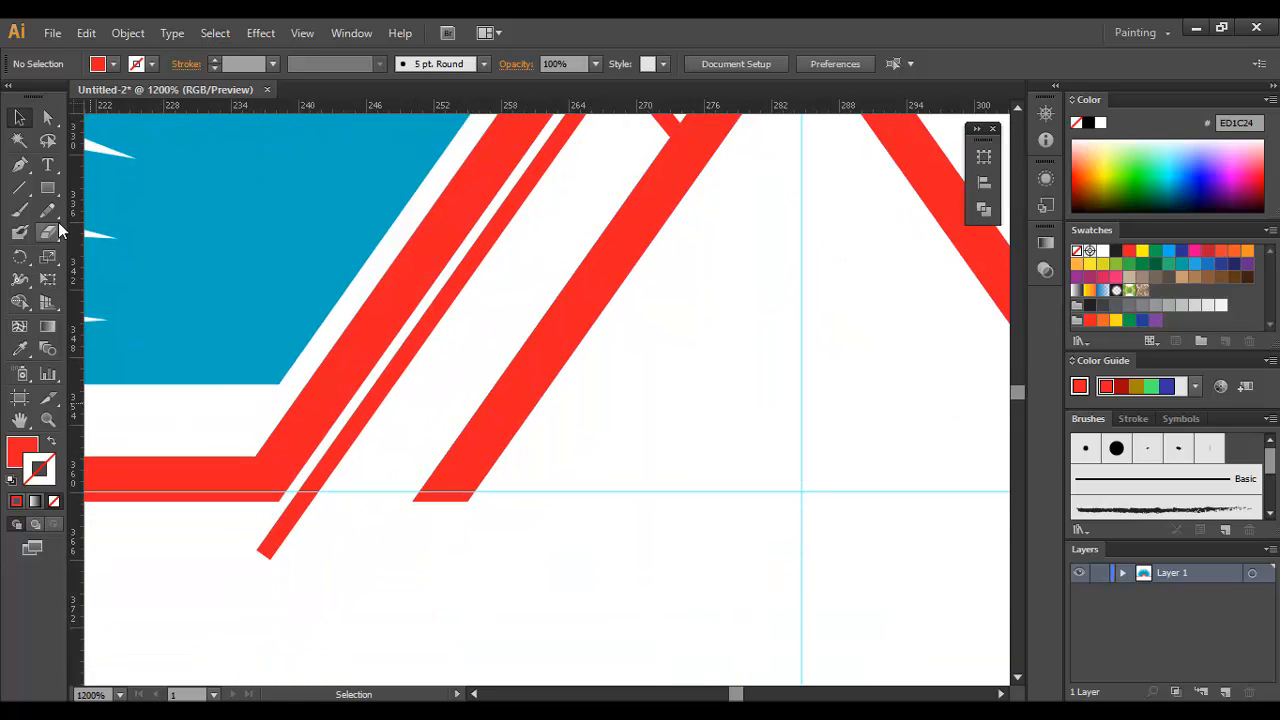
pyautogui.press('m')
pyautogui.moveTo(243, 501); pyautogui.dragTo(352, 587)
pyautogui.press('v')
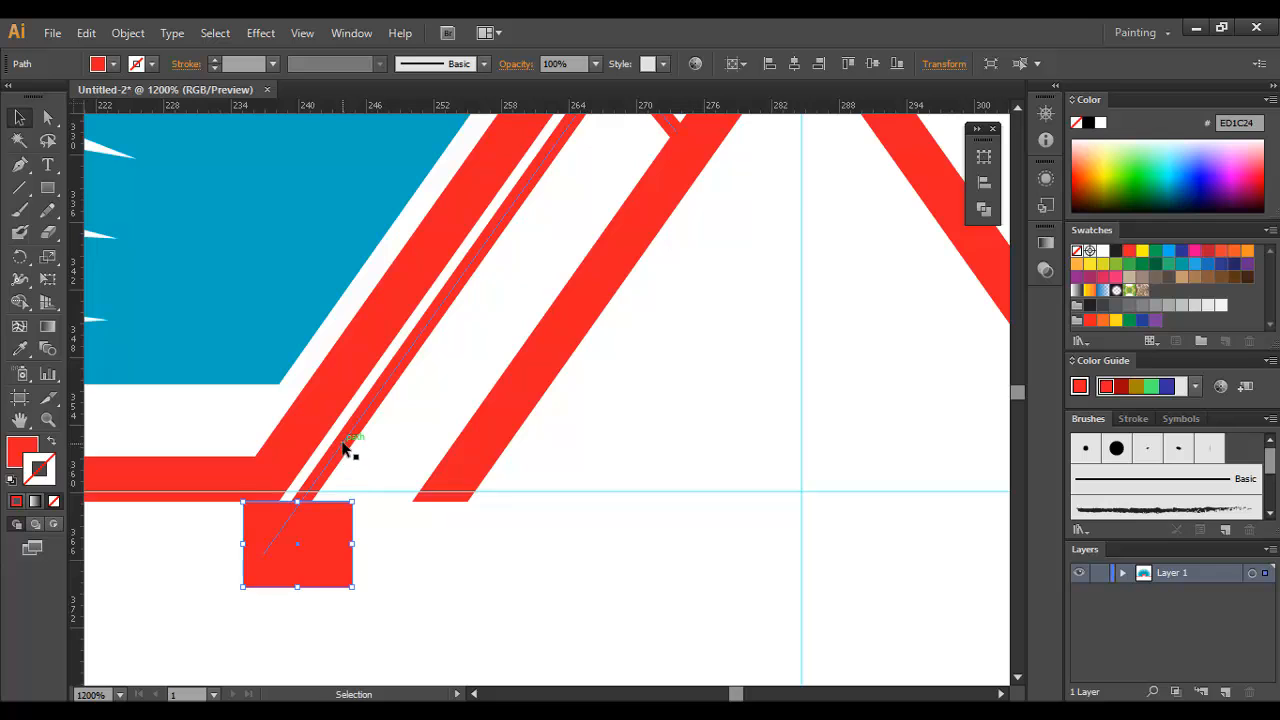
# Step: Expand the thin inner line's fill and stroke into a filled shape
pyautogui.click(345, 450)
pyautogui.click(128, 33)
pyautogui.click(178, 232)
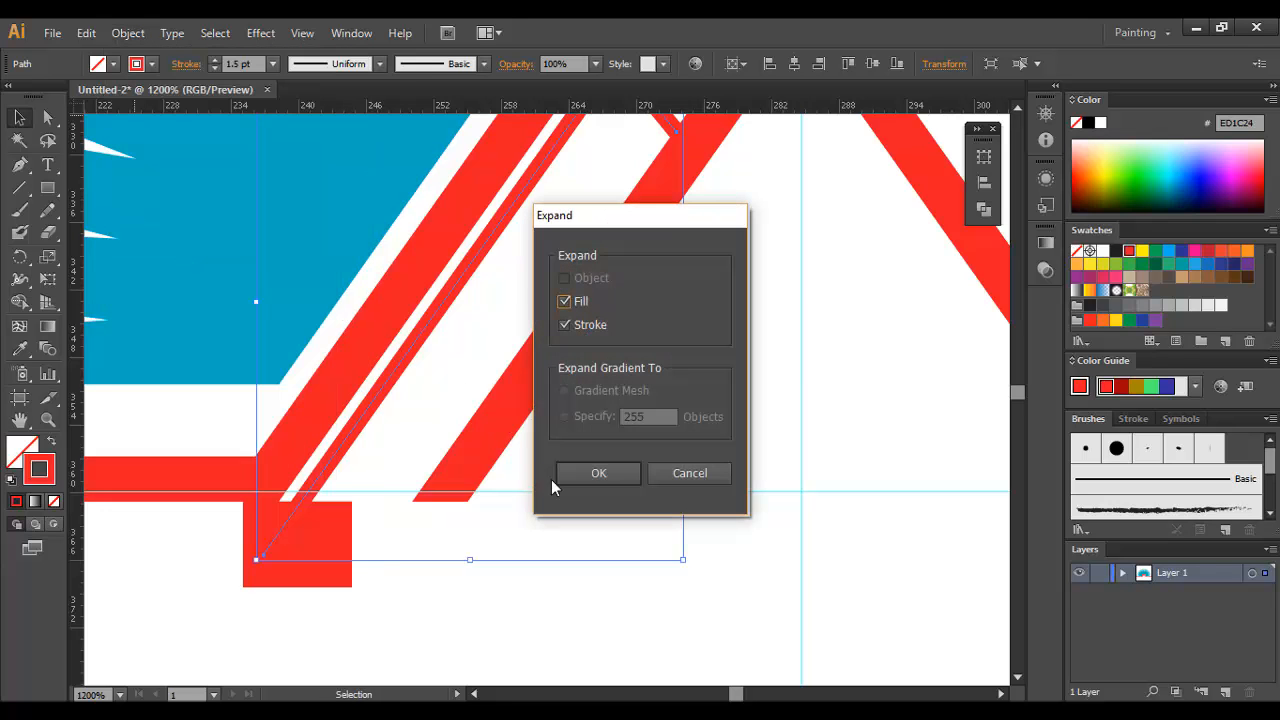
pyautogui.click(566, 476)
# Step: Divide the rectangle and the expanded thin line with Pathfinder, and ungroup the result
pyautogui.keyDown('shift'); pyautogui.click(311, 484); pyautogui.keyUp('shift')
pyautogui.keyDown('shift'); pyautogui.click(330, 533); pyautogui.keyUp('shift')
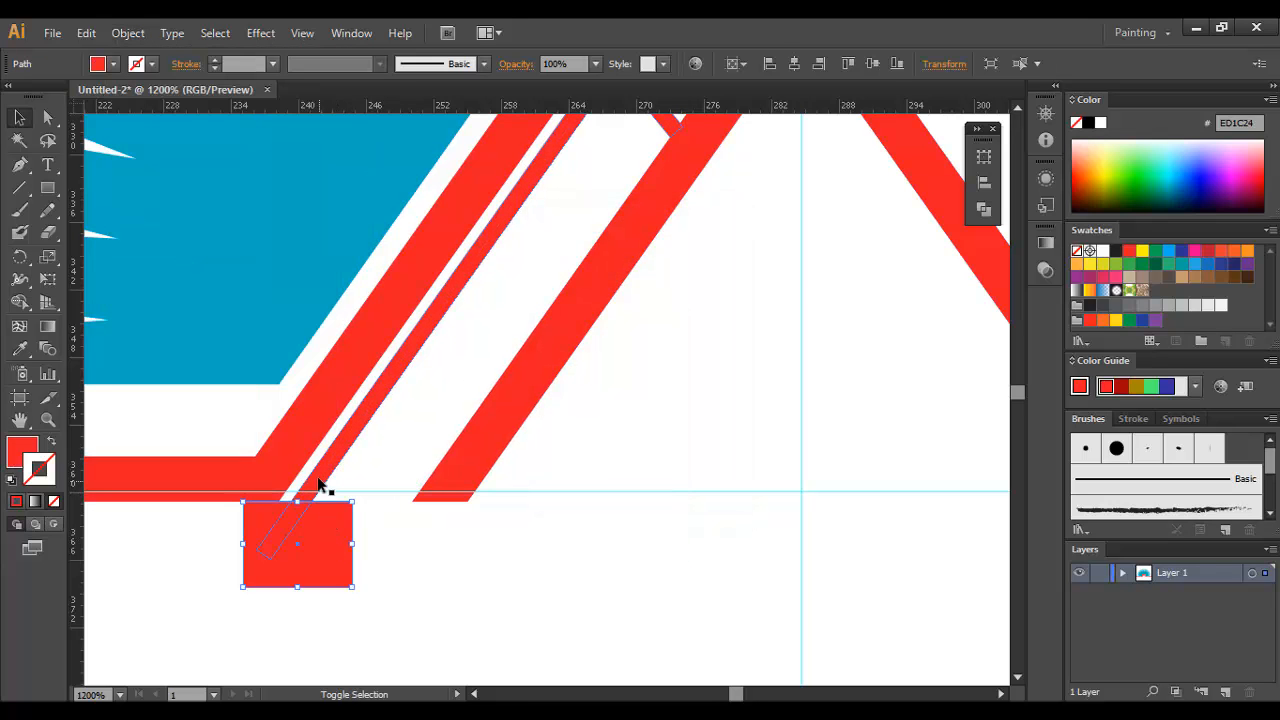
pyautogui.keyDown('shift'); pyautogui.click(318, 484); pyautogui.keyUp('shift')
pyautogui.click(984, 209)
pyautogui.click(768, 233)
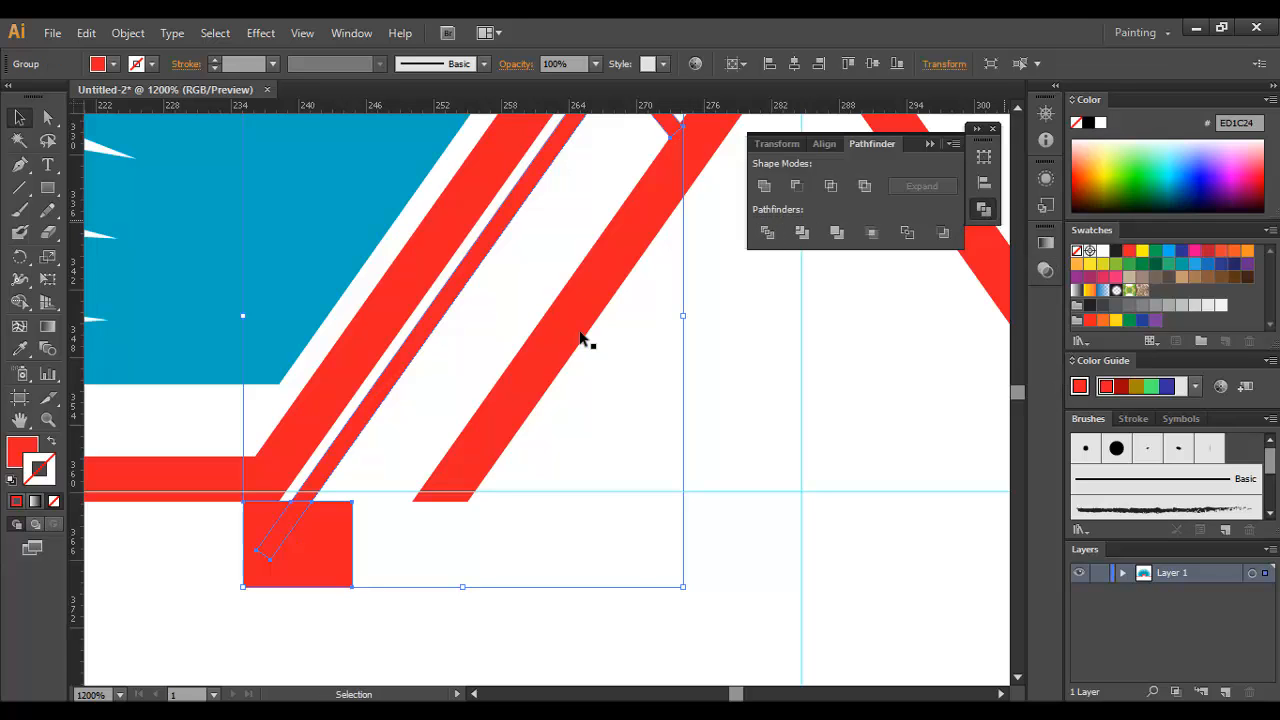
pyautogui.rightClick(439, 437)
pyautogui.click(503, 547)
# Step: Delete the thin line's overhanging end and the remaining rectangle piece below the mountain's base
pyautogui.click(415, 580)
pyautogui.click(282, 534)
pyautogui.press('Delete')
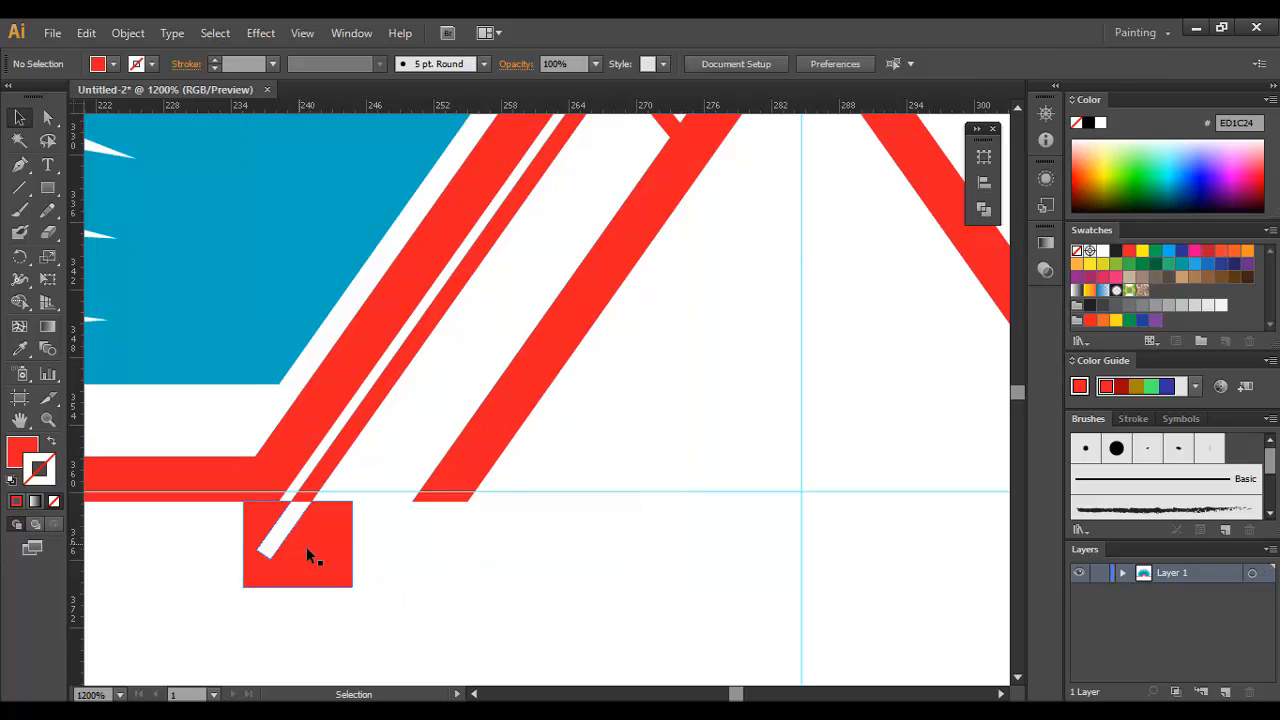
pyautogui.click(308, 548)
pyautogui.press('Delete')
# Step: Draw a small red triangular foot with the Pen tool at the thin inner line's lower end, aligned with the mountain's base
pyautogui.press('space')
pyautogui.moveTo(481, 486); pyautogui.dragTo(481, 598)
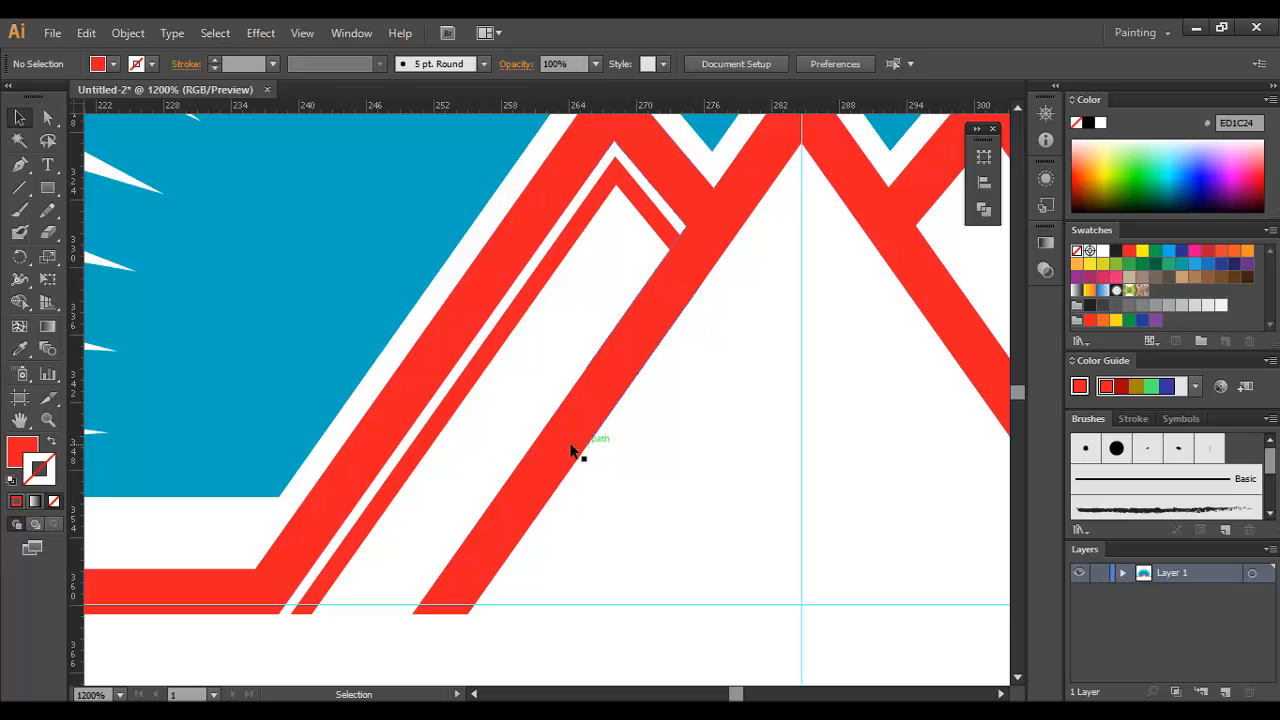
pyautogui.click(20, 168)
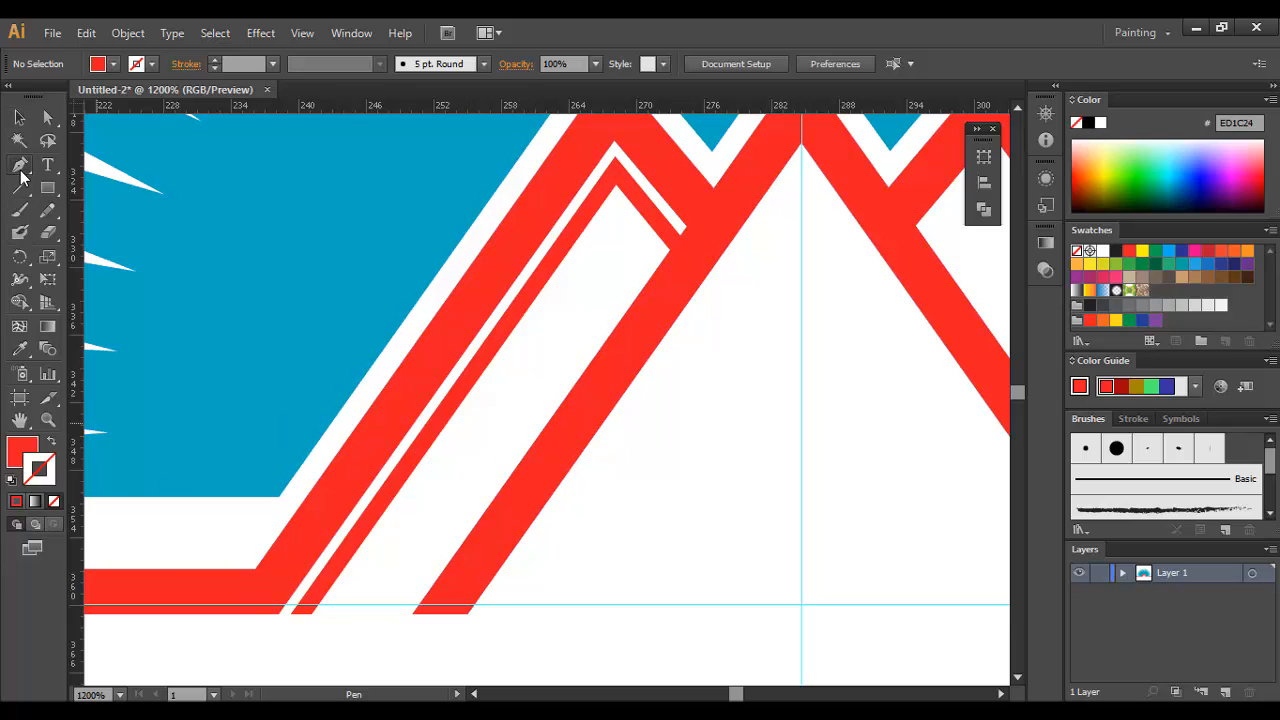
pyautogui.click(291, 612)
pyautogui.click(342, 614)
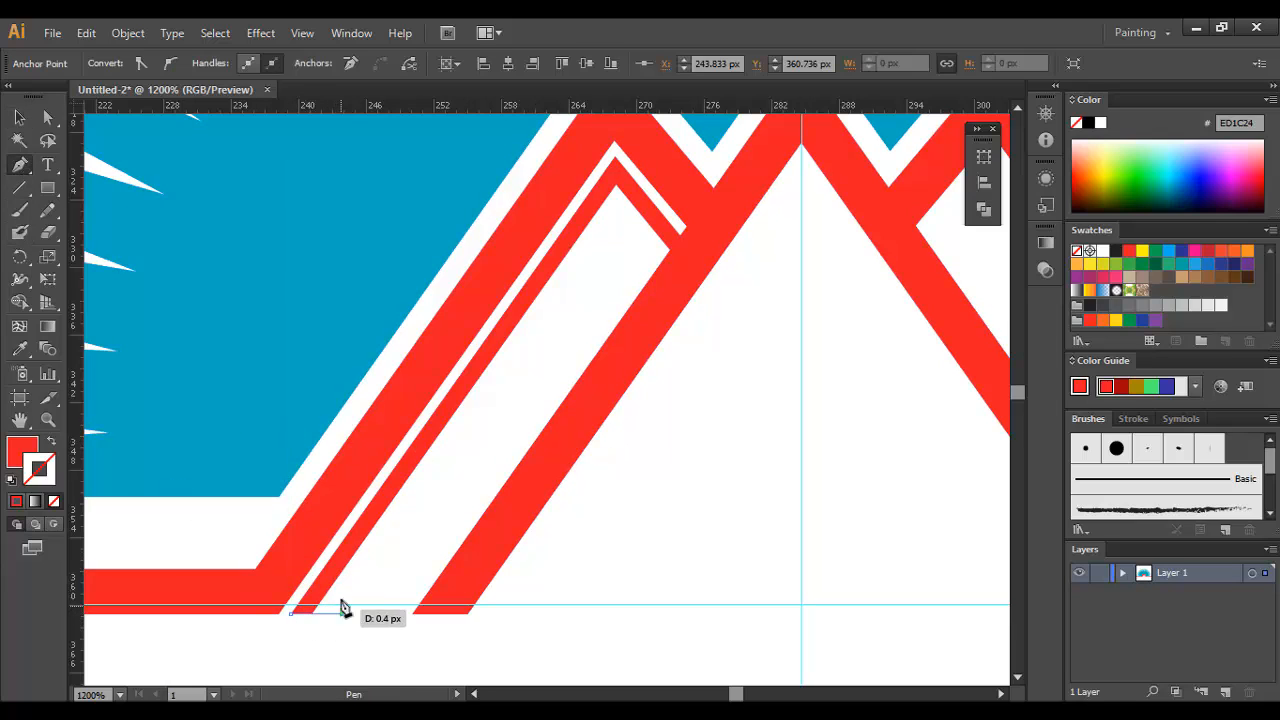
pyautogui.click(332, 591)
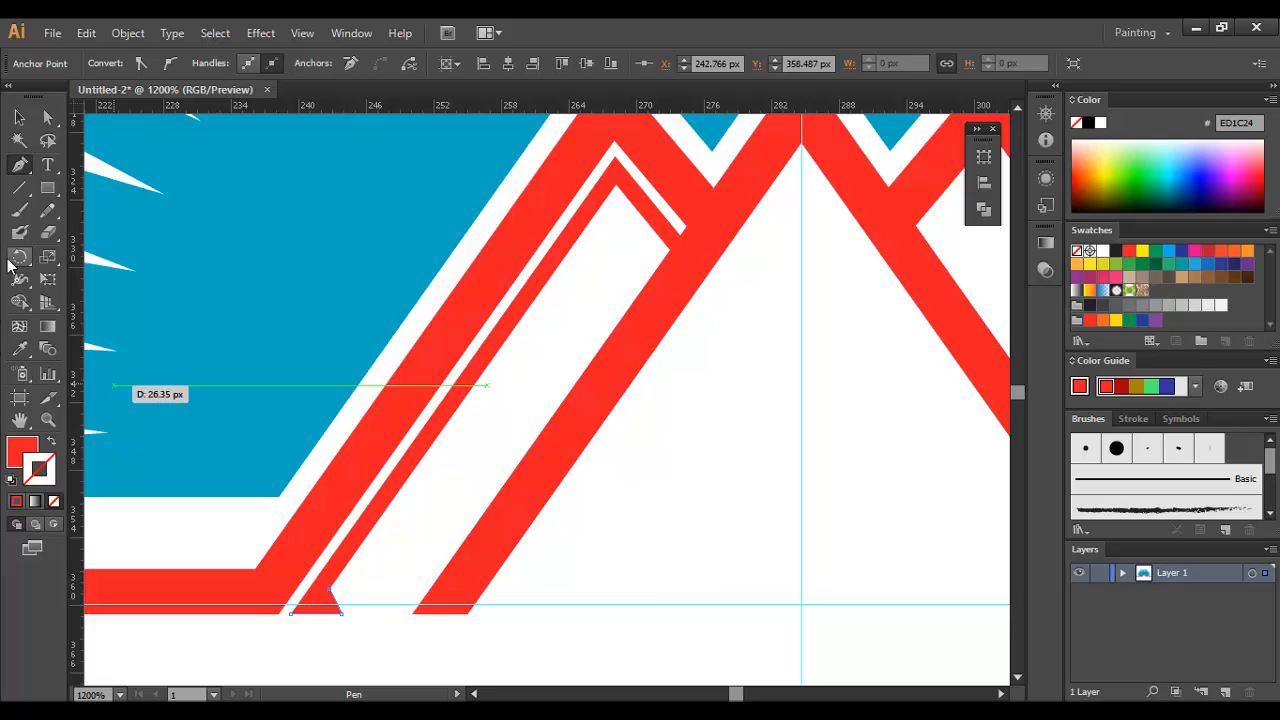
# Step: Unite the triangular foot and the thin inner line into one shape with Pathfinder
pyautogui.click(17, 118)
pyautogui.keyDown('shift'); pyautogui.click(350, 535); pyautogui.keyUp('shift')
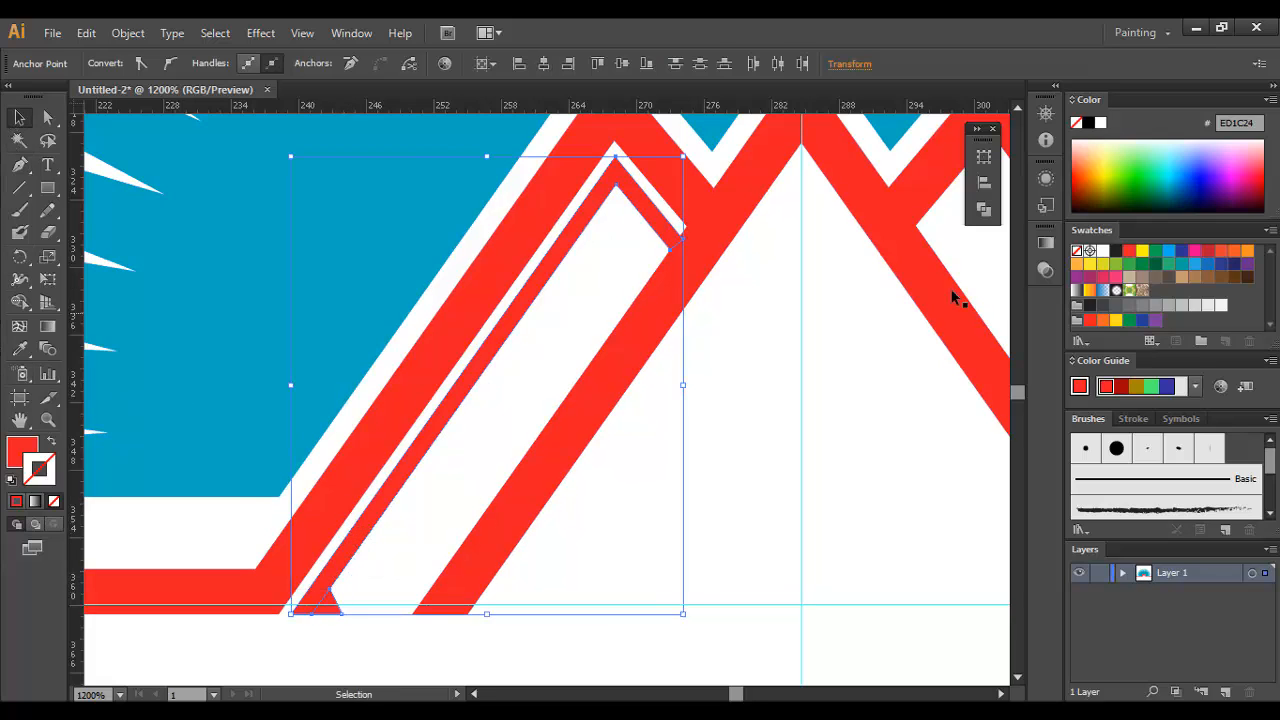
pyautogui.click(983, 209)
pyautogui.click(764, 187)
pyautogui.click(649, 431)
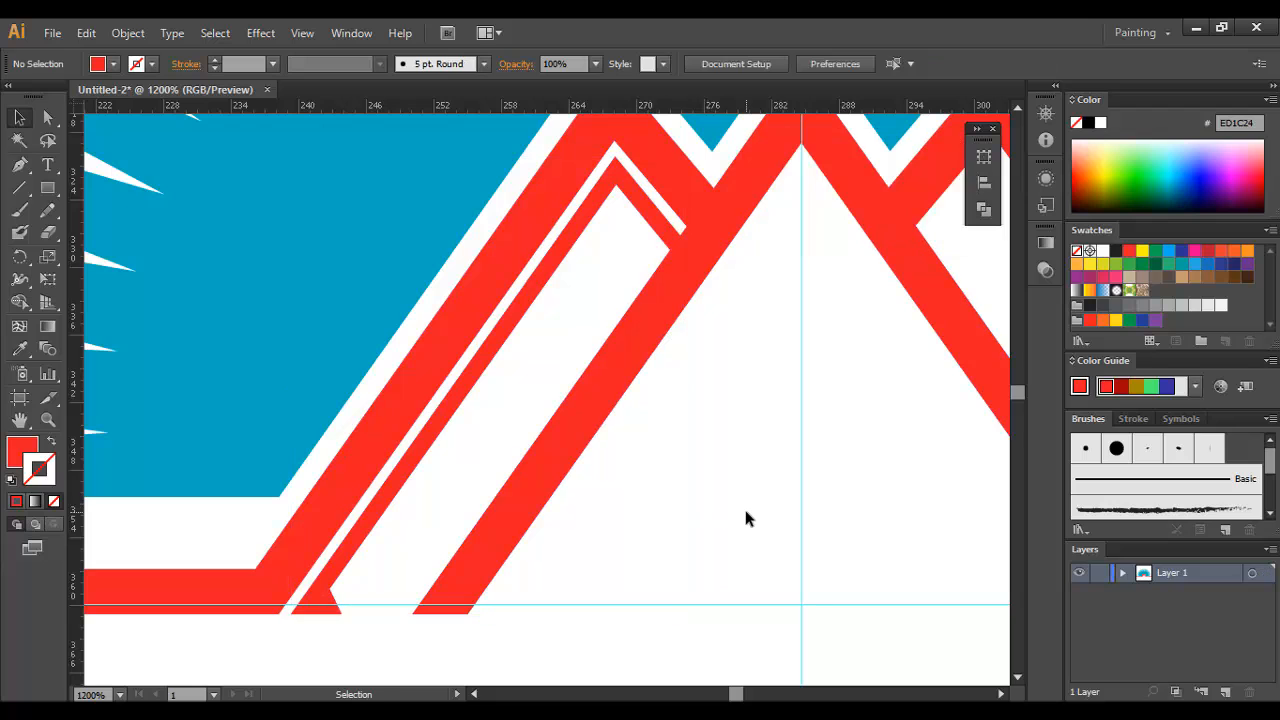
# Step: Duplicate the left peak's thin inner line and reflect the copy for use in the opposite side peak
pyautogui.hotkey('ctrl', '-')
pyautogui.hotkey('ctrl', '-')
pyautogui.hotkey('ctrl', '-')
pyautogui.hotkey('ctrl', '-')
pyautogui.moveTo(594, 495); pyautogui.dragTo(243, 428)
pyautogui.moveTo(198, 301); pyautogui.dragTo(360, 386)
pyautogui.rightClick(360, 386)
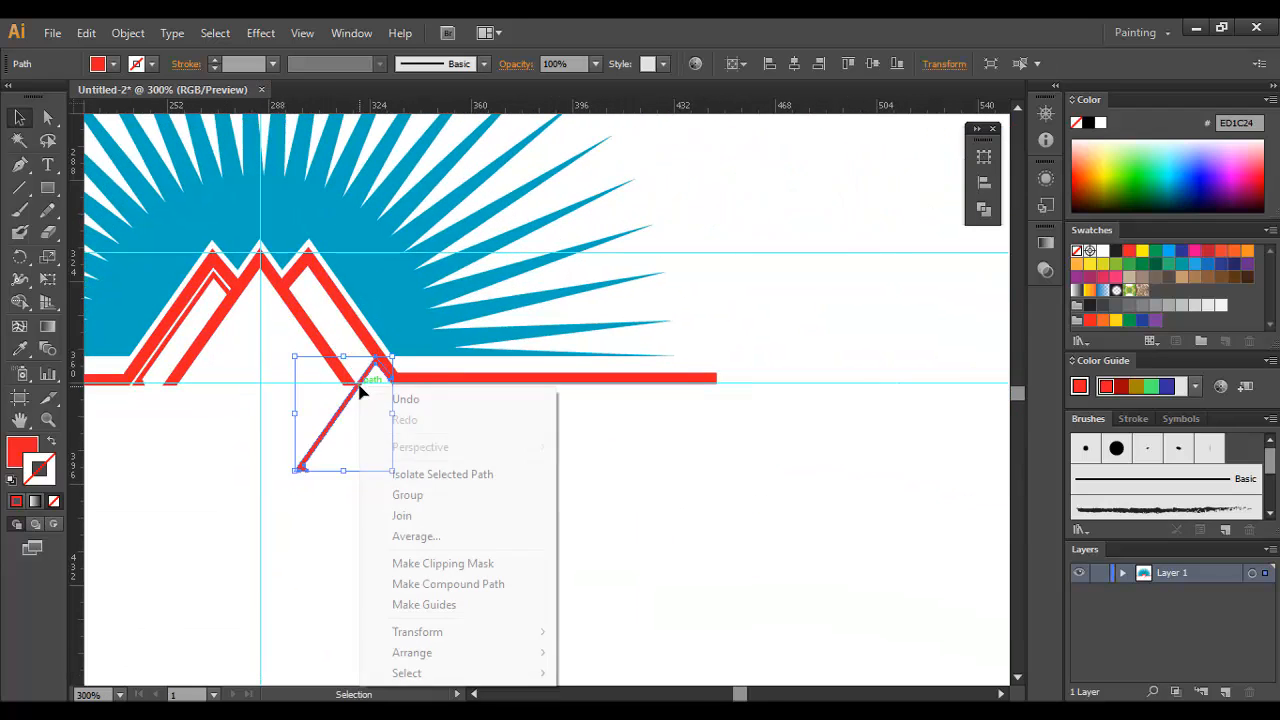
pyautogui.moveTo(440, 632)
pyautogui.click(634, 536)
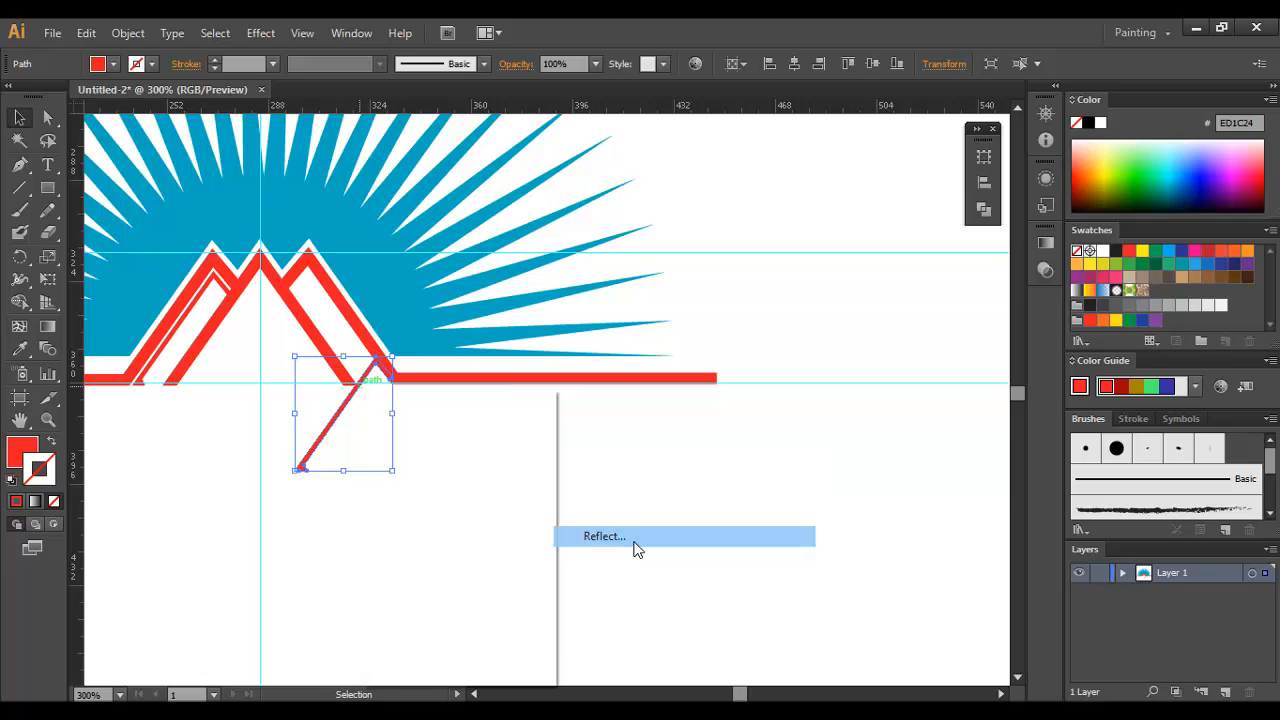
pyautogui.click(828, 458)
# Step: Fit the mirrored thin line inside the right peak, and adjust its short arm's end to meet the red mountain line
pyautogui.moveTo(356, 422); pyautogui.dragTo(354, 327)
pyautogui.keyDown('ctrl'); pyautogui.click(341, 330); pyautogui.keyUp('ctrl')
pyautogui.keyDown('ctrl'); pyautogui.click(380, 357); pyautogui.keyUp('ctrl')
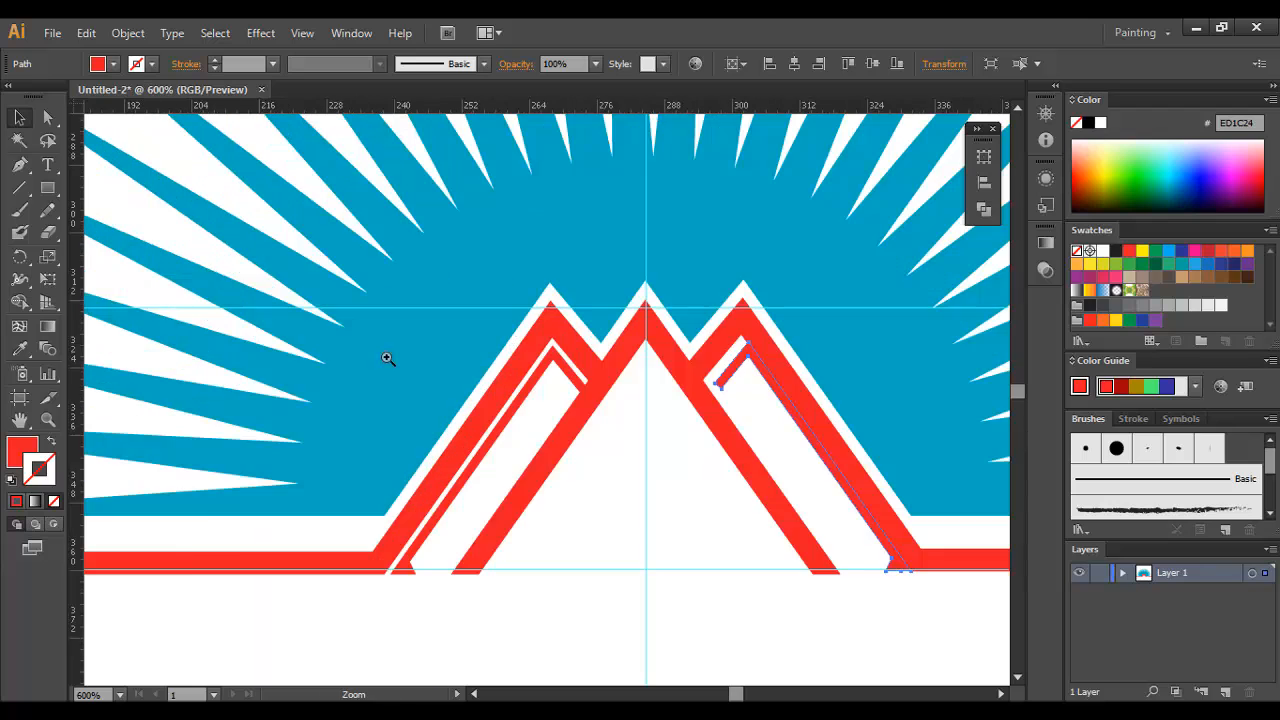
pyautogui.keyDown('ctrl'); pyautogui.click(648, 416); pyautogui.keyUp('ctrl')
pyautogui.keyDown('ctrl'); pyautogui.click(658, 412); pyautogui.keyUp('ctrl')
pyautogui.moveTo(509, 334); pyautogui.dragTo(508, 337)
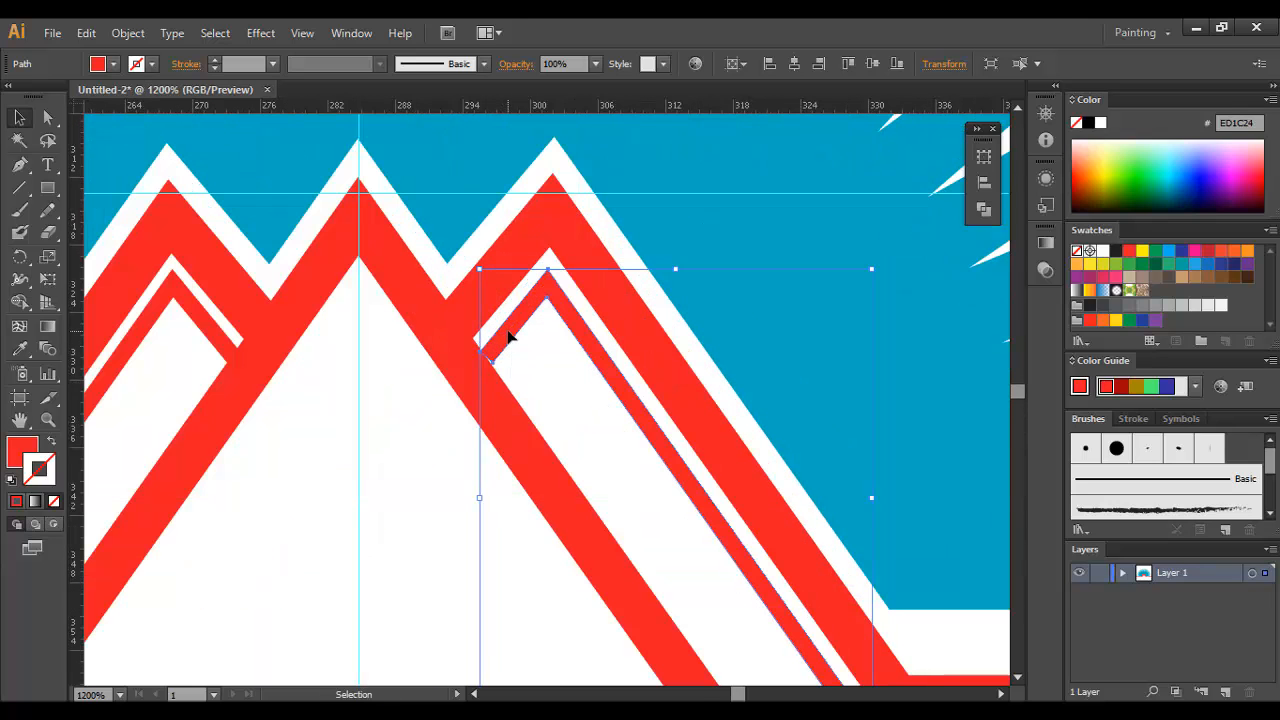
pyautogui.click(523, 382)
pyautogui.press('a')
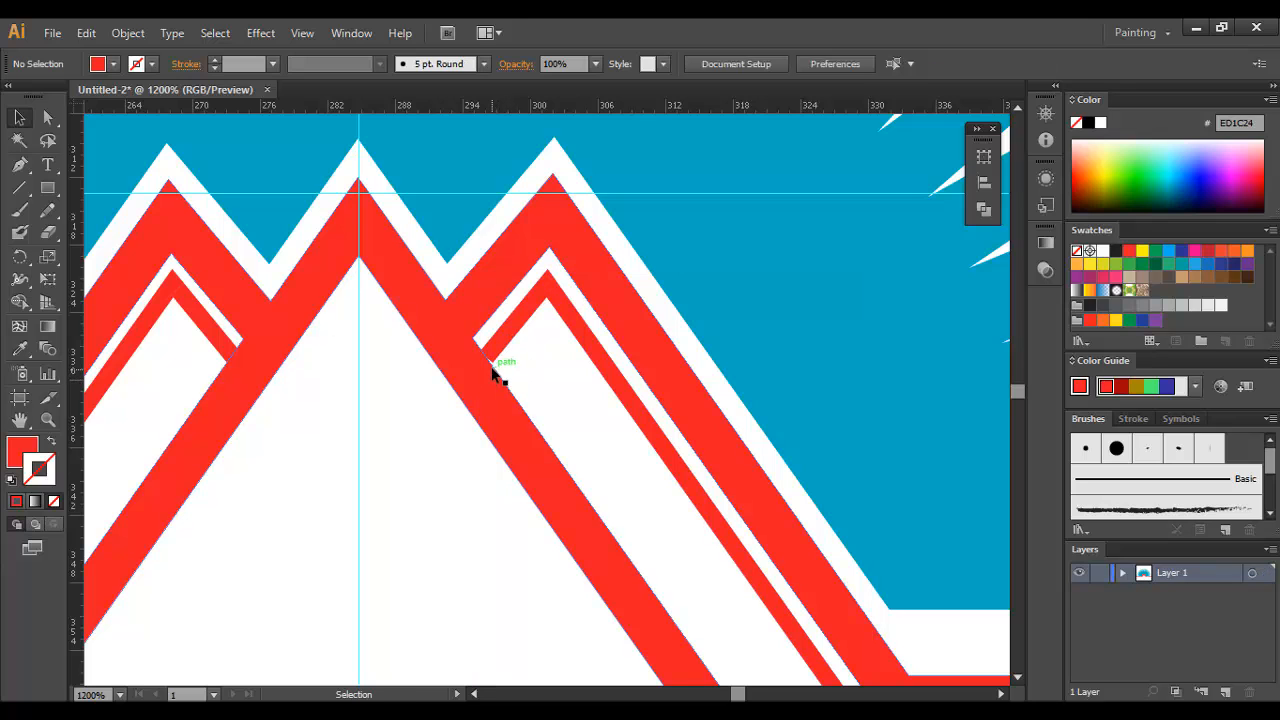
pyautogui.moveTo(491, 361); pyautogui.dragTo(483, 369)
pyautogui.hotkey('ctrl', '-')
pyautogui.hotkey('ctrl', '-')
pyautogui.hotkey('ctrl', '-')
pyautogui.hotkey('ctrl', '-')
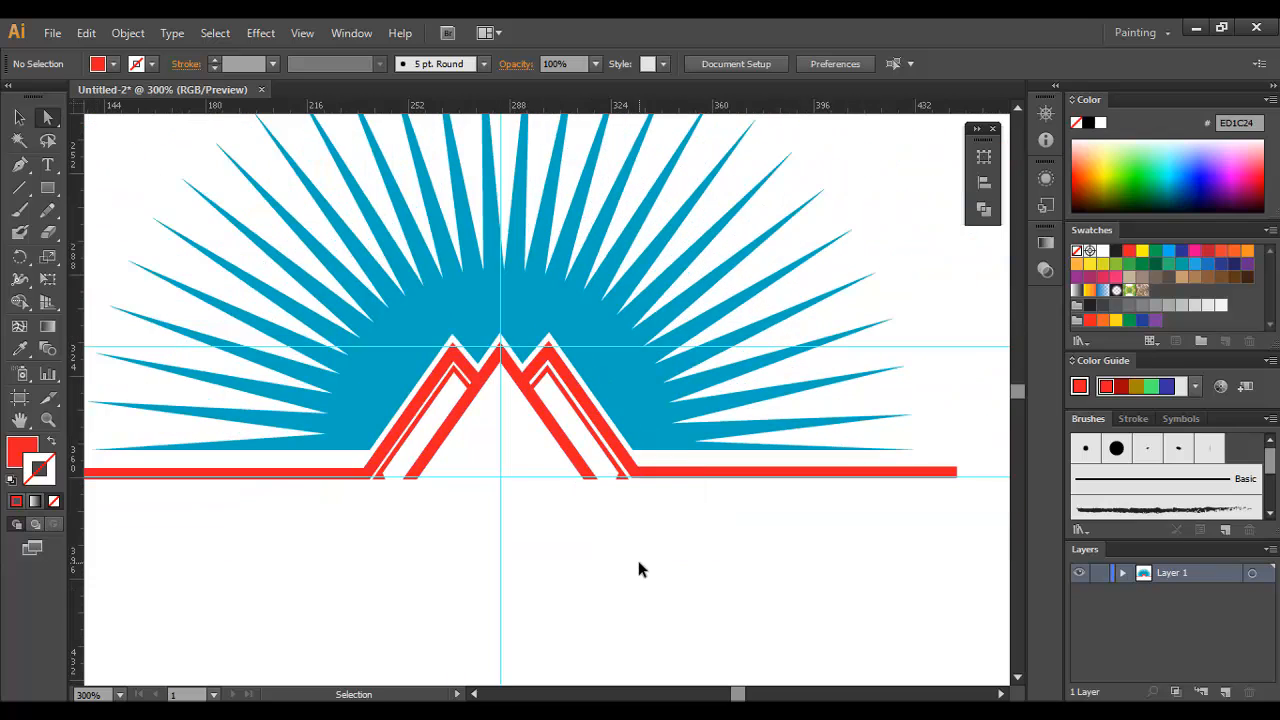
# Step: Offset the red mountain outline's path outward with miter joins until it fills the white gap around the peaks
pyautogui.moveTo(641, 565); pyautogui.dragTo(587, 503)
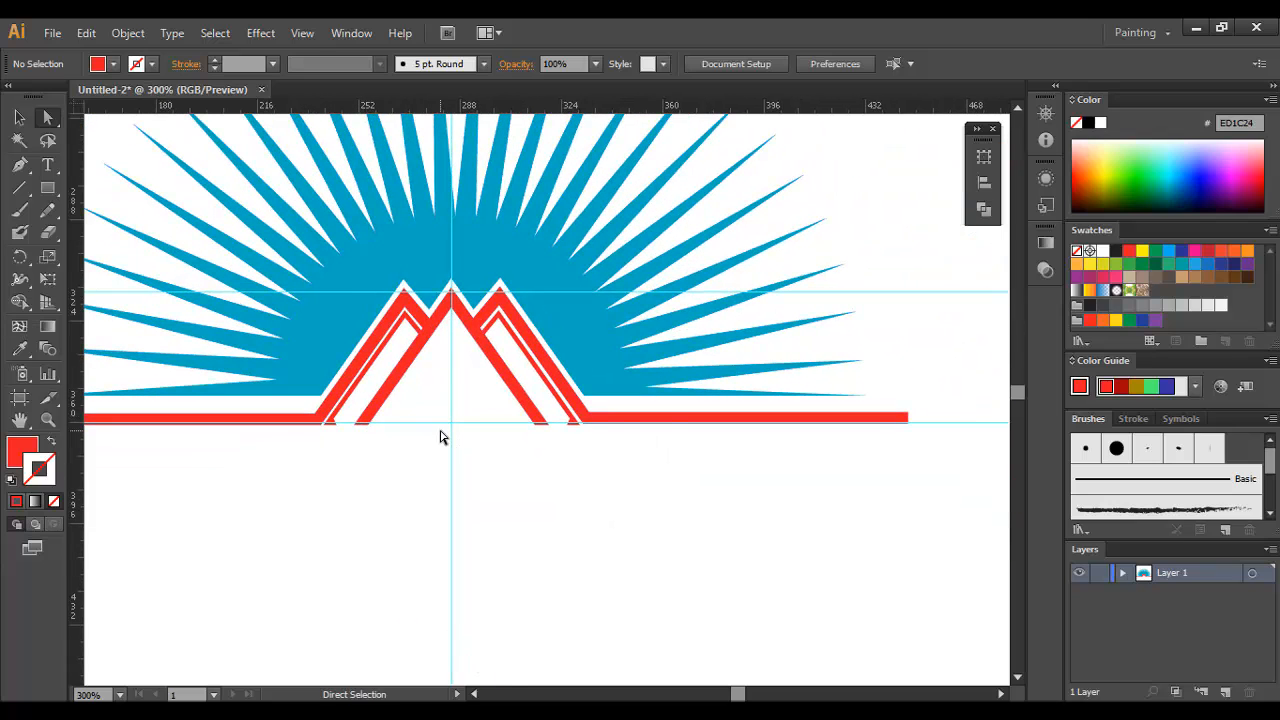
pyautogui.click(467, 404)
pyautogui.click(471, 400)
pyautogui.click(528, 355)
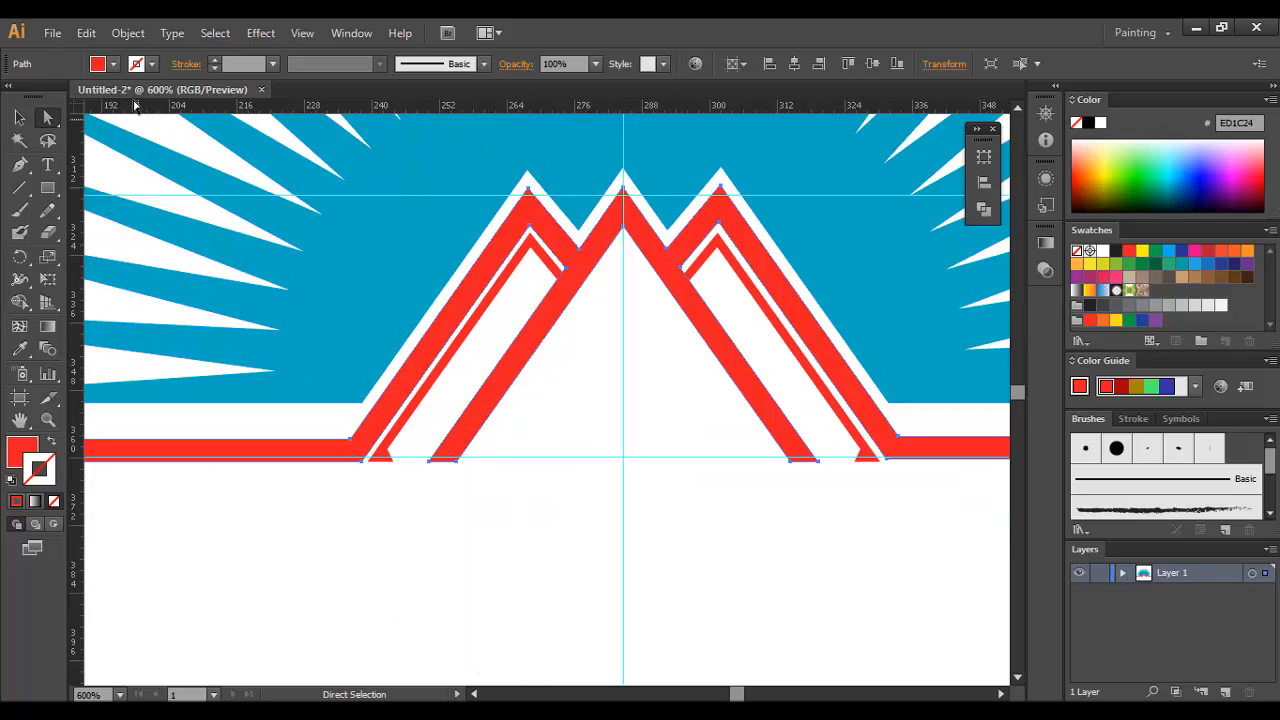
pyautogui.click(20, 118)
pyautogui.click(526, 460)
pyautogui.click(530, 370)
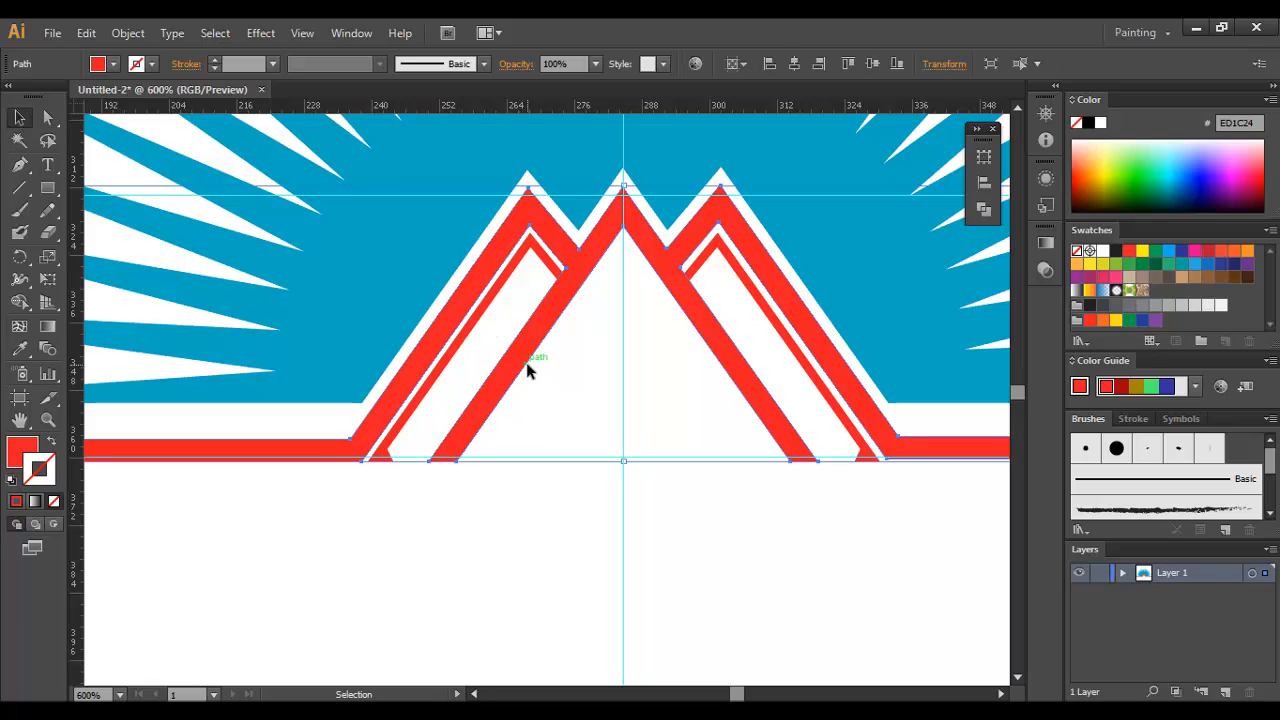
pyautogui.click(125, 33)
pyautogui.moveTo(150, 410)
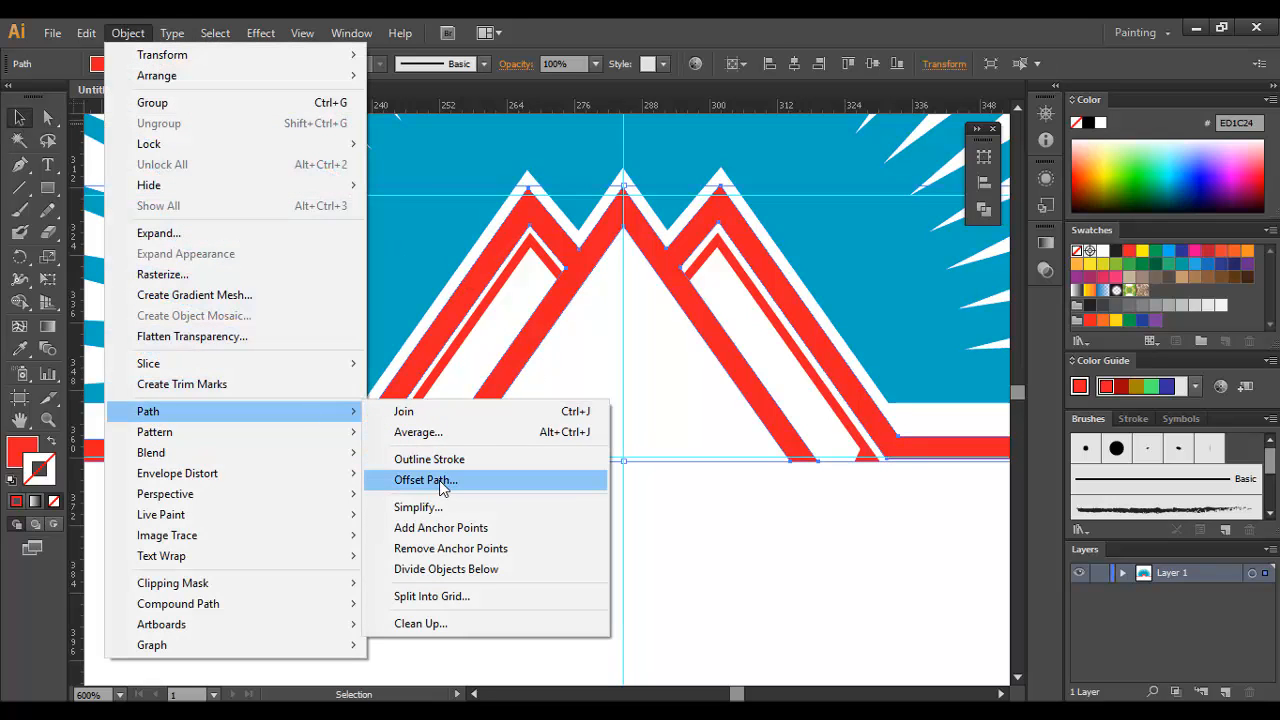
pyautogui.click(428, 480)
pyautogui.click(649, 413)
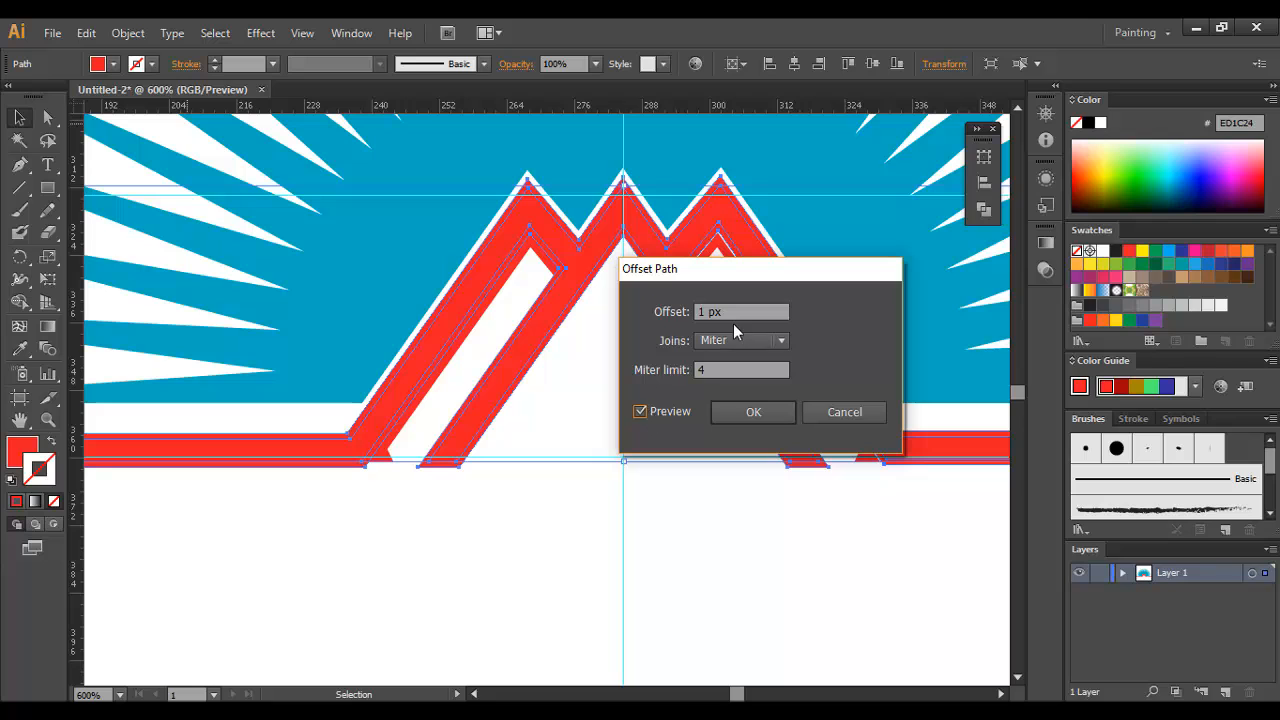
pyautogui.scroll(1, 741, 316)
pyautogui.click(755, 413)
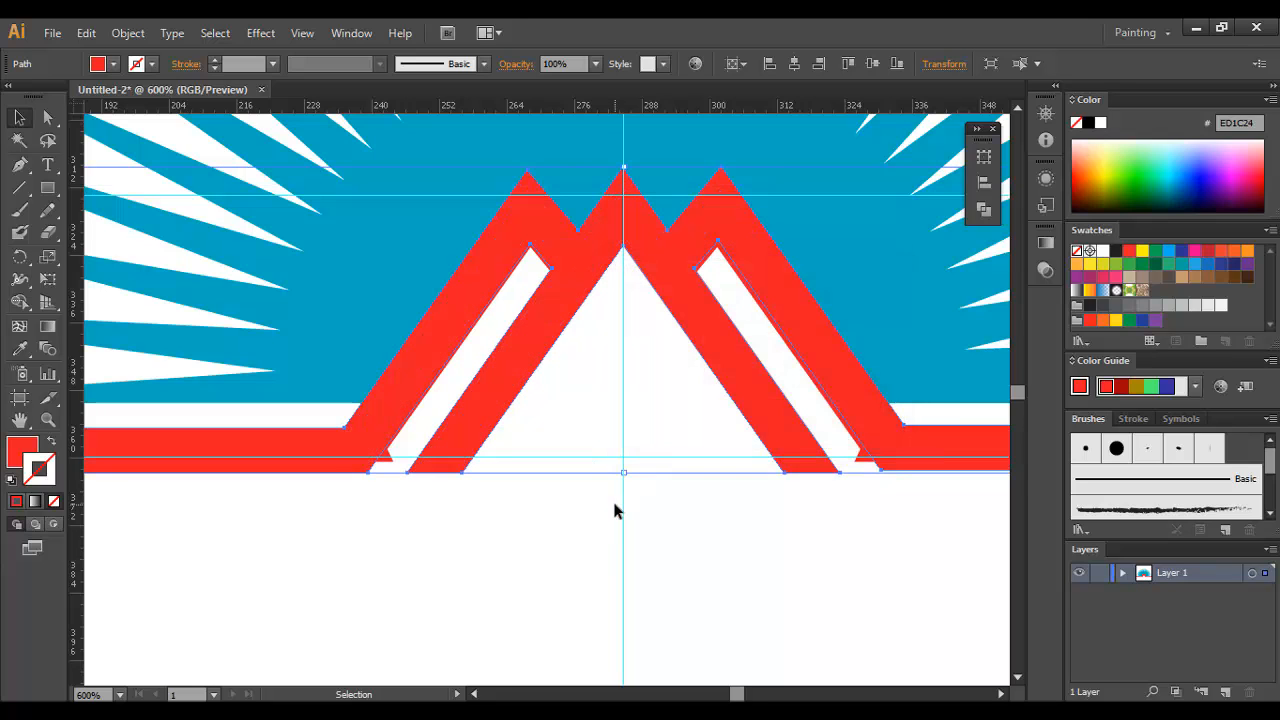
# Step: Cut the offset outline apart by erasing a strip across the peaks with the Eraser tool
pyautogui.click(612, 497)
pyautogui.click(516, 323)
pyautogui.click(613, 286)
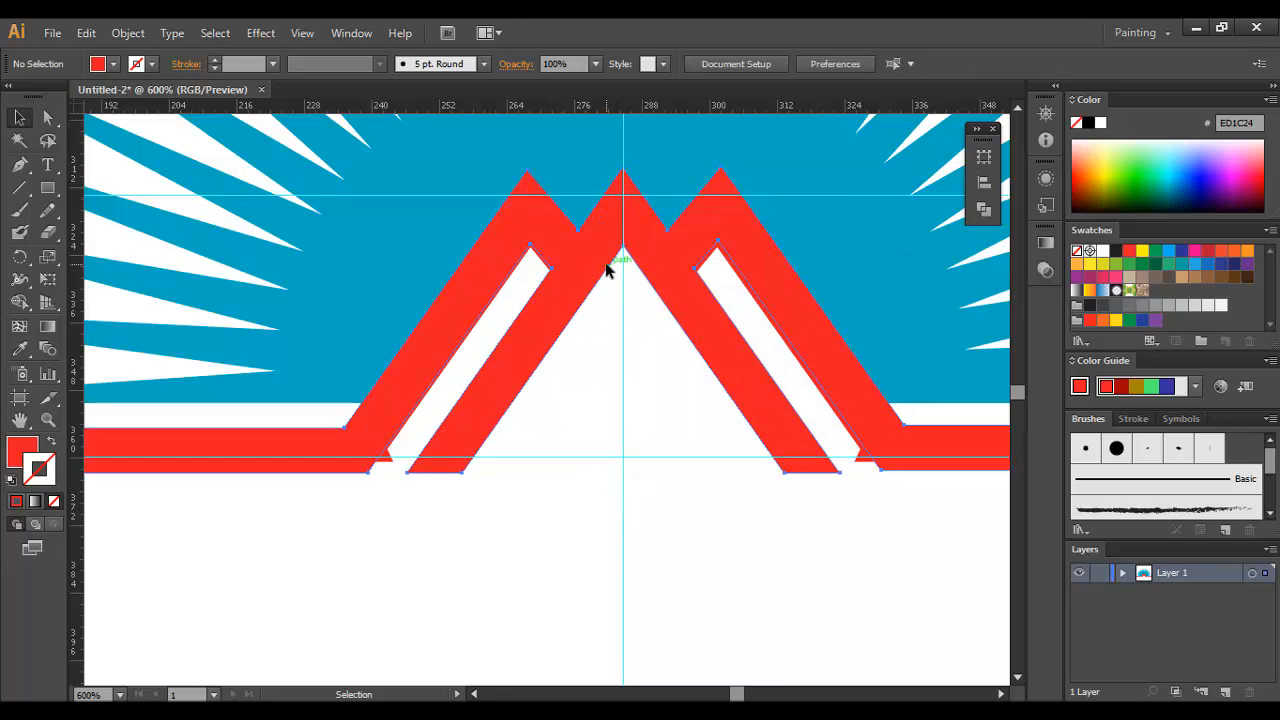
pyautogui.click(606, 265)
pyautogui.click(49, 233)
pyautogui.moveTo(532, 288)
pyautogui.mouseDown()
pyautogui.moveTo(601, 214)
pyautogui.moveTo(639, 213)
pyautogui.moveTo(679, 265)
pyautogui.mouseUp()
pyautogui.click(19, 117)
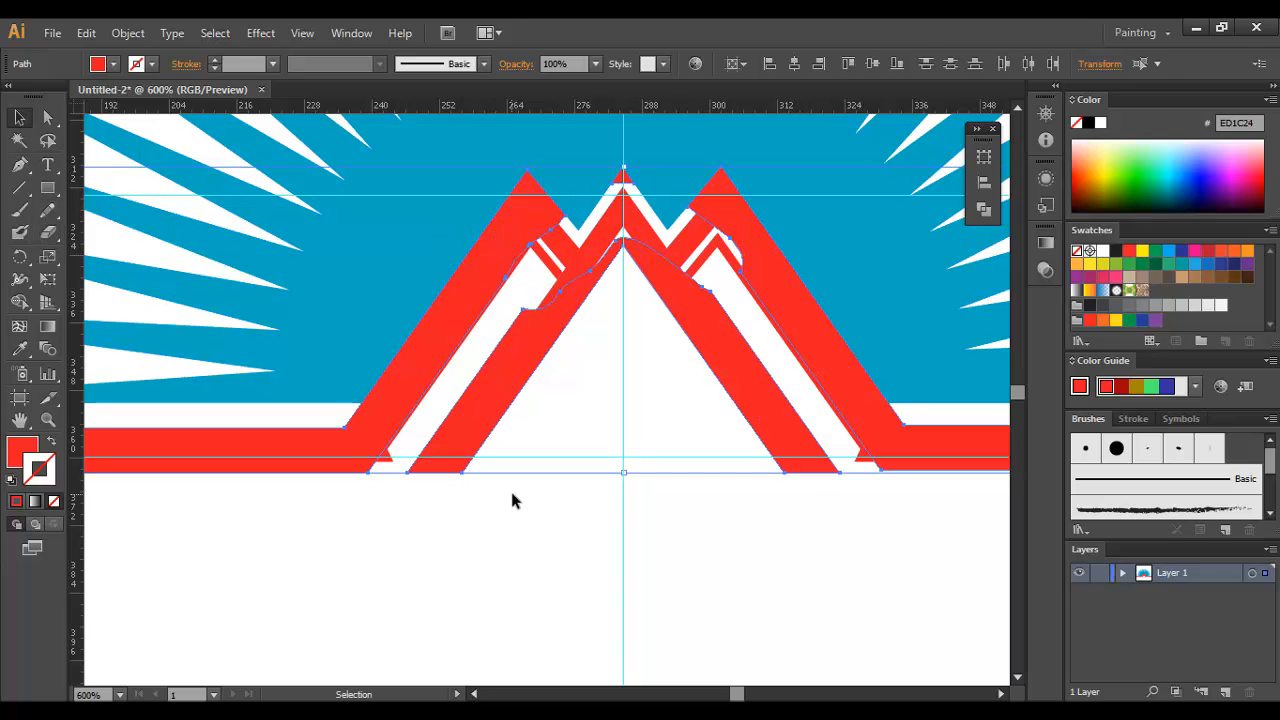
# Step: Delete the cut offset pieces along the outer peaks and the central tip, keeping the piece along the central peak's legs
pyautogui.click(510, 487)
pyautogui.click(486, 228)
pyautogui.press('a')
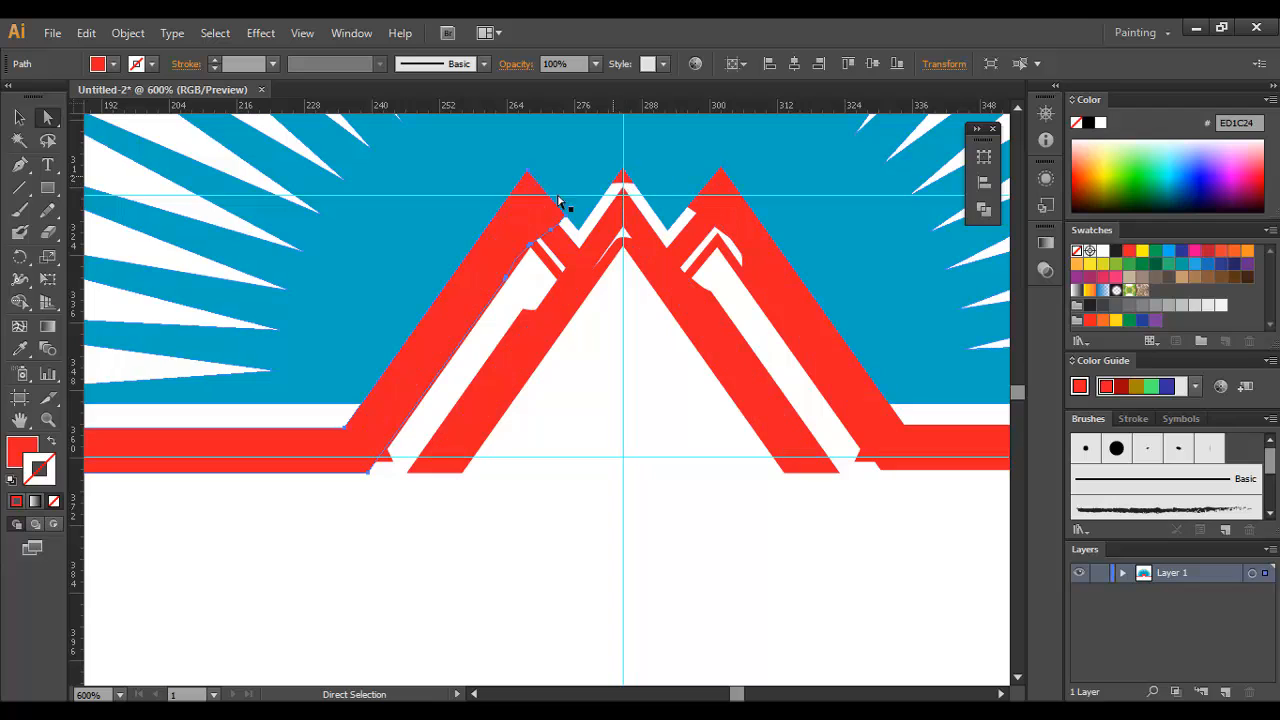
pyautogui.click(507, 200)
pyautogui.click(592, 302)
pyautogui.click(552, 207)
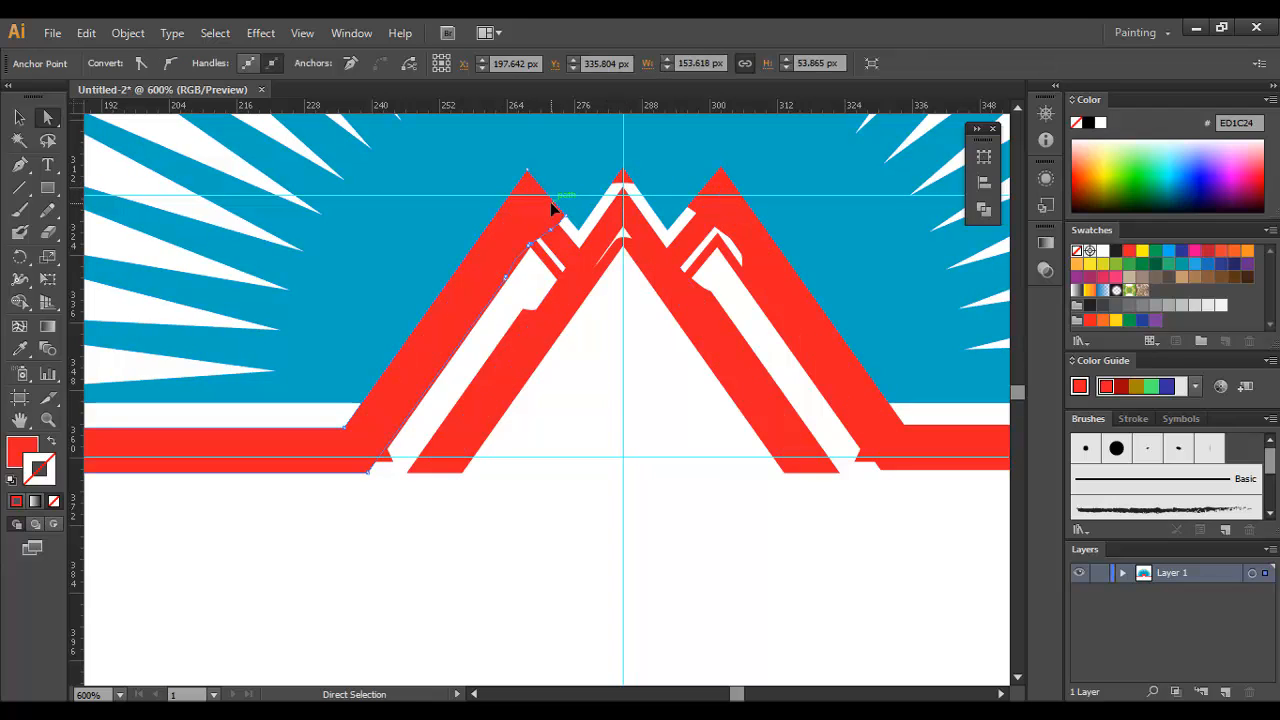
pyautogui.press('Delete')
pyautogui.click(710, 184)
pyautogui.press('Delete')
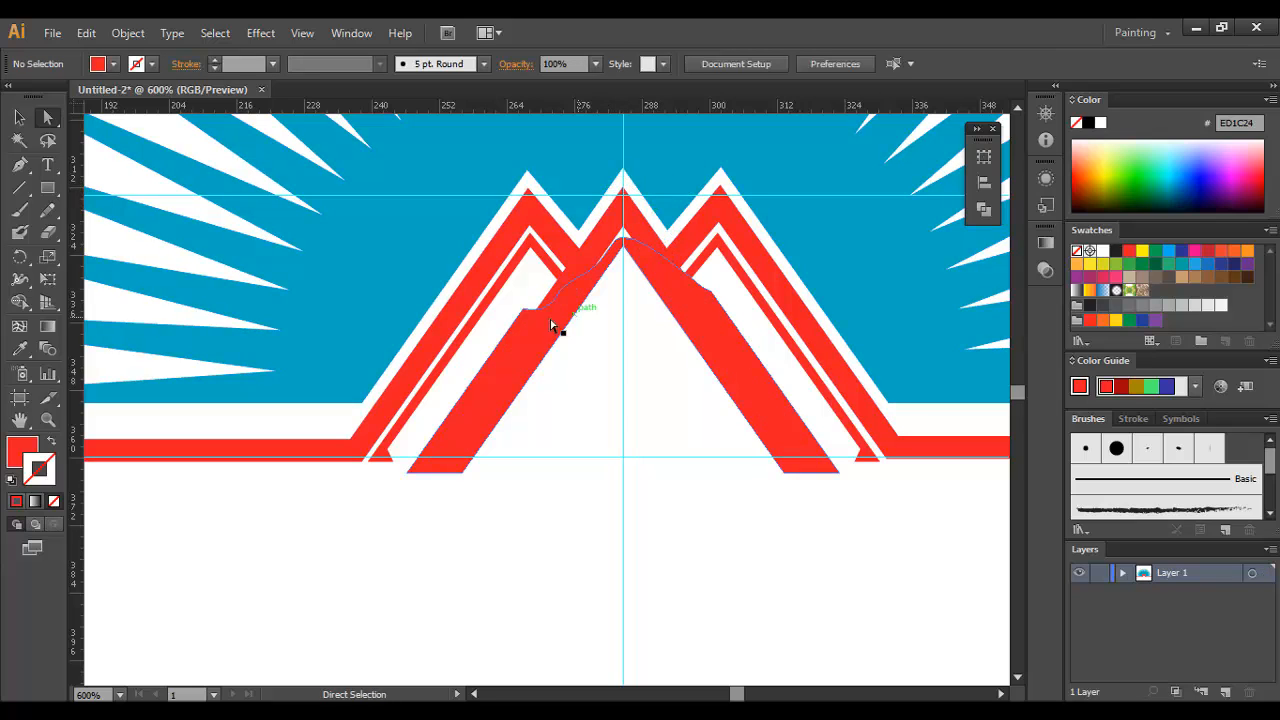
# Step: Fill the remaining offset piece along the central peak's legs with dark green 004C1A
pyautogui.press('v')
pyautogui.click(722, 336)
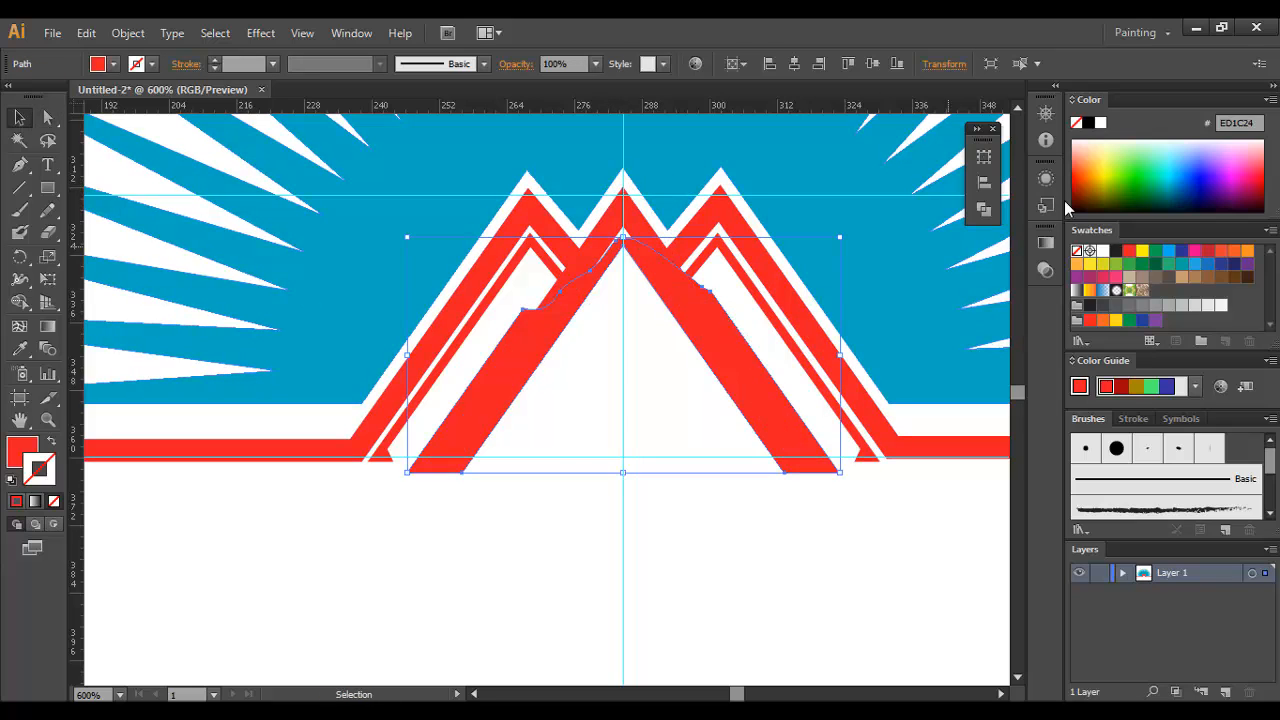
pyautogui.click(1121, 176)
pyautogui.click(53, 501)
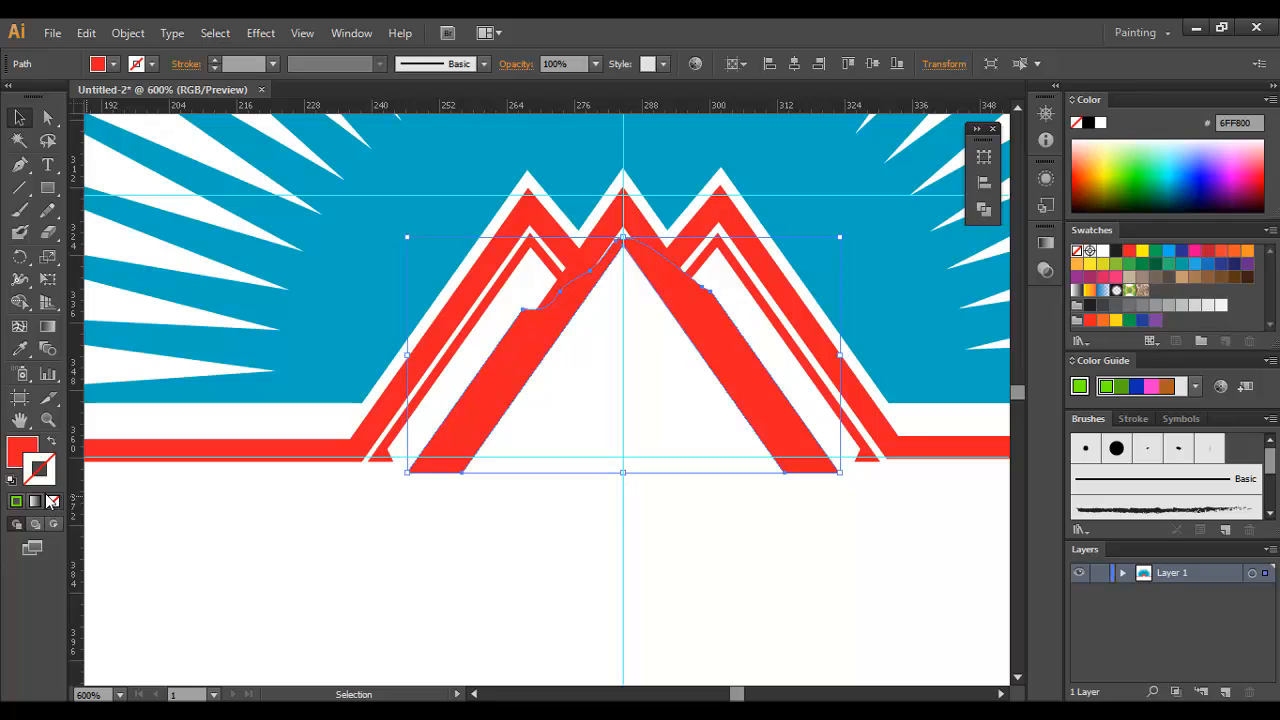
pyautogui.click(17, 453)
pyautogui.click(1147, 200)
pyautogui.click(649, 490)
# Step: Bring the dark green piece to the front of the artwork
pyautogui.hotkey('ctrl', 'space')
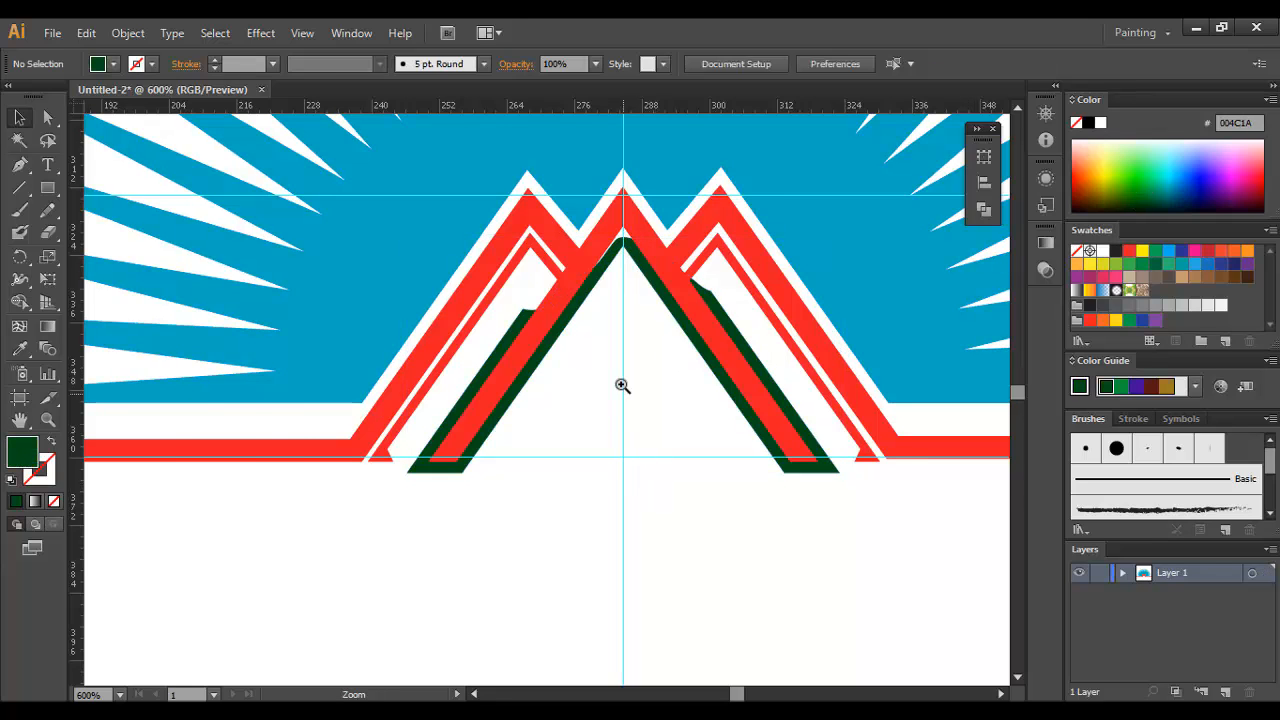
pyautogui.keyDown('ctrl'); pyautogui.click(623, 386); pyautogui.keyUp('ctrl')
pyautogui.rightClick(596, 276)
pyautogui.moveTo(650, 545)
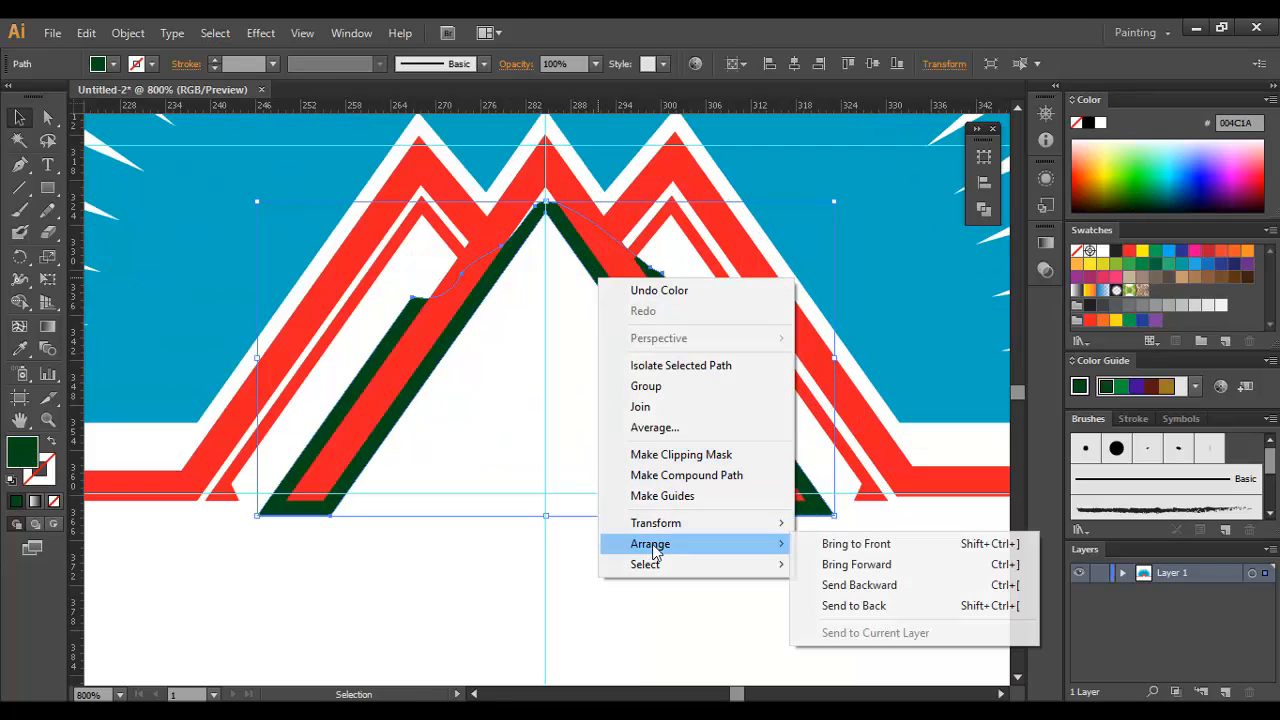
pyautogui.click(848, 543)
pyautogui.click(613, 509)
# Step: Delete the green piece's outer and irregular anchor points, leaving a plain triangle inside the central peak
pyautogui.press('a')
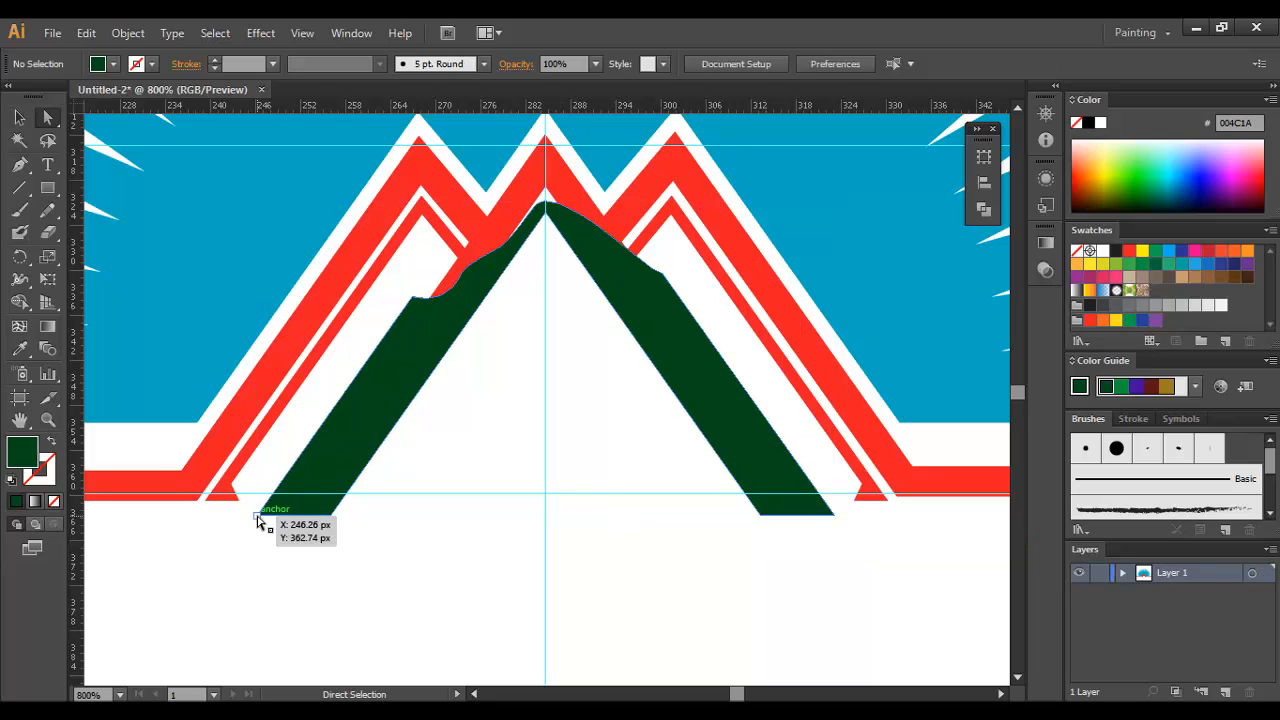
pyautogui.click(259, 516)
pyautogui.press('Delete')
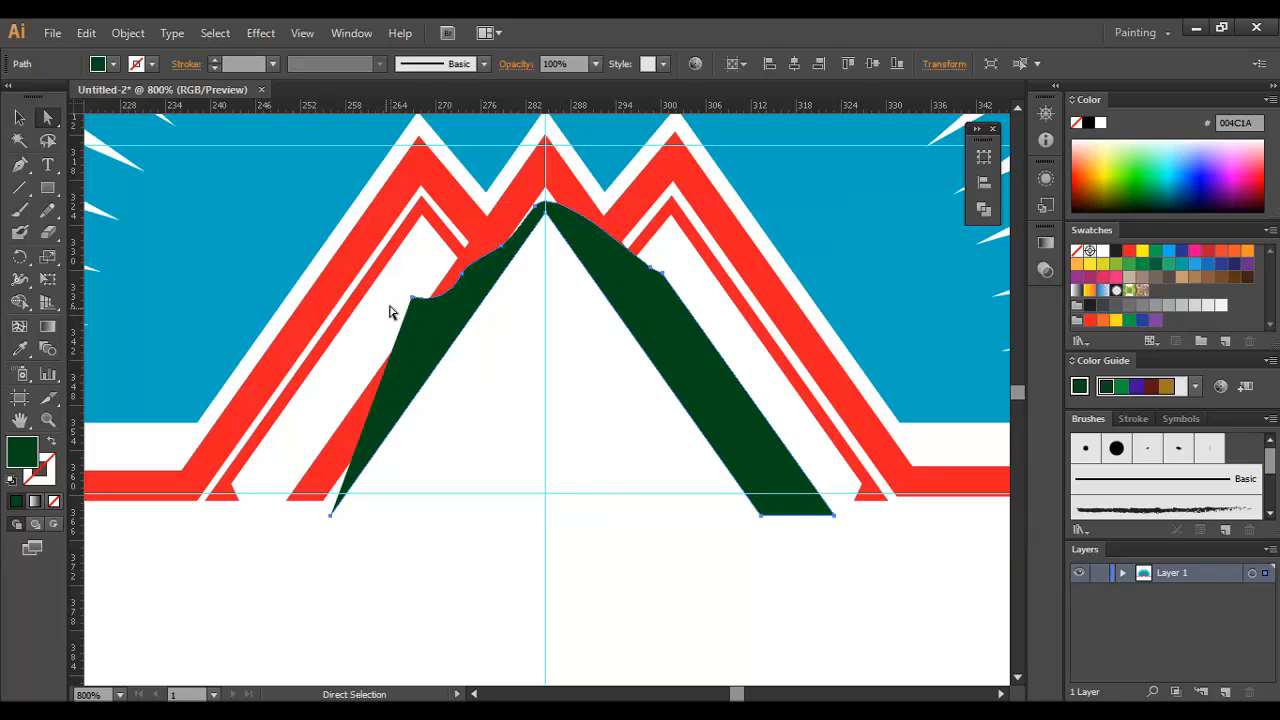
pyautogui.click(413, 298)
pyautogui.press('Delete')
pyautogui.click(461, 273)
pyautogui.press('Delete')
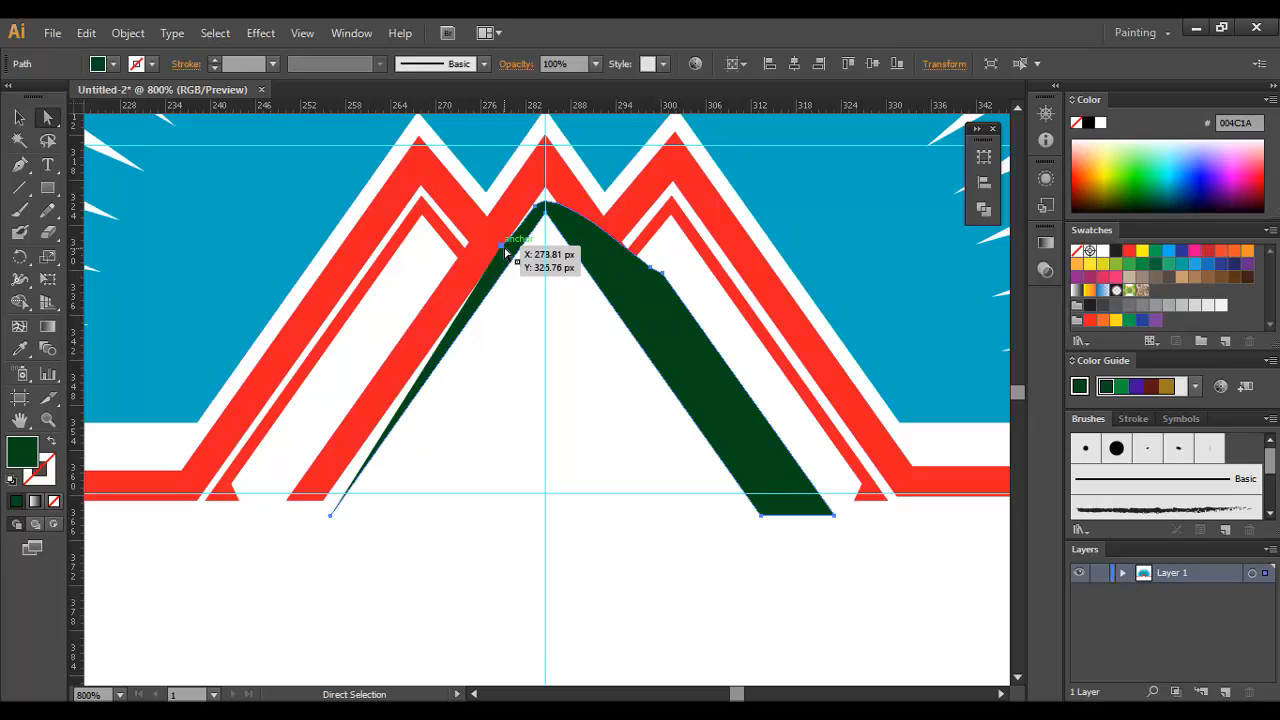
pyautogui.click(502, 247)
pyautogui.press('Delete')
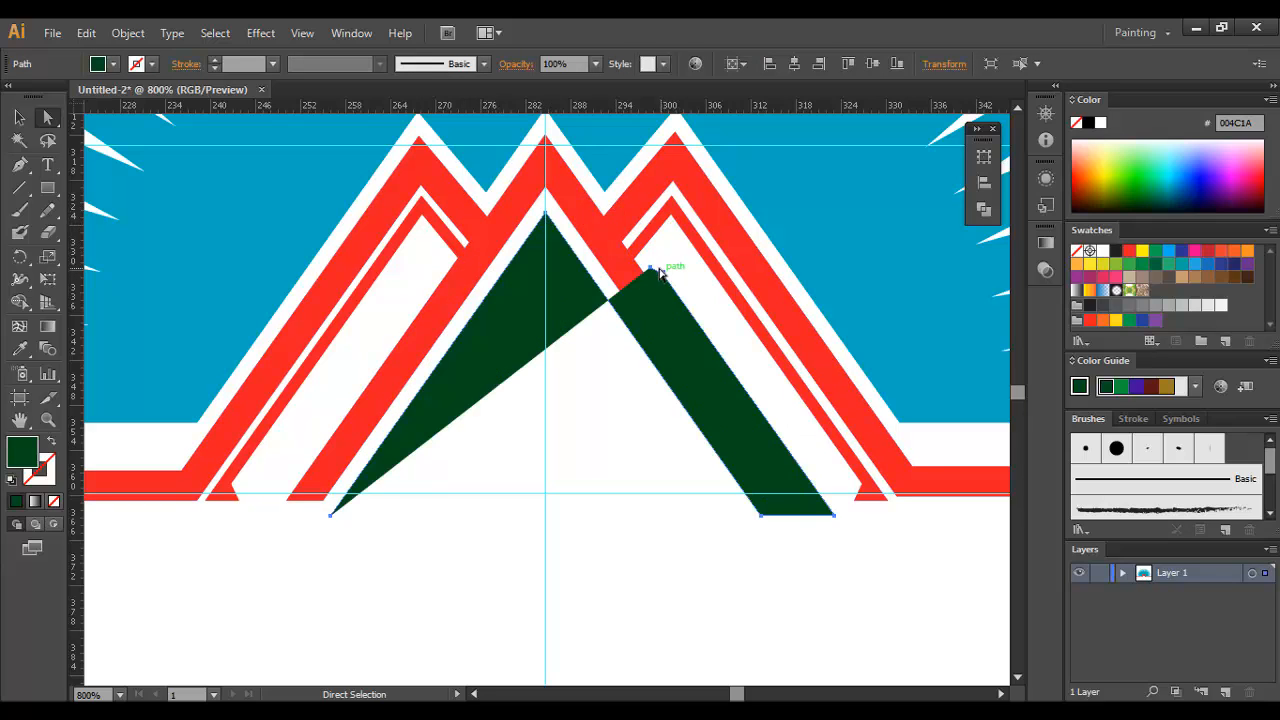
pyautogui.moveTo(659, 272); pyautogui.dragTo(812, 527)
pyautogui.press('Delete')
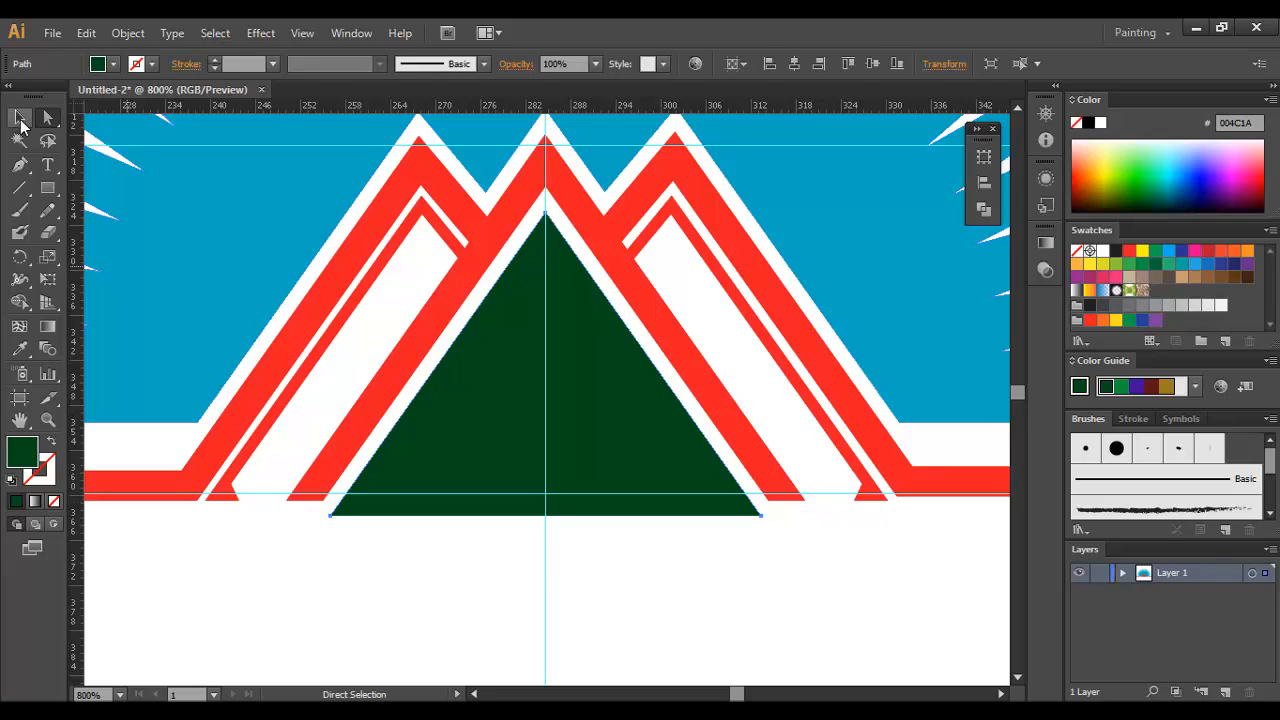
# Step: Duplicate the green triangle slightly lower and divide the two overlapping triangles with Pathfinder
pyautogui.click(20, 118)
pyautogui.moveTo(527, 314); pyautogui.dragTo(527, 341)
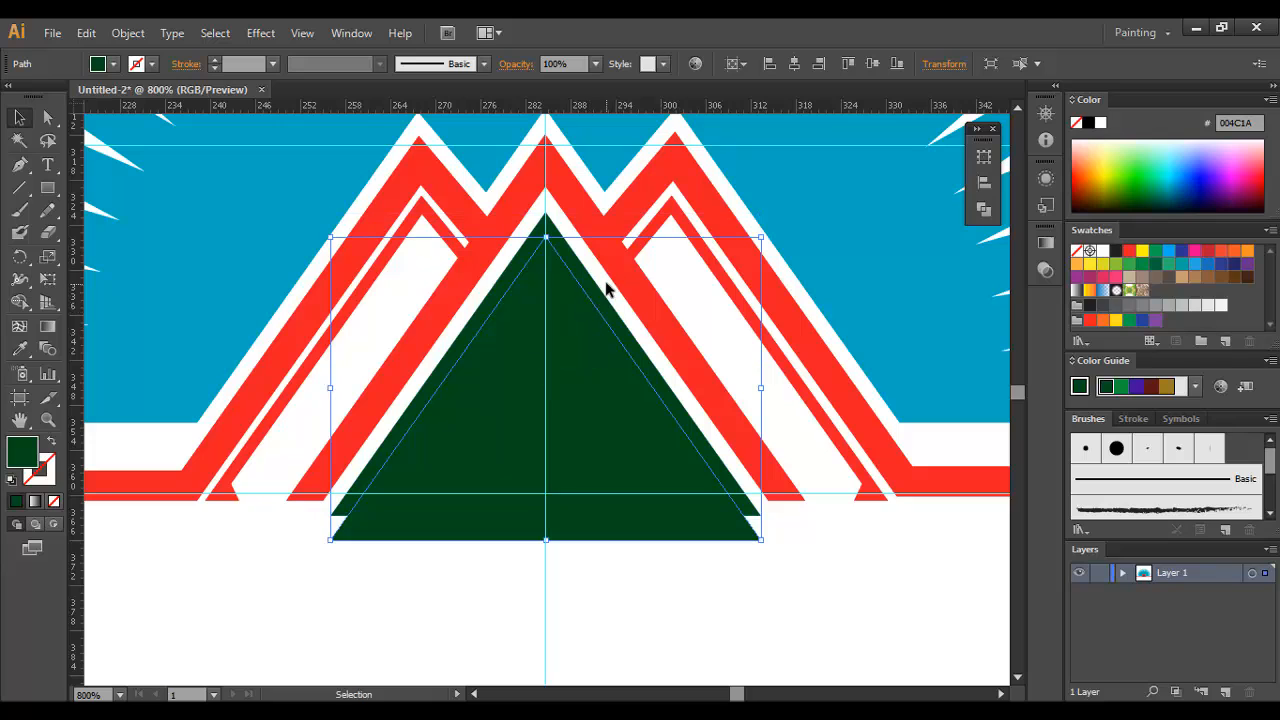
pyautogui.click(984, 208)
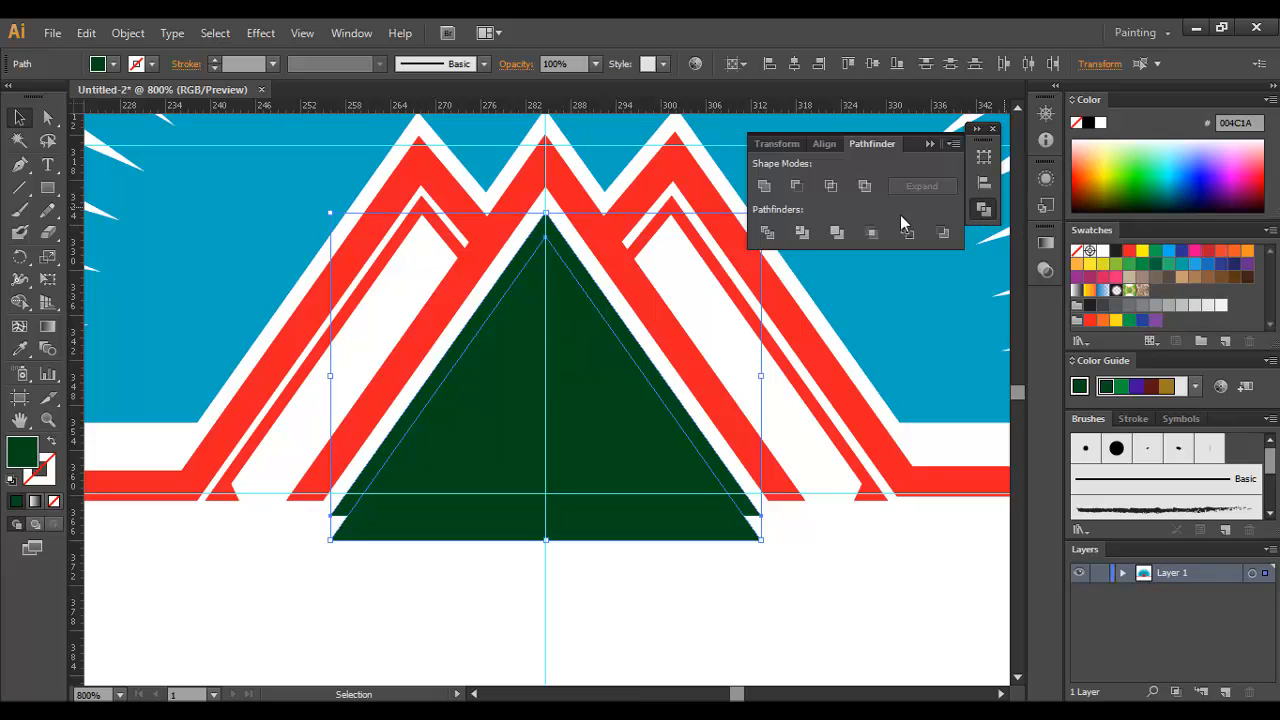
pyautogui.click(767, 232)
# Step: Ungroup the divided triangles and delete the overlapping and lower parts, leaving a thin green chevron
pyautogui.rightClick(564, 300)
pyautogui.click(603, 410)
pyautogui.click(578, 560)
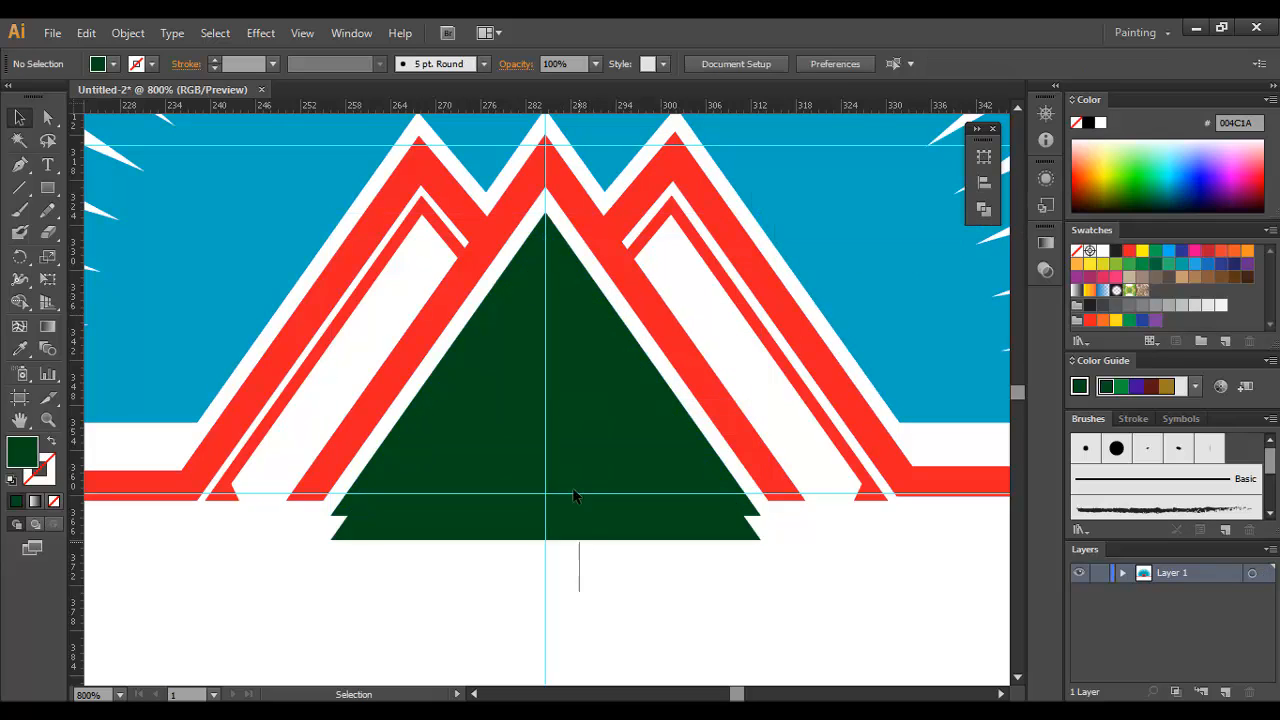
pyautogui.click(571, 471)
pyautogui.press('Delete')
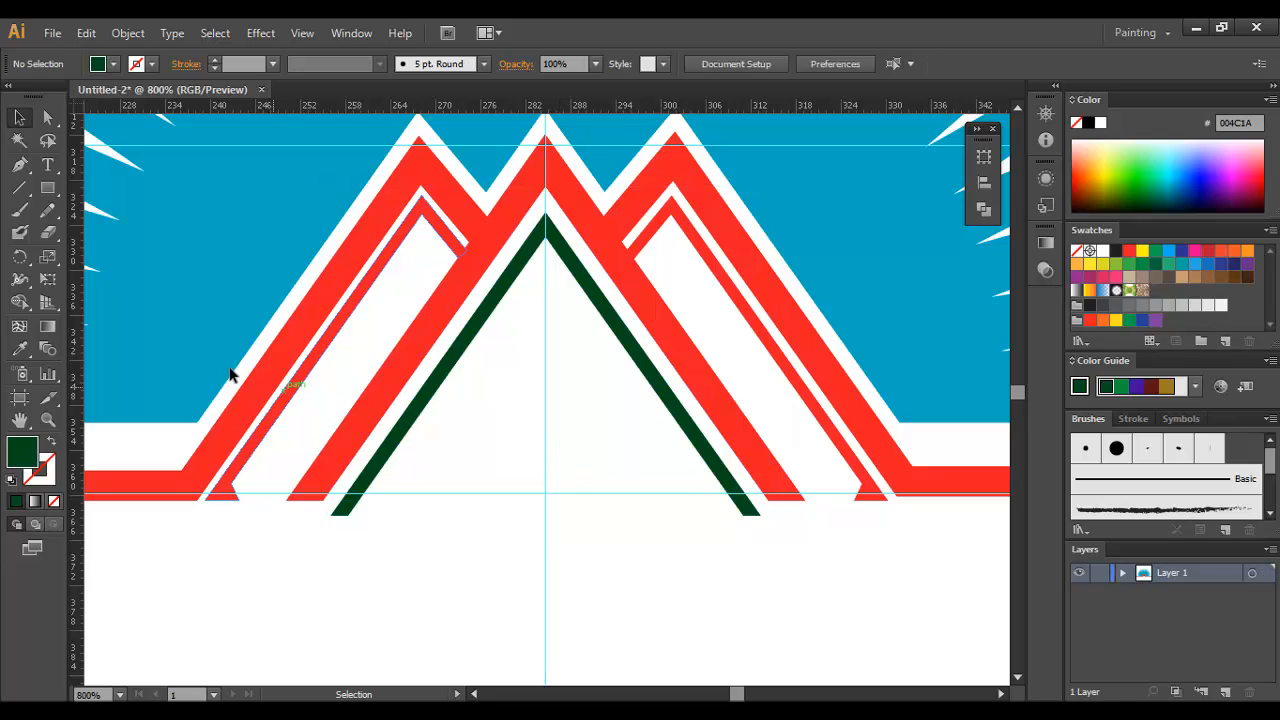
# Step: Draw a rectangle over the green chevron's feet, with its upper edge aligned to the mountain's base
pyautogui.moveTo(47, 187); pyautogui.dragTo(131, 194)
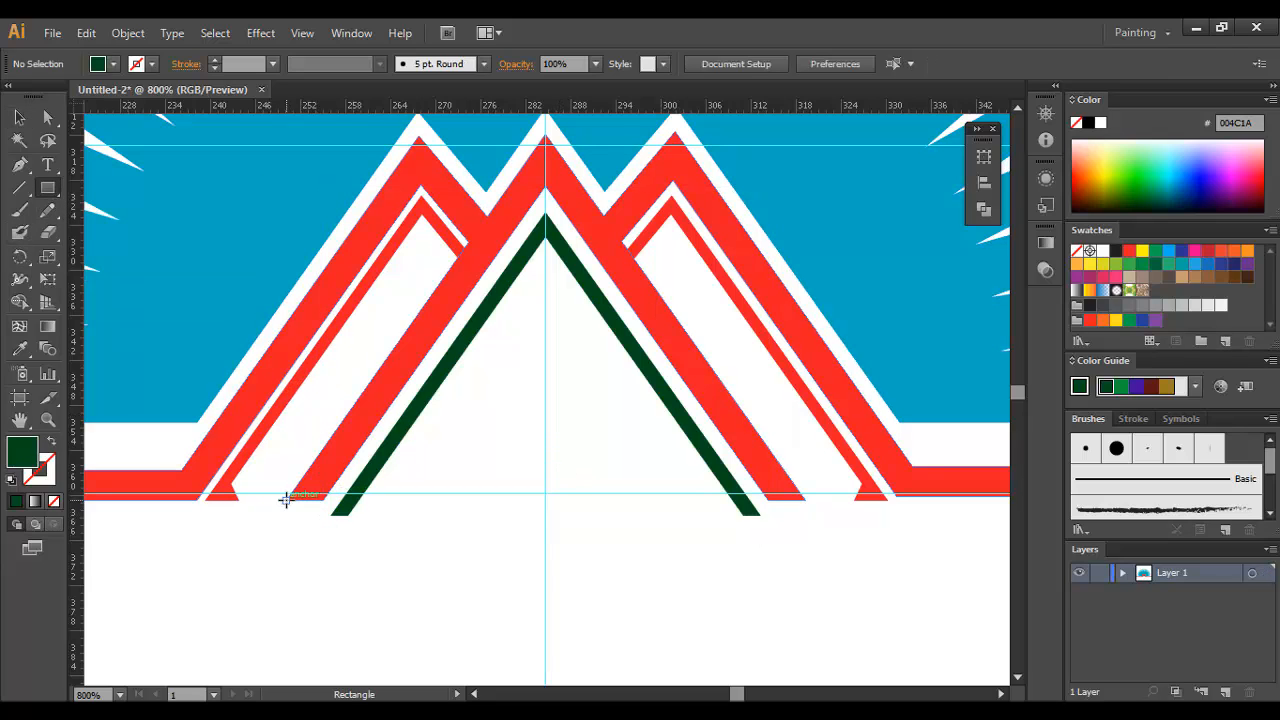
pyautogui.moveTo(286, 498)
pyautogui.mouseDown()
pyautogui.moveTo(757, 571)
pyautogui.moveTo(847, 571)
pyautogui.mouseUp()
pyautogui.click(22, 120)
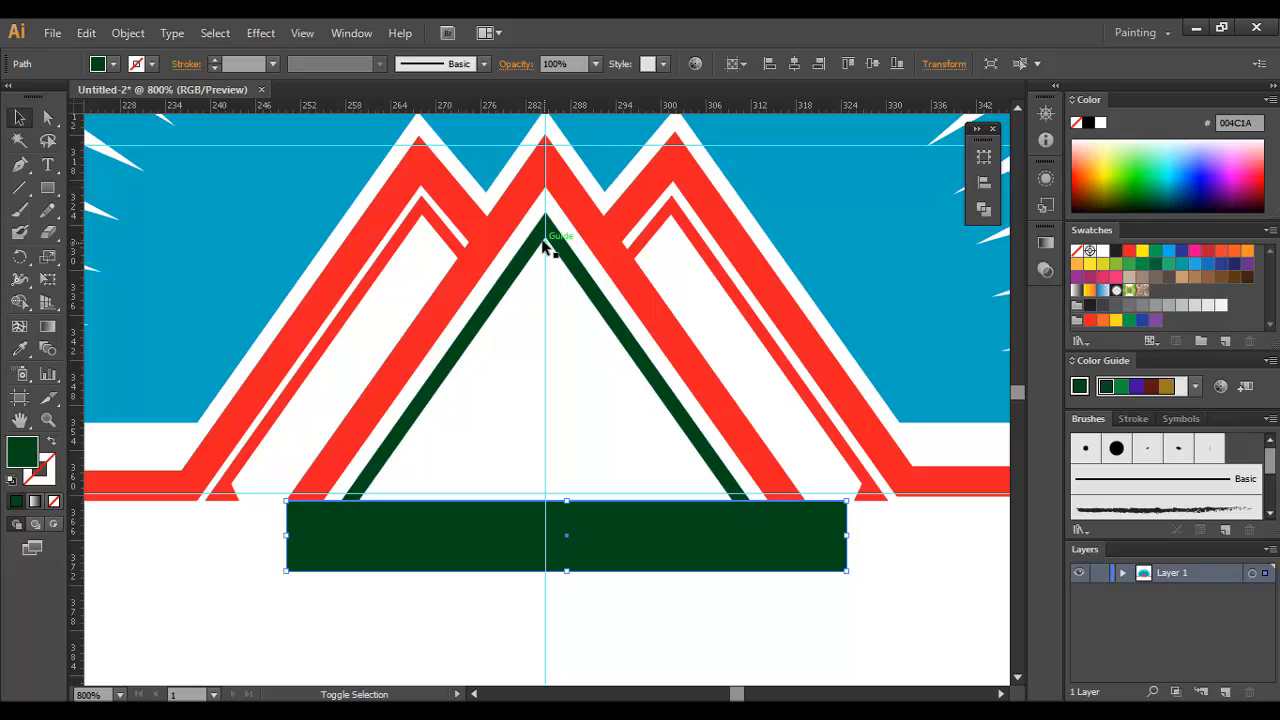
# Step: Divide the rectangle and the green chevron with Pathfinder, and ungroup the result
pyautogui.keyDown('shift'); pyautogui.click(549, 240); pyautogui.keyUp('shift')
pyautogui.click(984, 208)
pyautogui.click(767, 236)
pyautogui.rightClick(516, 426)
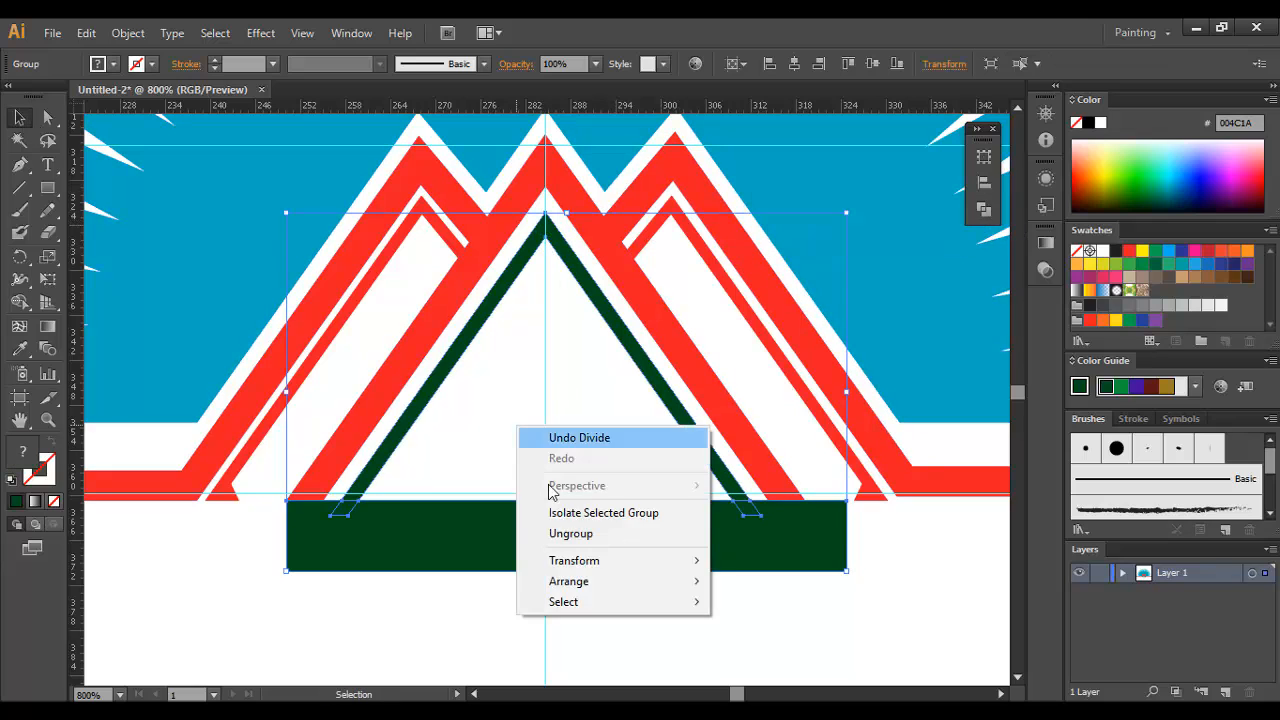
pyautogui.click(571, 531)
# Step: Delete the chevron's overhanging ends and the remaining rectangle piece below the mountain's base
pyautogui.click(344, 509)
pyautogui.press('Delete')
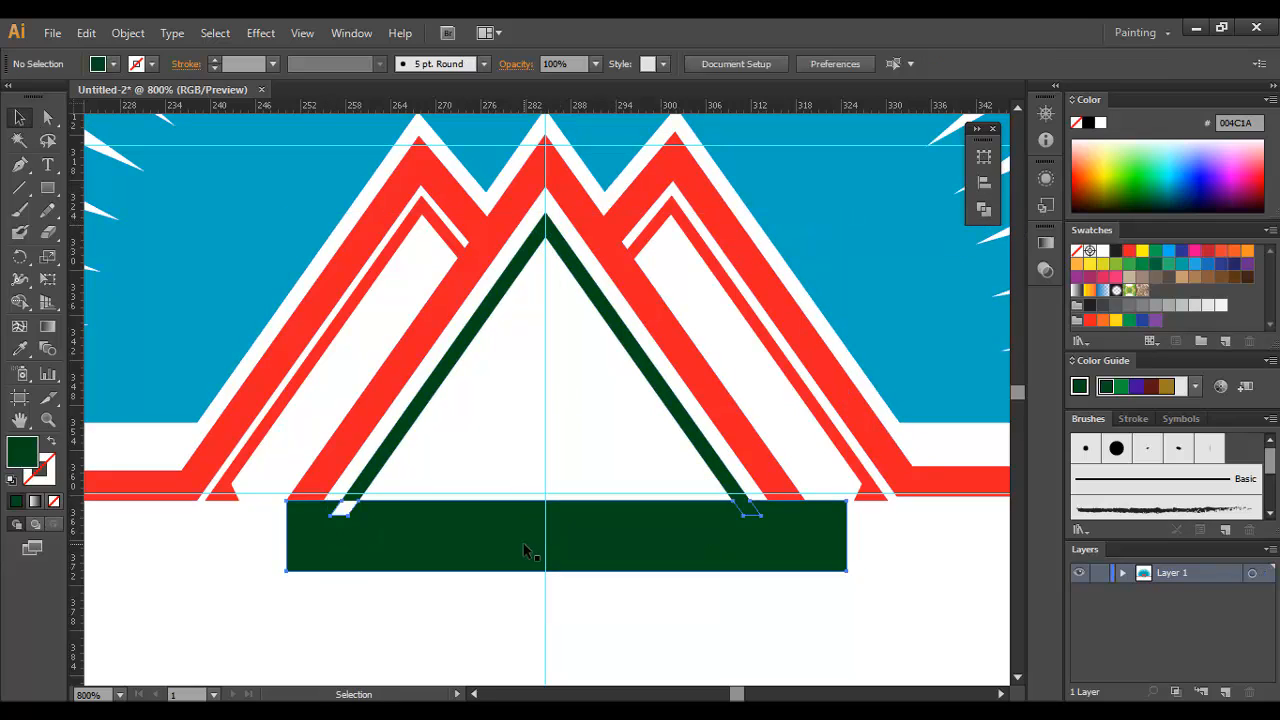
pyautogui.click(528, 551)
pyautogui.press('Delete')
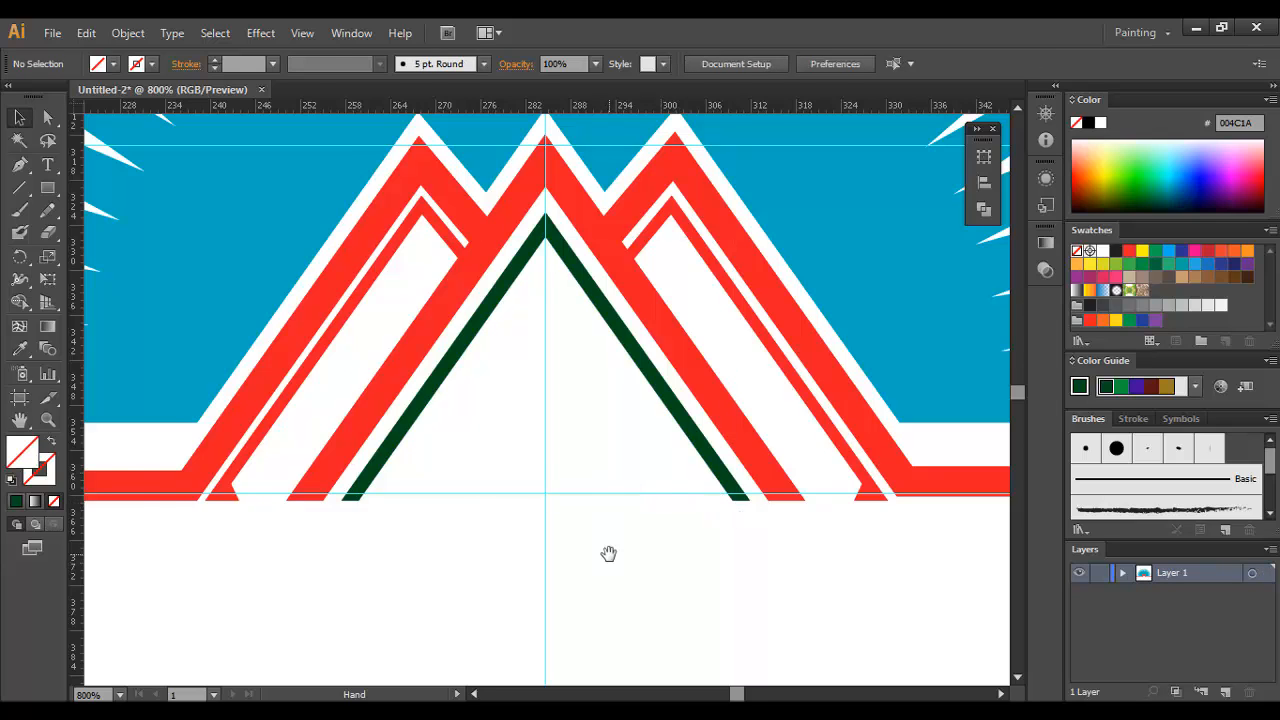
# Step: Start a Pen path at the outer corner of the green chevron's left foot, running inward along the mountain's base
pyautogui.moveTo(608, 552); pyautogui.dragTo(522, 543)
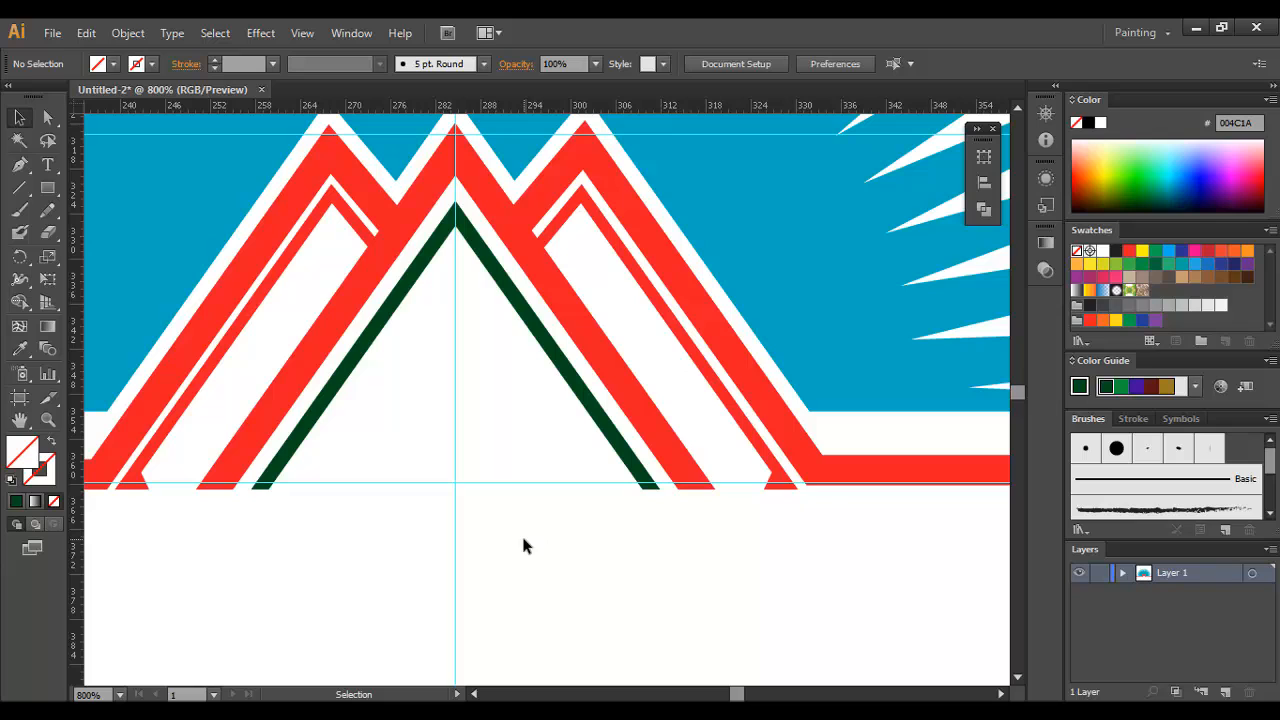
pyautogui.press('z')
pyautogui.click(421, 469)
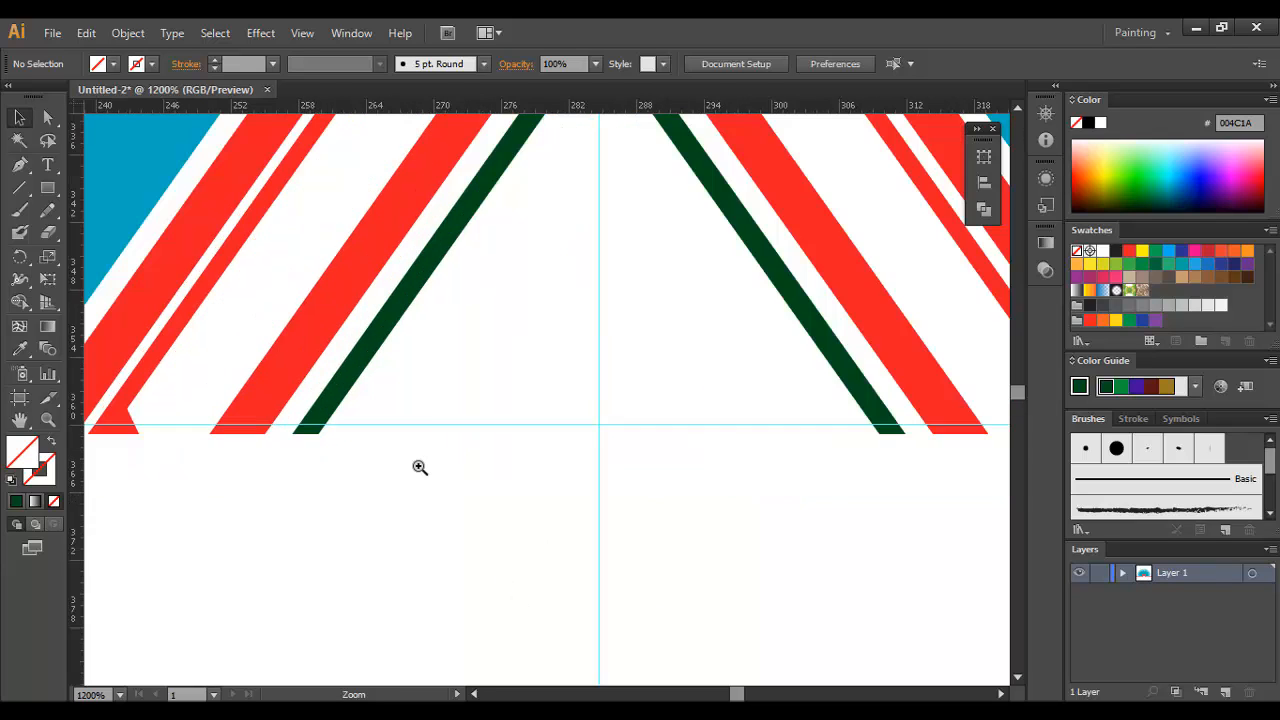
pyautogui.click(434, 427)
pyautogui.press('v')
pyautogui.press('a')
pyautogui.moveTo(145, 390); pyautogui.dragTo(142, 380)
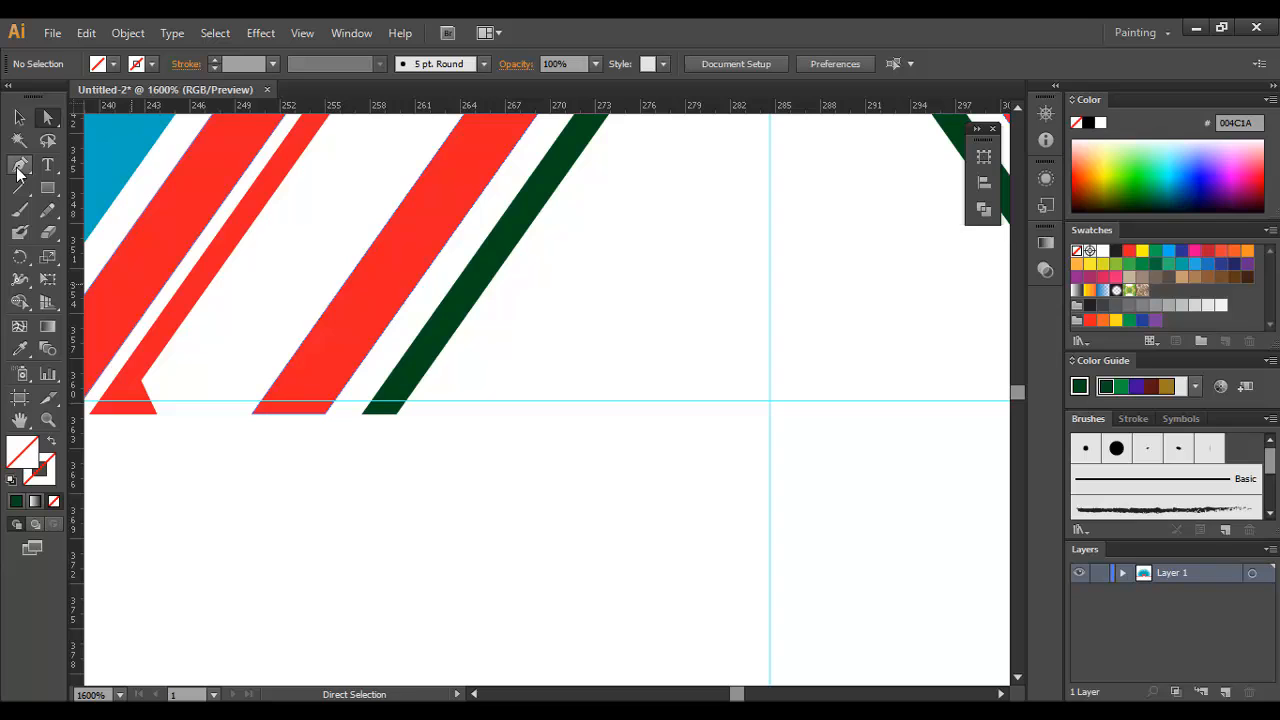
pyautogui.click(363, 413)
pyautogui.click(441, 414)
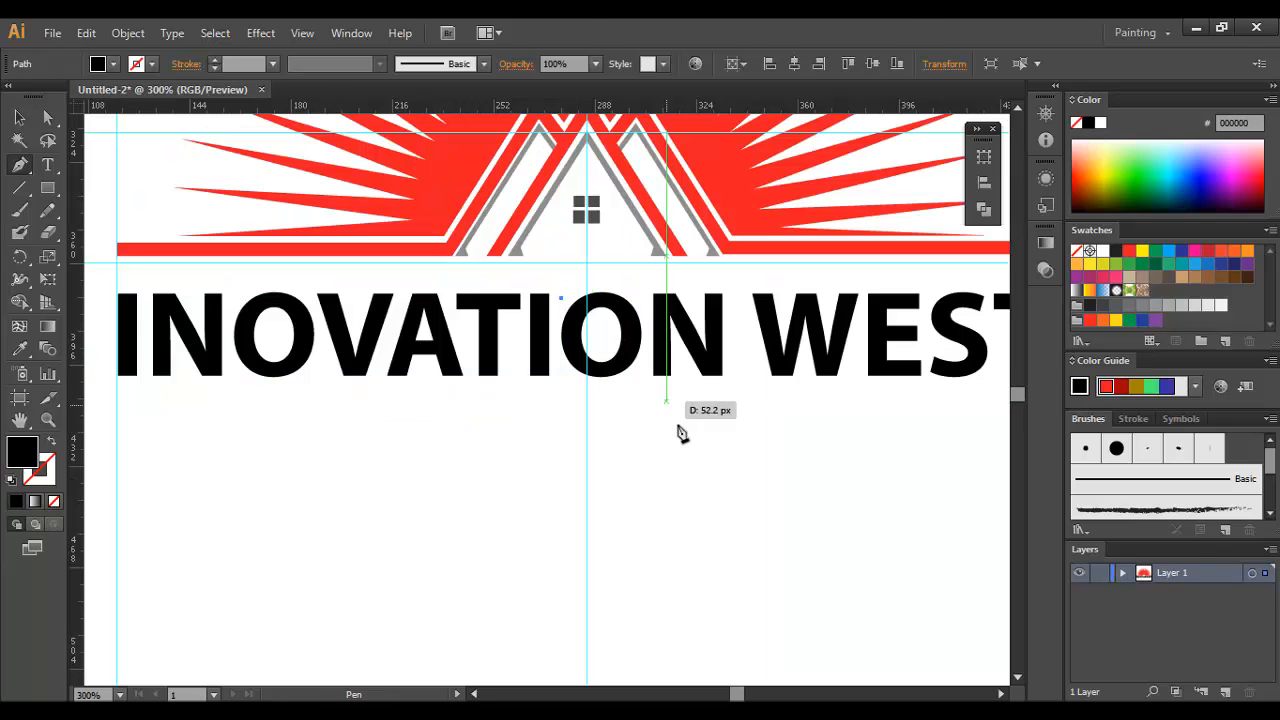
# Step: Draw a diagonal line across the second O of INOVATION with a 3 pt green stroke and position it over the letter
pyautogui.click(687, 437)
pyautogui.click(17, 119)
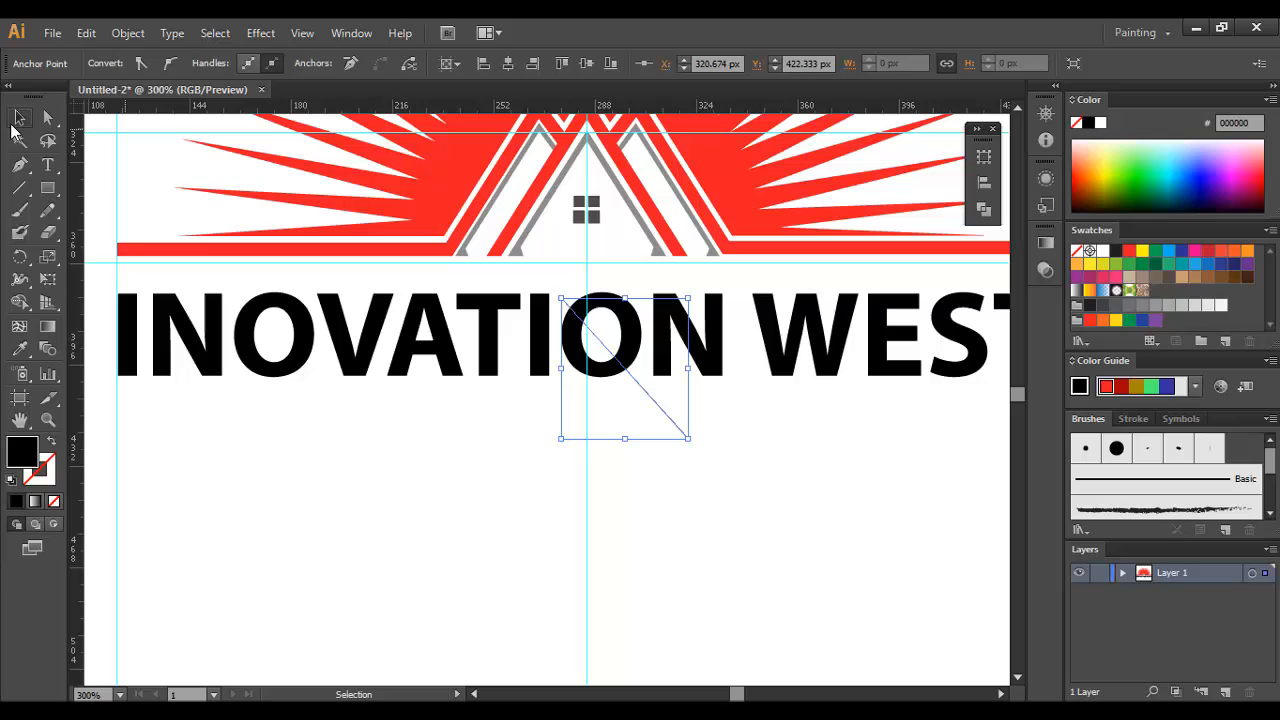
pyautogui.click(647, 479)
pyautogui.click(661, 408)
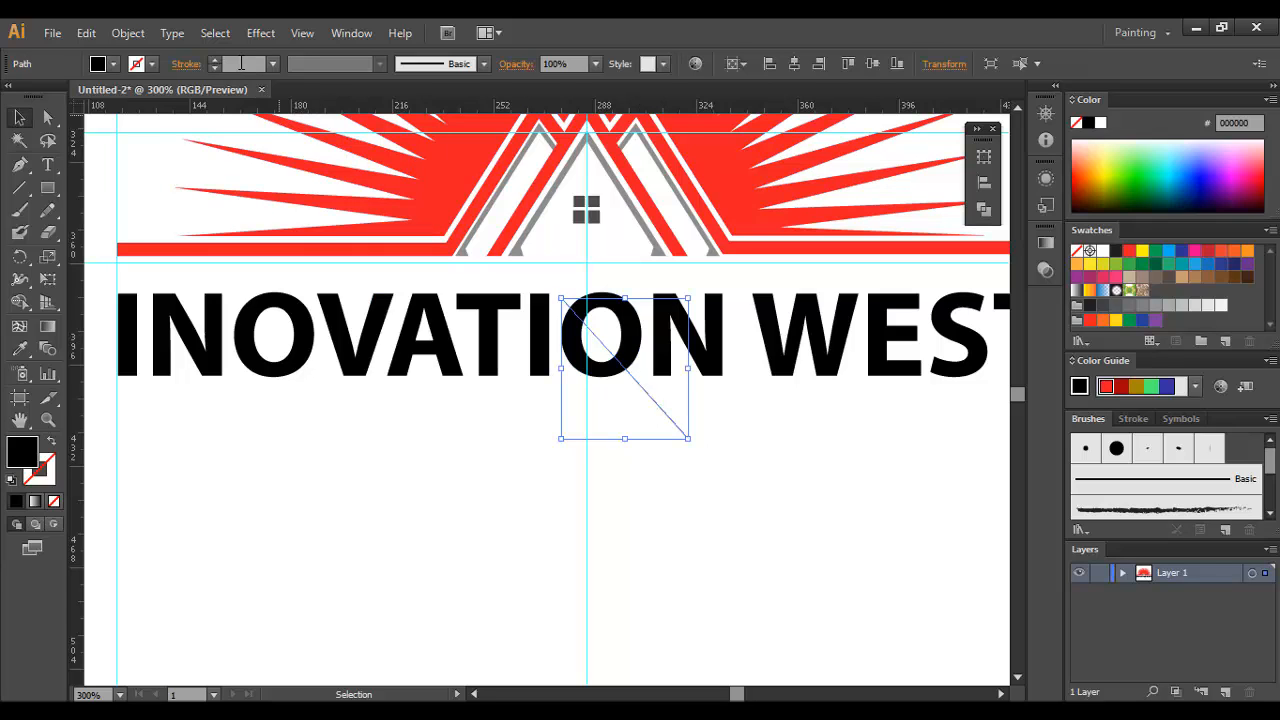
pyautogui.scroll(3, 241, 63)
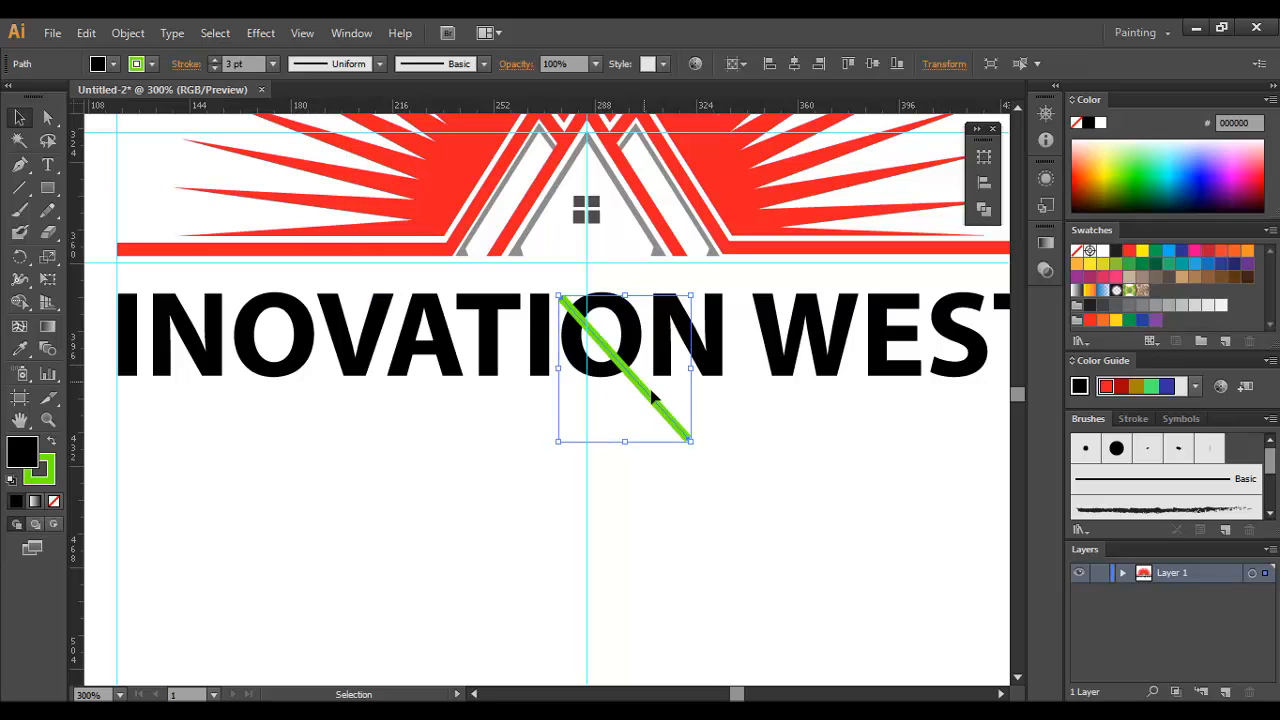
pyautogui.moveTo(651, 401); pyautogui.dragTo(645, 392)
# Step: Expand the green diagonal line and unite it into a single shape with Pathfinder
pyautogui.click(125, 35)
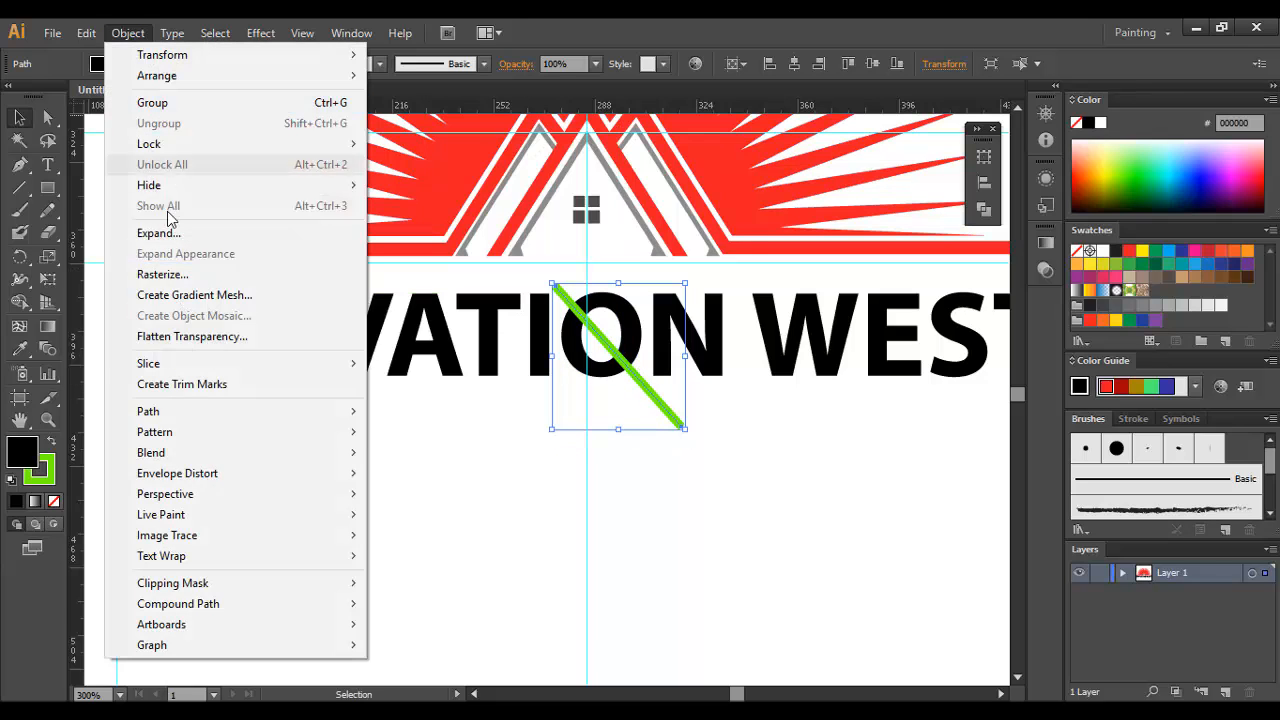
pyautogui.click(172, 233)
pyautogui.click(598, 473)
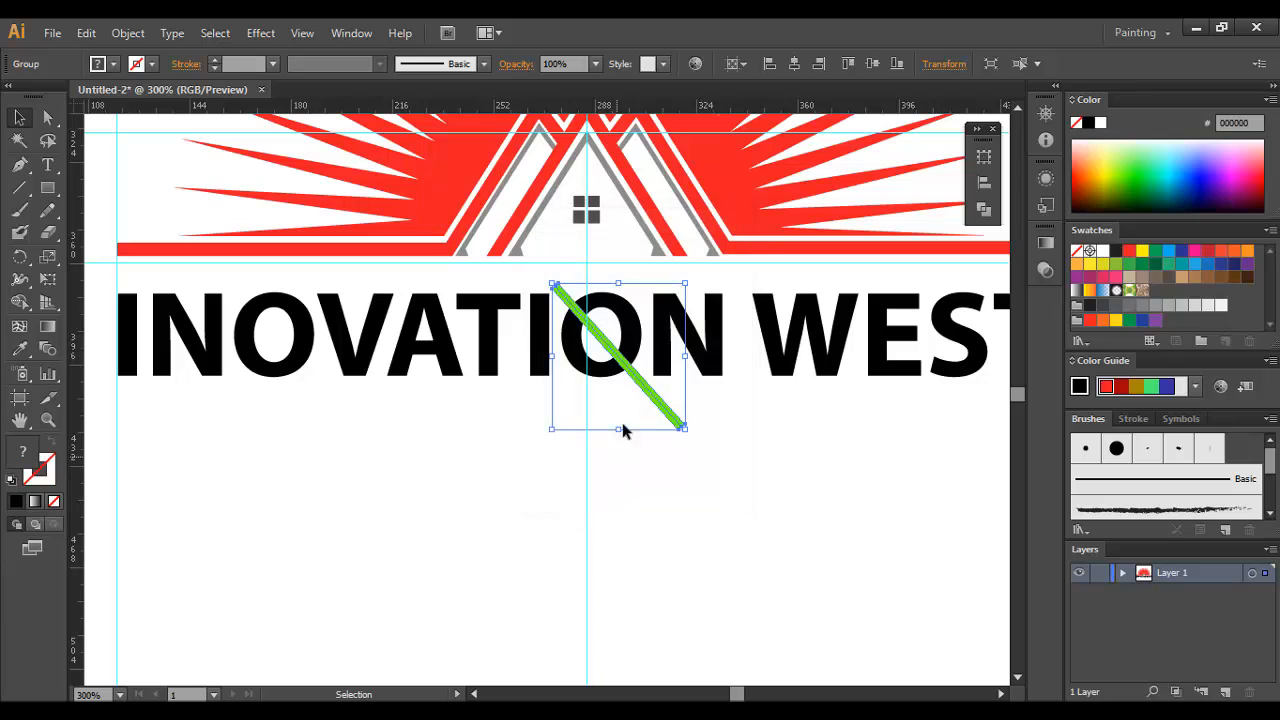
pyautogui.click(984, 208)
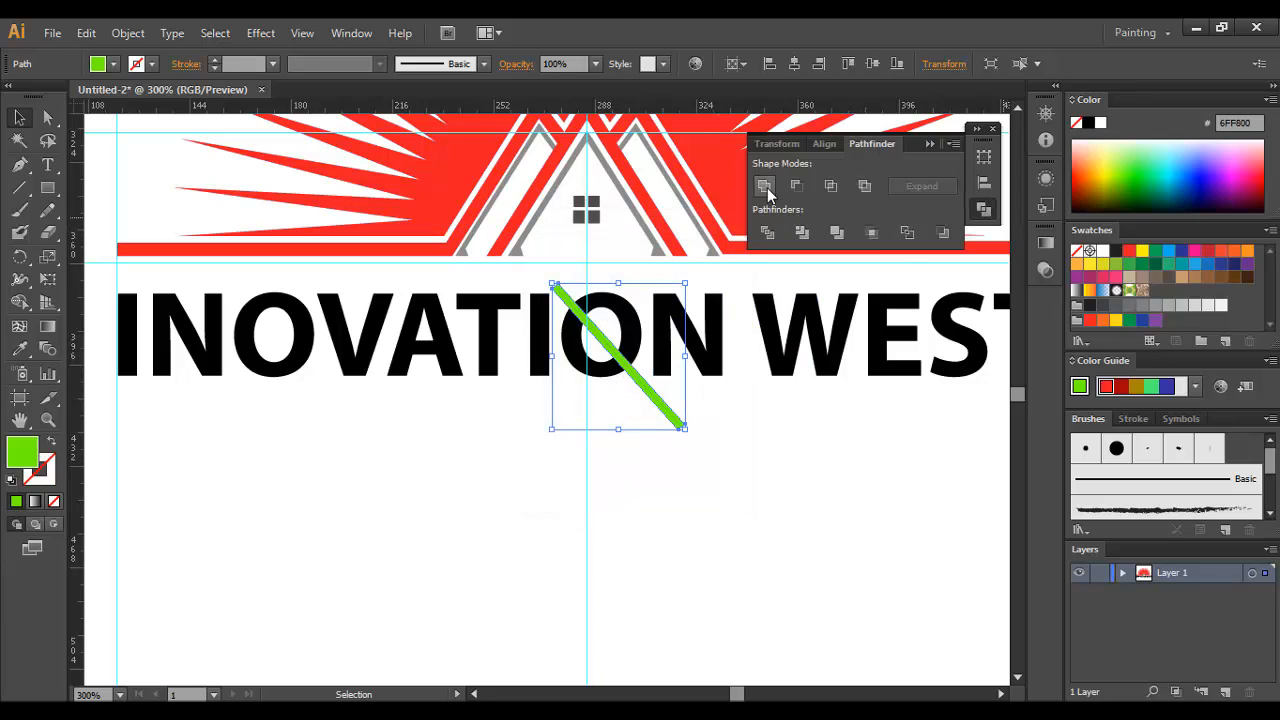
# Step: Divide the letter O with the green diagonal using Pathfinder, and ungroup the result
pyautogui.keyDown('shift'); pyautogui.click(636, 297); pyautogui.keyUp('shift')
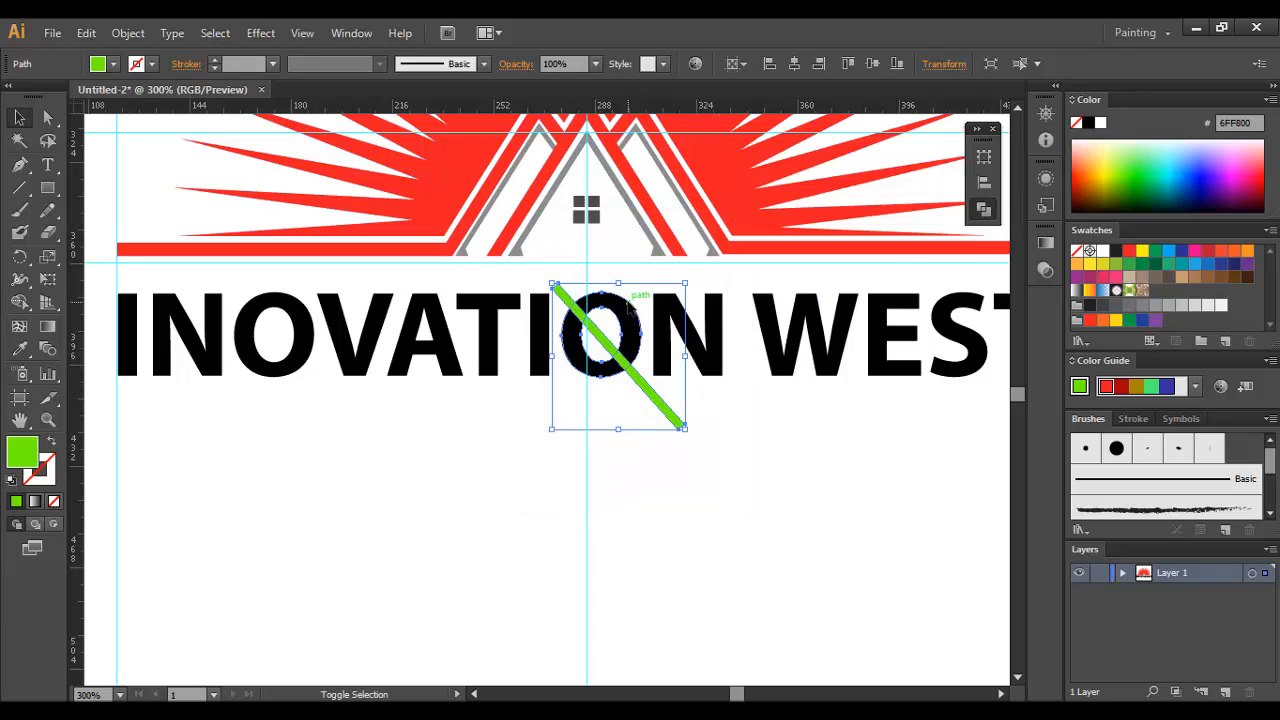
pyautogui.click(984, 208)
pyautogui.click(767, 233)
pyautogui.rightClick(630, 313)
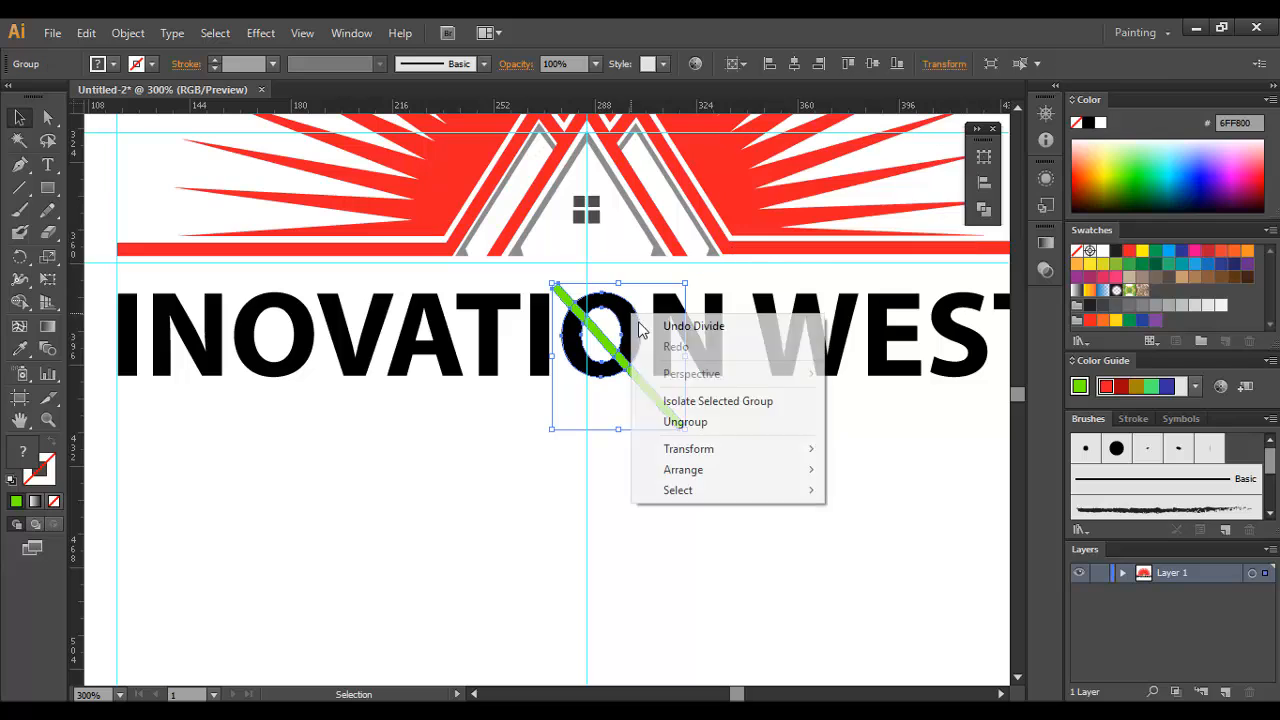
pyautogui.click(692, 424)
# Step: Delete the green diagonal pieces to cut a slanted gap through the O, keeping both halves of the letter
pyautogui.click(633, 401)
pyautogui.click(666, 403)
pyautogui.press('Delete')
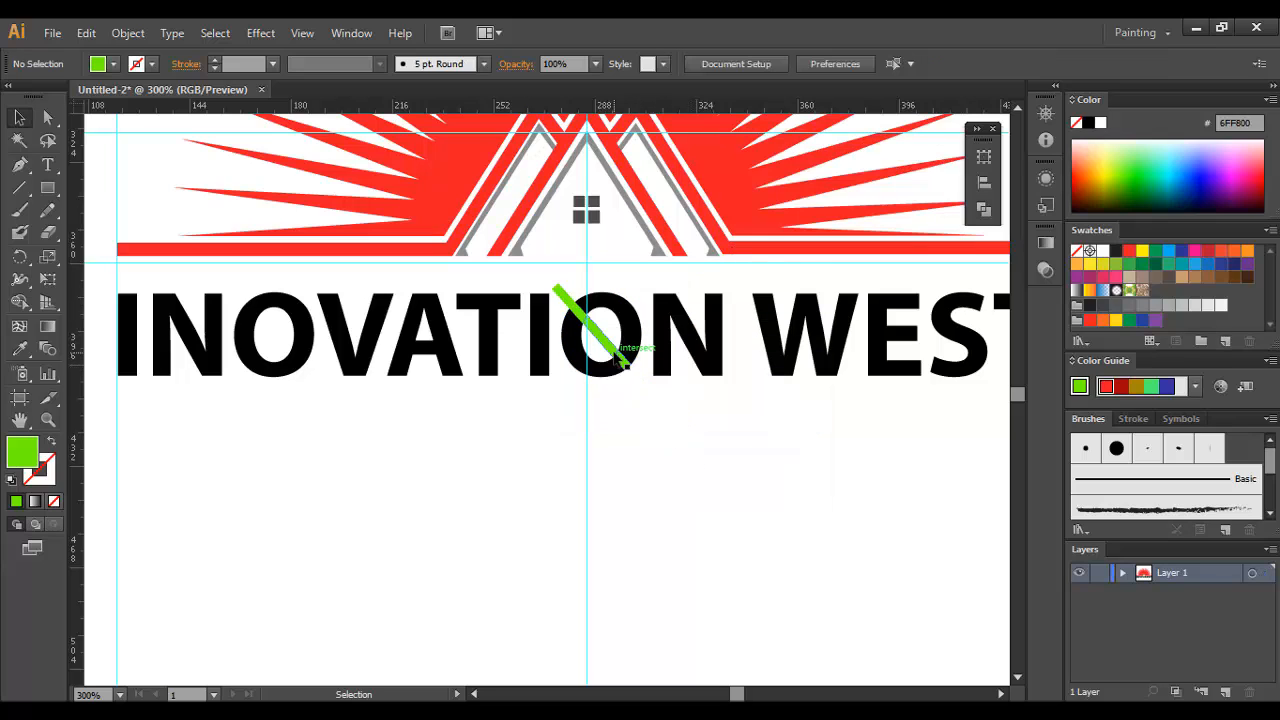
pyautogui.click(628, 364)
pyautogui.press('Delete')
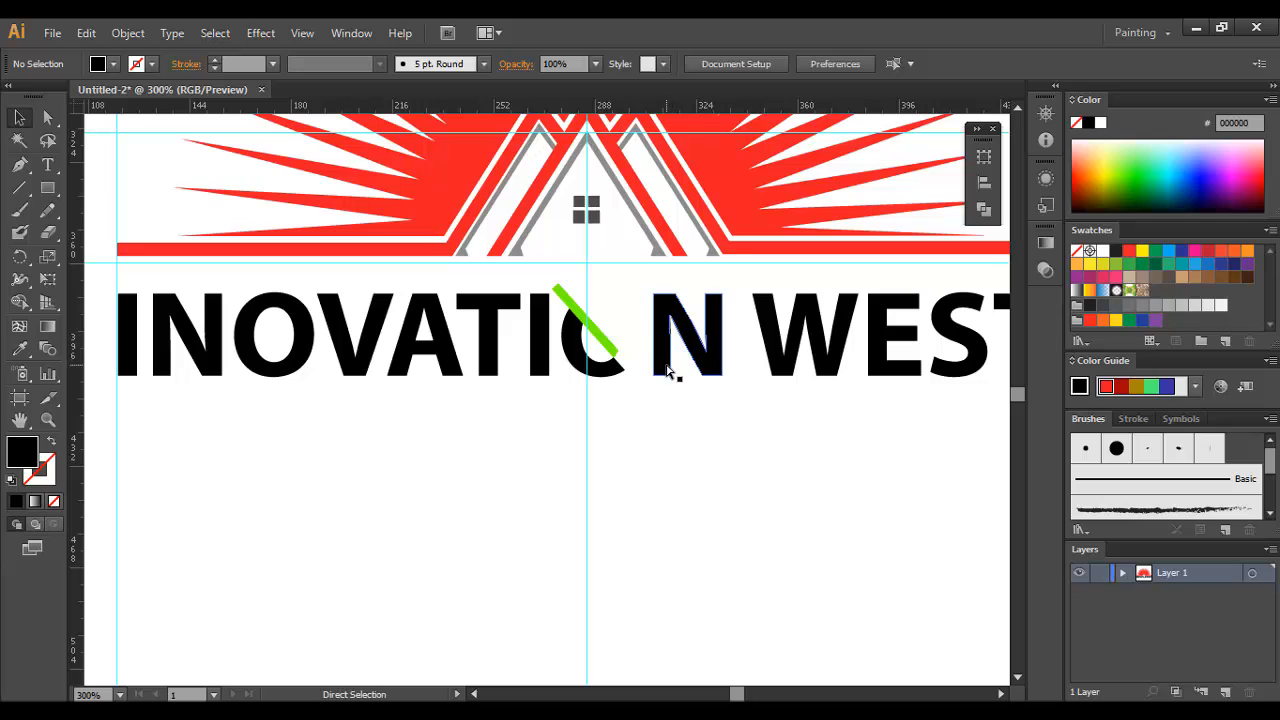
pyautogui.hotkey('ctrl', 'z')
pyautogui.click(646, 457)
pyautogui.click(605, 345)
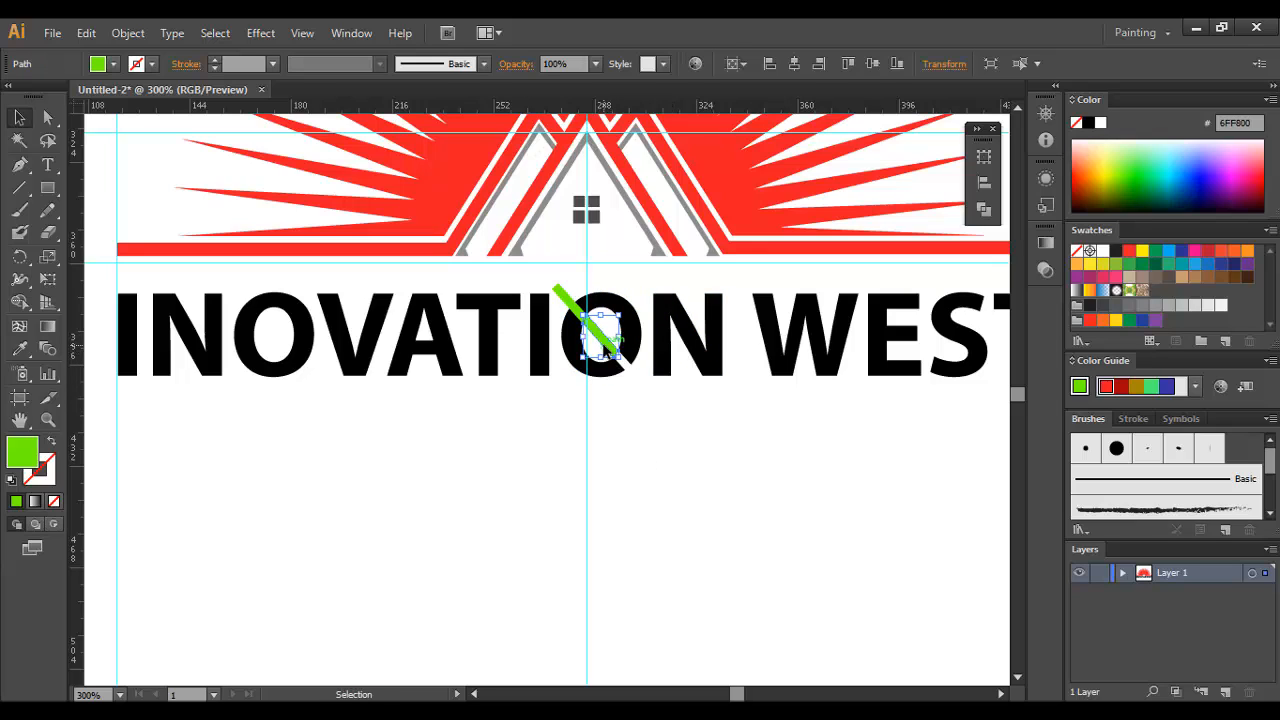
pyautogui.press('Delete')
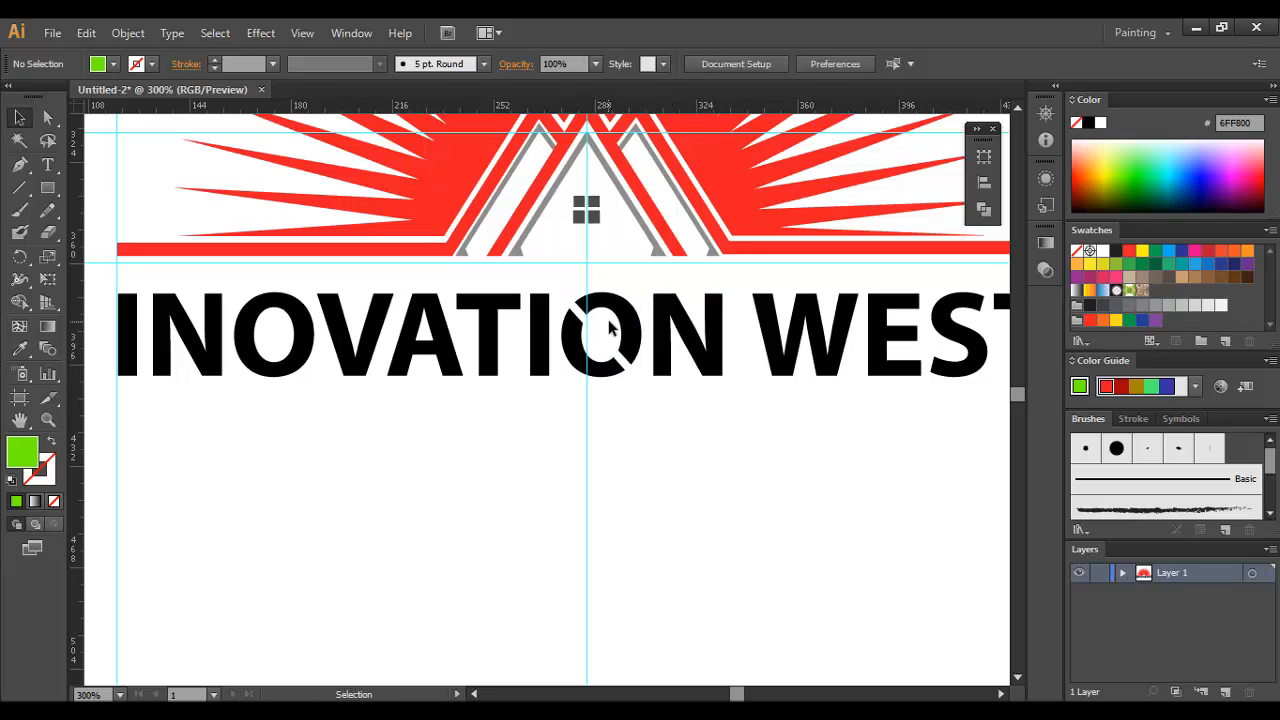
pyautogui.moveTo(595, 357); pyautogui.dragTo(597, 357)
pyautogui.press('Delete')
# Step: Recolor the right half of the split O with the sunburst's red using the Eyedropper
pyautogui.click(630, 342)
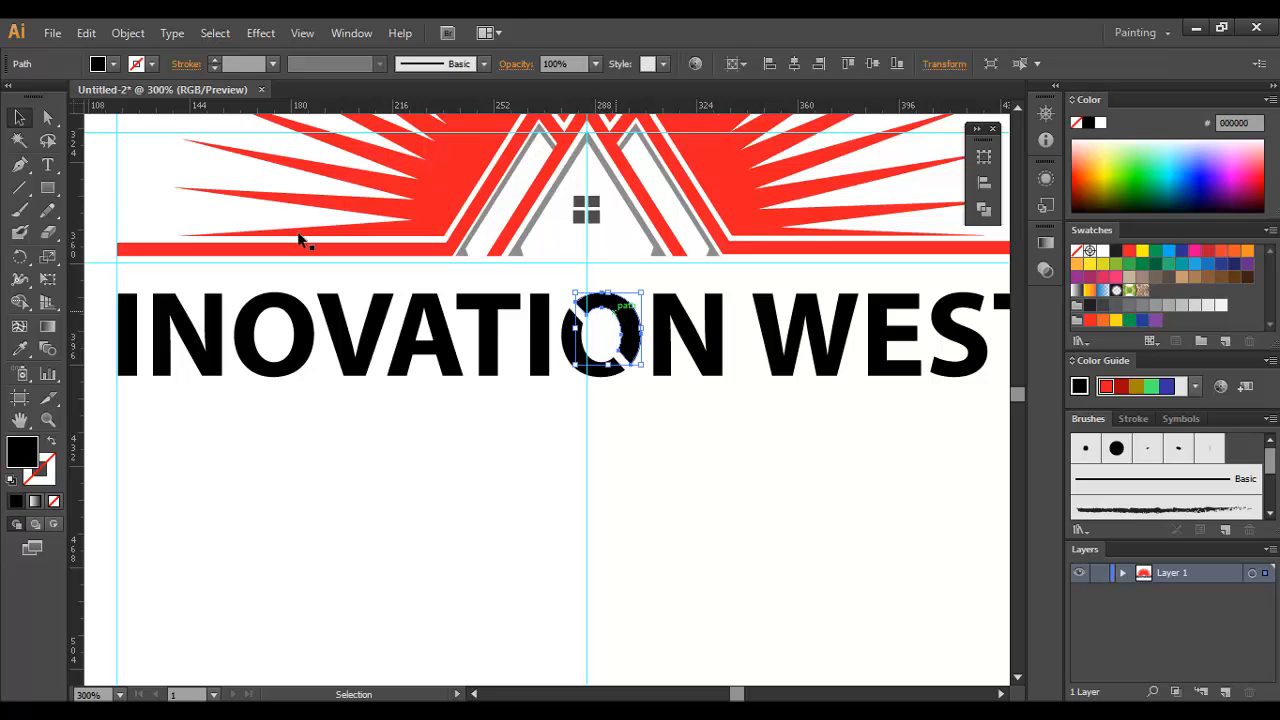
pyautogui.click(19, 348)
pyautogui.click(466, 193)
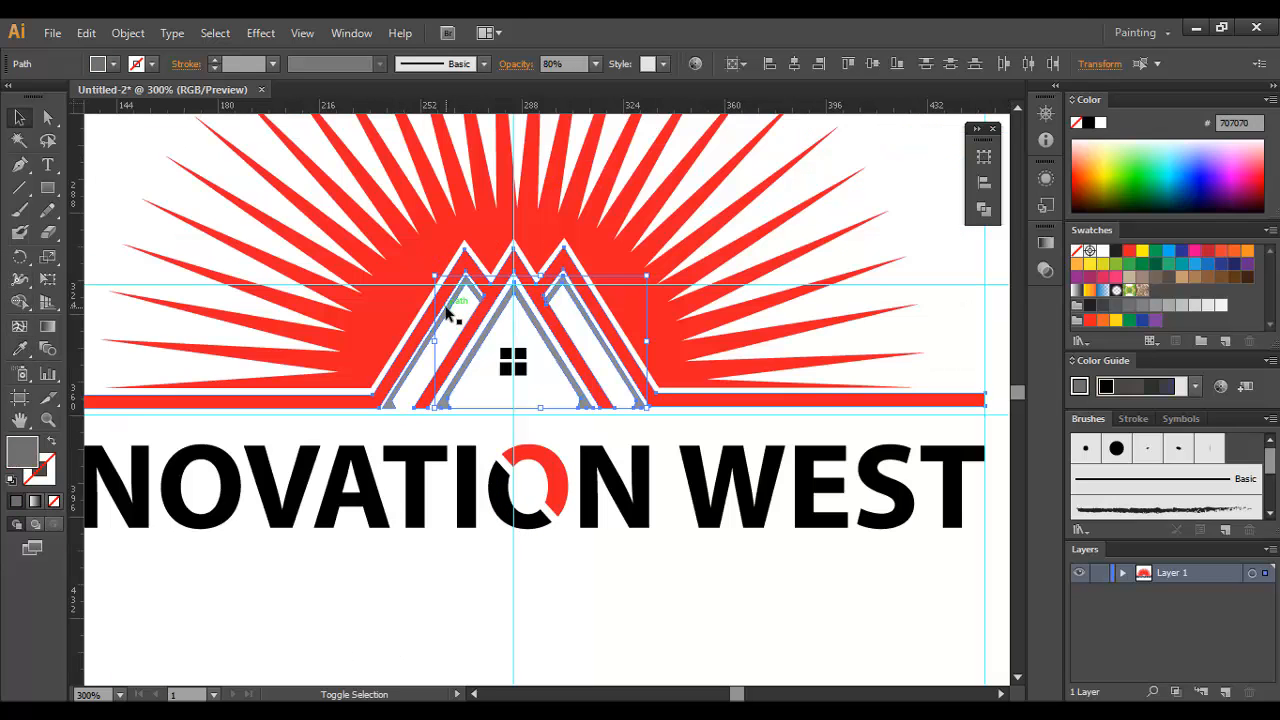
# Step: Try to recolor the red mountain line and its inner accent lines with the lettering's black using the Eyedropper
pyautogui.keyDown('shift'); pyautogui.click(444, 305); pyautogui.keyUp('shift')
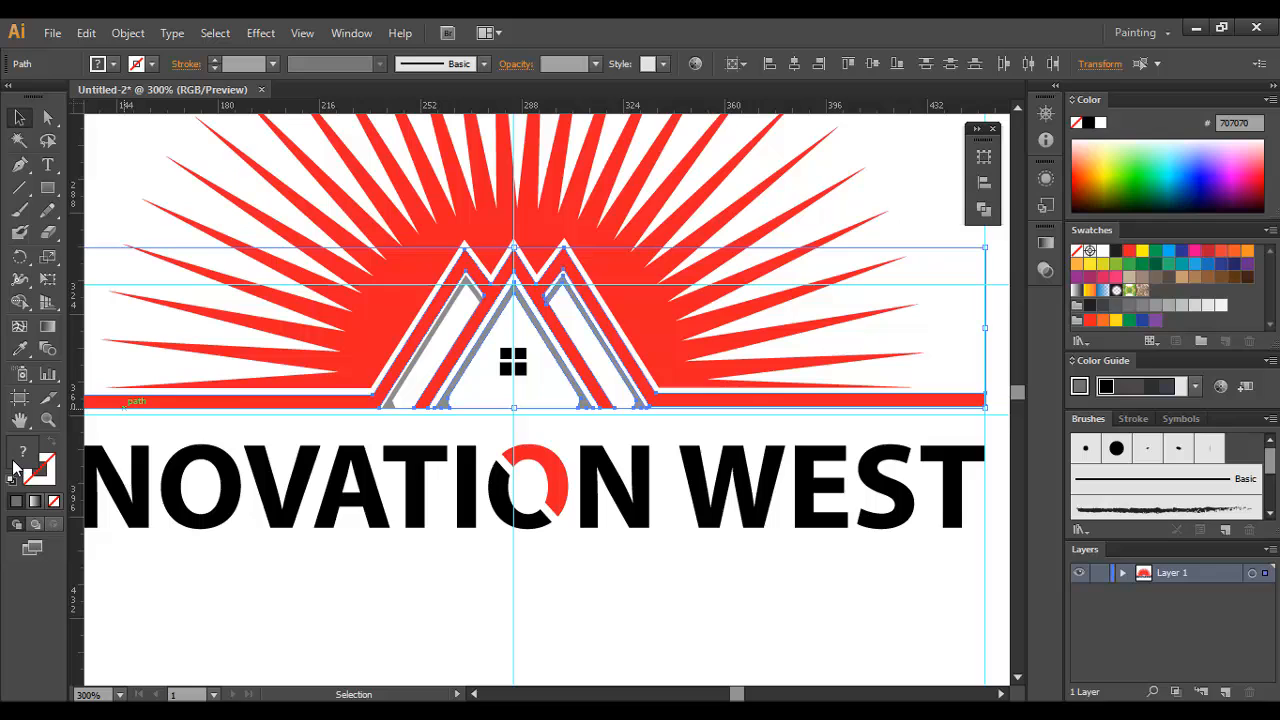
pyautogui.click(22, 349)
pyautogui.click(255, 462)
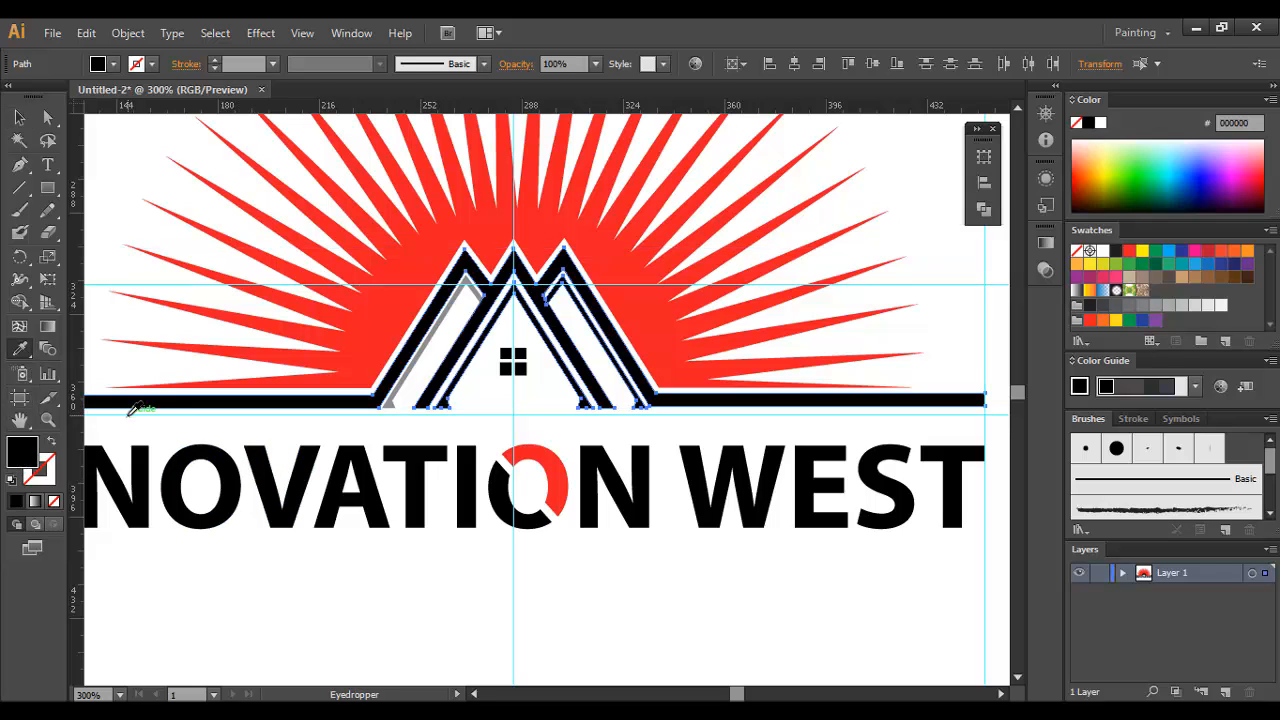
pyautogui.press('v')
pyautogui.press('i')
pyautogui.click(138, 355)
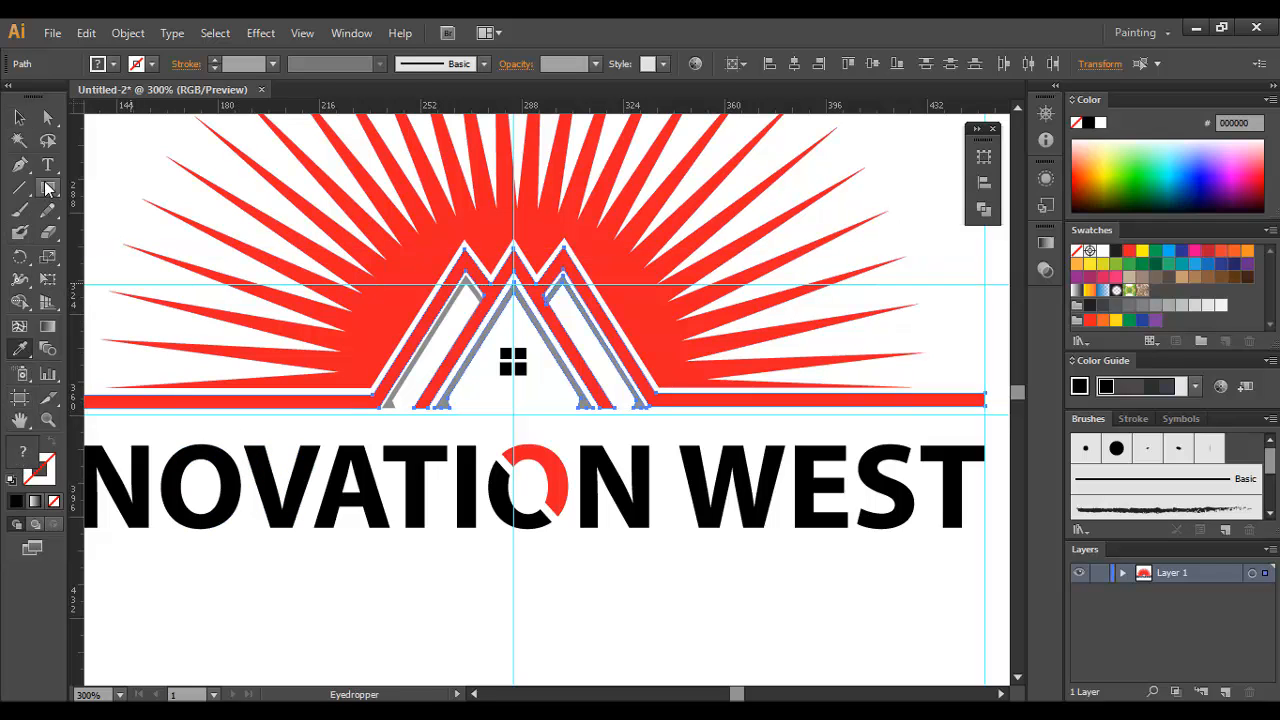
pyautogui.click(20, 118)
pyautogui.click(308, 214)
# Step: Fill the grey inner accent lines of all three peaks with the dark navy color 212130
pyautogui.keyDown('ctrl'); pyautogui.click(564, 355); pyautogui.keyUp('ctrl')
pyautogui.click(561, 336)
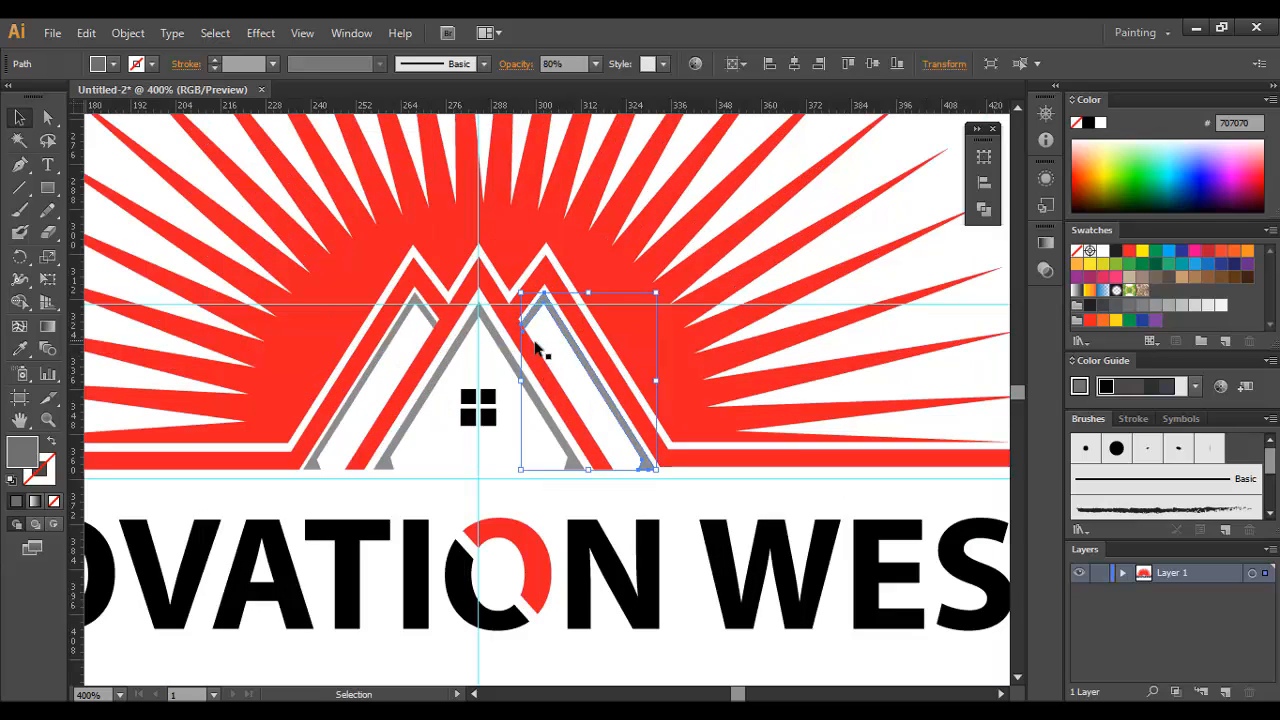
pyautogui.keyDown('shift'); pyautogui.click(506, 349); pyautogui.keyUp('shift')
pyautogui.keyDown('shift'); pyautogui.click(418, 318); pyautogui.keyUp('shift')
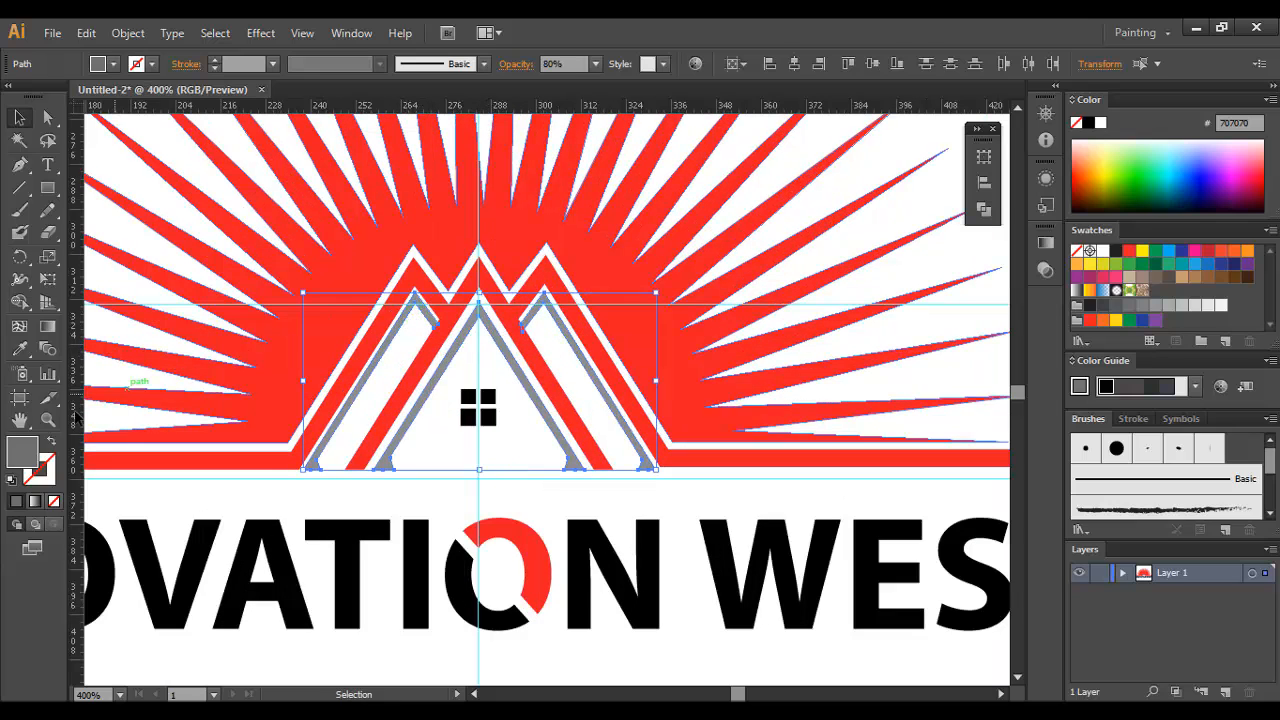
pyautogui.doubleClick(22, 450)
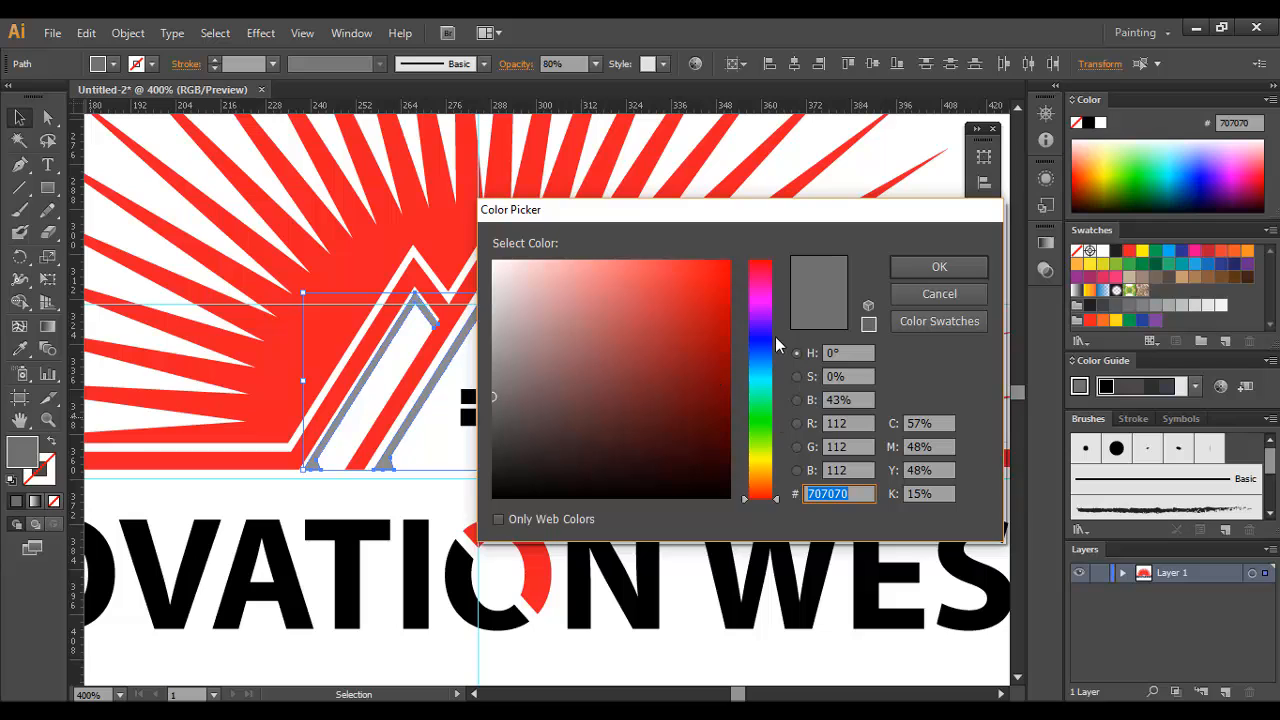
pyautogui.click(776, 338)
pyautogui.click(564, 425)
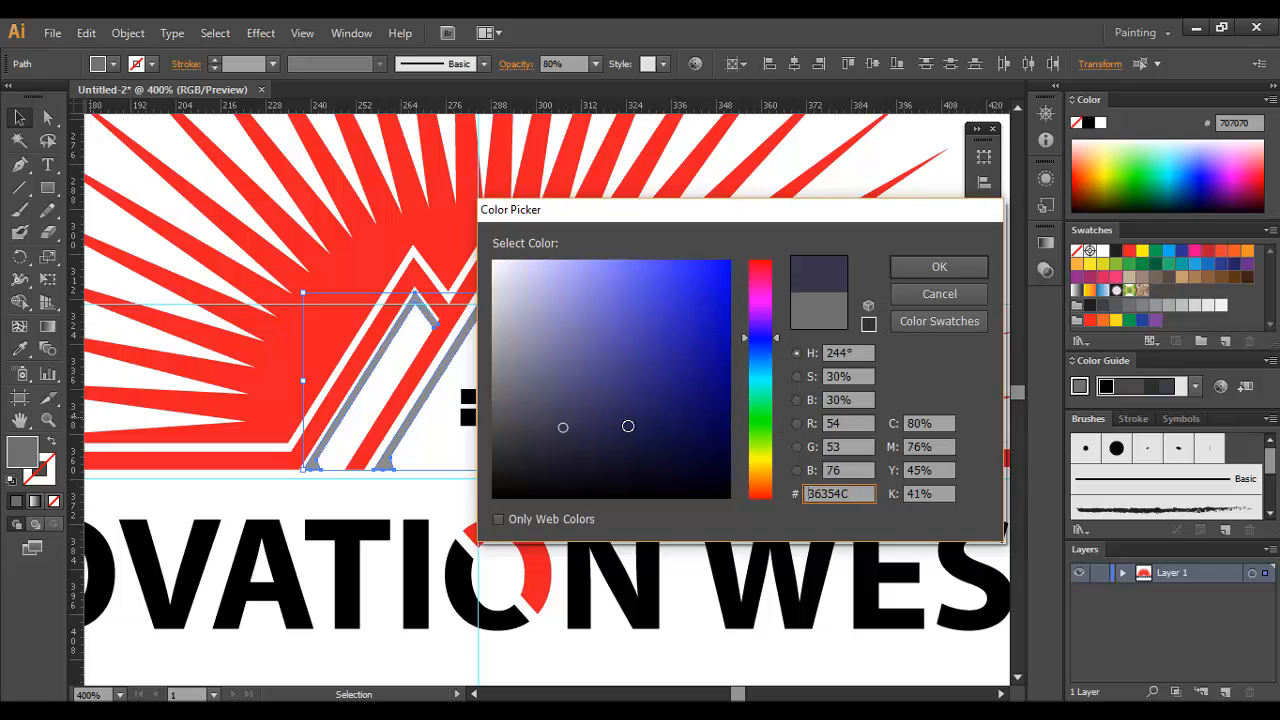
pyautogui.click(931, 268)
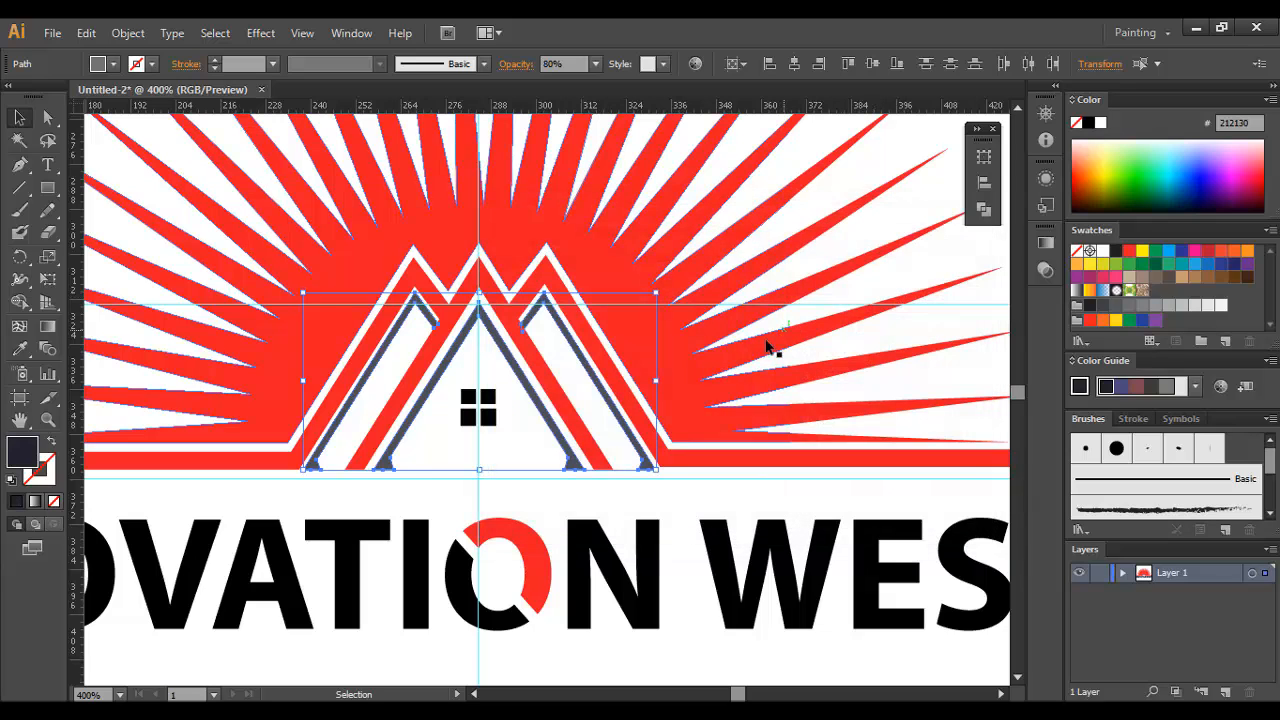
pyautogui.click(886, 214)
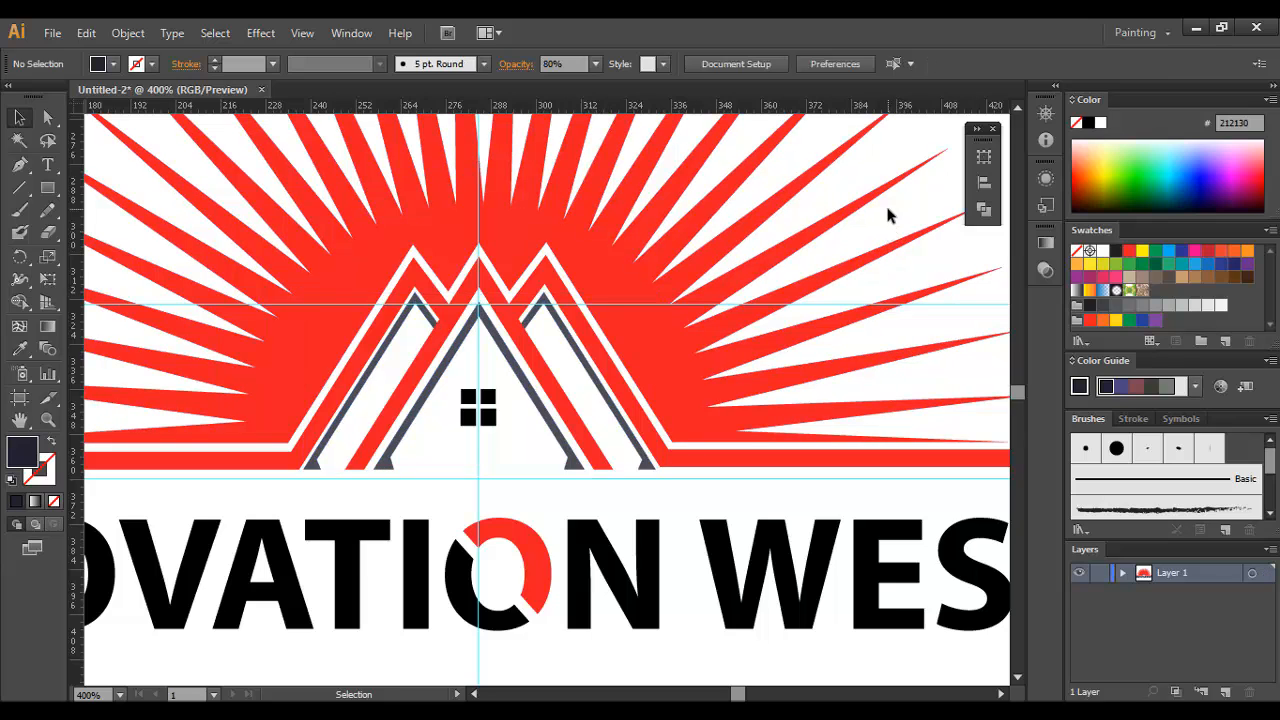
# Step: Fill the INOVATION WEST lettering, except the red half of the O, with dark navy 0A0A38
pyautogui.hotkey('ctrl', '-')
pyautogui.hotkey('ctrl', '-')
pyautogui.hotkey('ctrl', '-')
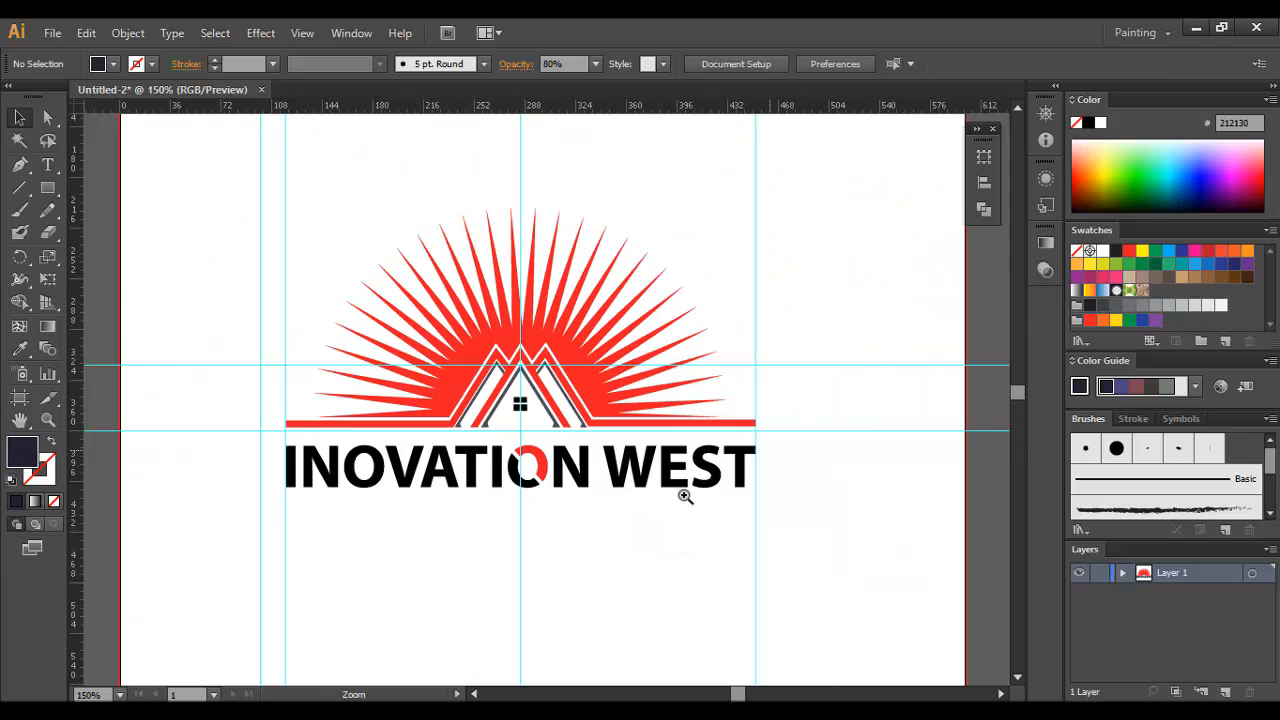
pyautogui.click(640, 508)
pyautogui.moveTo(515, 390); pyautogui.dragTo(266, 422)
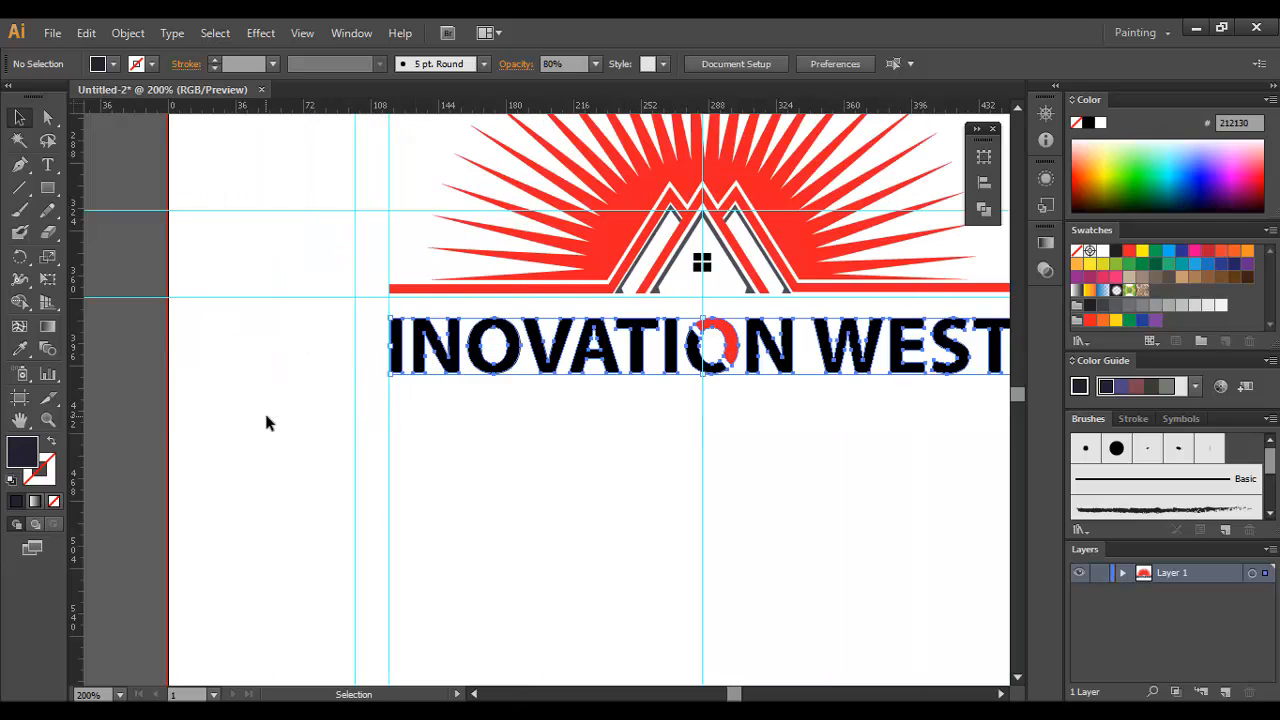
pyautogui.keyDown('shift'); pyautogui.click(732, 338); pyautogui.keyUp('shift')
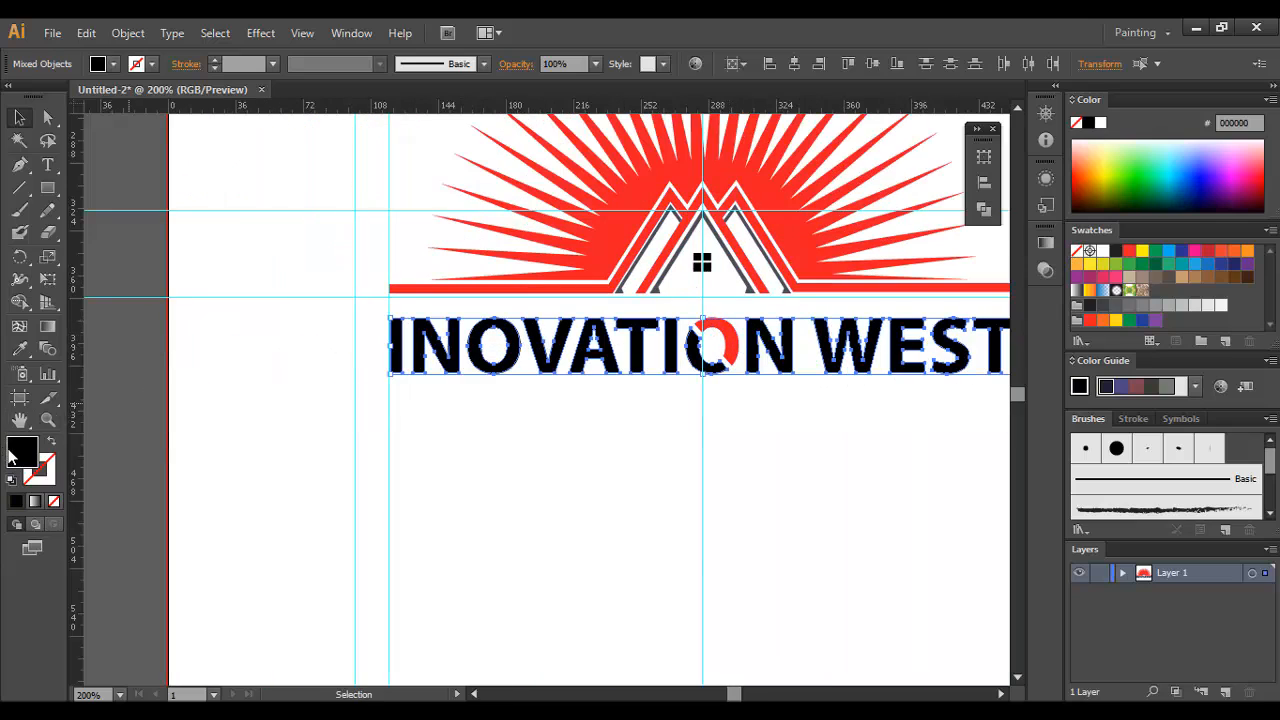
pyautogui.doubleClick(12, 455)
pyautogui.click(767, 340)
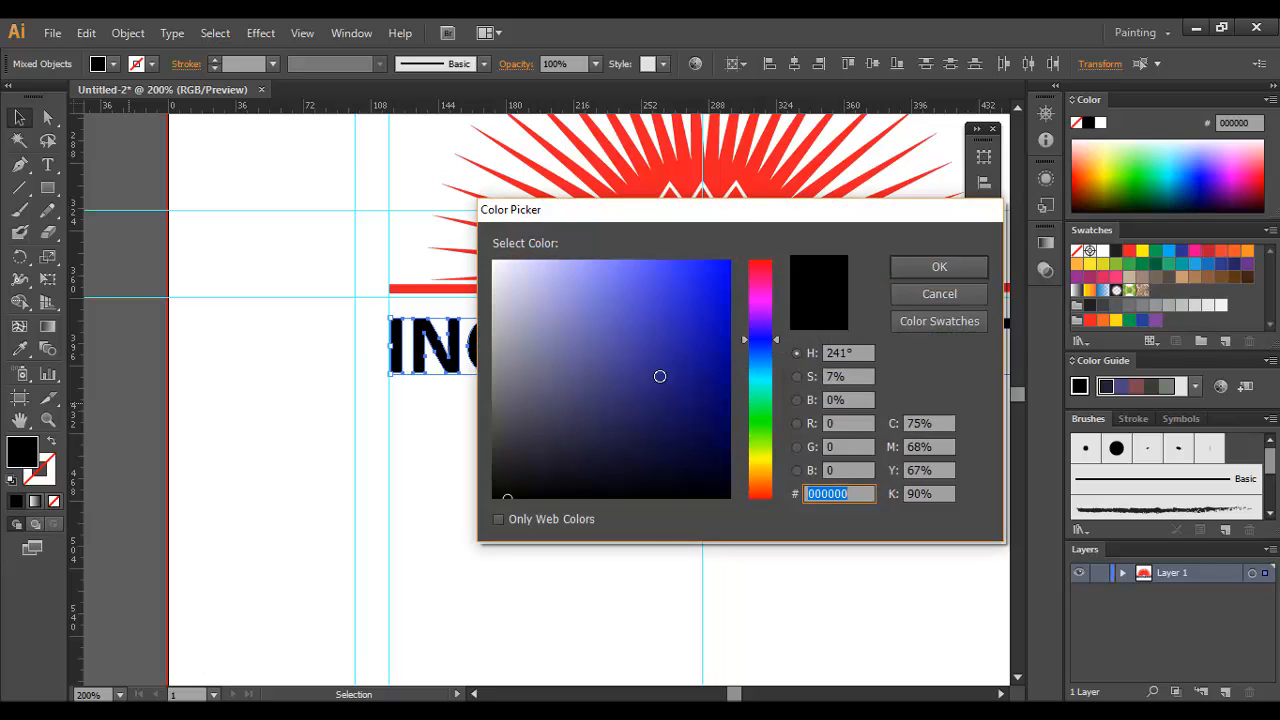
pyautogui.moveTo(689, 429); pyautogui.dragTo(689, 445)
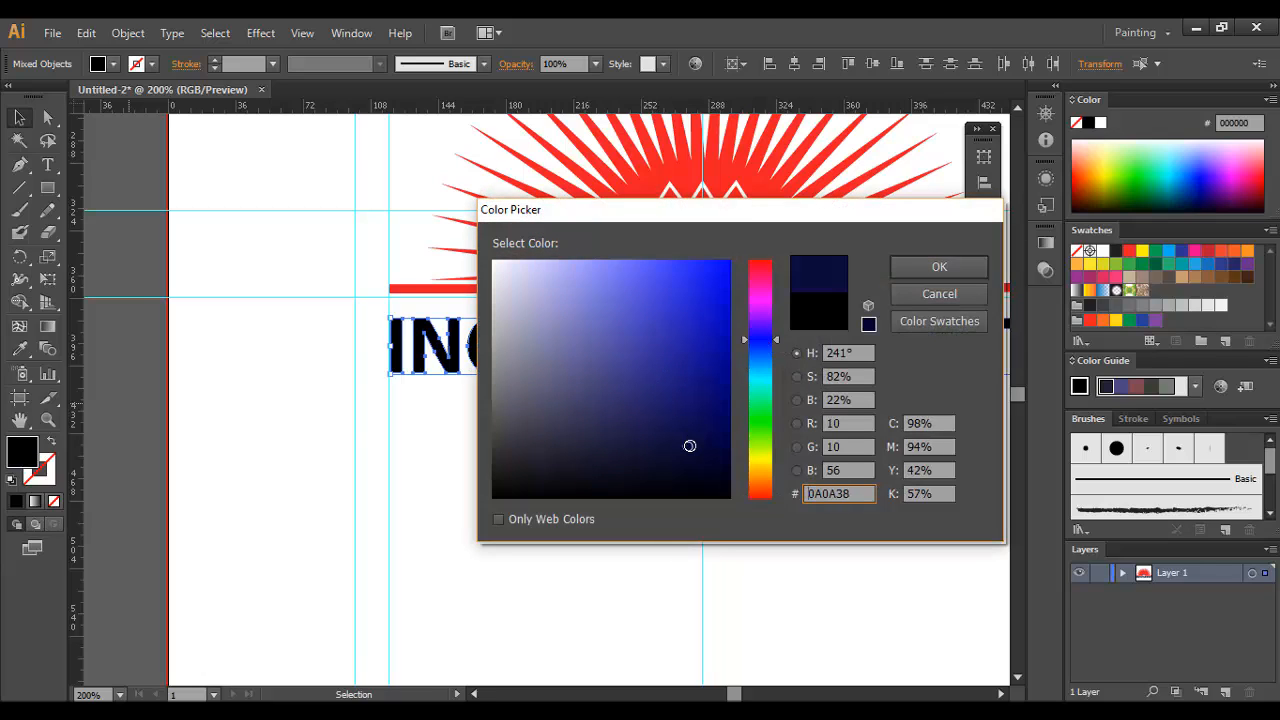
pyautogui.click(909, 269)
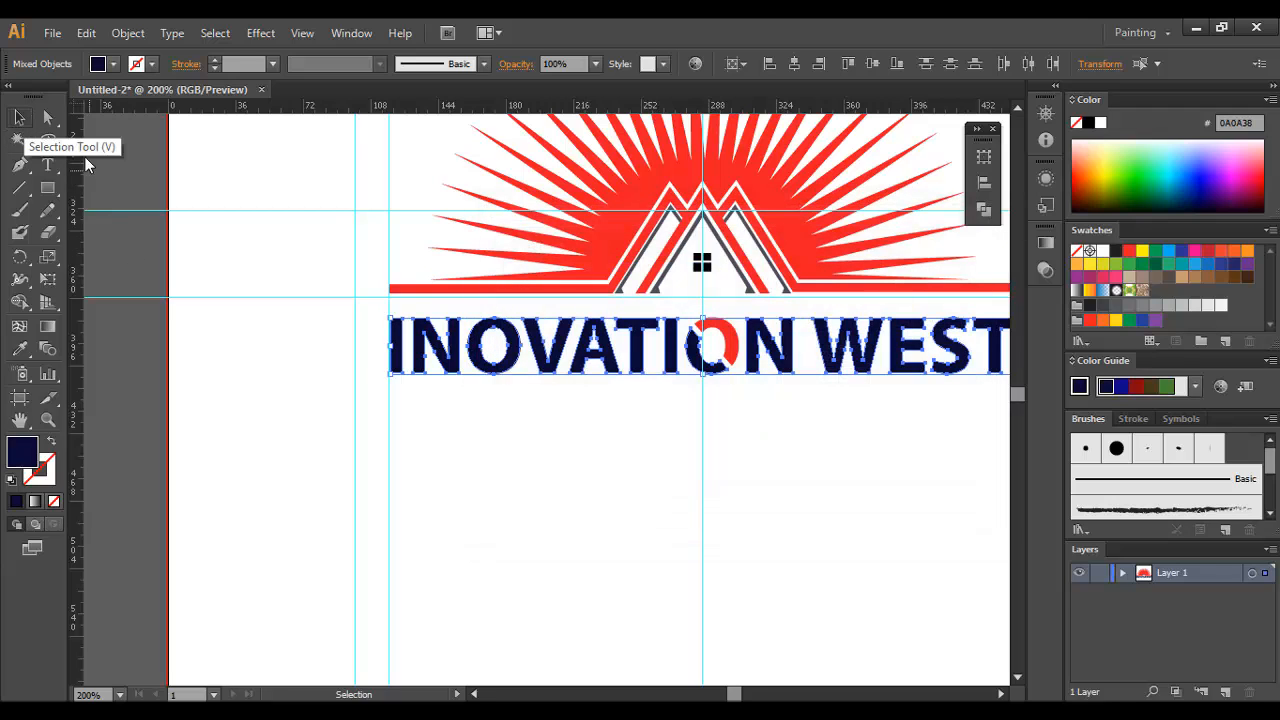
pyautogui.click(629, 487)
# Step: Fill the INOVATION WEST lettering, except the red half of the O, with the near-black navy 080816
pyautogui.moveTo(629, 487); pyautogui.dragTo(493, 480)
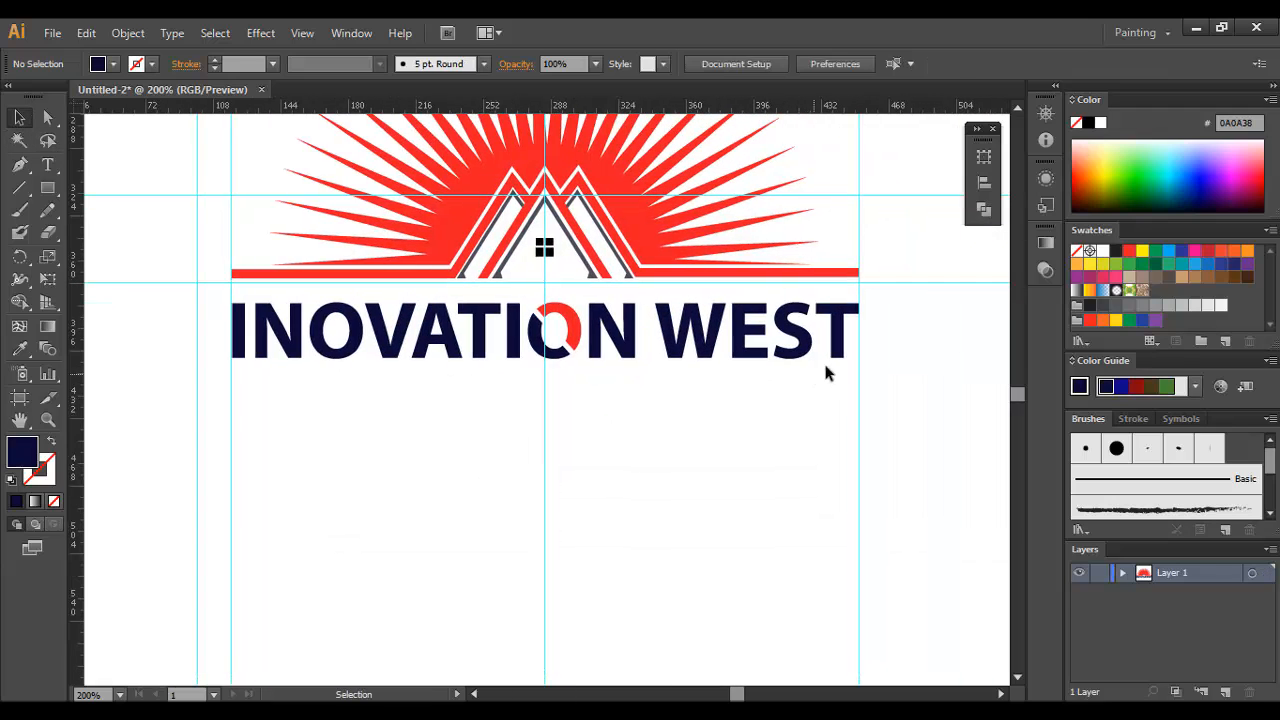
pyautogui.moveTo(601, 405); pyautogui.dragTo(228, 394)
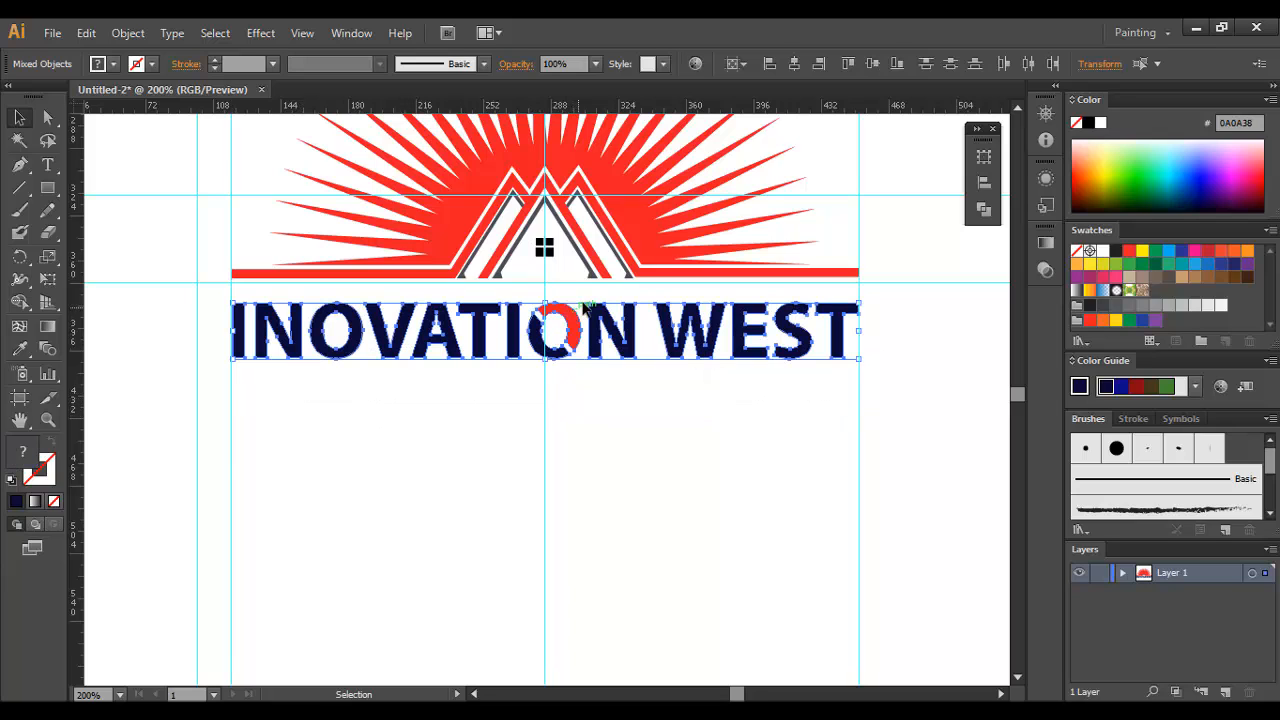
pyautogui.keyDown('shift'); pyautogui.click(575, 328); pyautogui.keyUp('shift')
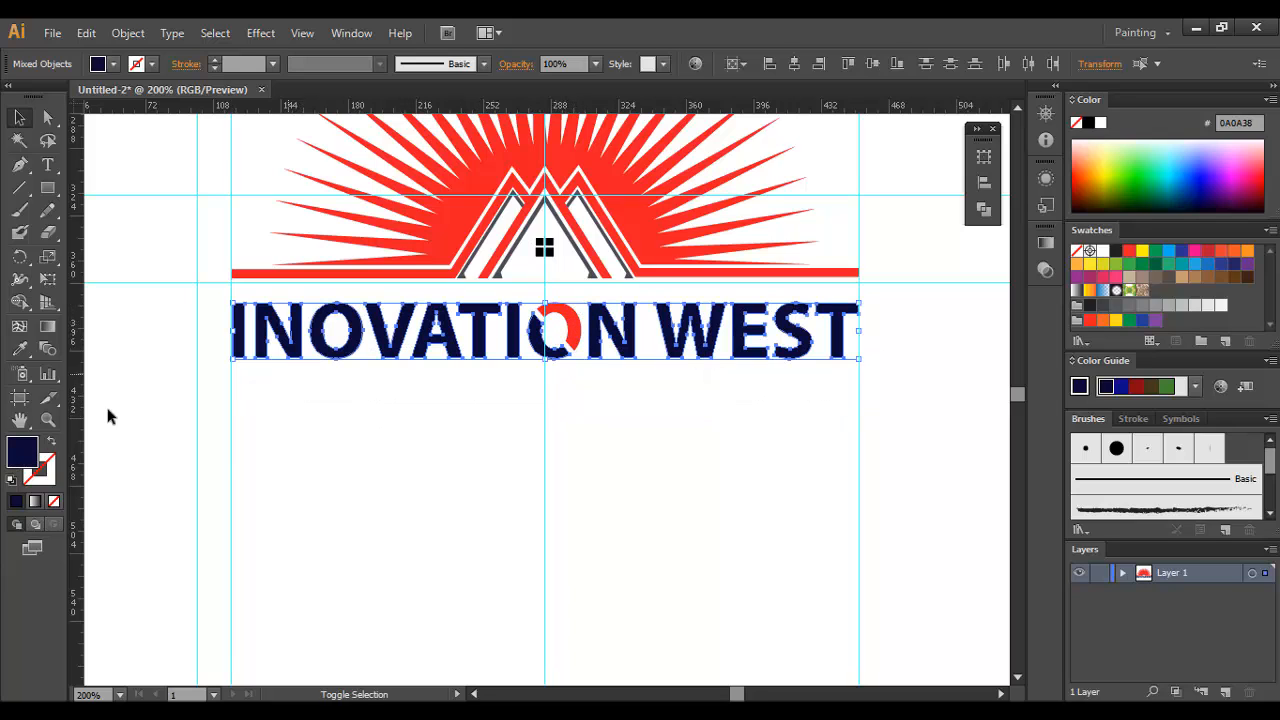
pyautogui.doubleClick(18, 455)
pyautogui.write('080816')
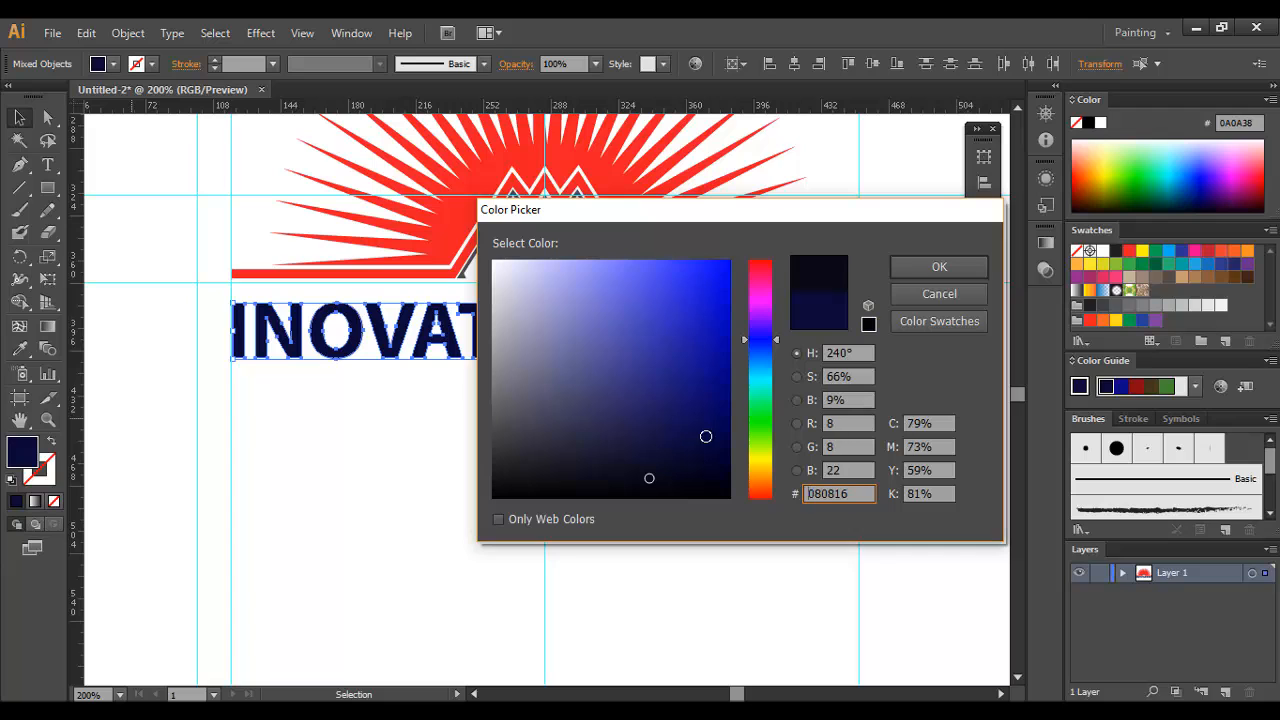
pyautogui.click(962, 269)
pyautogui.click(652, 450)
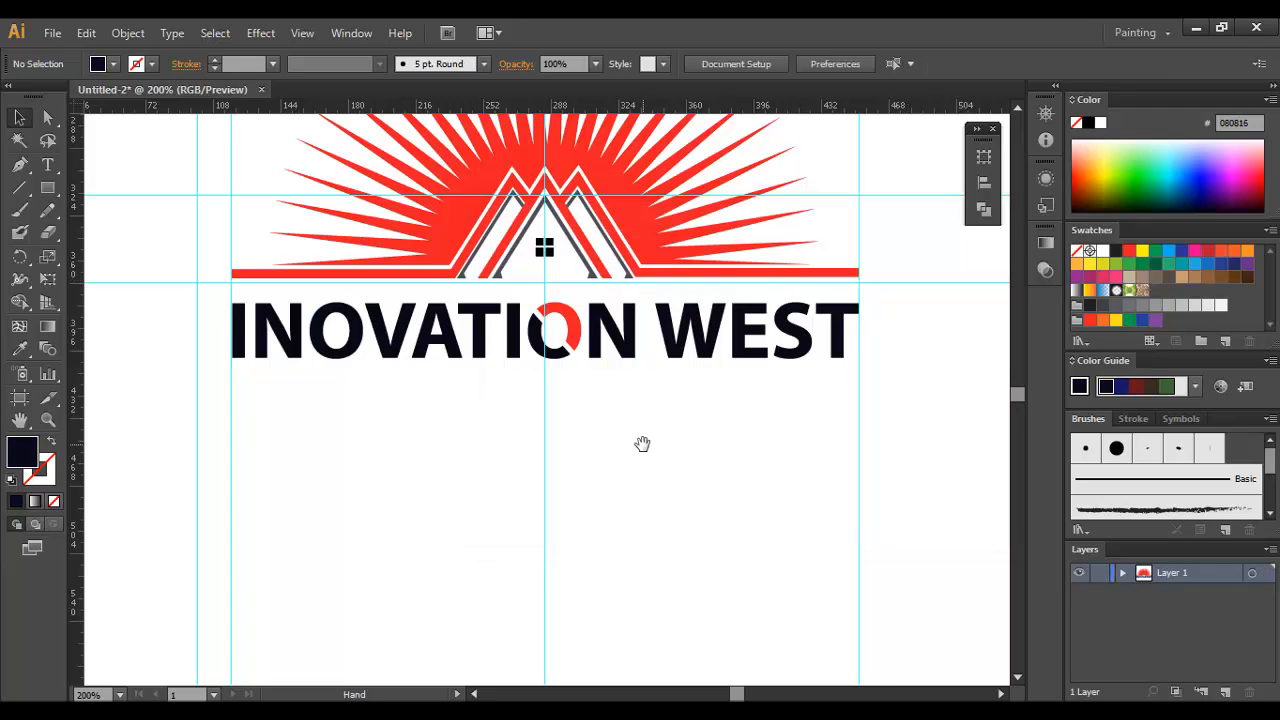
pyautogui.moveTo(643, 443); pyautogui.dragTo(661, 417)
pyautogui.scroll(1, 523, 420)
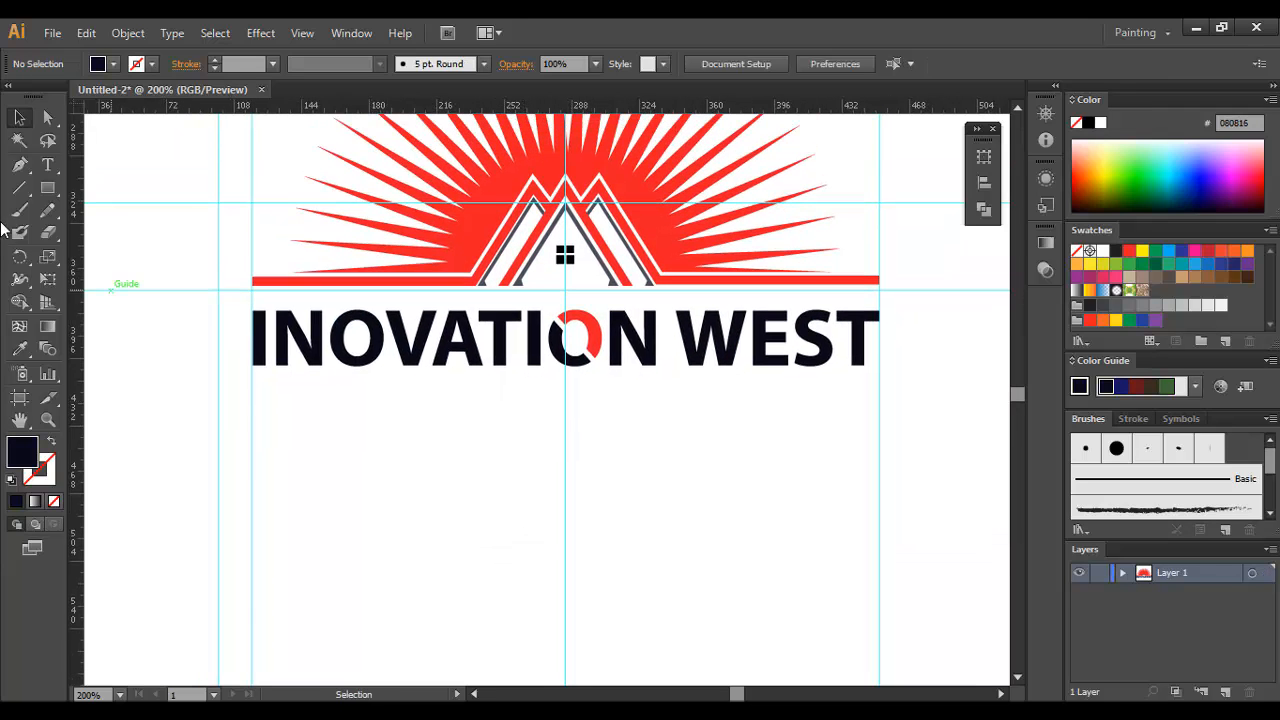
# Step: Draw a spacer rectangle filling the gap between the red baseline and the lettering, and place it directly beneath INOVATION
pyautogui.click(47, 188)
pyautogui.click(147, 188)
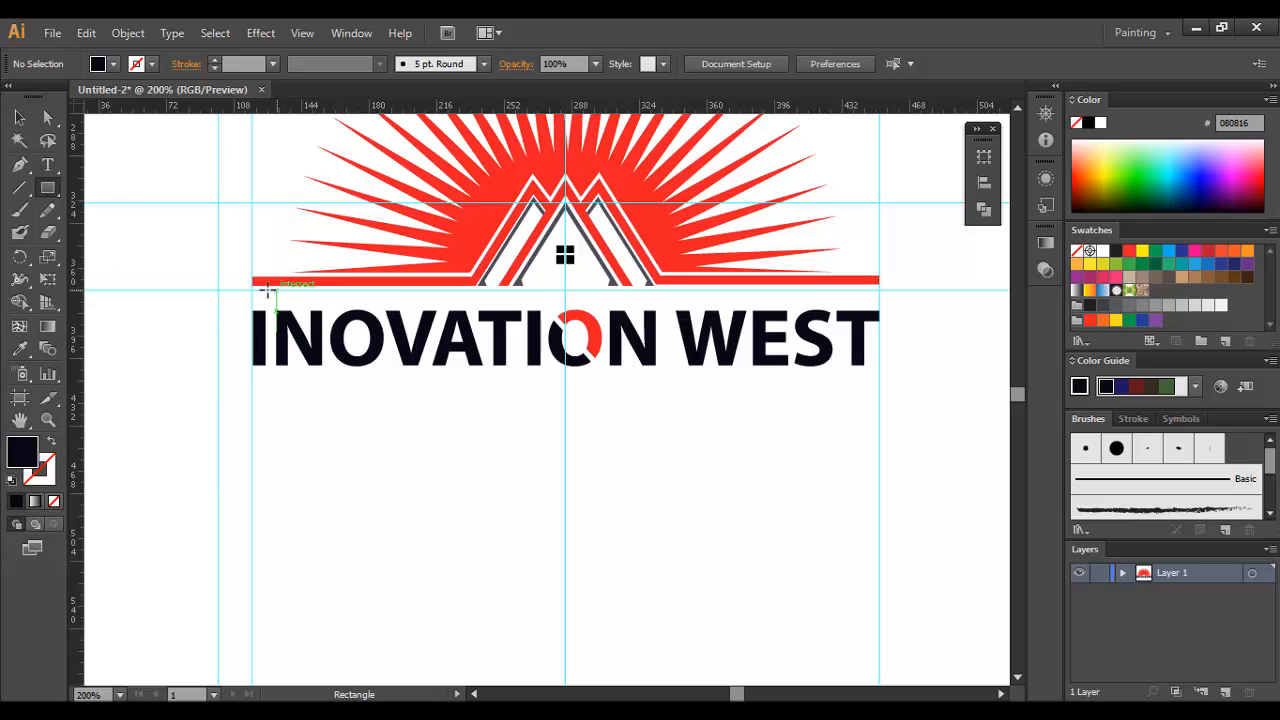
pyautogui.moveTo(252, 290); pyautogui.dragTo(433, 310)
pyautogui.press('v')
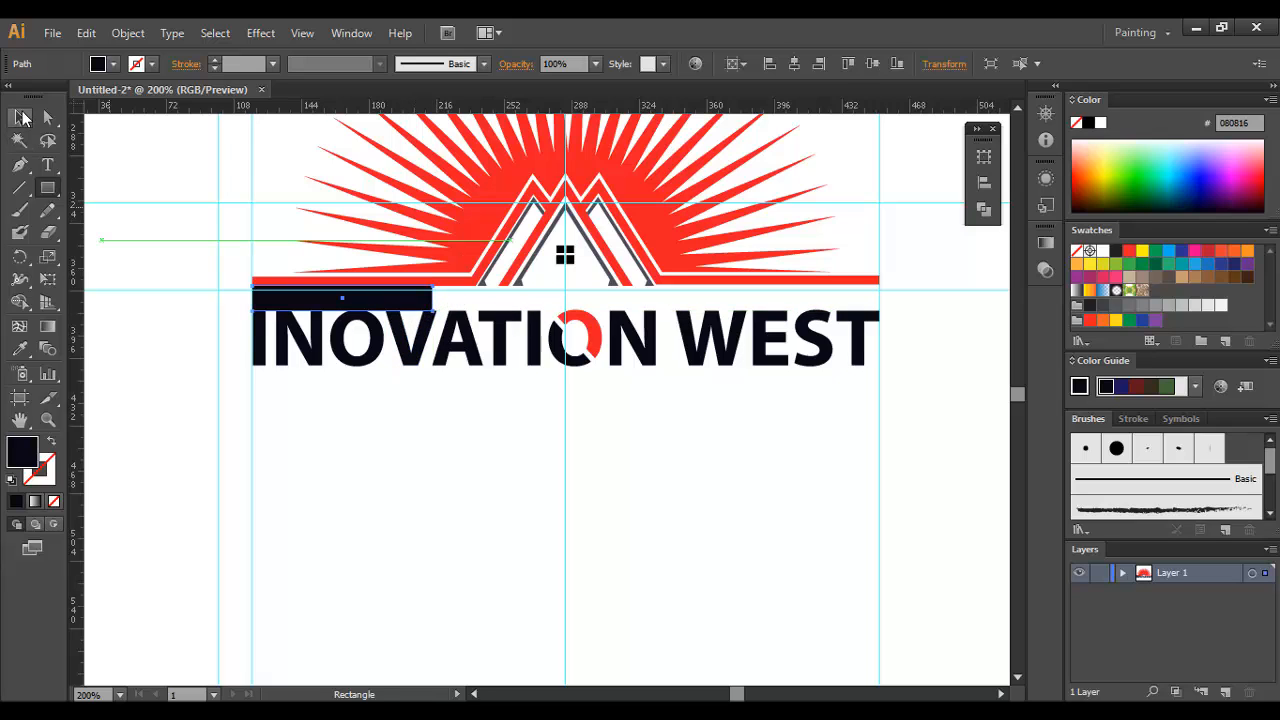
pyautogui.moveTo(343, 297); pyautogui.dragTo(323, 387)
pyautogui.click(380, 425)
pyautogui.click(509, 385)
pyautogui.moveTo(506, 352); pyautogui.dragTo(506, 343)
pyautogui.click(449, 396)
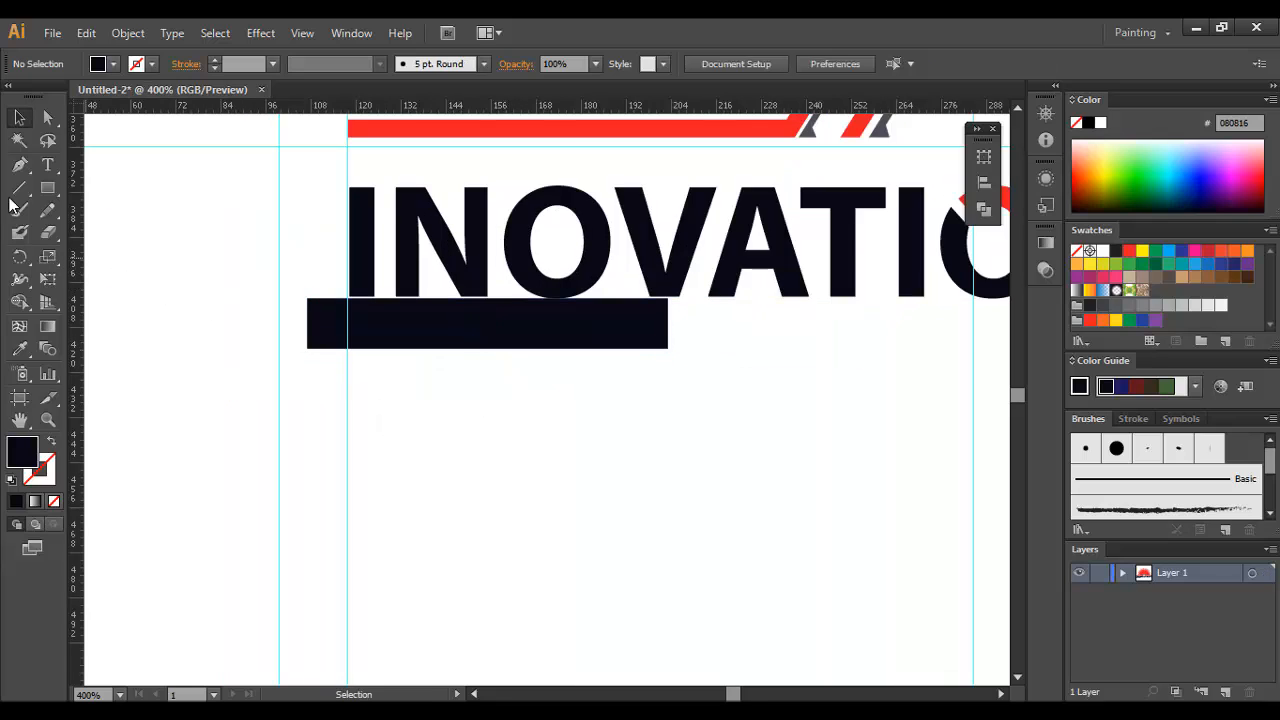
# Step: Draw a thin dark horizontal bar along the spacer rectangle's lower edge, starting at the guide aligned with the first letter of INOVATION
pyautogui.moveTo(47, 187); pyautogui.dragTo(120, 187)
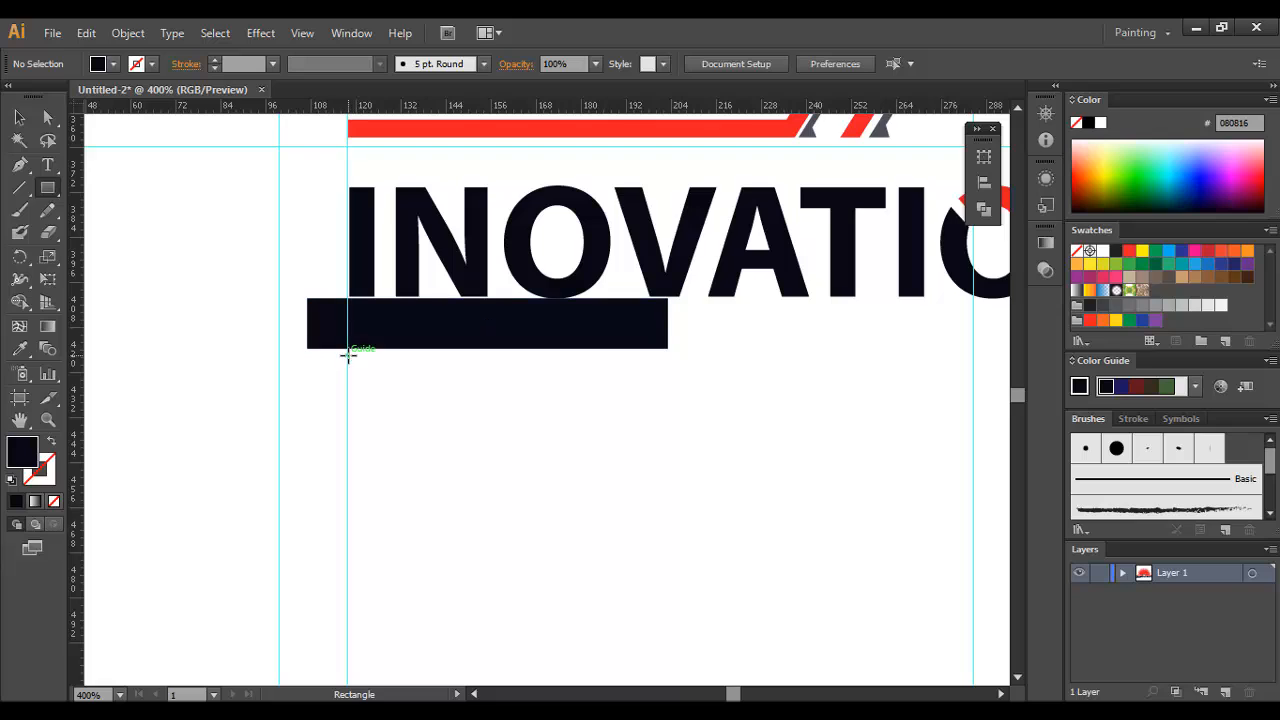
pyautogui.moveTo(350, 348); pyautogui.dragTo(832, 357)
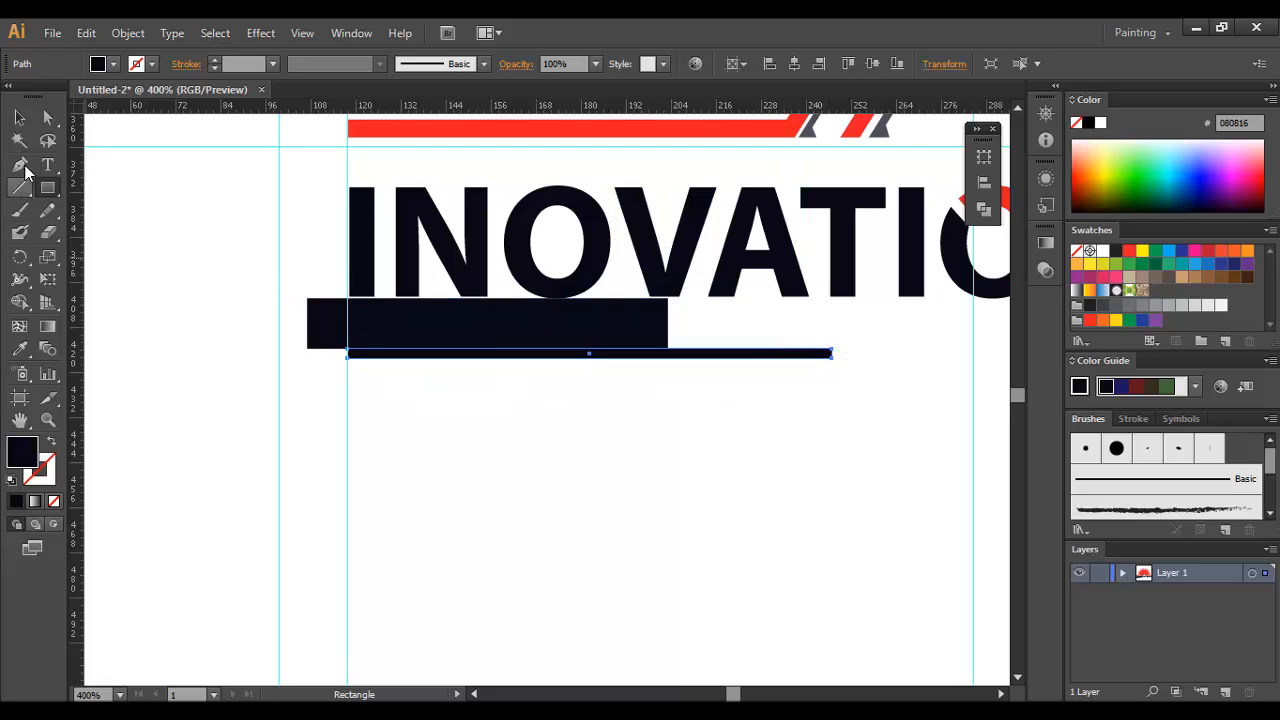
pyautogui.click(19, 117)
pyautogui.click(542, 391)
# Step: Delete the spacer rectangle between the lettering and the thin bar
pyautogui.click(580, 328)
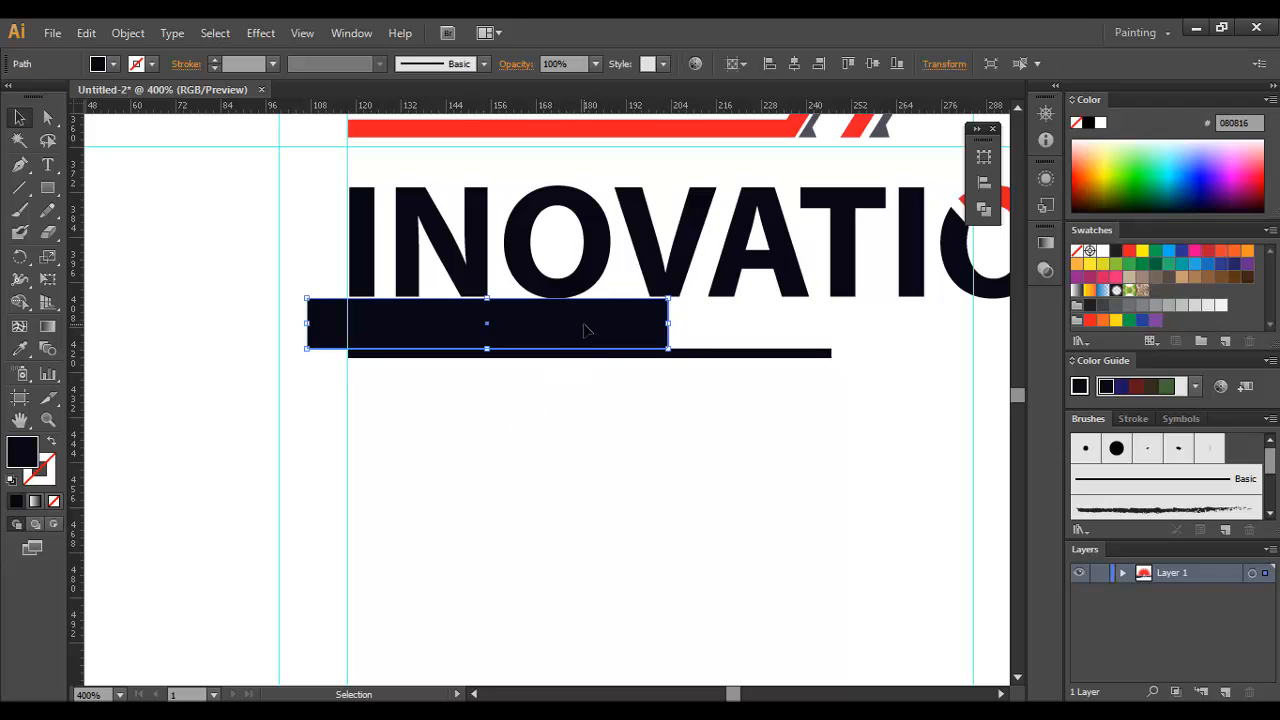
pyautogui.press('Delete')
pyautogui.hotkey('ctrl', '-')
pyautogui.hotkey('ctrl', '-')
pyautogui.hotkey('ctrl', '-')
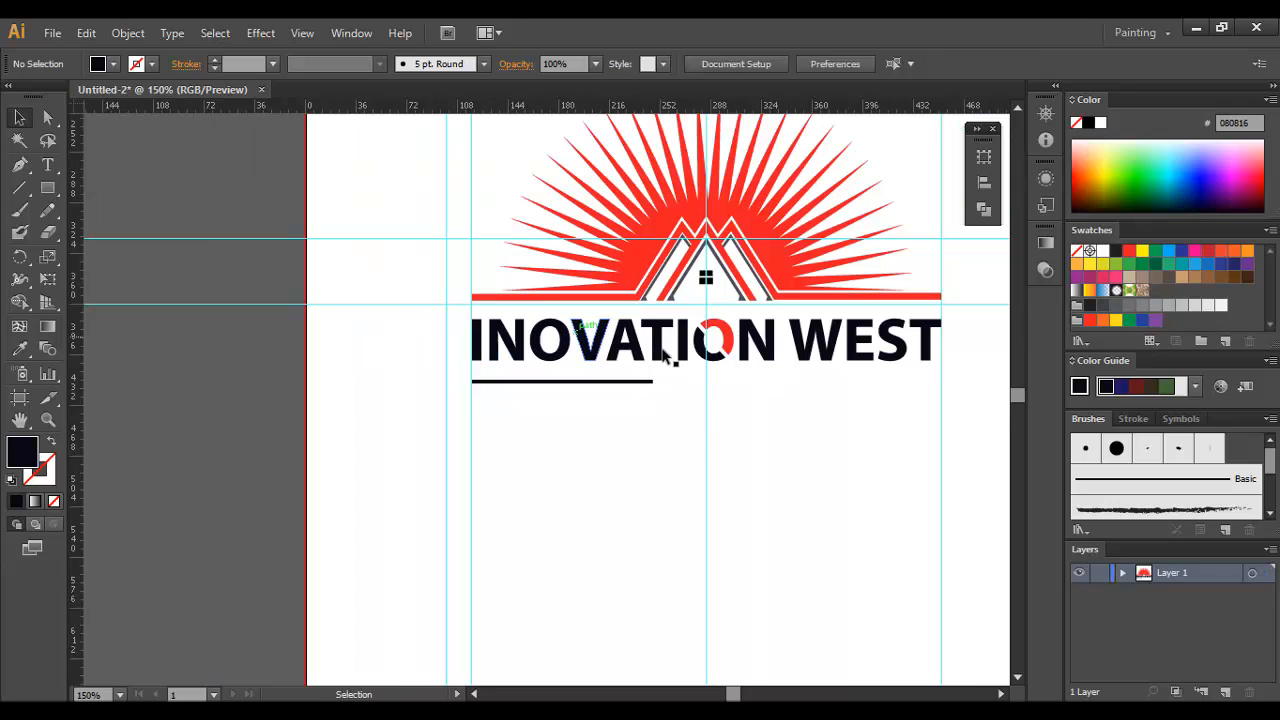
# Step: Duplicate the thin bar horizontally so the copy ends at the guide aligned with the T of WEST
pyautogui.click(703, 427)
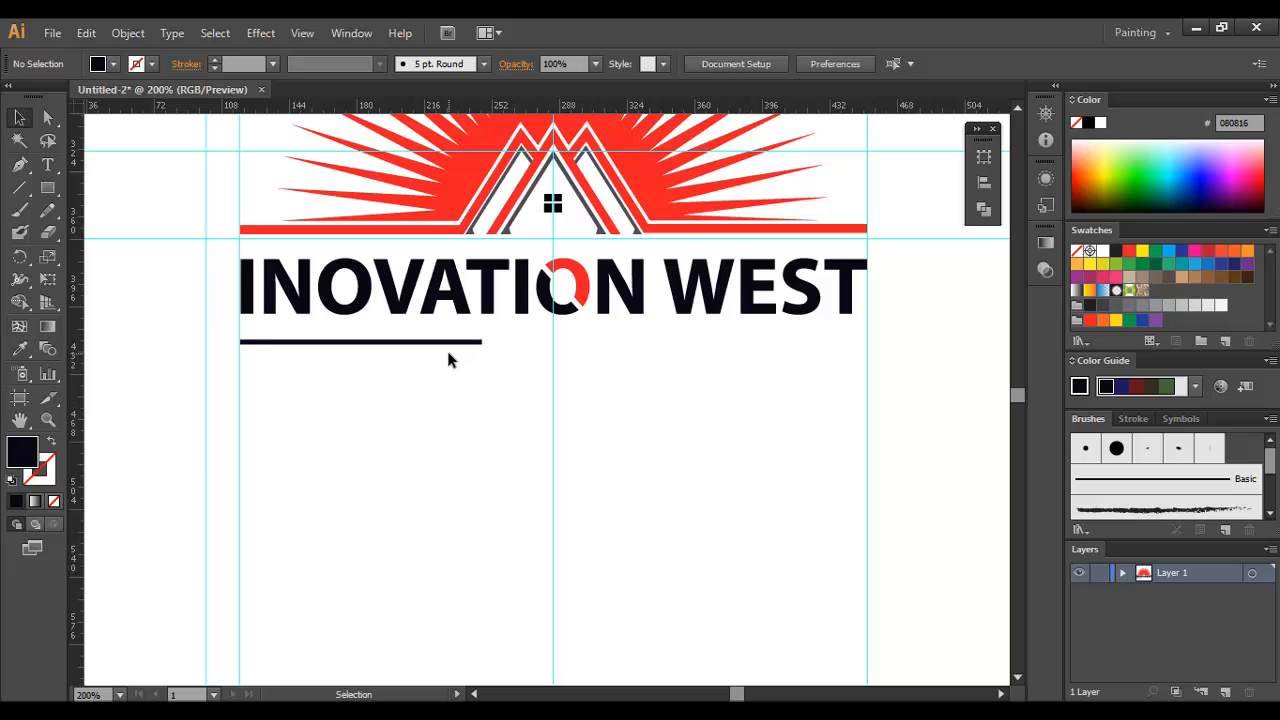
pyautogui.moveTo(447, 351); pyautogui.dragTo(837, 351)
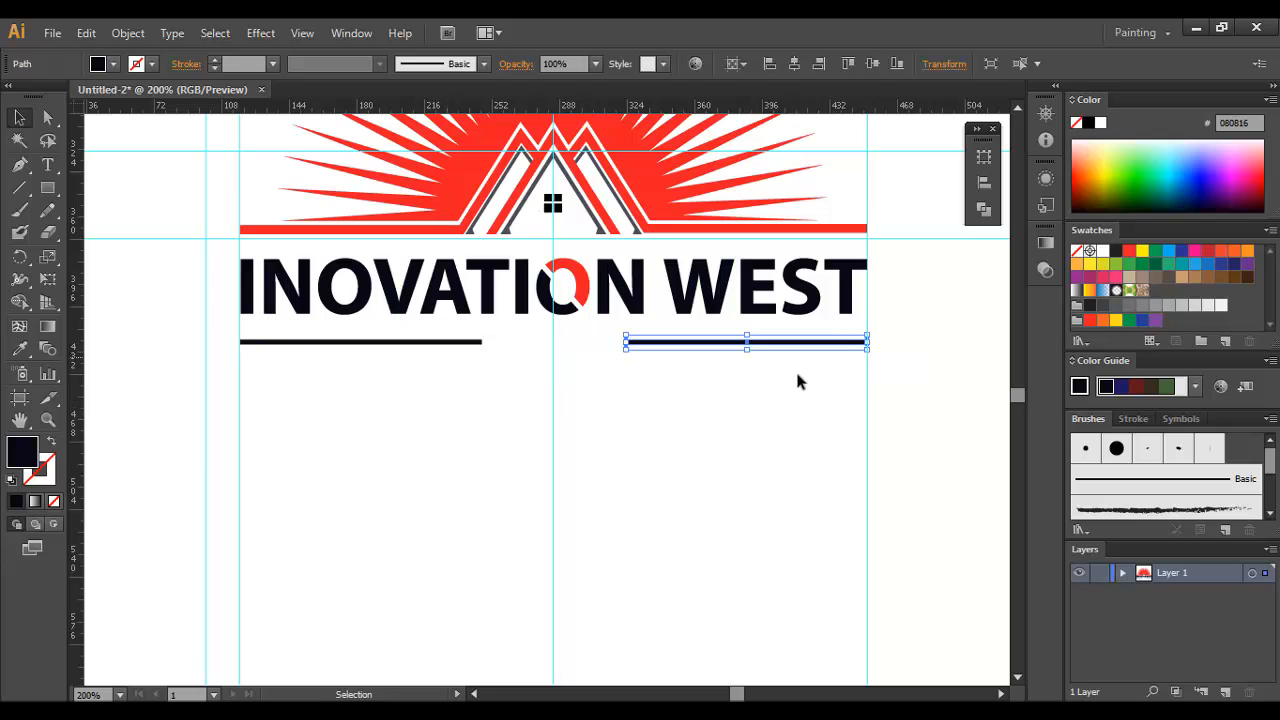
pyautogui.click(788, 381)
# Step: Shorten the inner ends of both thin bars to widen the central gap between them
pyautogui.click(530, 368)
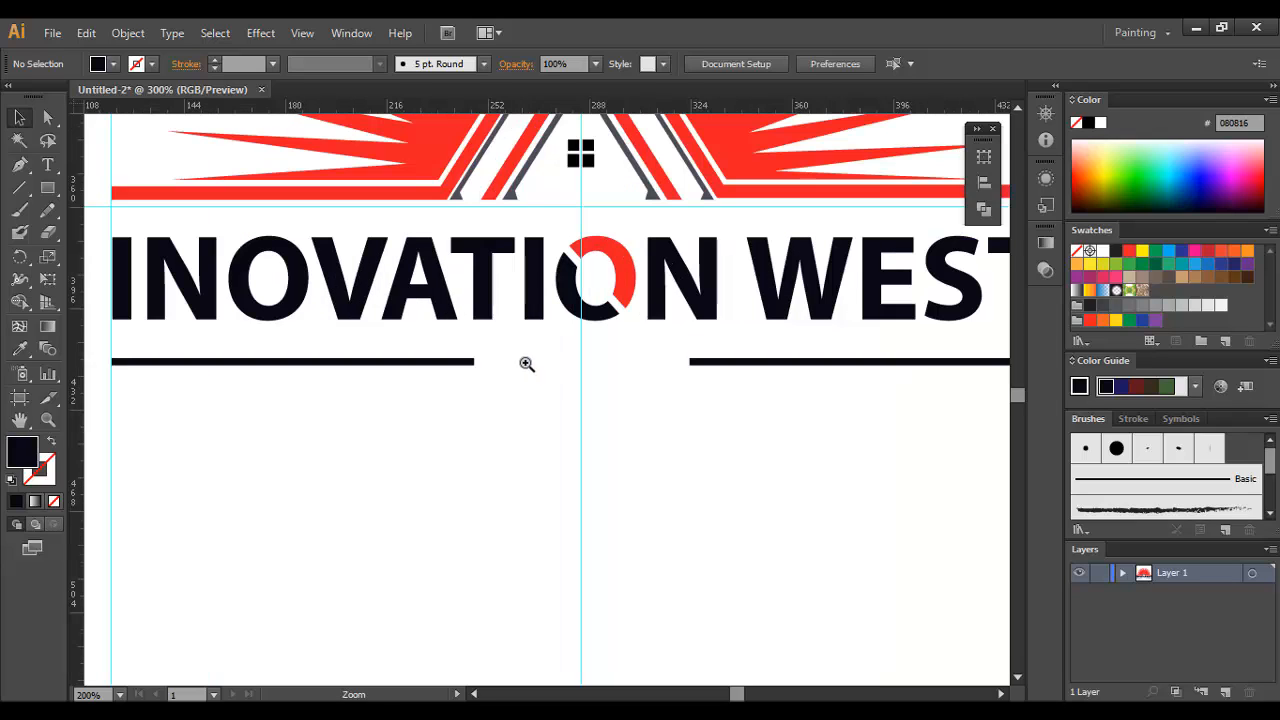
pyautogui.press('a')
pyautogui.moveTo(506, 349); pyautogui.dragTo(435, 403)
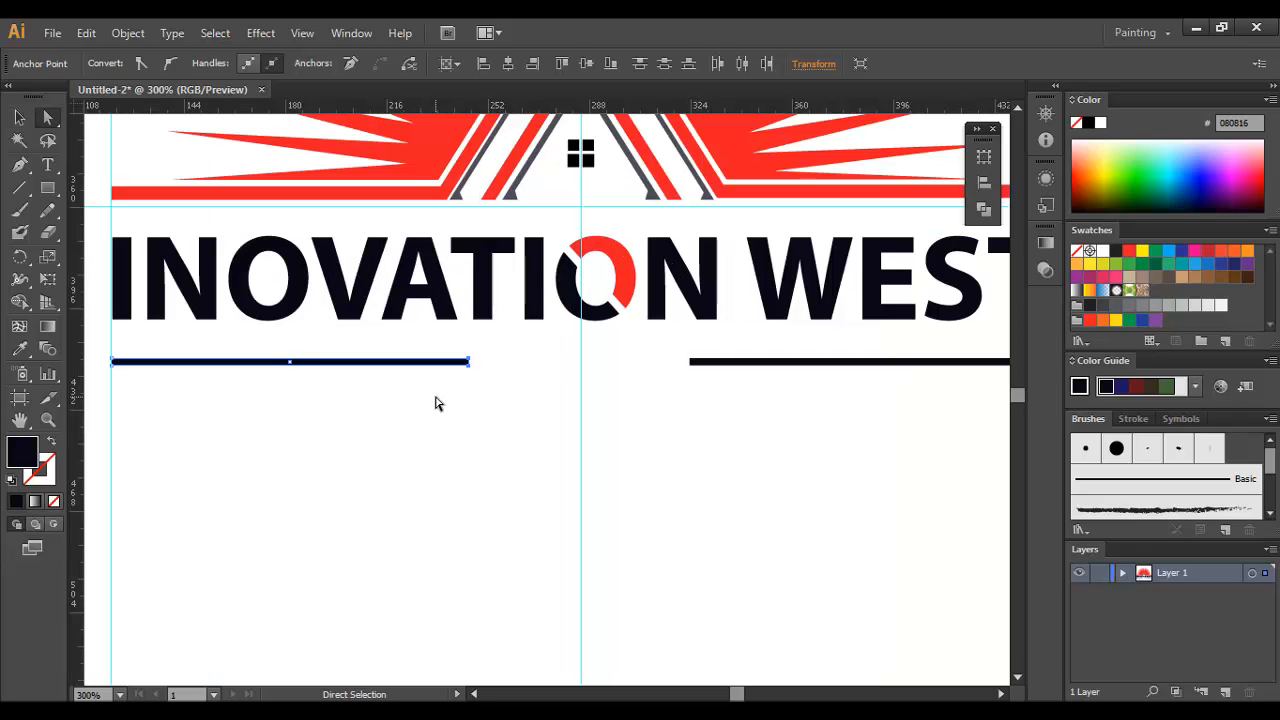
pyautogui.moveTo(645, 348); pyautogui.dragTo(716, 395)
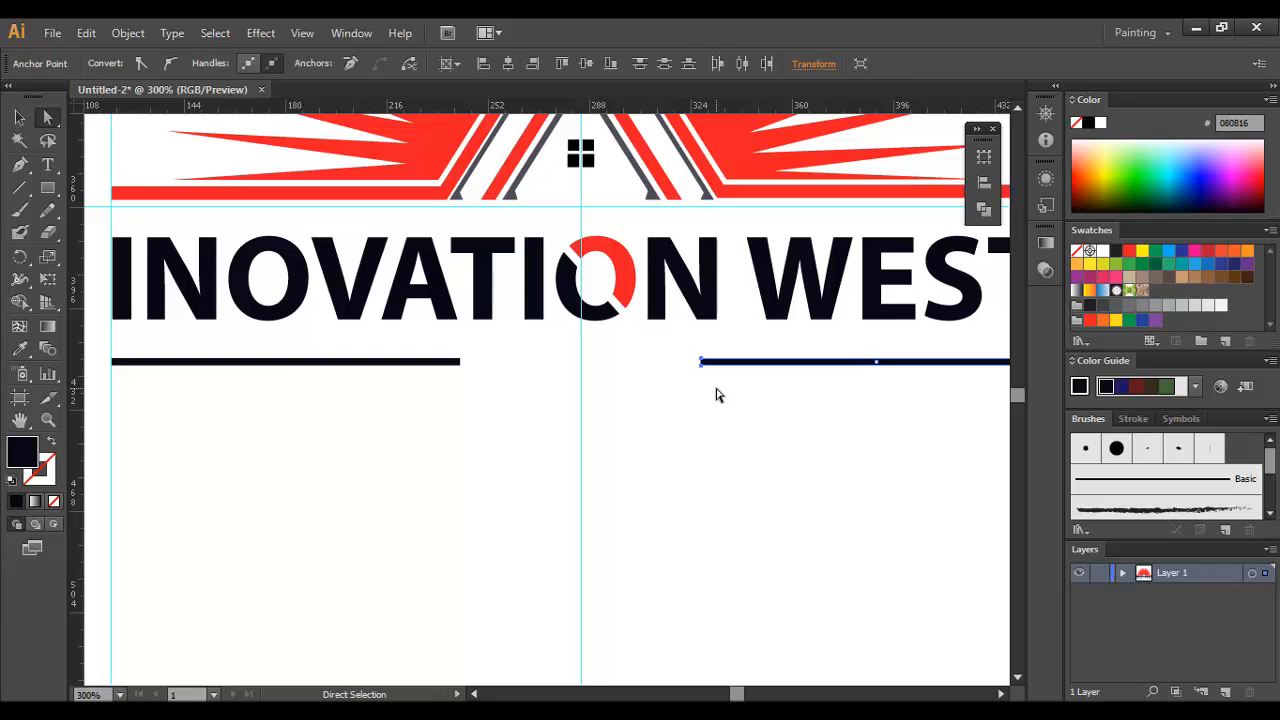
pyautogui.click(714, 397)
# Step: Add the text CONSTRACTION below the INOVATION WEST lettering
pyautogui.press('t')
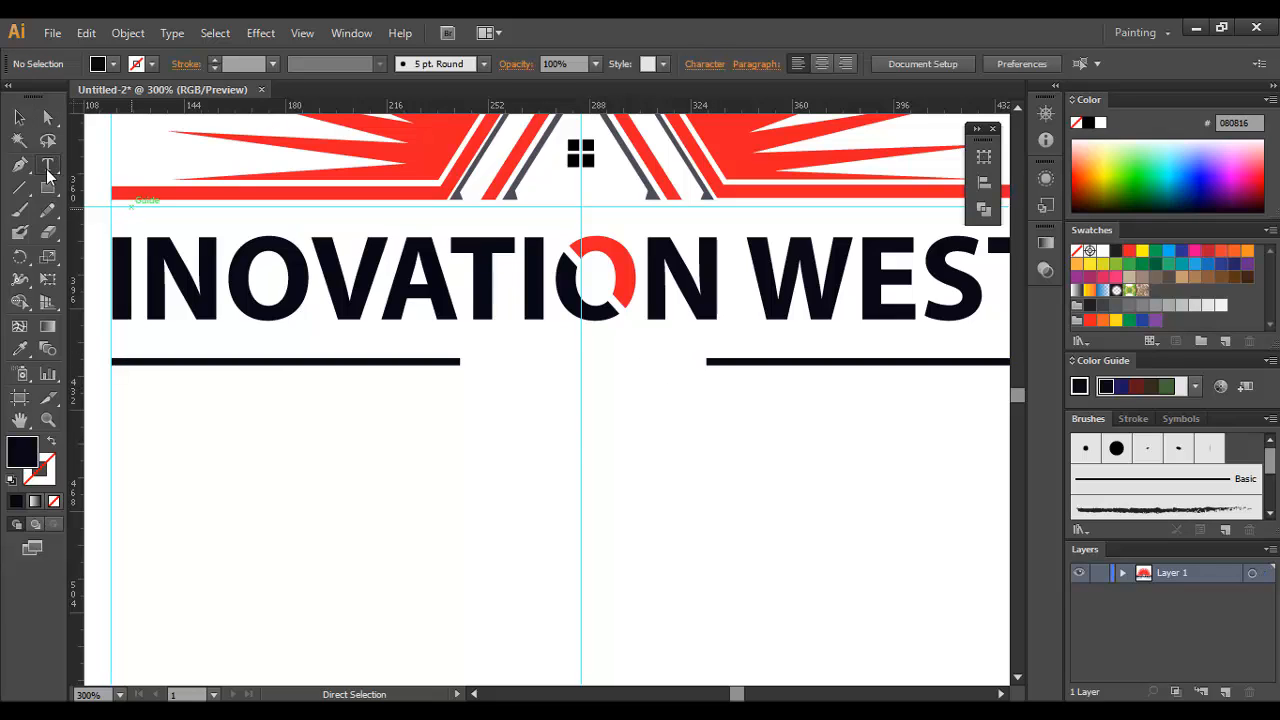
pyautogui.click(646, 474)
pyautogui.write('C')
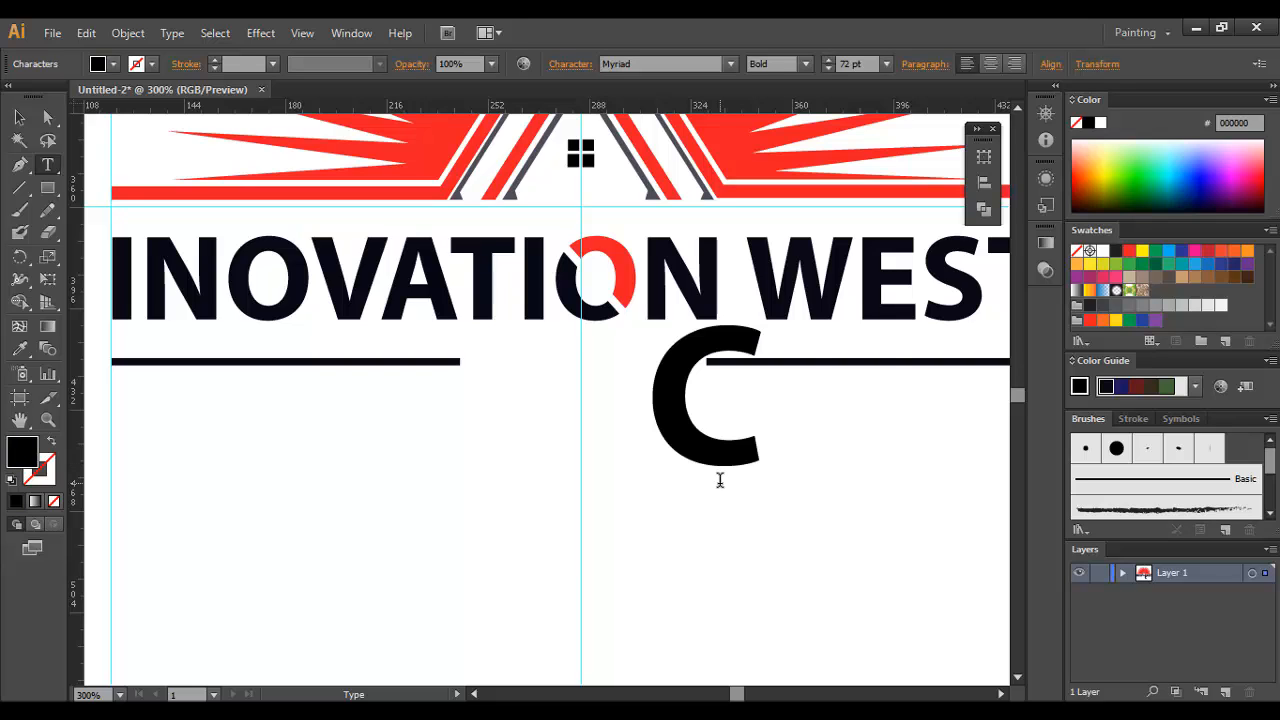
pyautogui.write('ONST')
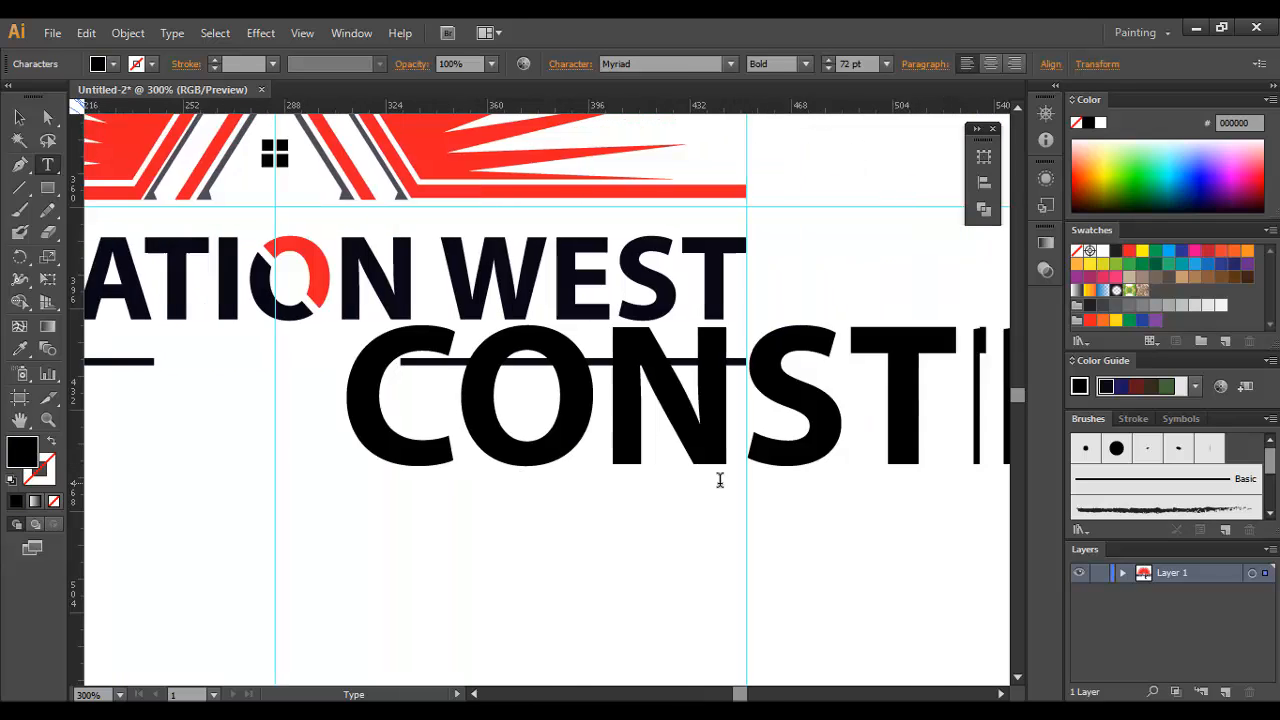
pyautogui.write('RACTION')
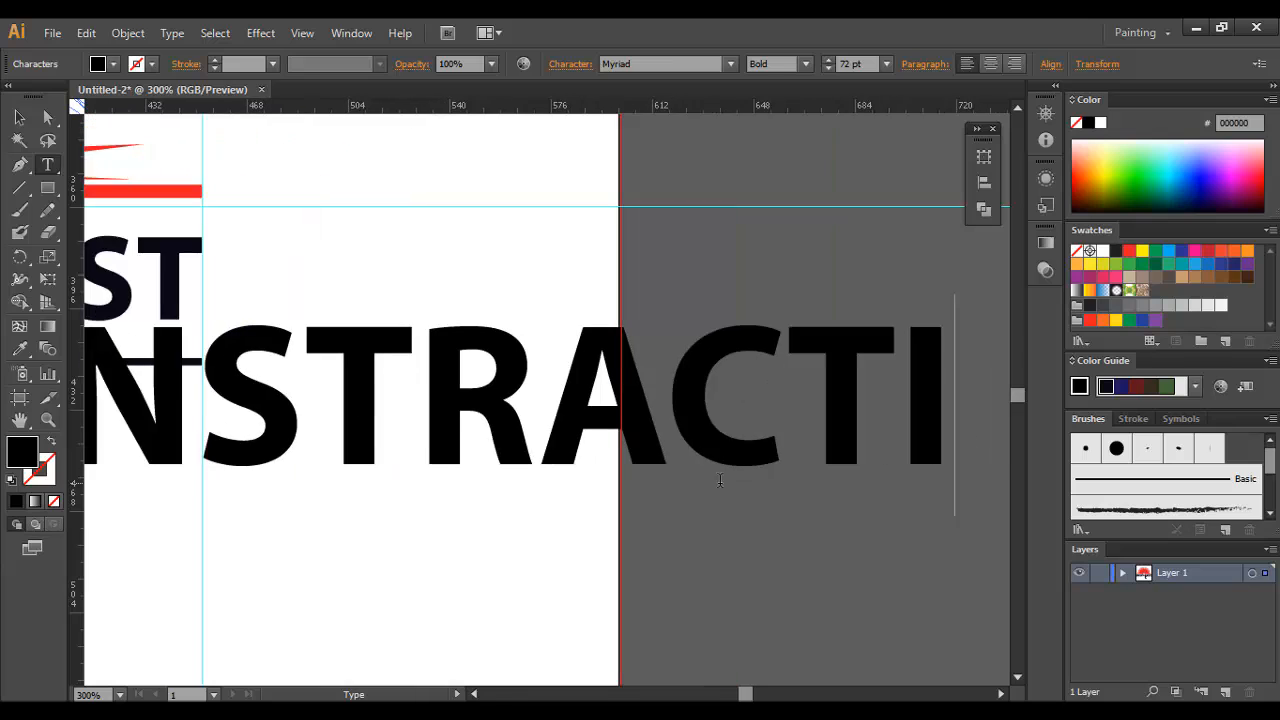
# Step: Scale the CONSTRACTION text down to about 12.5 pt and move it below the gap between the two bars
pyautogui.click(19, 117)
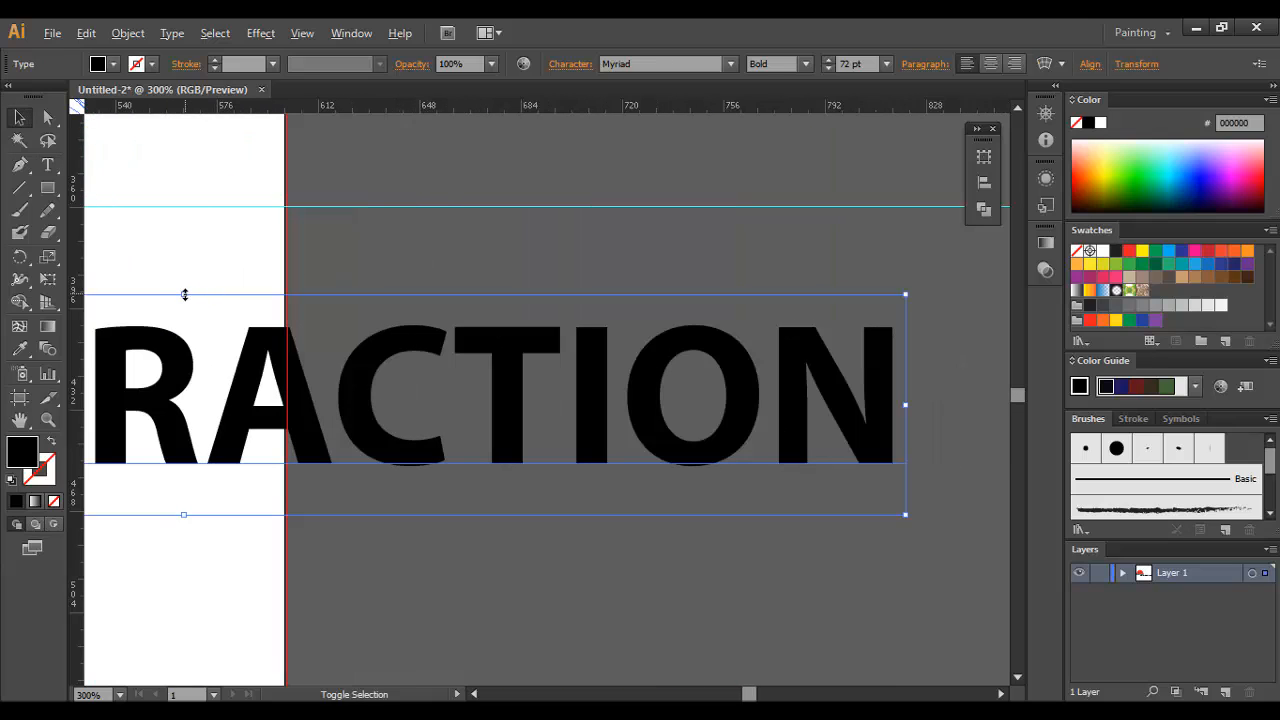
pyautogui.moveTo(184, 294); pyautogui.dragTo(839, 304)
pyautogui.click(241, 338)
pyautogui.moveTo(822, 373); pyautogui.dragTo(346, 446)
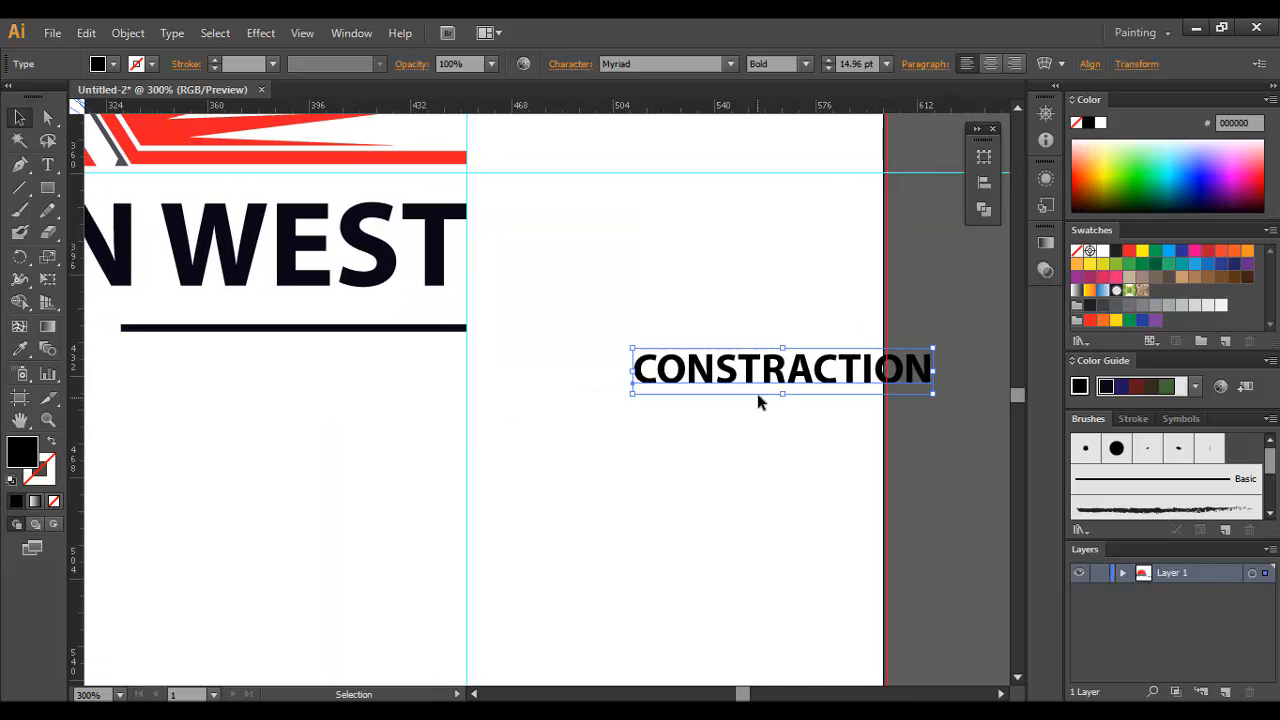
pyautogui.moveTo(740, 394); pyautogui.dragTo(264, 462)
pyautogui.moveTo(767, 449); pyautogui.dragTo(656, 391)
pyautogui.click(634, 332)
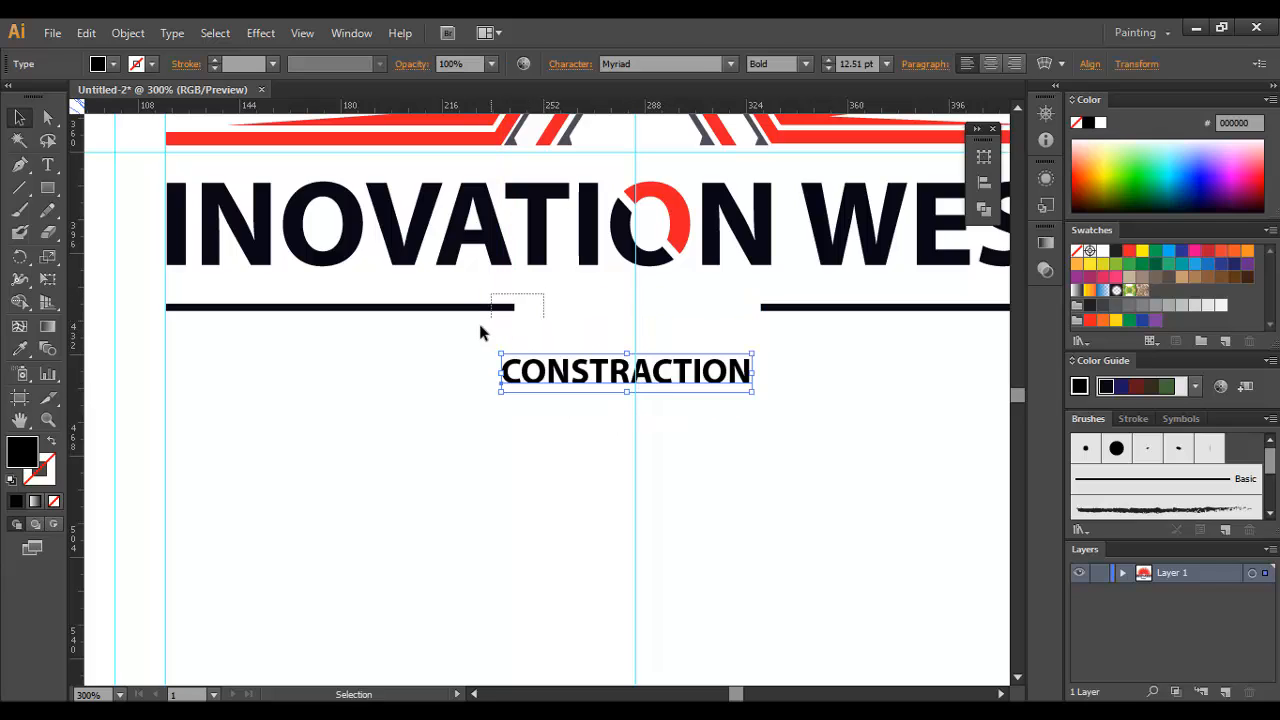
# Step: Shorten the inner ends of both thin bars further so the gap is wider than the CONSTRACTION text
pyautogui.moveTo(480, 332); pyautogui.dragTo(477, 331)
pyautogui.click(560, 297)
pyautogui.press('a')
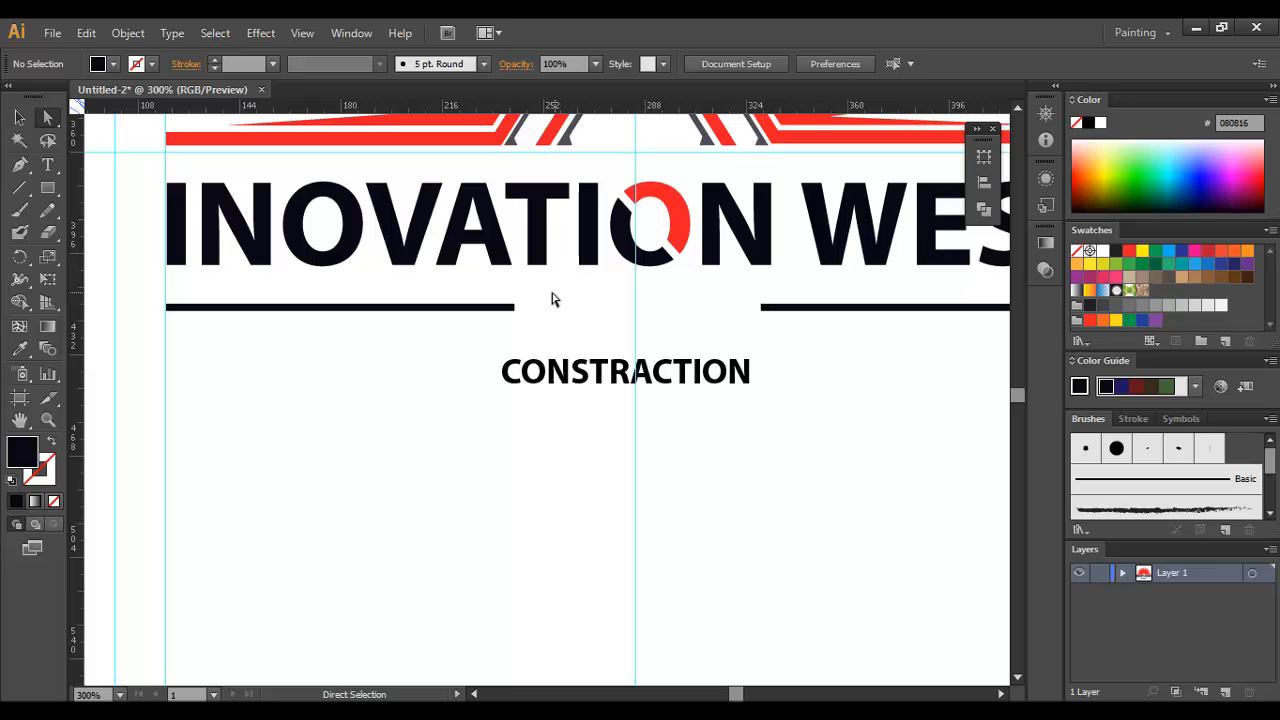
pyautogui.moveTo(553, 299); pyautogui.dragTo(474, 337)
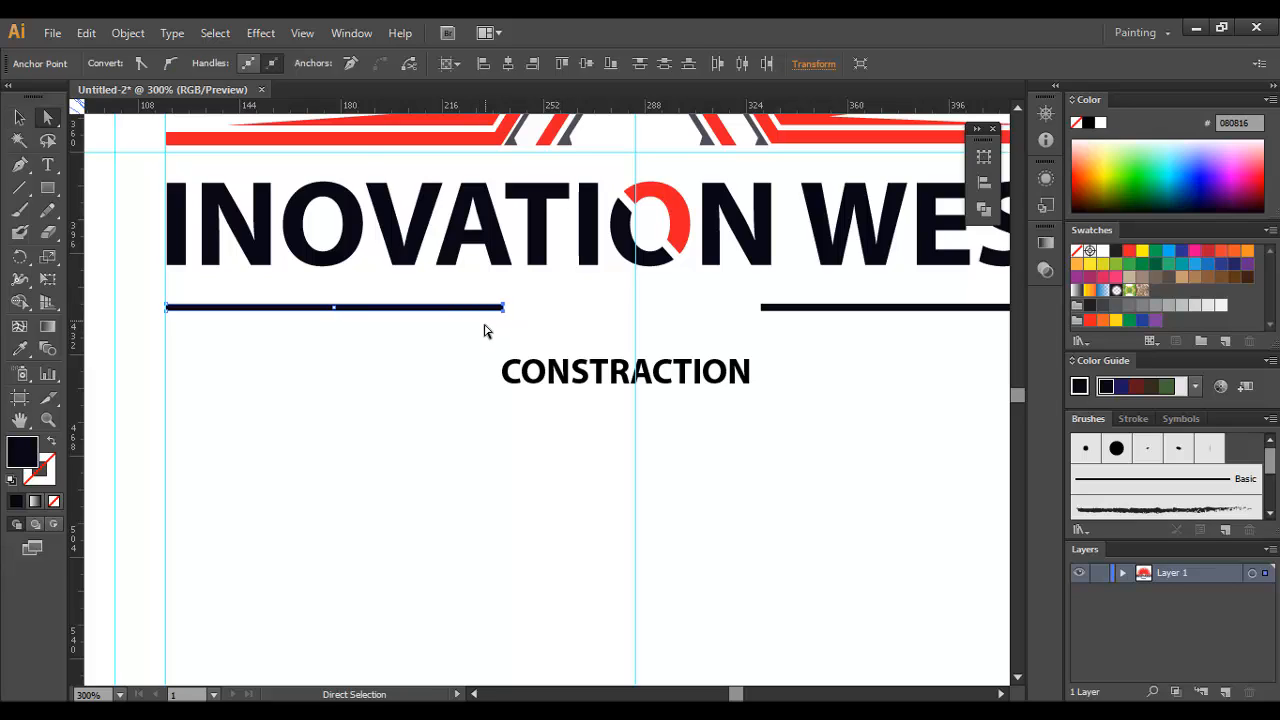
pyautogui.click(590, 333)
pyautogui.moveTo(740, 294); pyautogui.dragTo(845, 351)
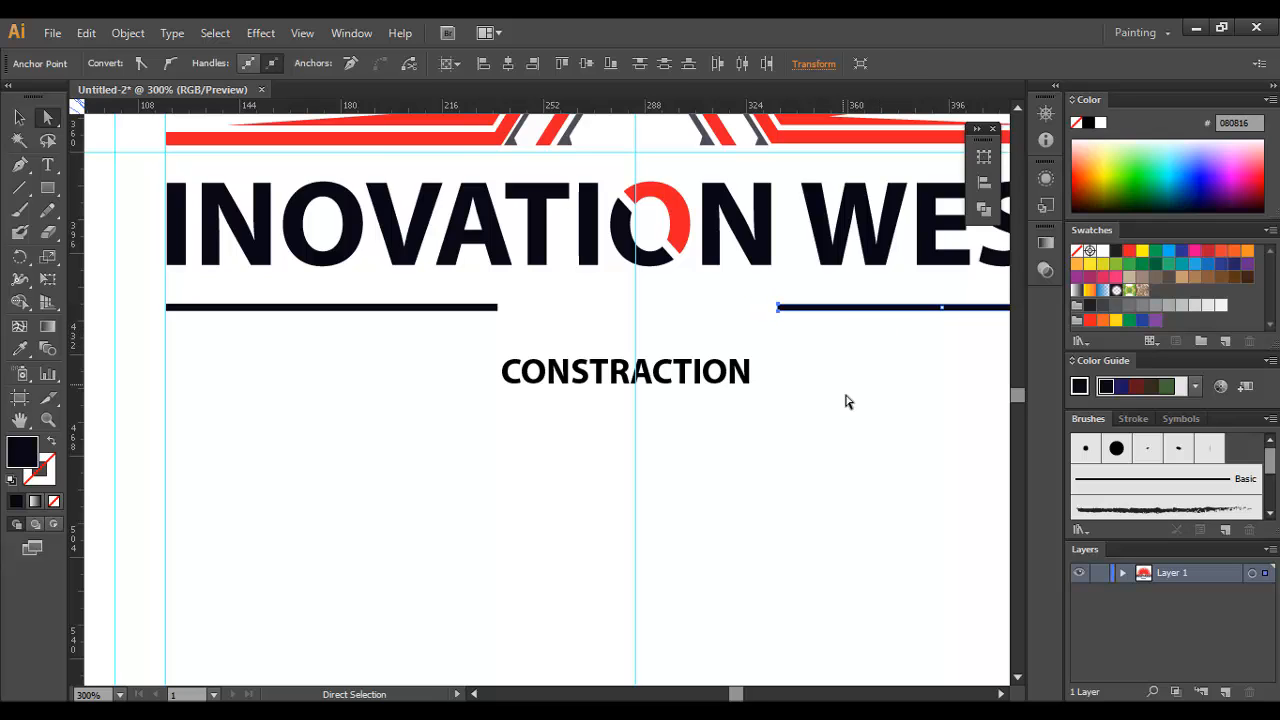
pyautogui.click(845, 401)
# Step: Centre the CONSTRACTION text in the gap between the bars and recolor it with the O's red using the Eyedropper
pyautogui.click(19, 117)
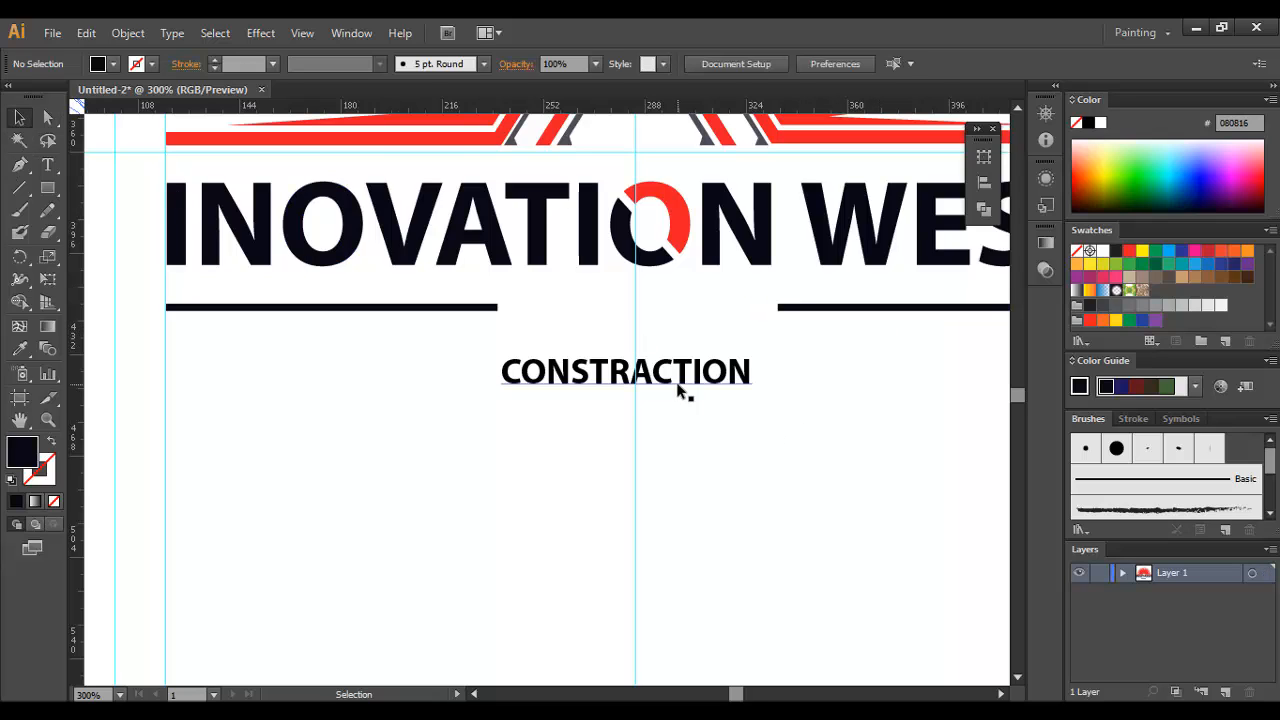
pyautogui.moveTo(678, 392); pyautogui.dragTo(688, 326)
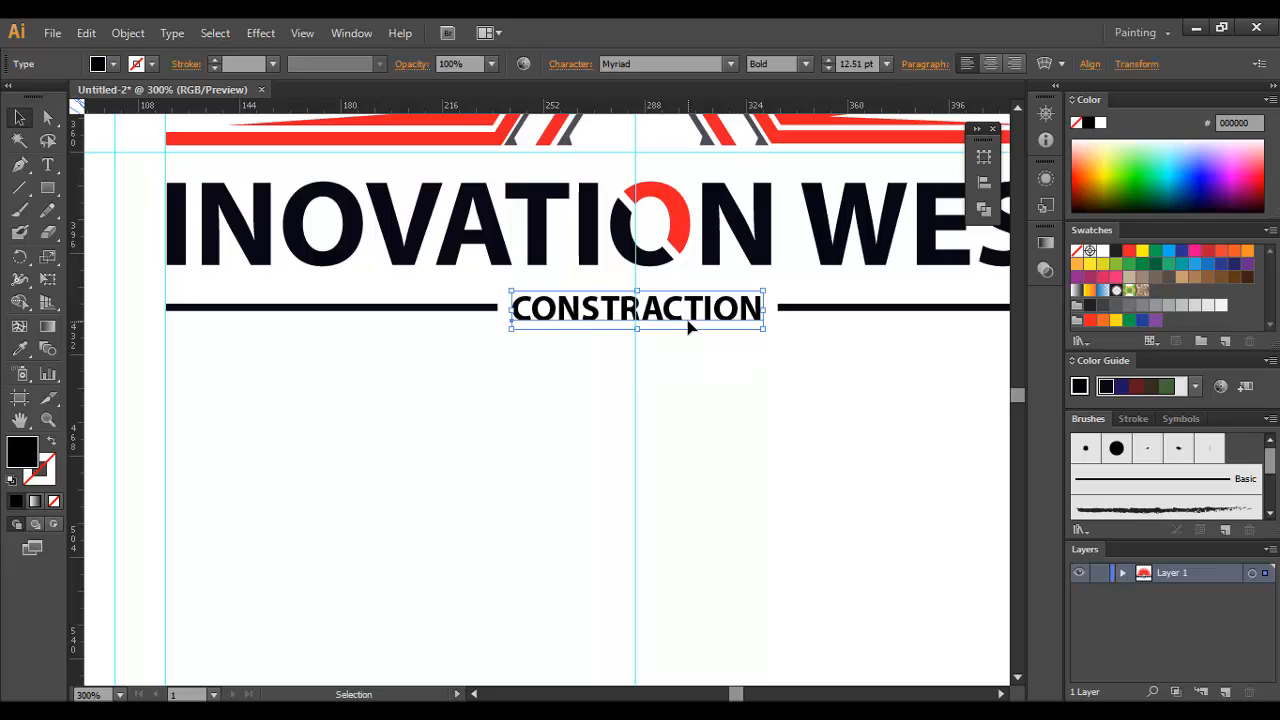
pyautogui.click(20, 348)
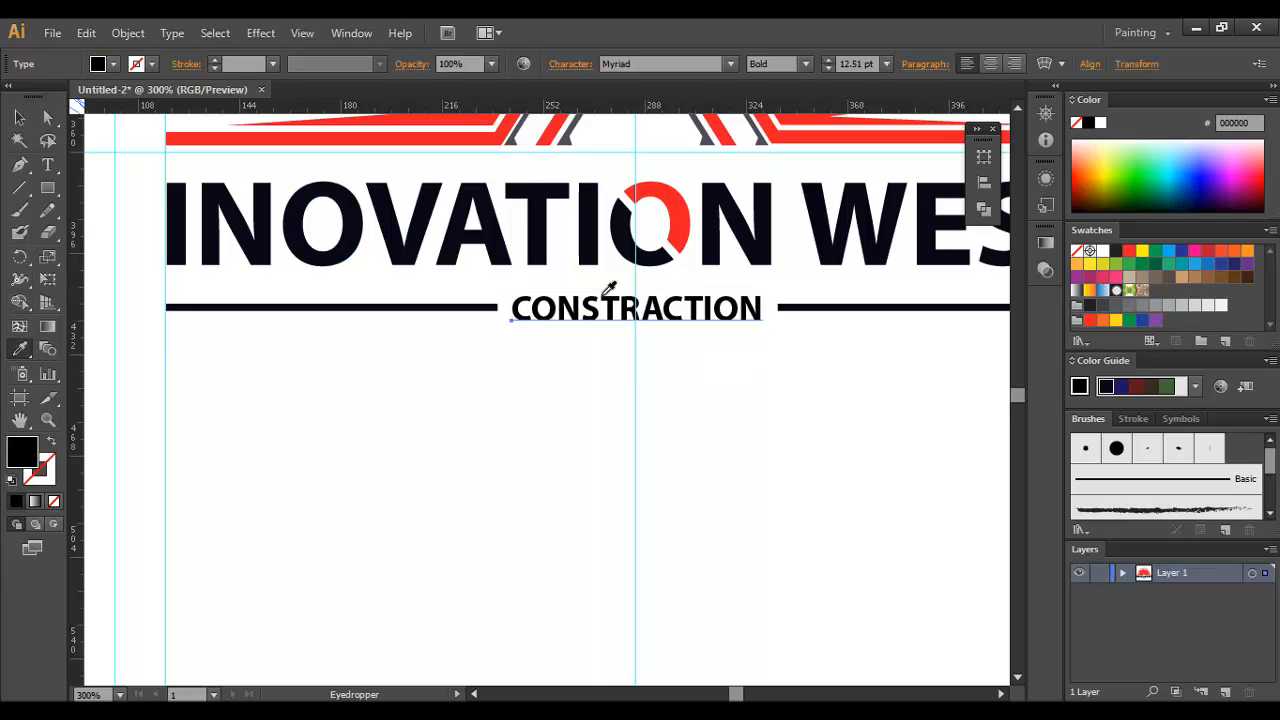
pyautogui.click(679, 212)
pyautogui.click(18, 120)
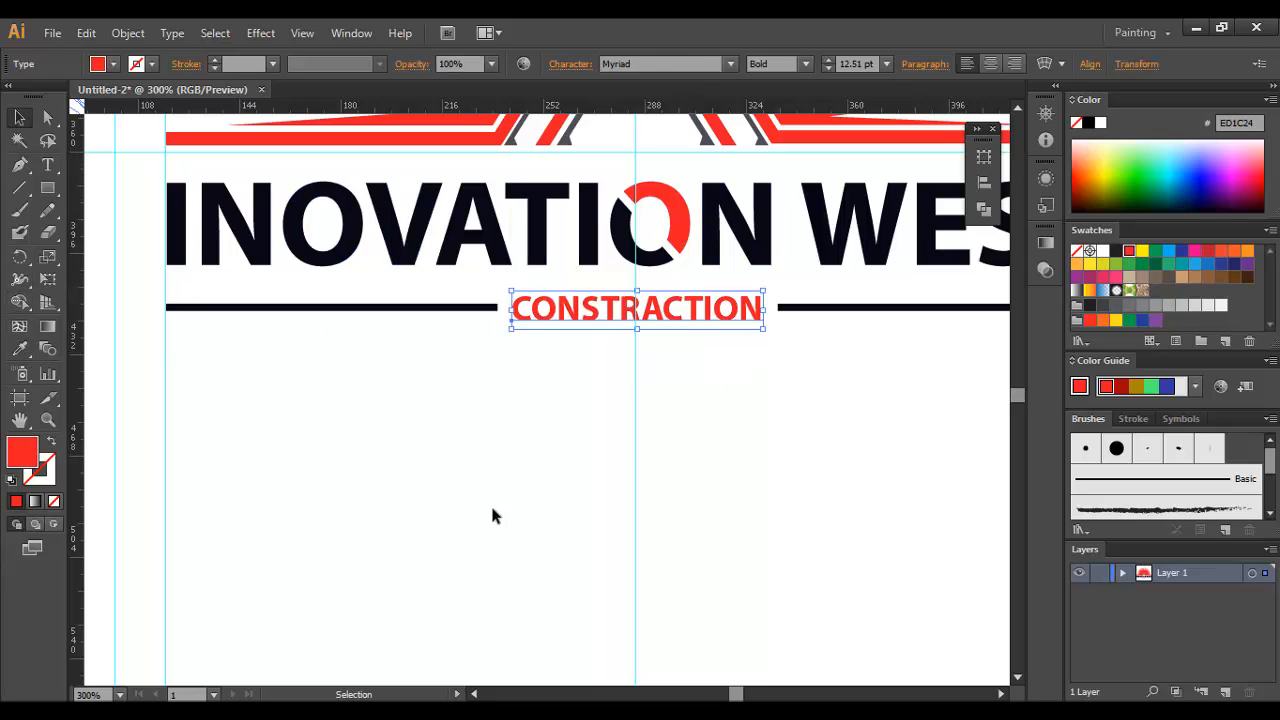
pyautogui.click(491, 503)
pyautogui.hotkey('ctrl', '1')
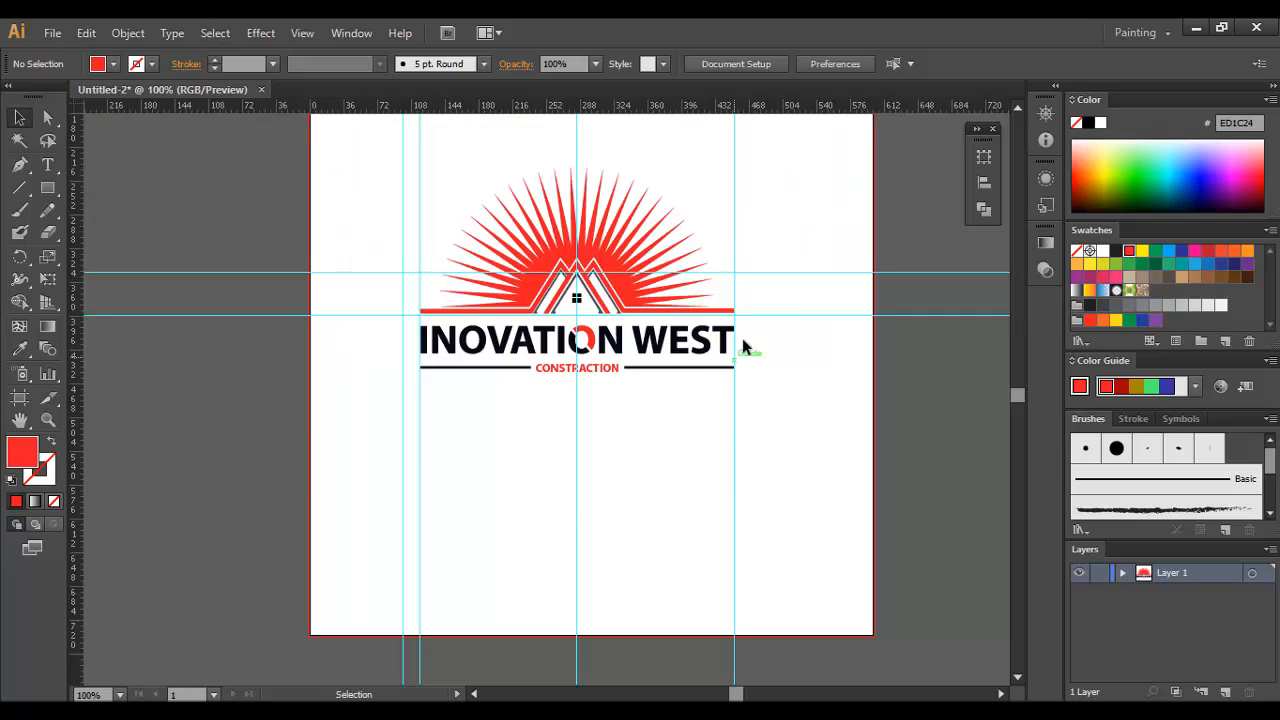
pyautogui.click(631, 298)
pyautogui.click(503, 388)
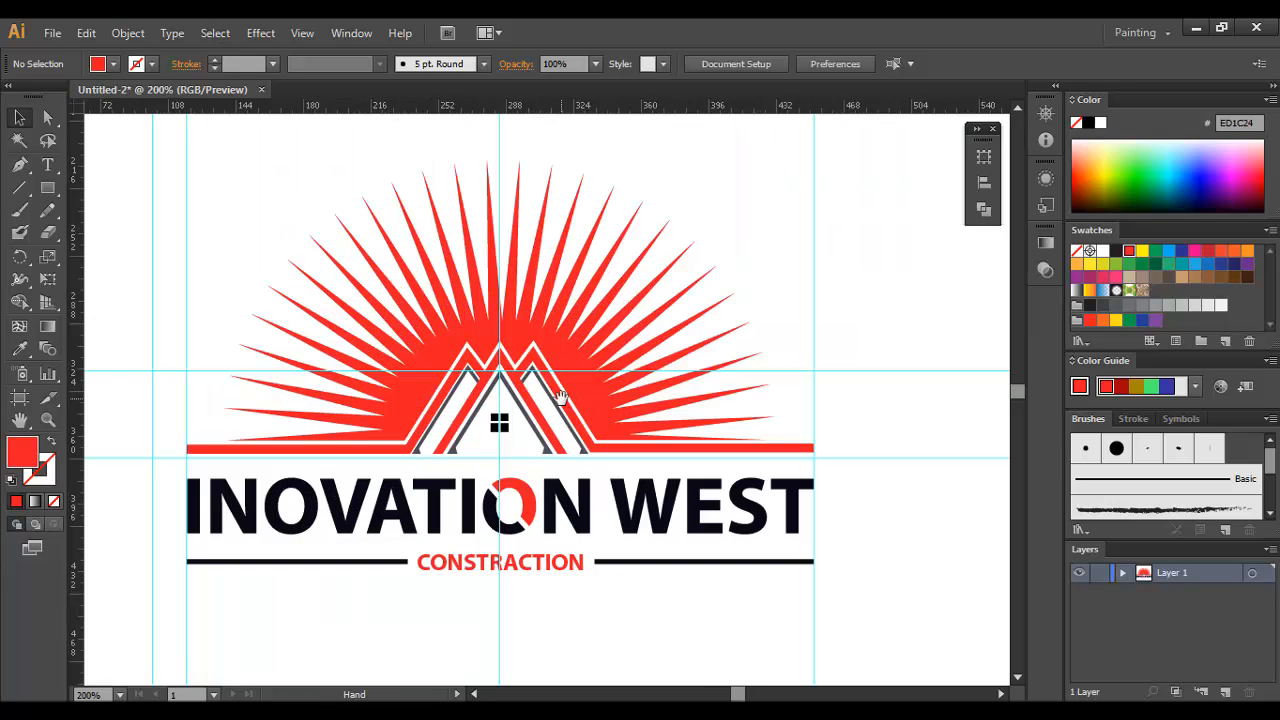
pyautogui.moveTo(561, 396); pyautogui.dragTo(669, 381)
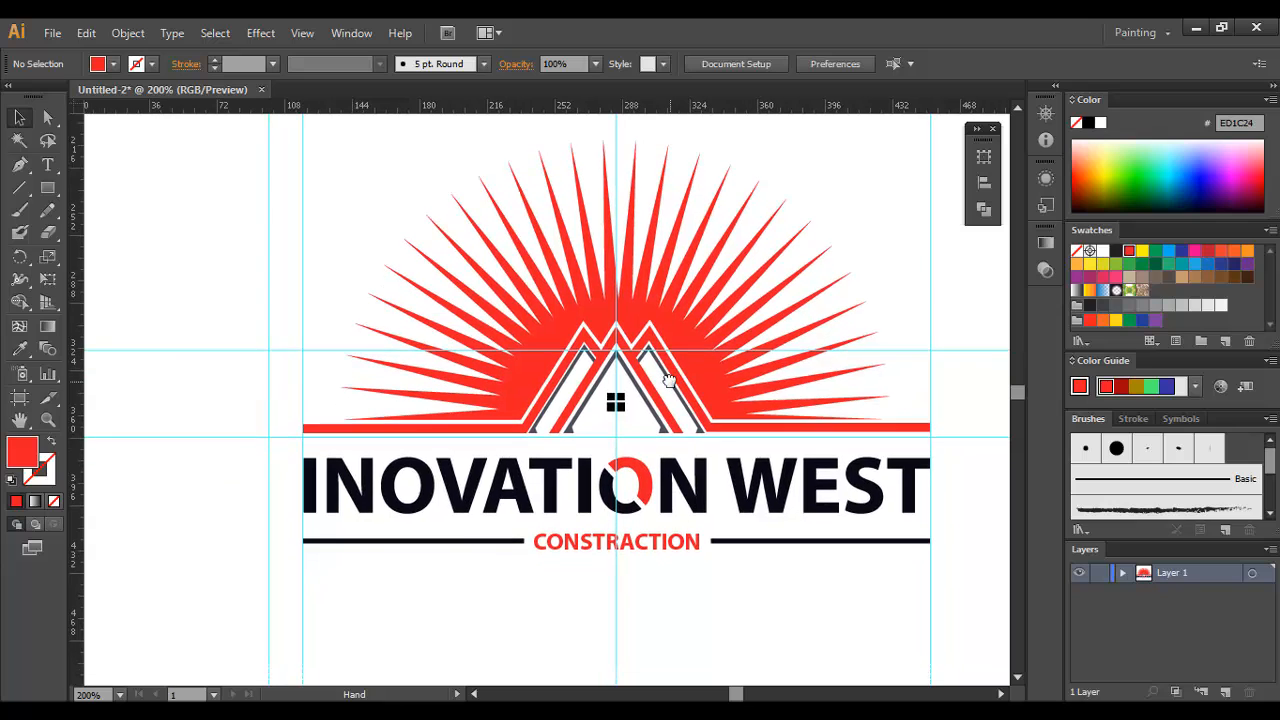
# Step: Select the CONSTRACTION text, the red part of the O and the red sunburst artwork together and set their fill to brighter red F90315
pyautogui.click(614, 412)
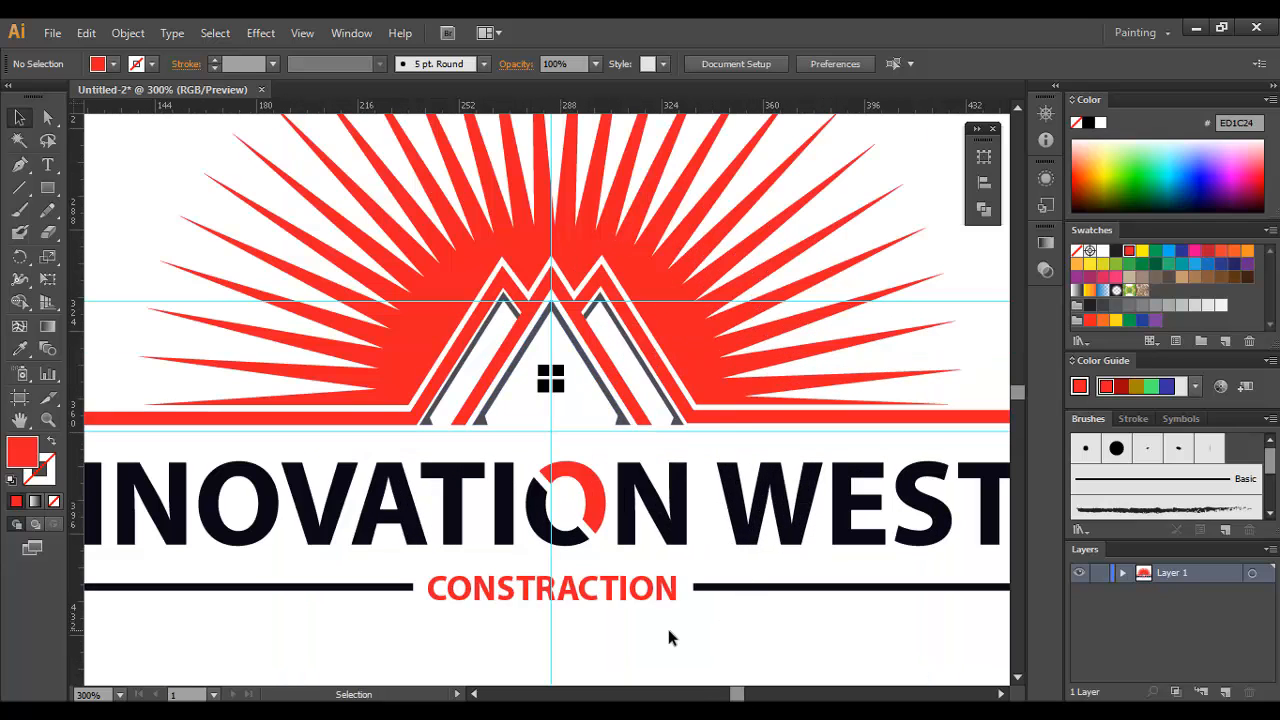
pyautogui.moveTo(649, 627); pyautogui.dragTo(683, 538)
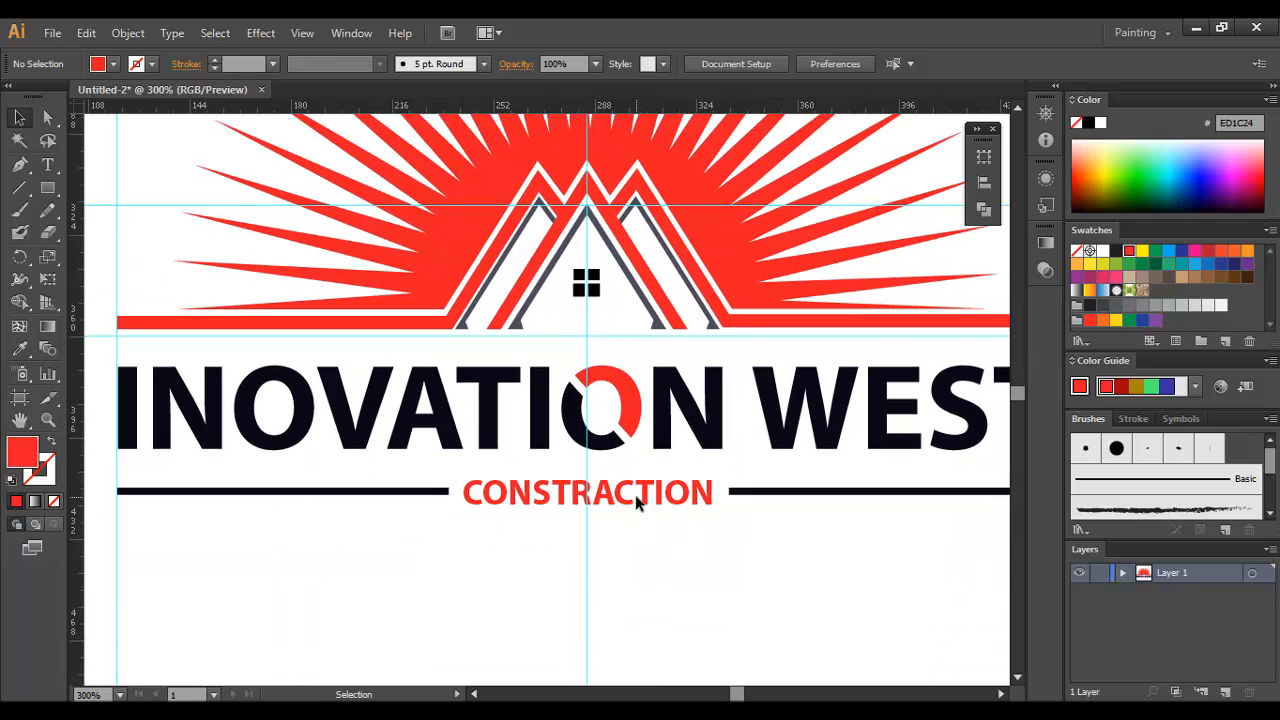
pyautogui.click(595, 495)
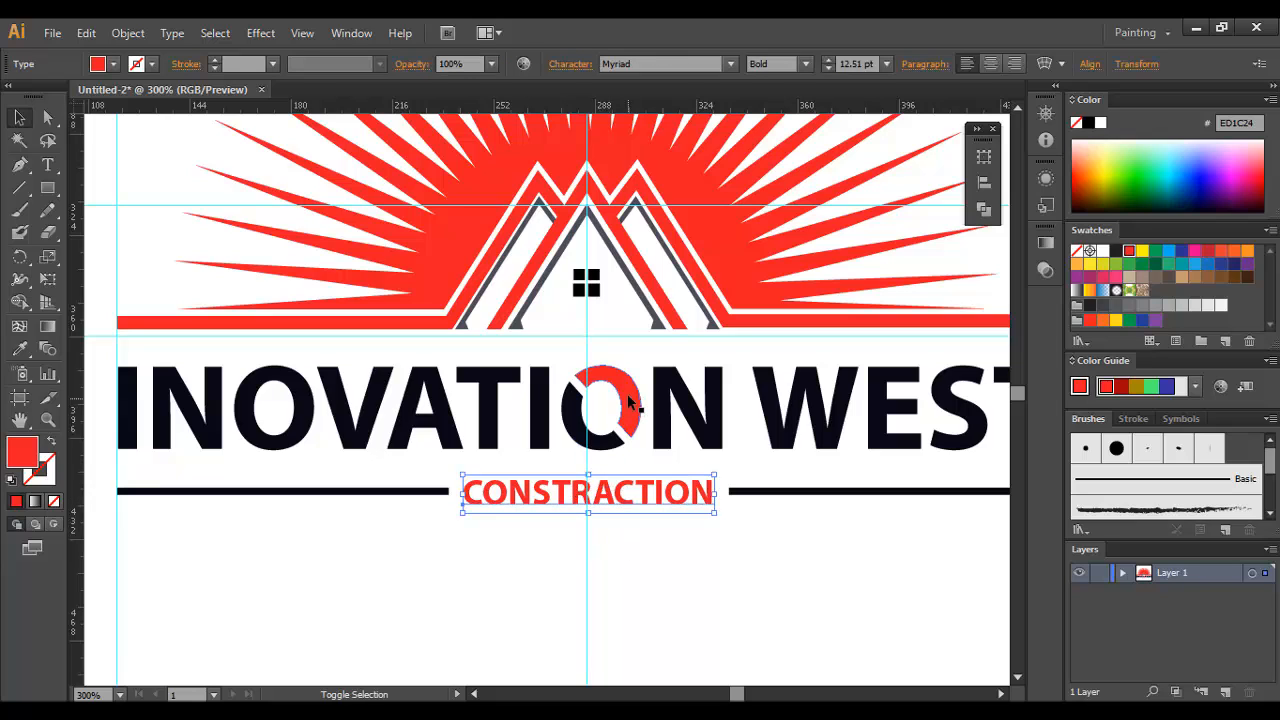
pyautogui.keyDown('shift'); pyautogui.click(625, 410); pyautogui.keyUp('shift')
pyautogui.keyDown('shift'); pyautogui.click(729, 251); pyautogui.keyUp('shift')
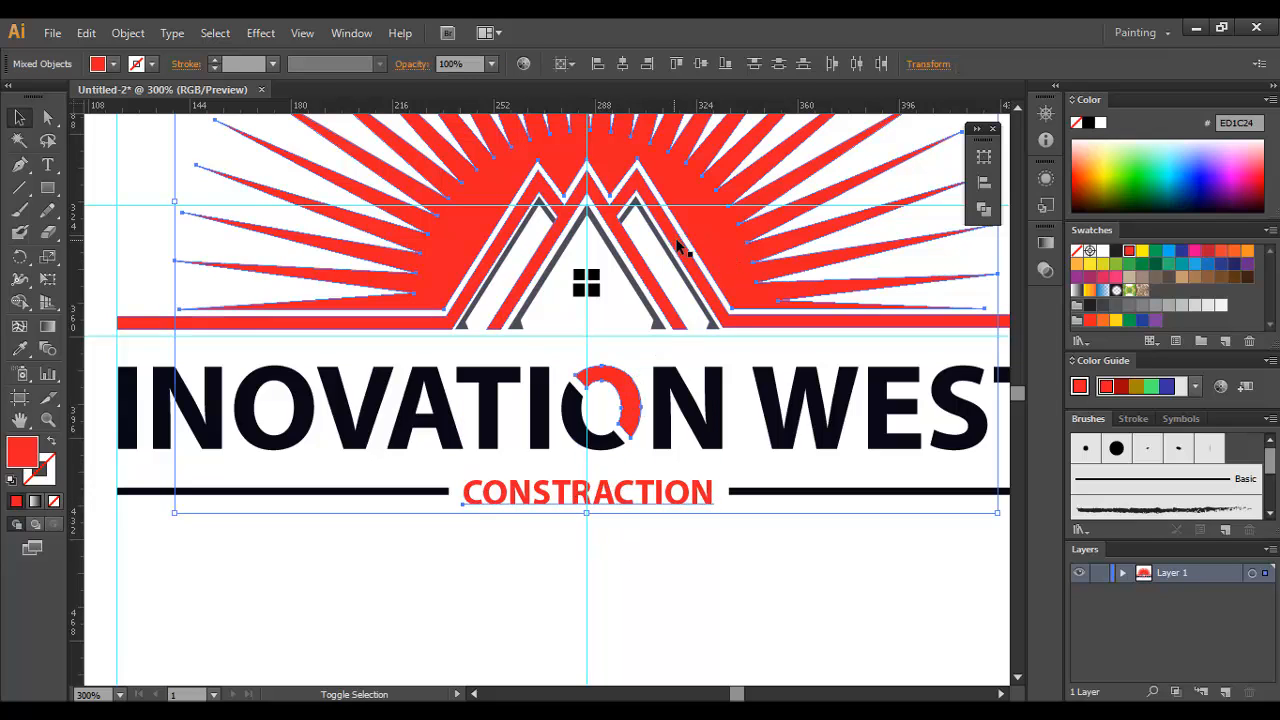
pyautogui.doubleClick(22, 455)
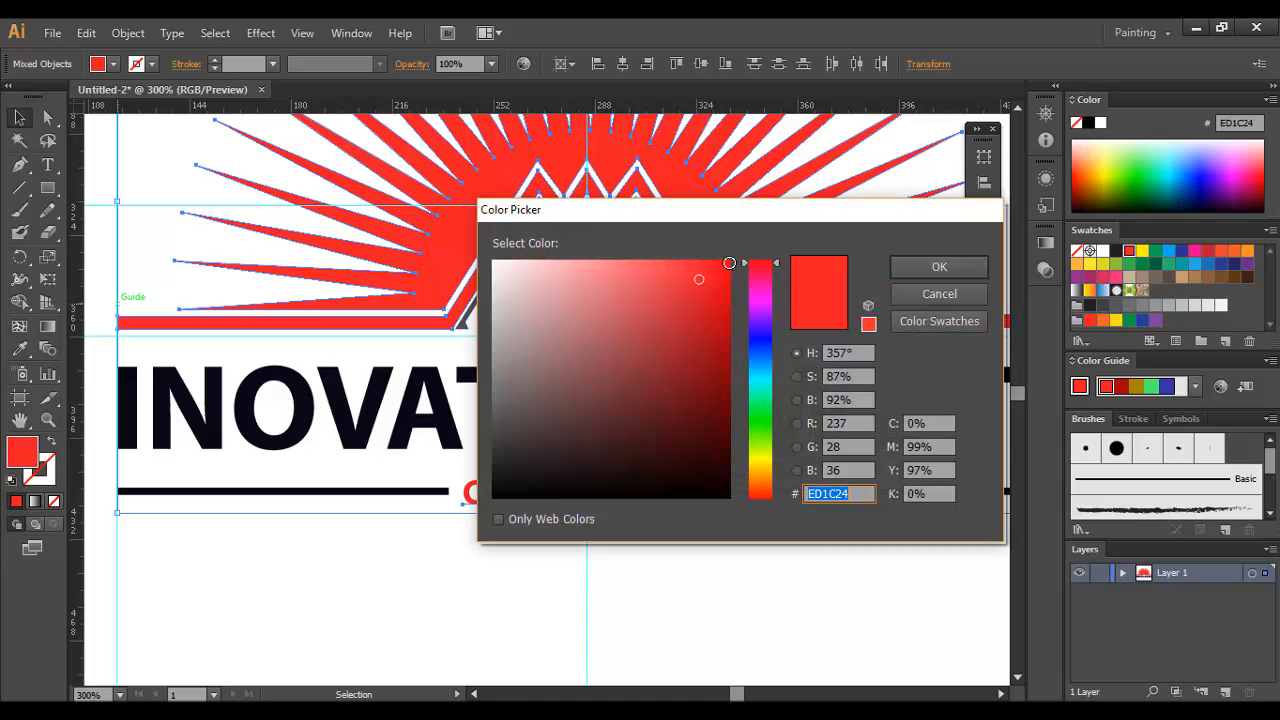
pyautogui.click(729, 263)
pyautogui.click(928, 270)
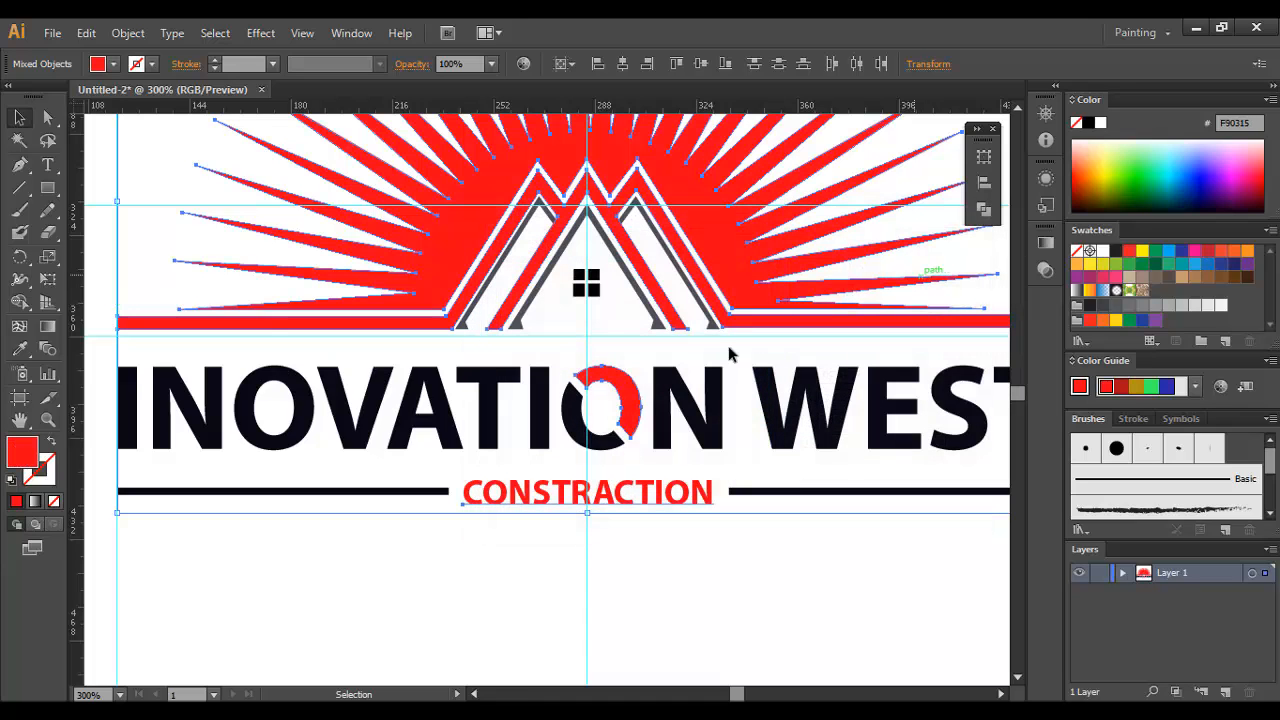
pyautogui.click(531, 624)
pyautogui.hotkey('ctrl', '-')
pyautogui.hotkey('ctrl', '-')
pyautogui.hotkey('ctrl', '-')
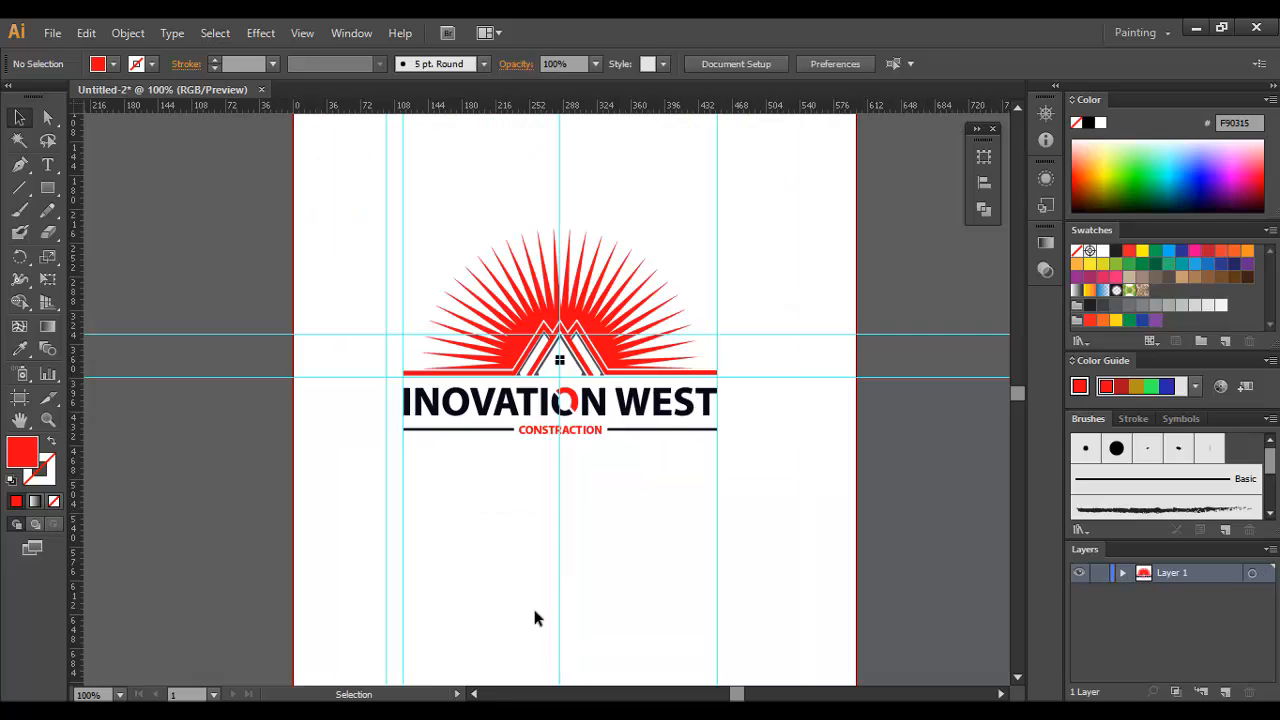
pyautogui.click(632, 391)
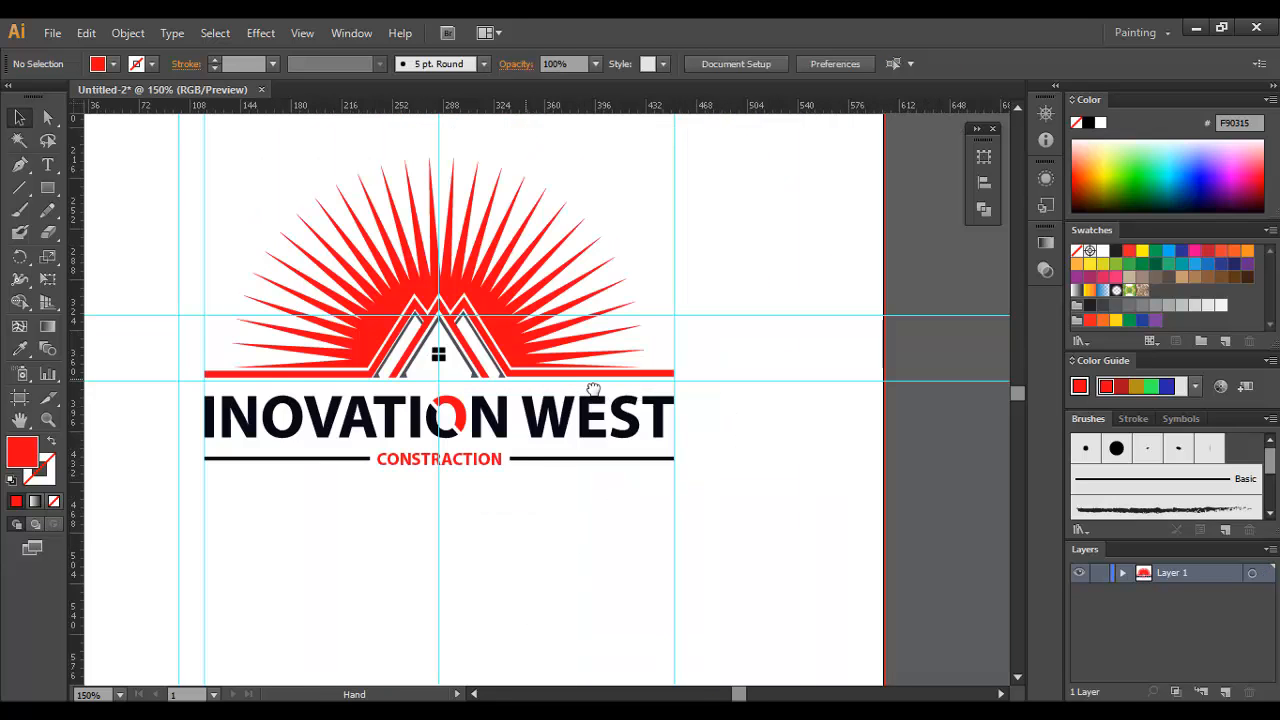